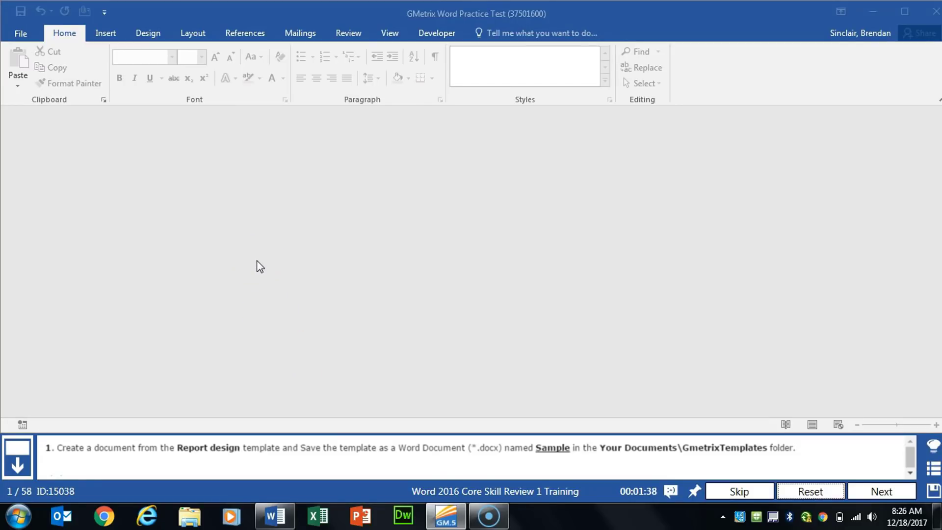
Search the online templates for "report design" and create a document from the Report design (blank) template
{"action": "left_click", "coordinate": [29, 35]}
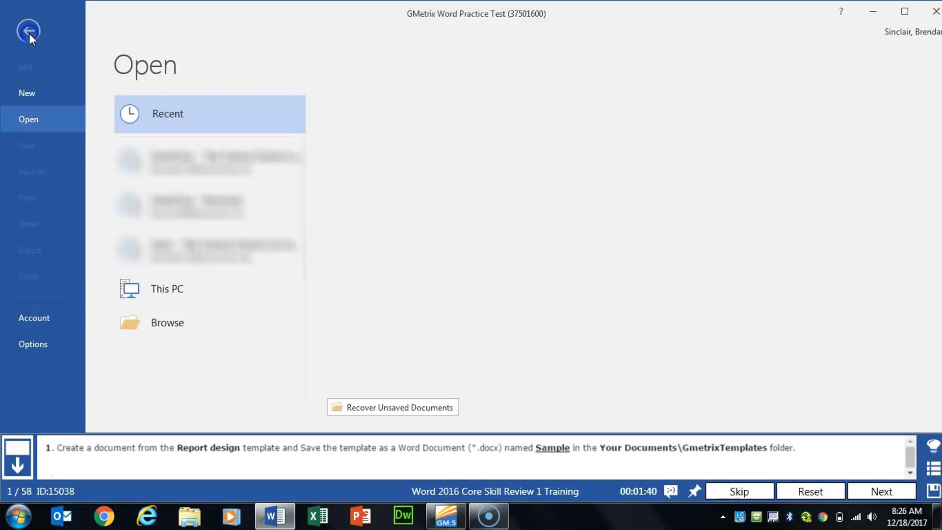
{"action": "left_click", "coordinate": [38, 99]}
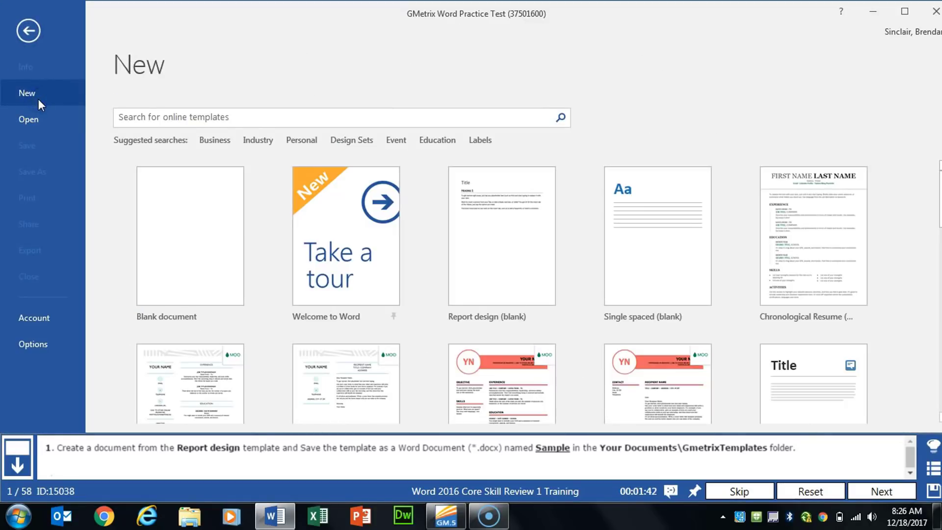
{"action": "left_click", "coordinate": [242, 116]}
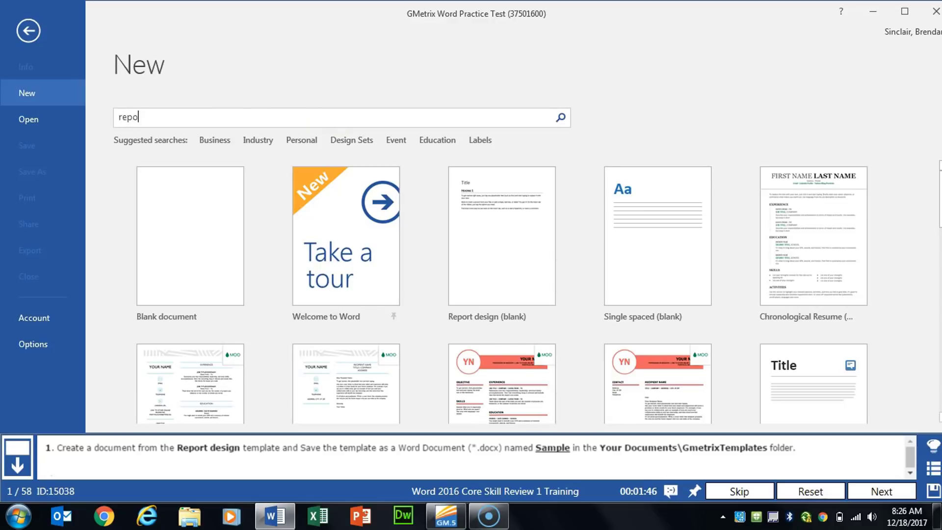
{"action": "type", "text": "report design"}
{"action": "key", "text": "Return"}
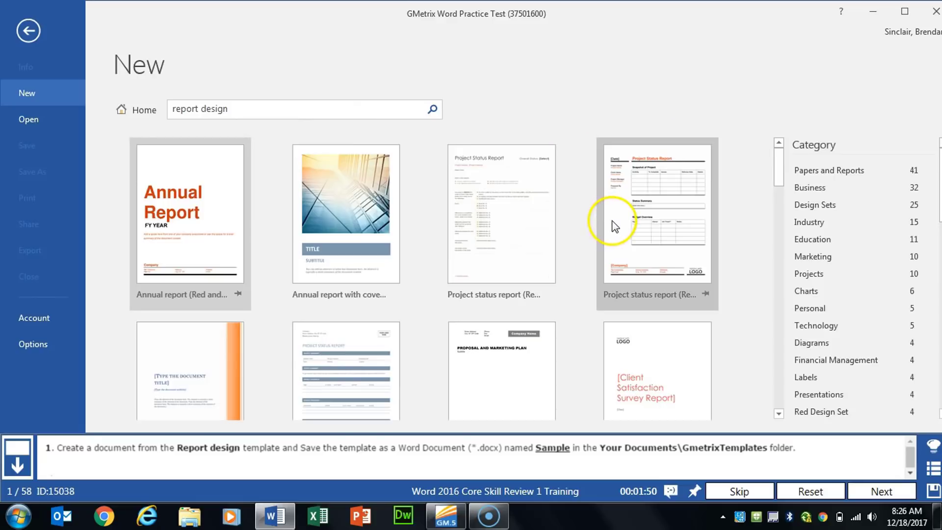
{"action": "scroll", "coordinate": [595, 226], "scroll_direction": "down", "scroll_amount": 3}
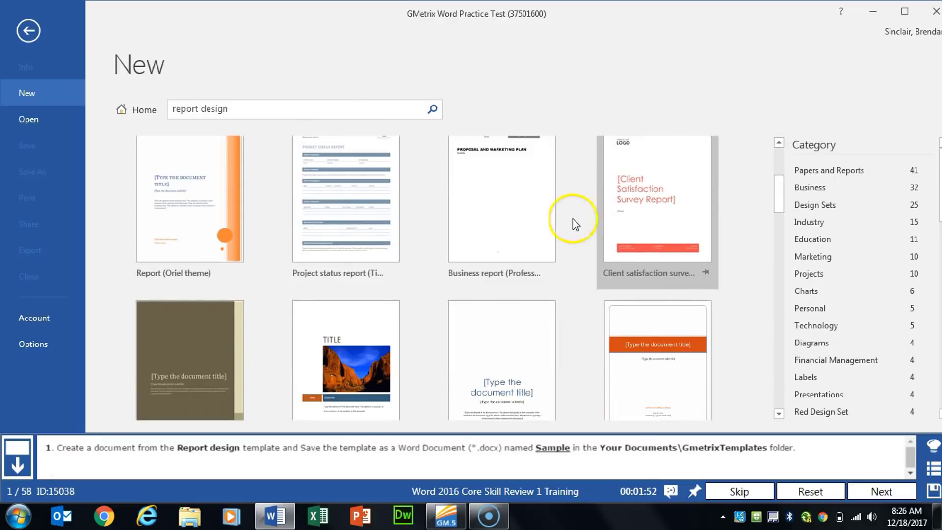
{"action": "scroll", "coordinate": [591, 230], "scroll_direction": "down", "scroll_amount": 5}
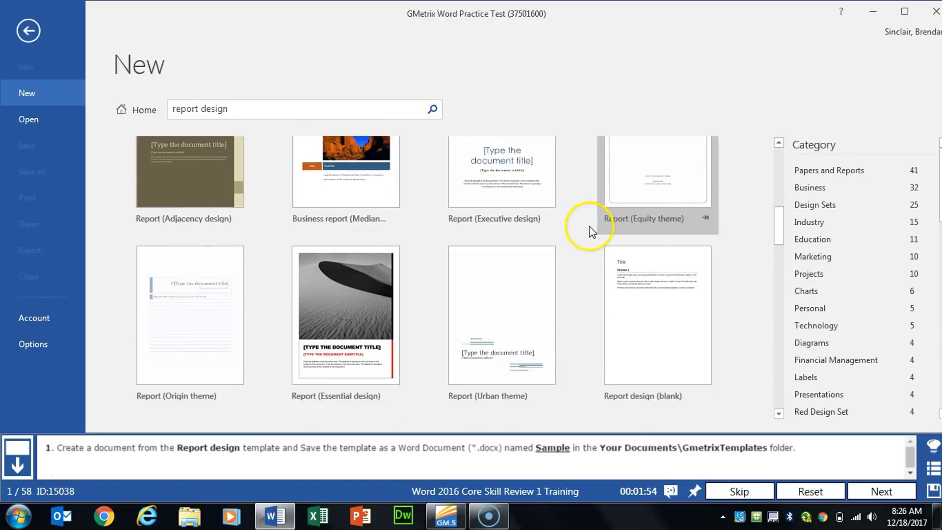
{"action": "left_click", "coordinate": [653, 257]}
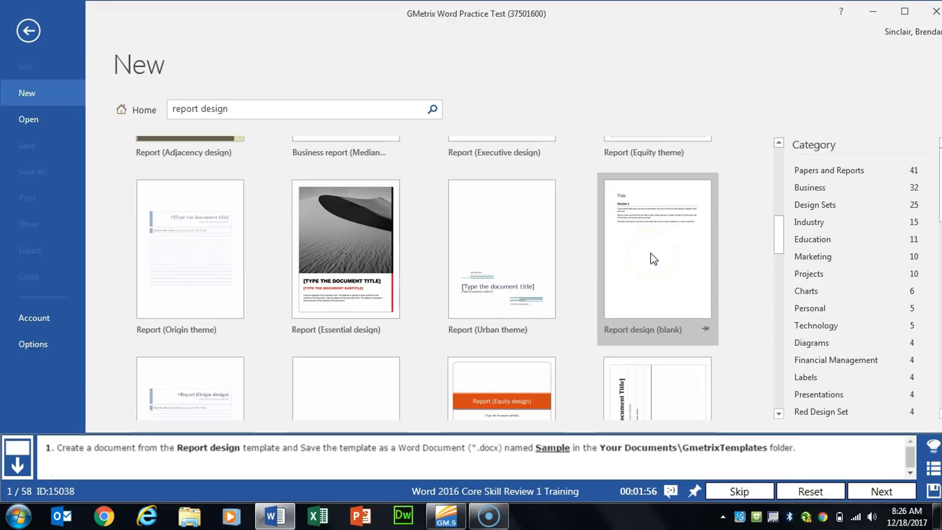
{"action": "left_click", "coordinate": [545, 314]}
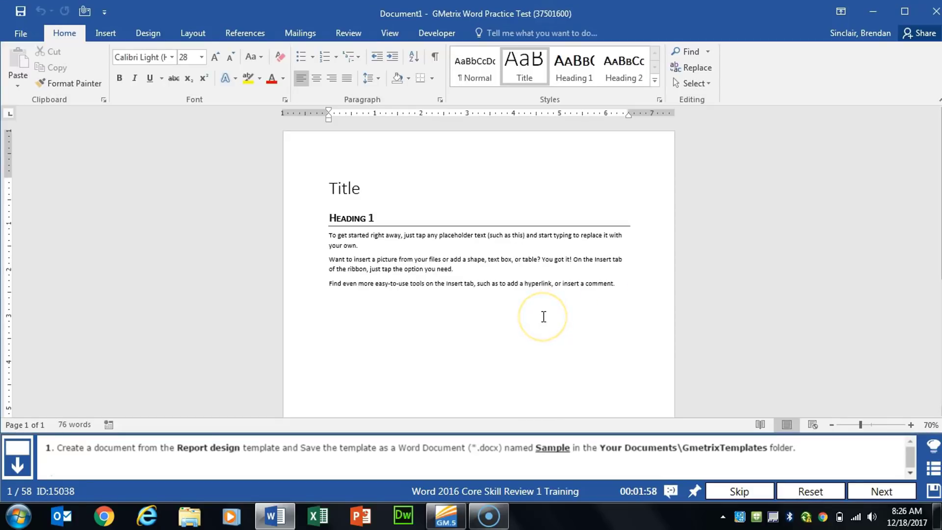
Save the new document as a Word Document named Sample in the GMetrixTemplates folder under My Documents
{"action": "left_click", "coordinate": [20, 31]}
{"action": "left_click", "coordinate": [38, 168]}
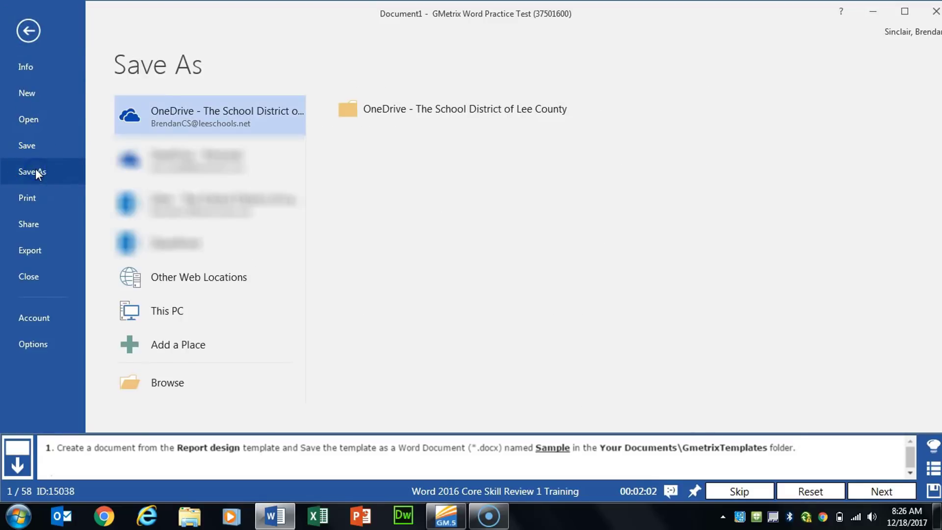
{"action": "left_click", "coordinate": [186, 310]}
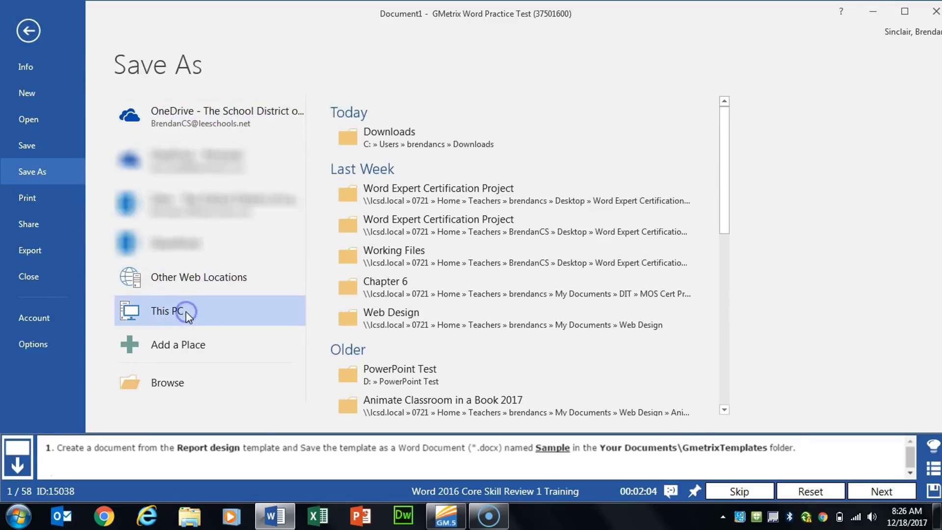
{"action": "left_click", "coordinate": [190, 313]}
{"action": "double_click", "coordinate": [177, 313]}
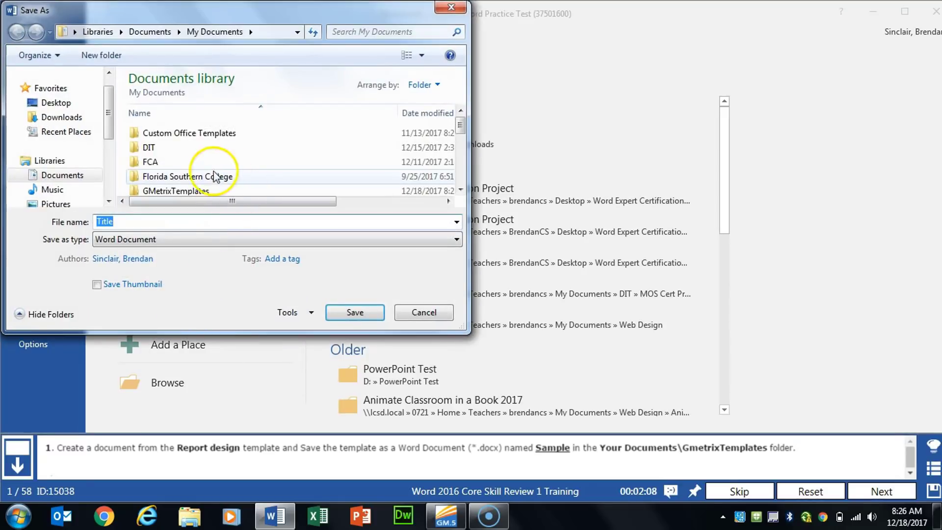
{"action": "double_click", "coordinate": [189, 193]}
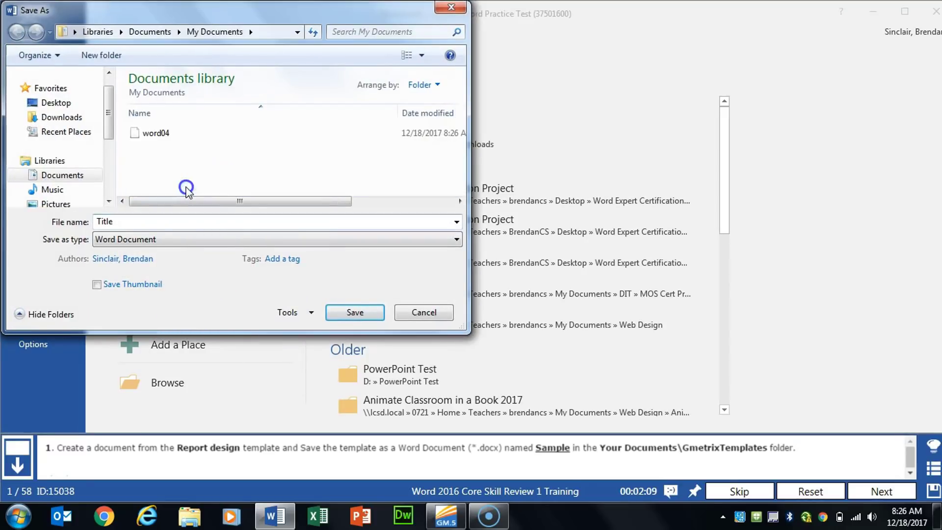
{"action": "double_click", "coordinate": [181, 223]}
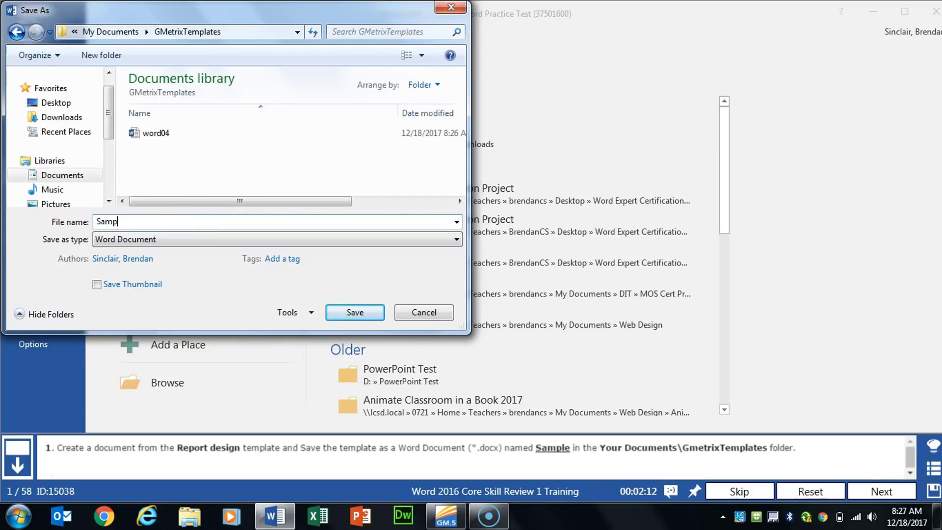
{"action": "type", "text": "Sample"}
{"action": "key", "text": "Return"}
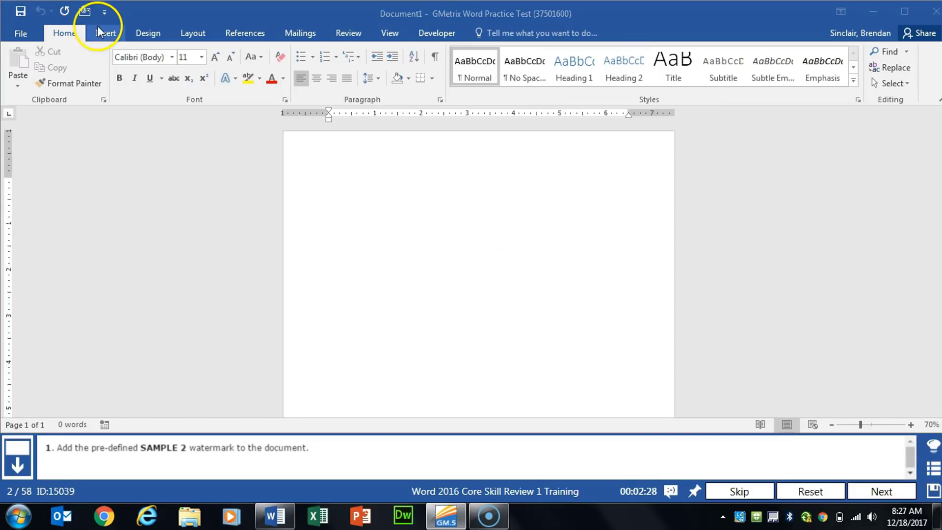
Add the predefined SAMPLE 2 watermark to the blank document and advance to the next task
{"action": "left_click", "coordinate": [157, 31]}
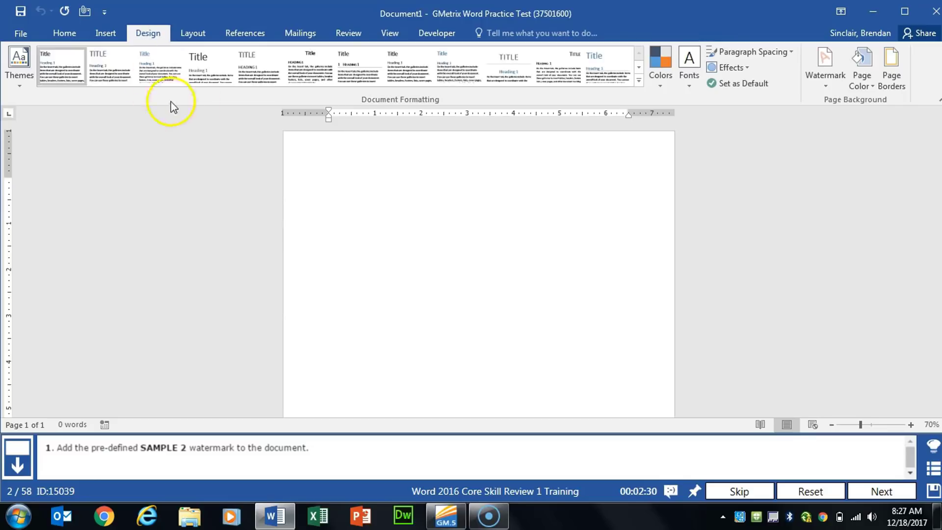
{"action": "left_click", "coordinate": [826, 86]}
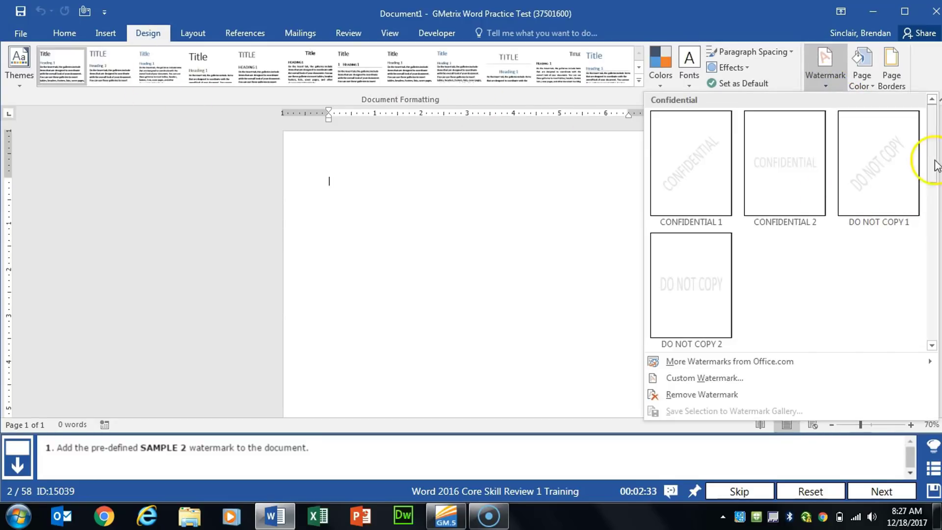
{"action": "left_click_drag", "start_coordinate": [932, 138], "coordinate": [932, 235]}
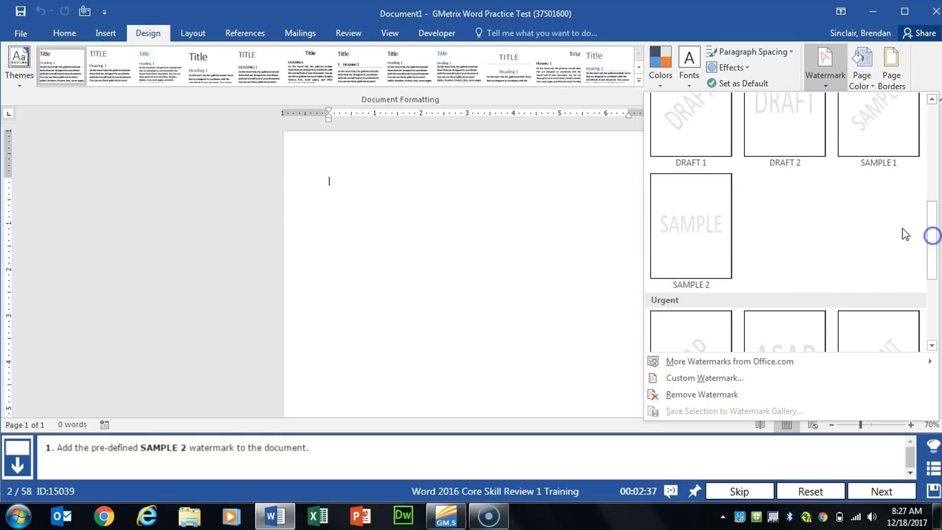
{"action": "left_click", "coordinate": [716, 230]}
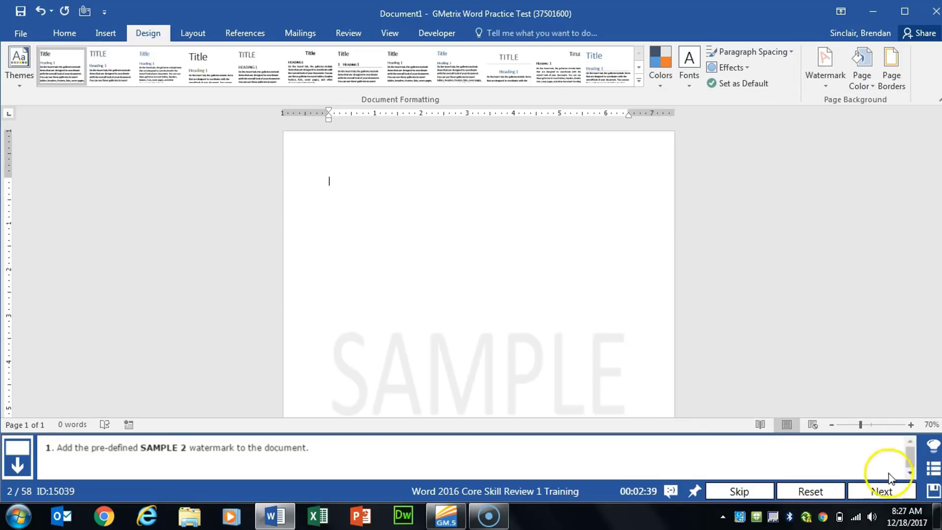
{"action": "left_click", "coordinate": [882, 488]}
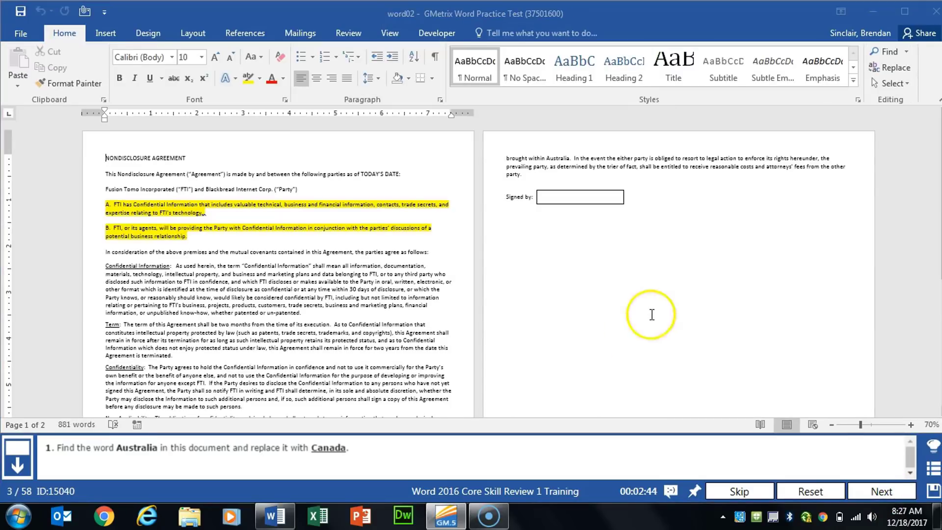
Replace every occurrence of "Australia" with "Canada" in the nondisclosure agreement and advance to the next task
{"action": "left_click", "coordinate": [901, 68]}
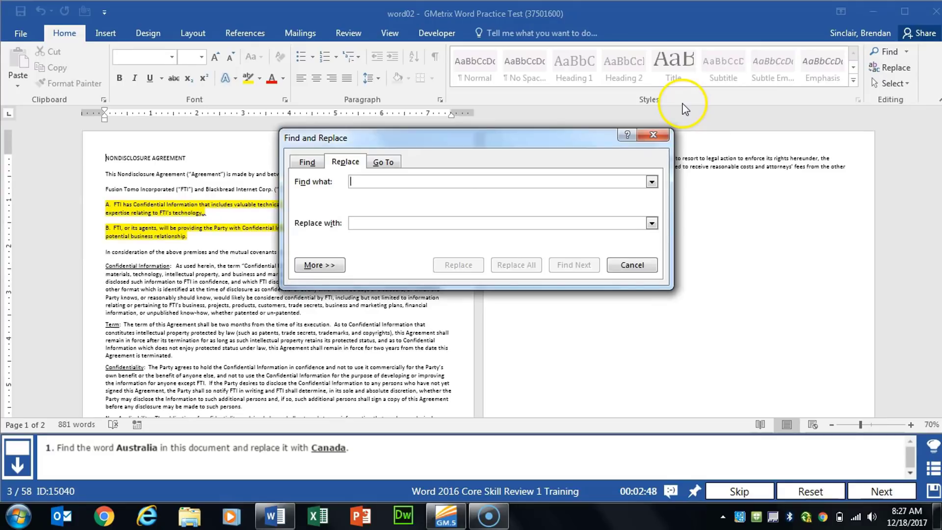
{"action": "type", "text": "Australia"}
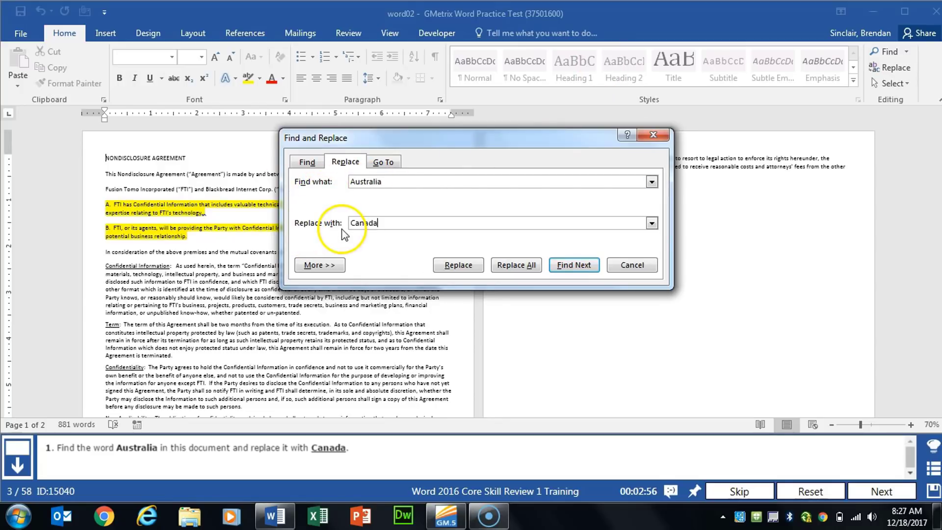
{"action": "left_click", "coordinate": [526, 267]}
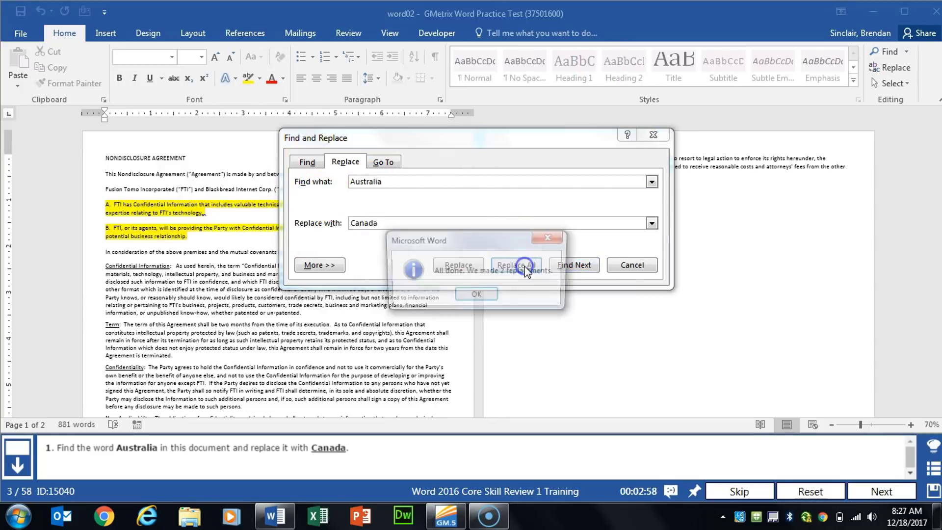
{"action": "left_click", "coordinate": [472, 295]}
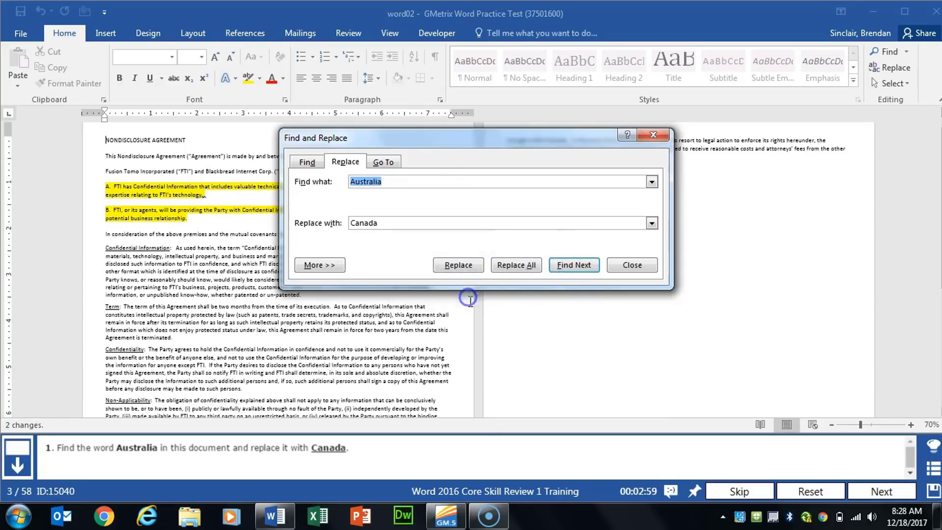
{"action": "left_click", "coordinate": [628, 265]}
{"action": "left_click", "coordinate": [882, 491]}
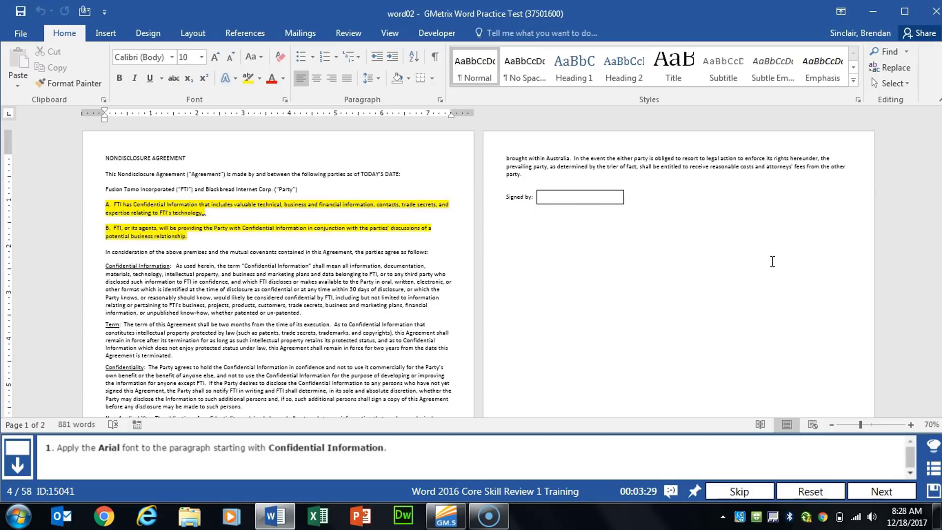
Apply the Arial font to the whole paragraph starting with "Confidential Information" and advance to the next task
{"action": "left_click", "coordinate": [409, 312]}
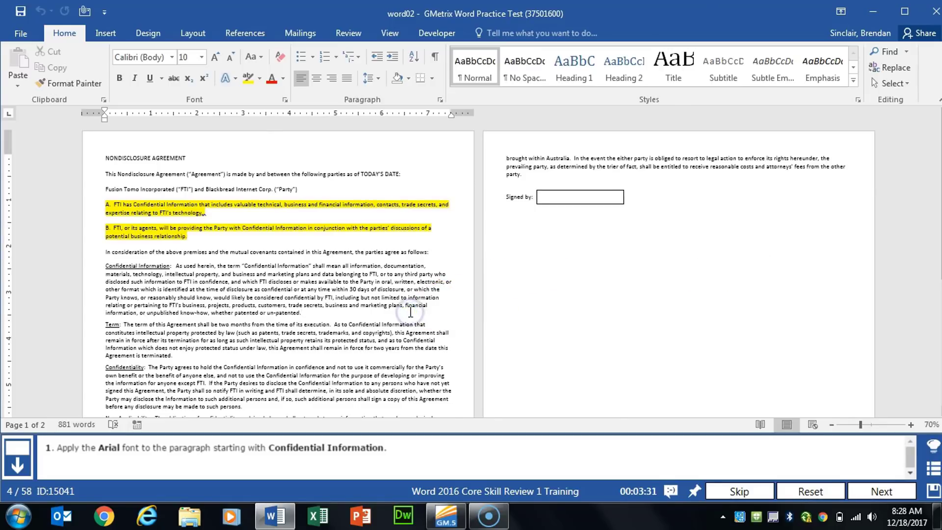
{"action": "scroll", "coordinate": [410, 312], "scroll_direction": "up", "scroll_amount": 6, "text": "ctrl"}
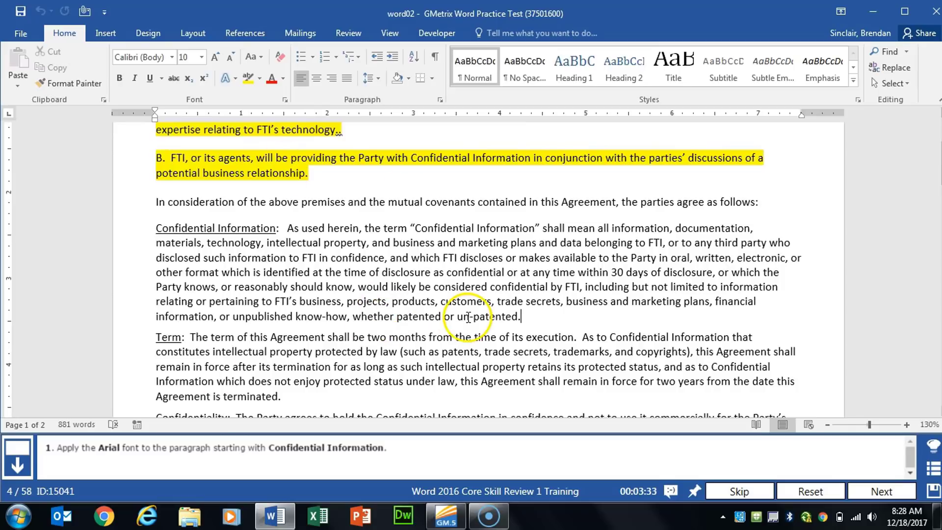
{"action": "left_click_drag", "start_coordinate": [156, 228], "coordinate": [532, 315]}
{"action": "left_click", "coordinate": [146, 57]}
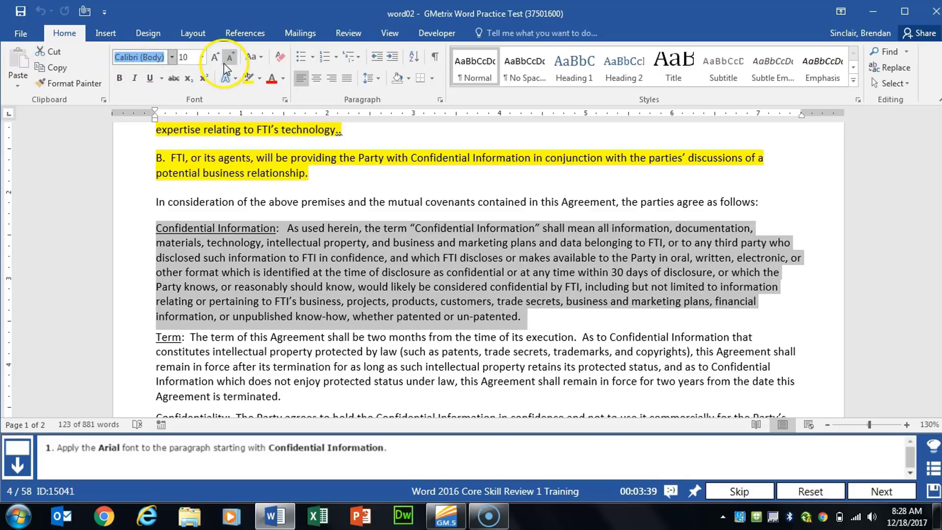
{"action": "type", "text": "Arial"}
{"action": "key", "text": "Tab"}
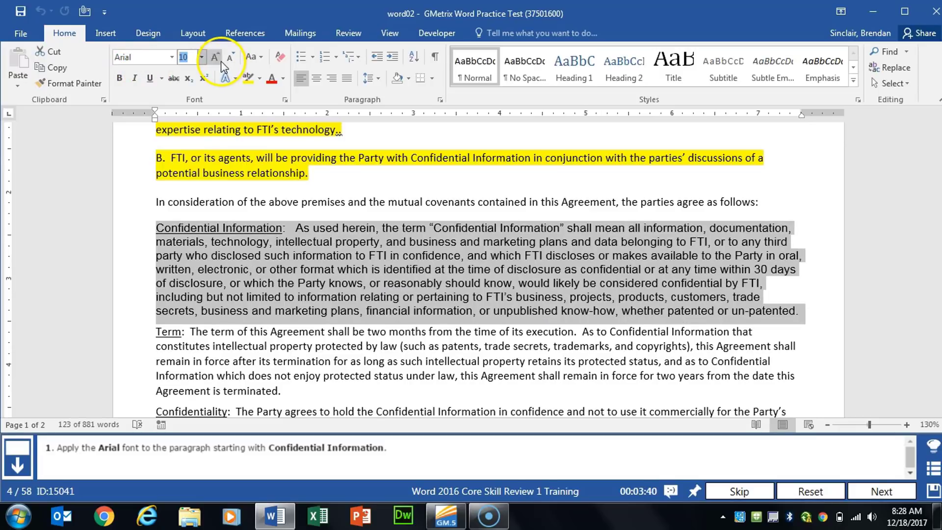
{"action": "left_click", "coordinate": [858, 478]}
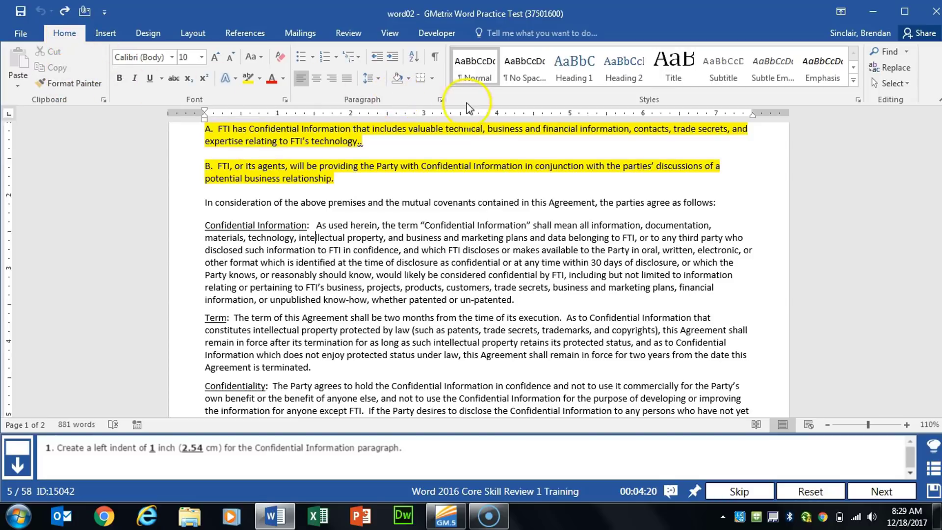
Set a left indent of 1 inch for the Confidential Information paragraph and advance to the next task
{"action": "left_click", "coordinate": [440, 103]}
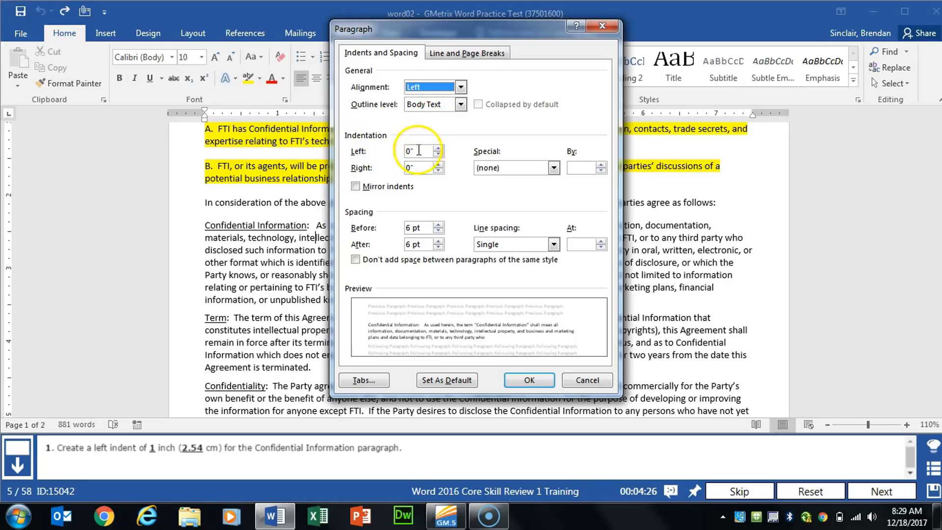
{"action": "left_click", "coordinate": [377, 144]}
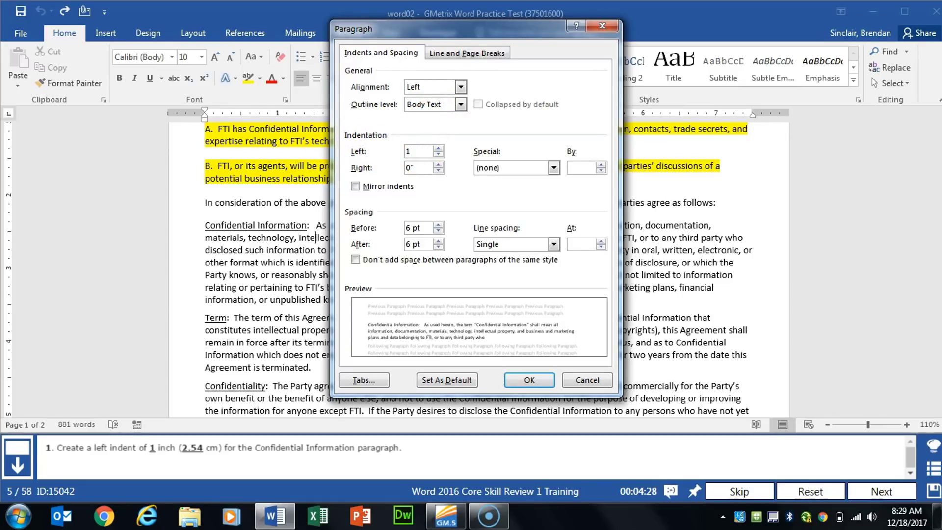
{"action": "type", "text": "1"}
{"action": "left_click", "coordinate": [530, 379]}
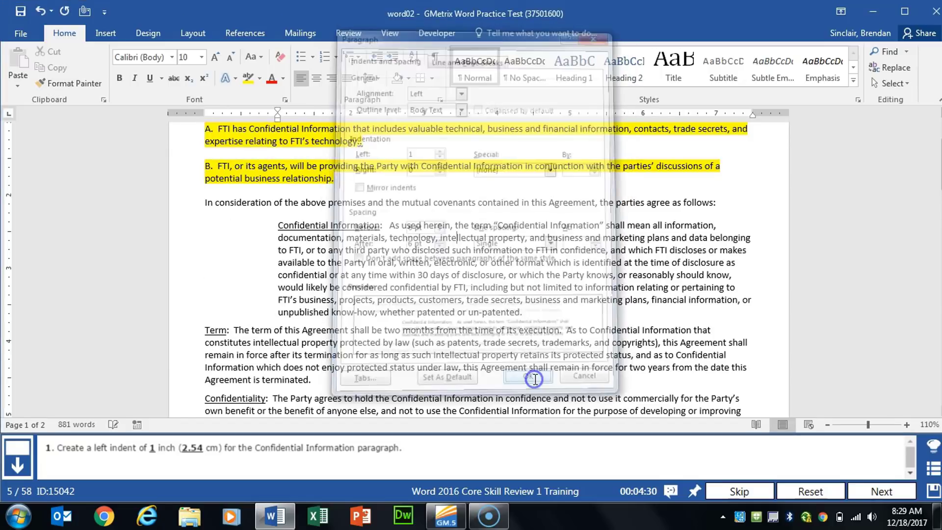
{"action": "left_click", "coordinate": [876, 488]}
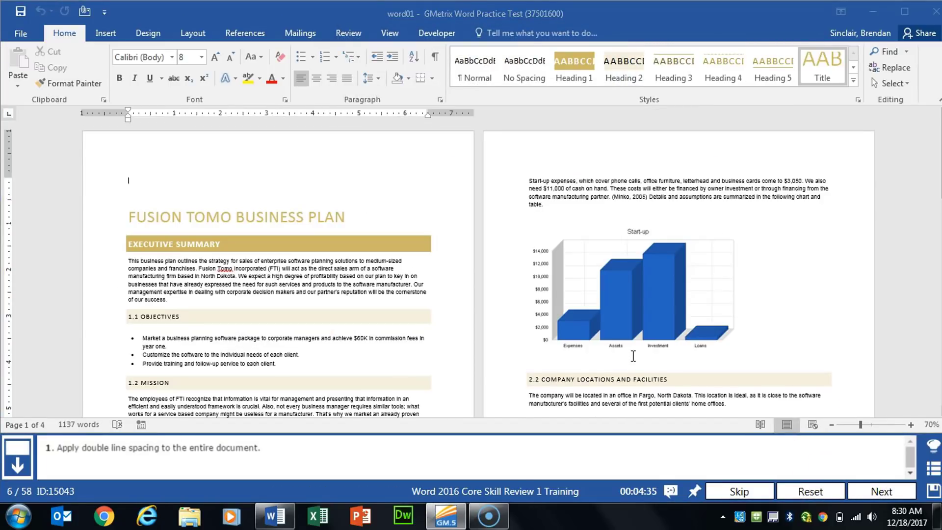
Apply double line spacing to the entire Fusion Tomo business plan and advance to the next task
{"action": "left_click", "coordinate": [265, 226]}
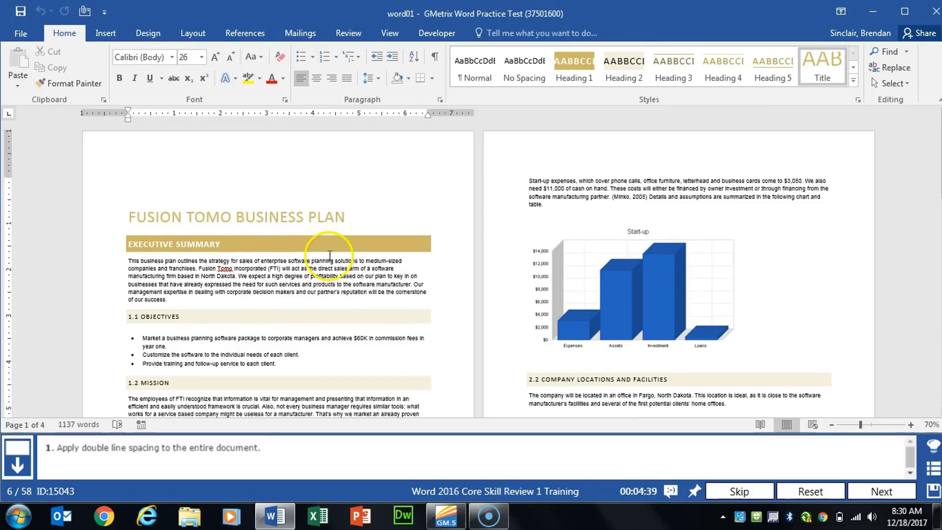
{"action": "key", "text": "ctrl+a"}
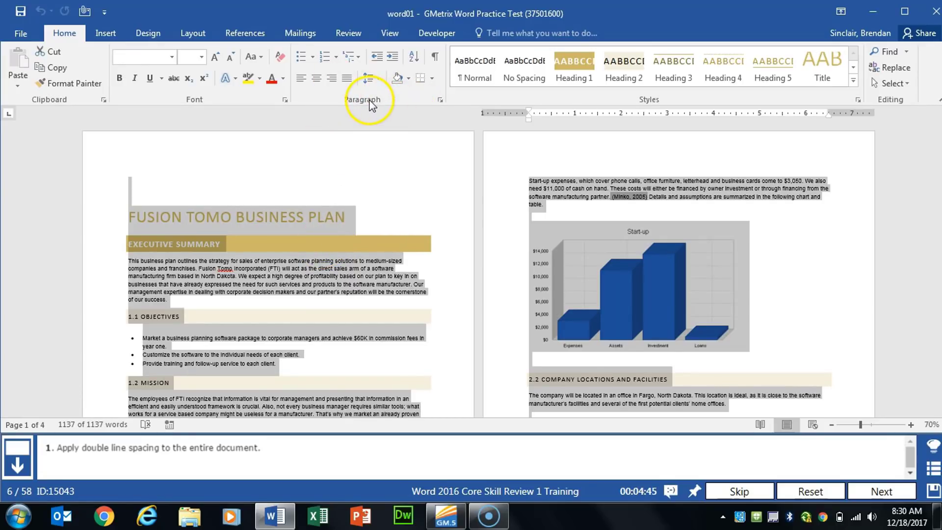
{"action": "left_click", "coordinate": [437, 101]}
{"action": "left_click", "coordinate": [554, 244]}
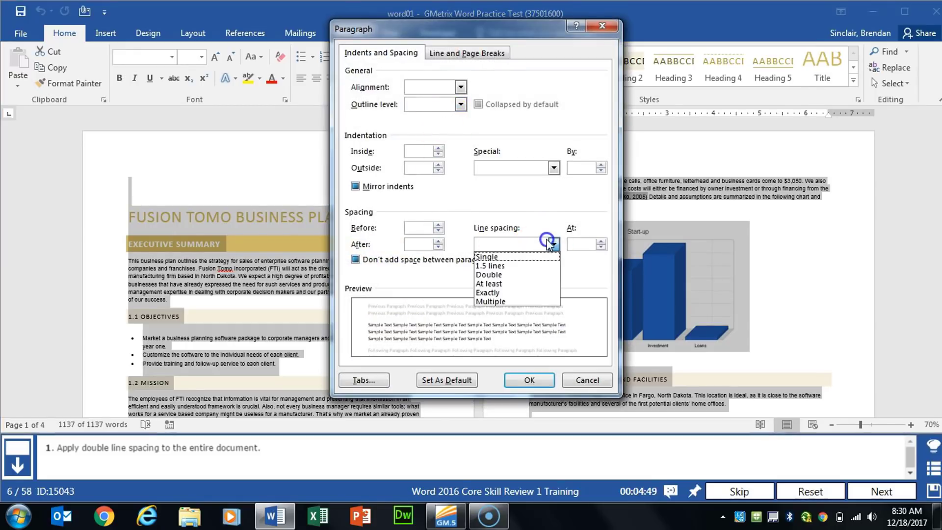
{"action": "left_click", "coordinate": [505, 275]}
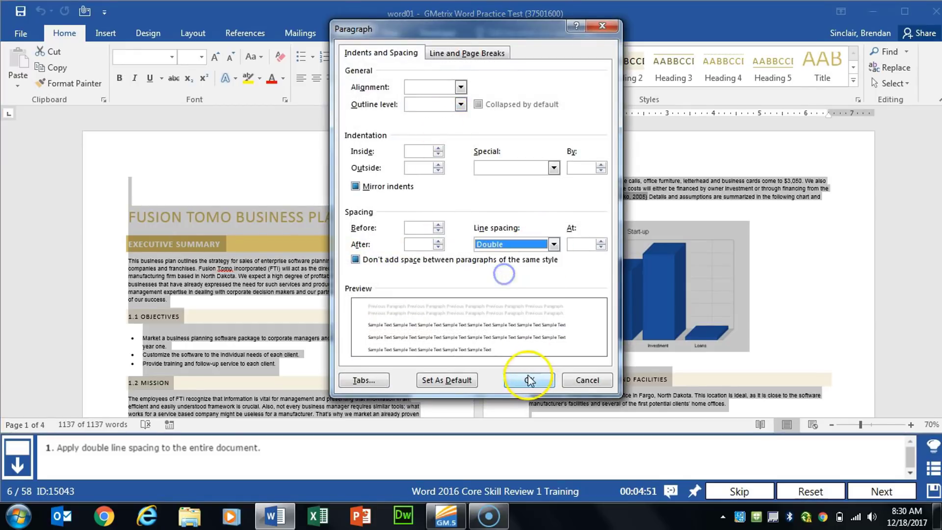
{"action": "left_click", "coordinate": [529, 380]}
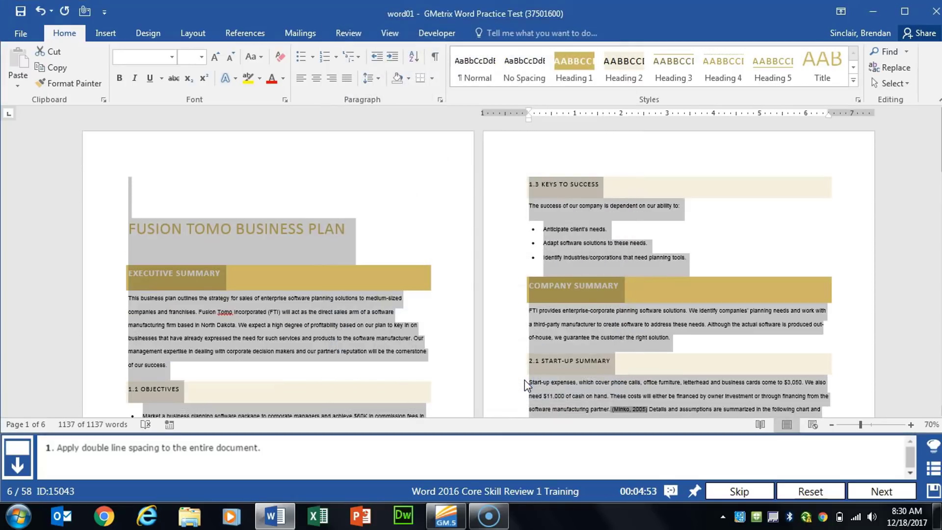
{"action": "left_click", "coordinate": [882, 491]}
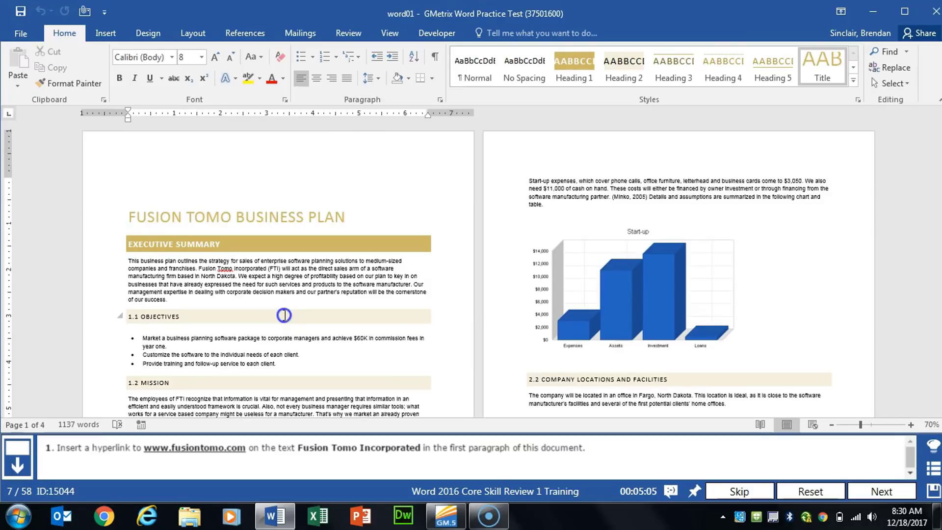
{"action": "left_click", "coordinate": [284, 315]}
{"action": "scroll", "coordinate": [284, 315], "scroll_direction": "up", "scroll_amount": 6, "text": "ctrl"}
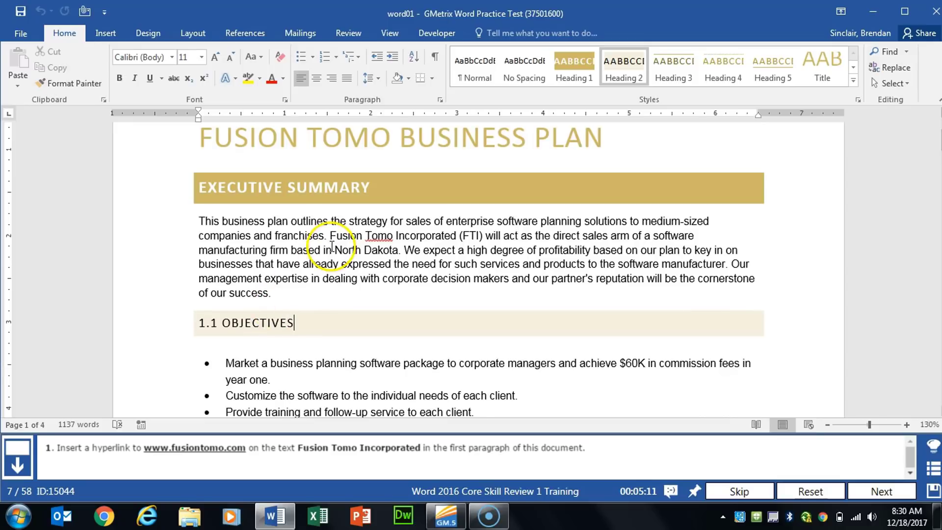
{"action": "left_click_drag", "start_coordinate": [329, 237], "coordinate": [459, 236]}
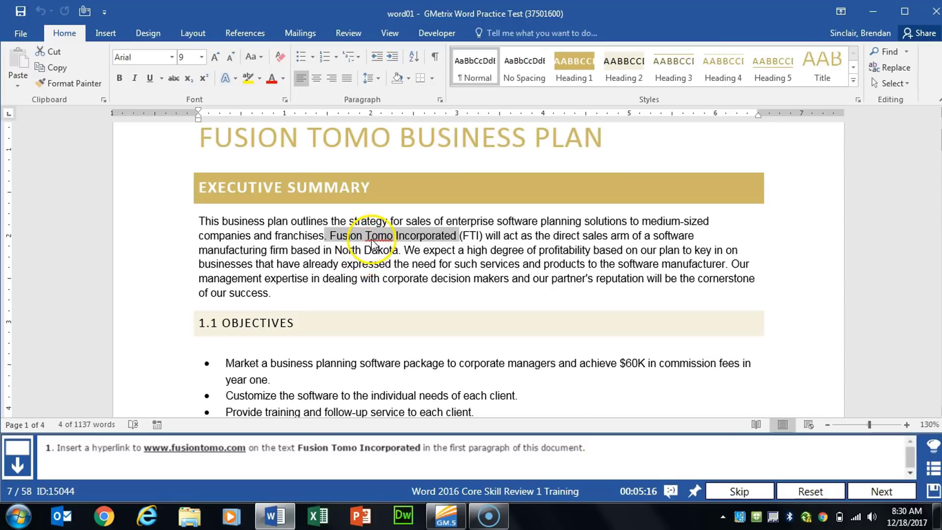
{"action": "left_click", "coordinate": [106, 34]}
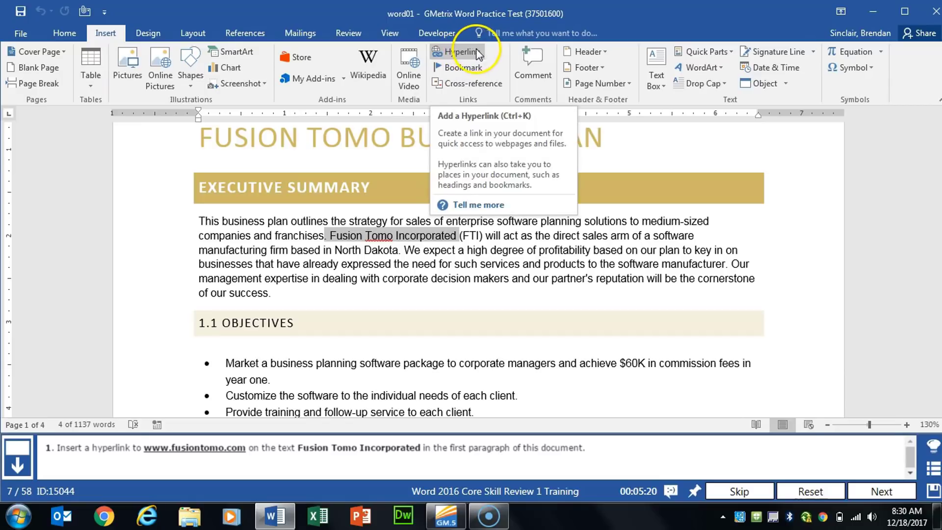
{"action": "left_click", "coordinate": [462, 52]}
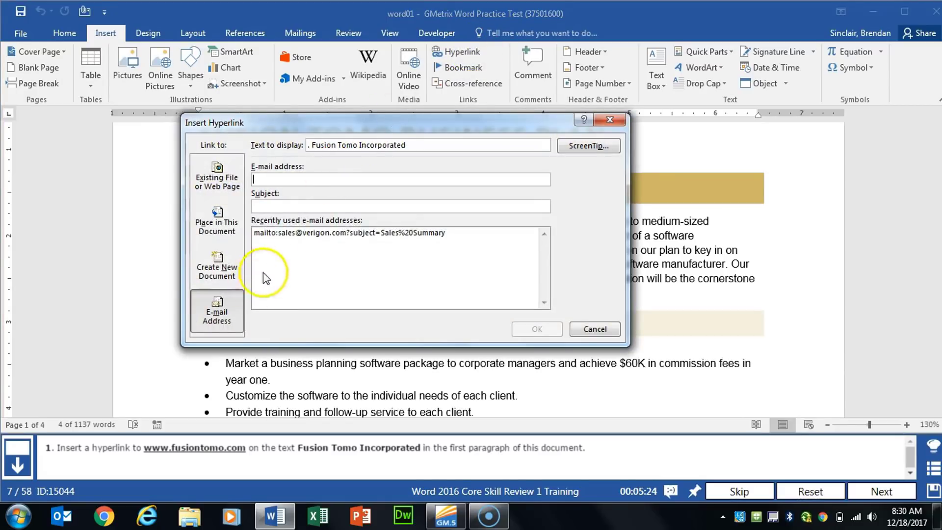
{"action": "left_click", "coordinate": [215, 182]}
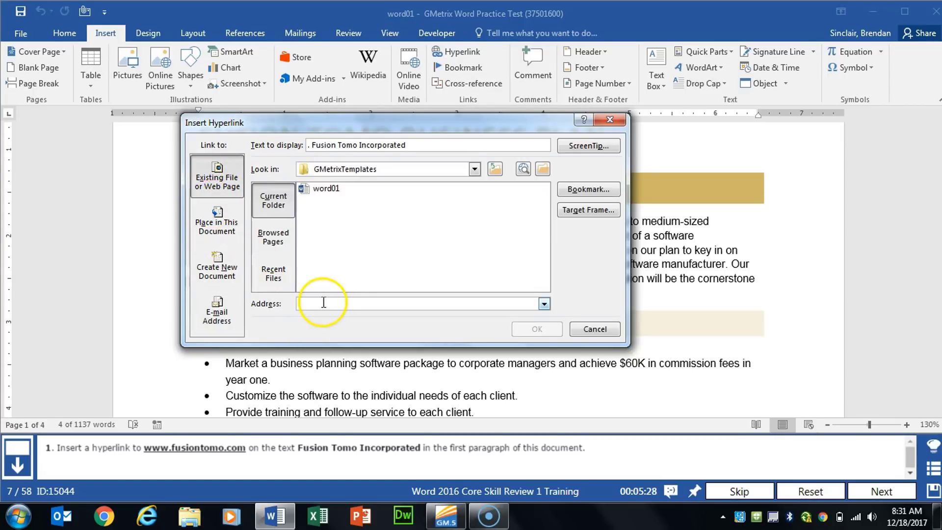
{"action": "left_click", "coordinate": [323, 303]}
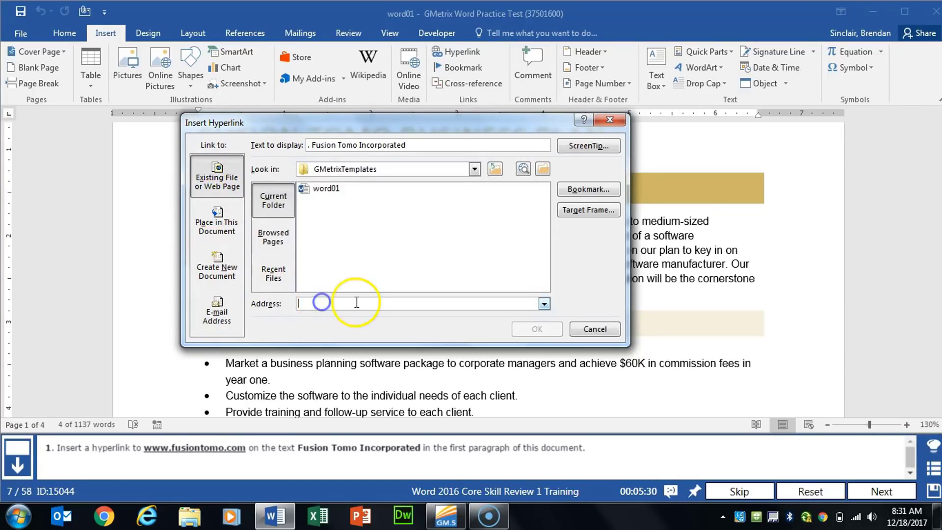
{"action": "type", "text": "www."}
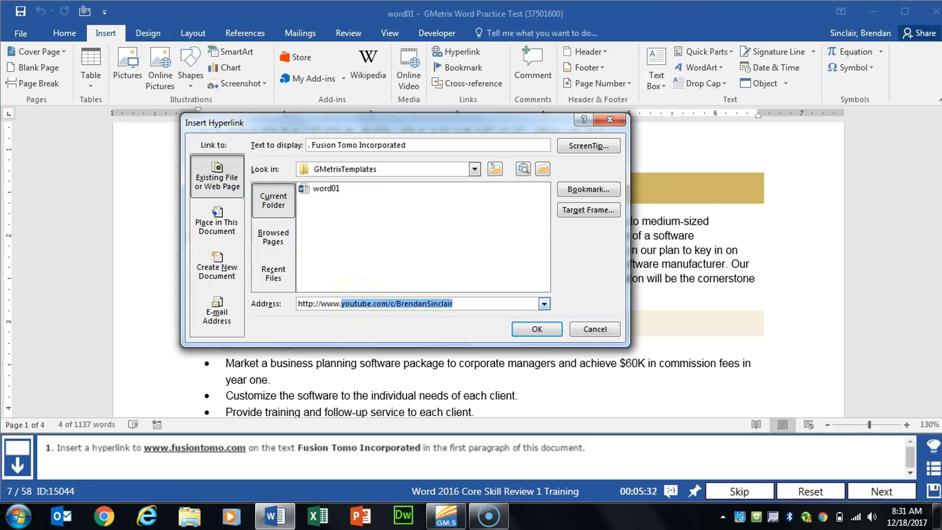
{"action": "type", "text": "fusiontomo.com"}
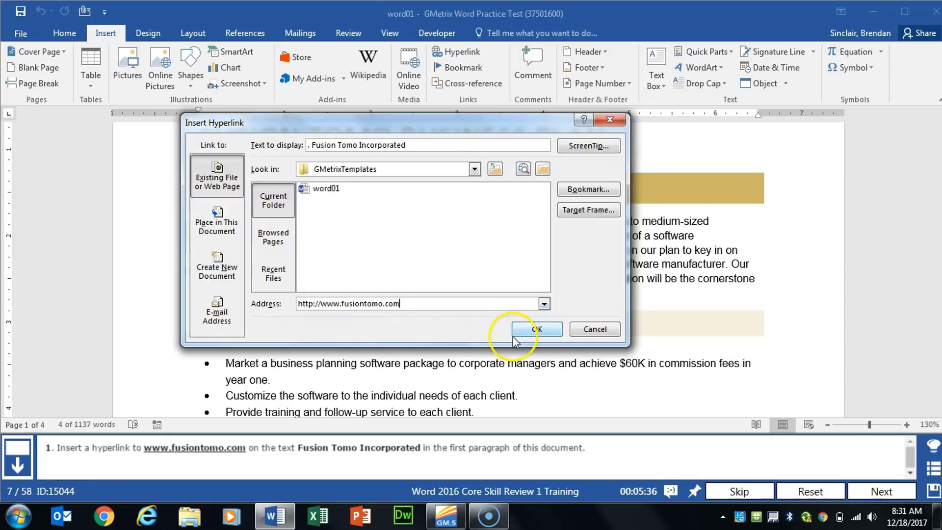
{"action": "left_click", "coordinate": [534, 330]}
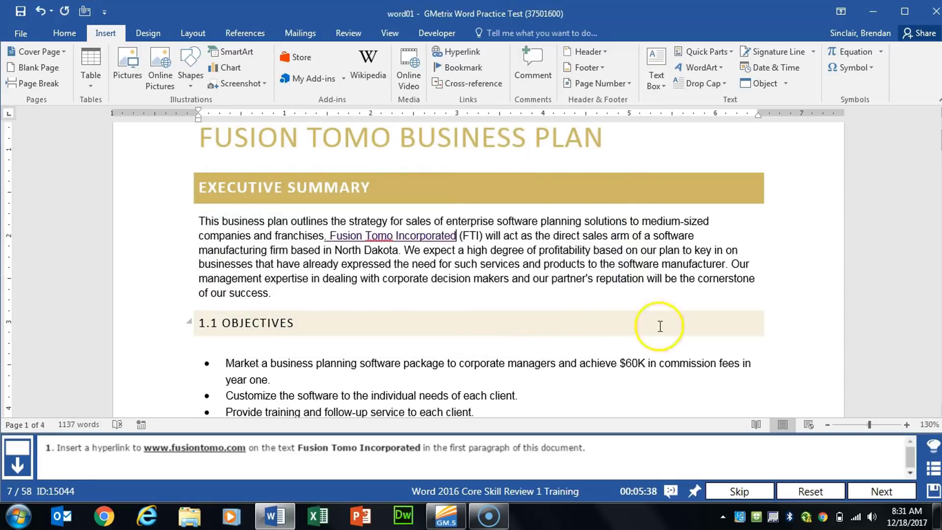
{"action": "left_click", "coordinate": [882, 491]}
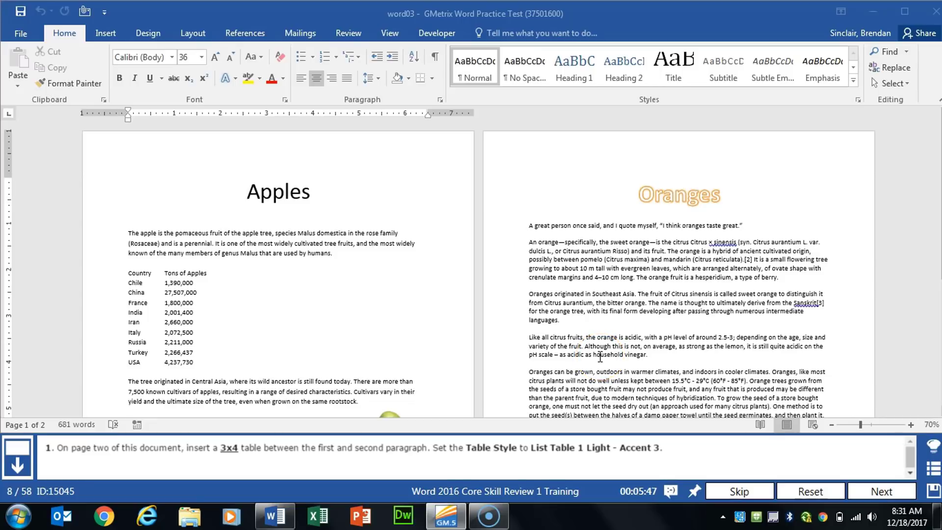
Insert a table of 3 columns and 4 rows between the first and second paragraphs on page two
{"action": "scroll", "coordinate": [361, 317], "scroll_direction": "up", "scroll_amount": 4, "text": "ctrl"}
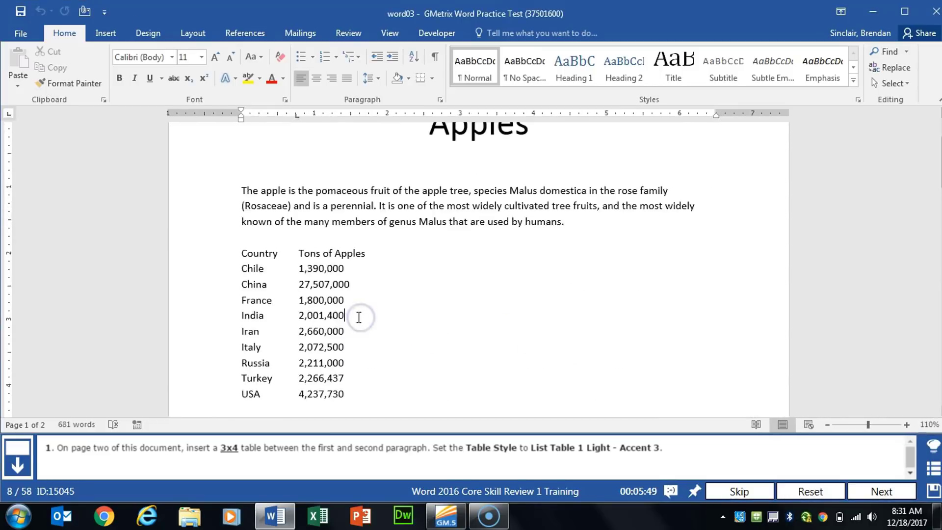
{"action": "scroll", "coordinate": [505, 329], "scroll_direction": "down", "scroll_amount": 10}
{"action": "scroll", "coordinate": [502, 330], "scroll_direction": "down", "scroll_amount": 6}
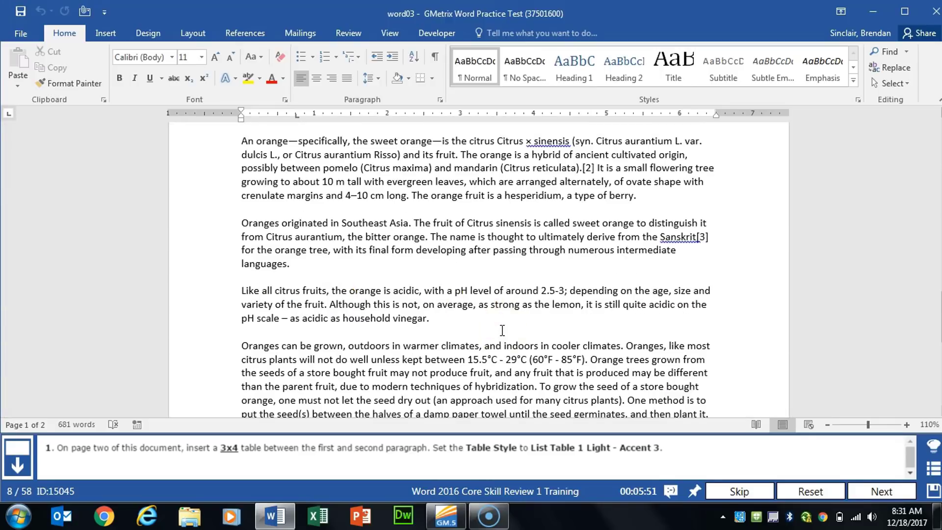
{"action": "scroll", "coordinate": [502, 330], "scroll_direction": "down", "scroll_amount": 2}
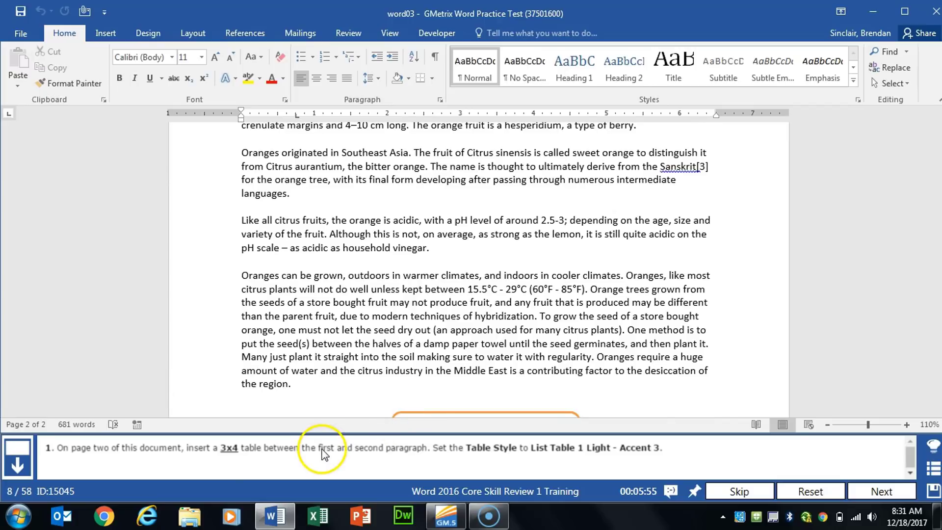
{"action": "left_click", "coordinate": [505, 247]}
{"action": "scroll", "coordinate": [505, 247], "scroll_direction": "up", "scroll_amount": 4}
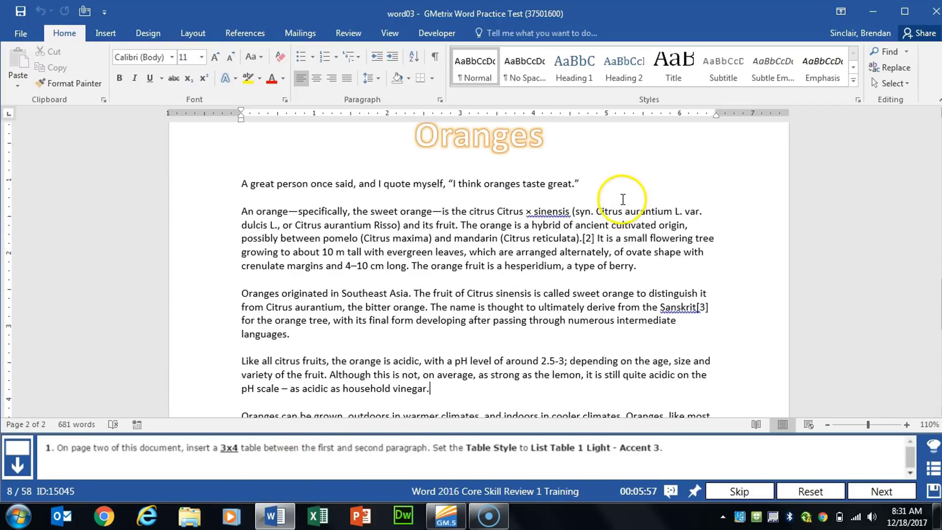
{"action": "left_click", "coordinate": [260, 199]}
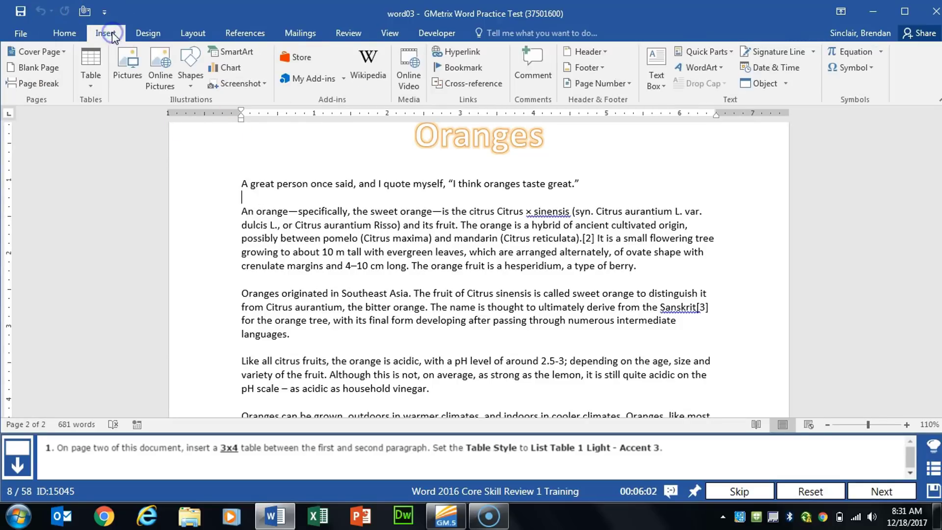
{"action": "left_click", "coordinate": [89, 90]}
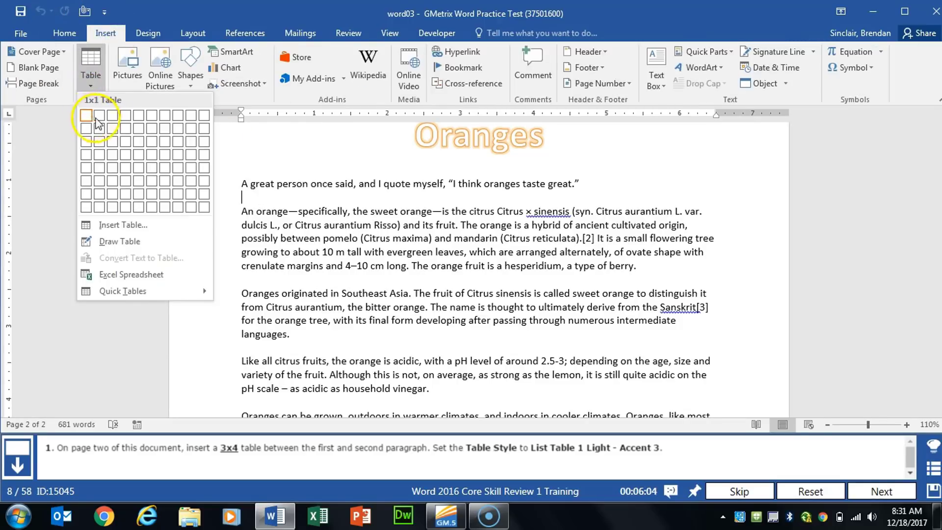
{"action": "left_click", "coordinate": [113, 156]}
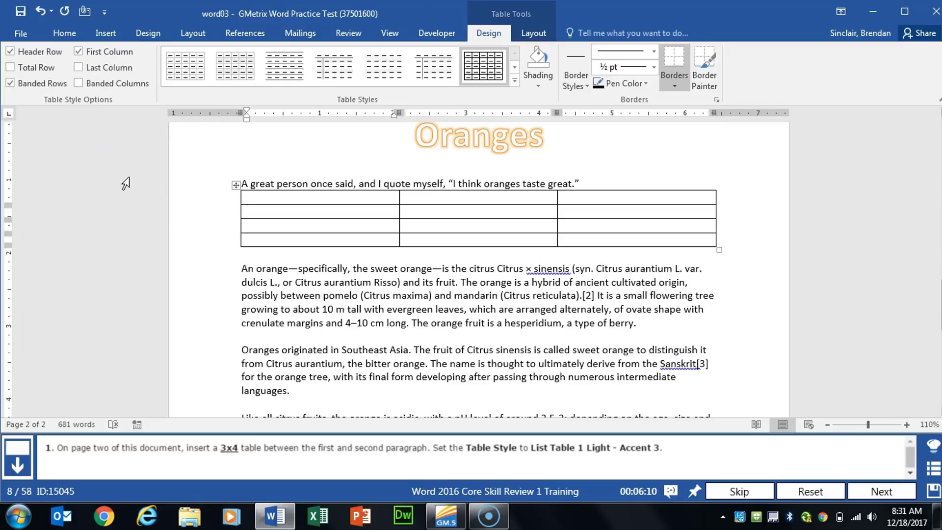
Apply the List Table 1 Light - Accent 3 style to the whole table and advance to the next task
{"action": "left_click", "coordinate": [236, 185]}
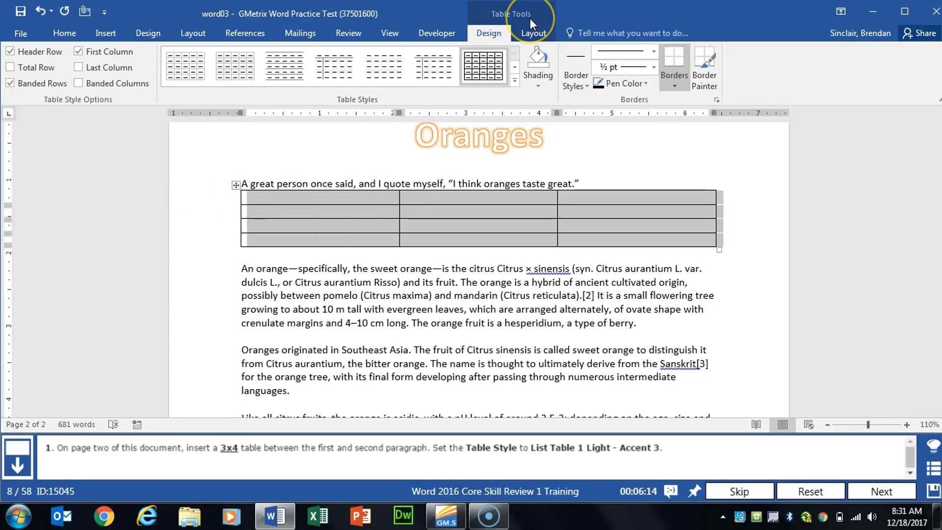
{"action": "left_click", "coordinate": [516, 80]}
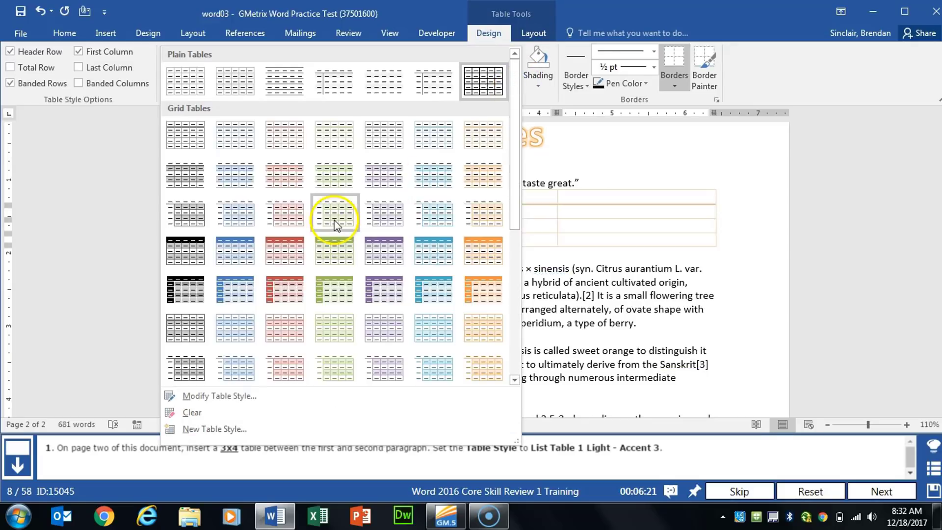
{"action": "scroll", "coordinate": [297, 189], "scroll_direction": "down", "scroll_amount": 5}
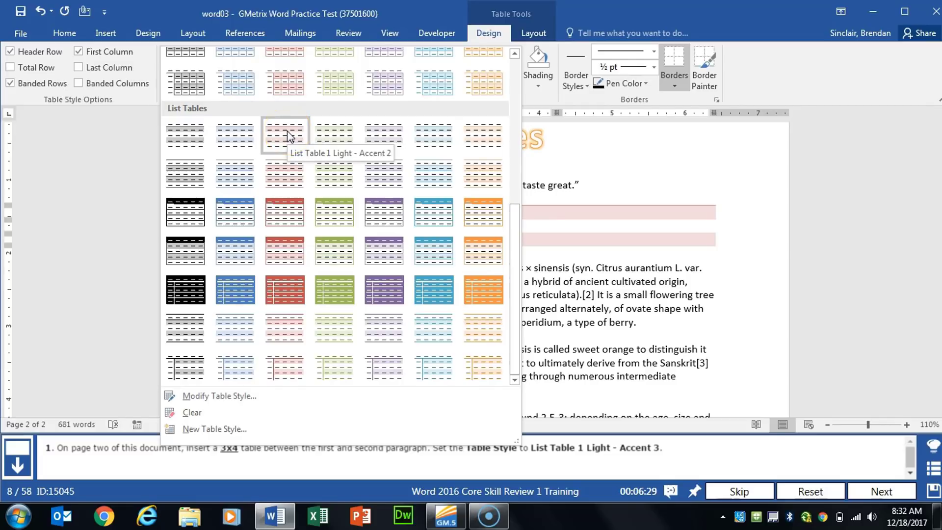
{"action": "left_click", "coordinate": [339, 141]}
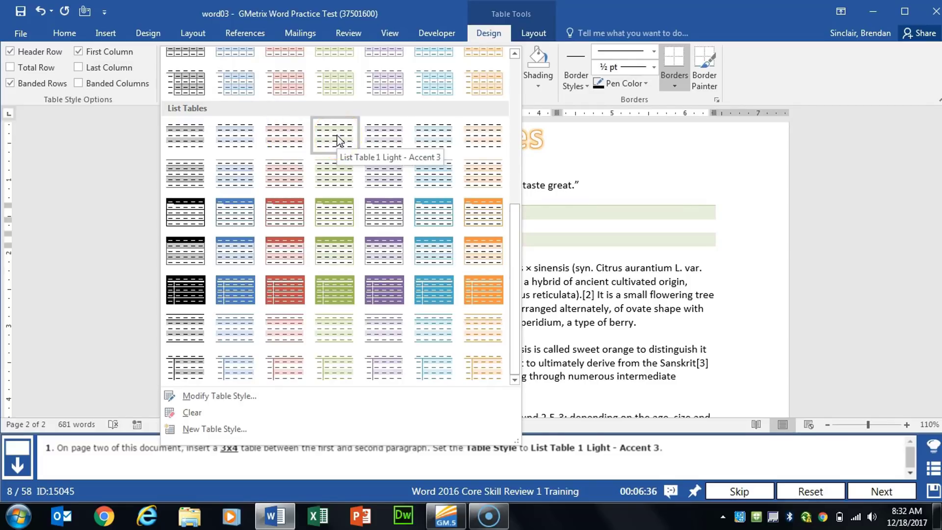
{"action": "left_click", "coordinate": [338, 141]}
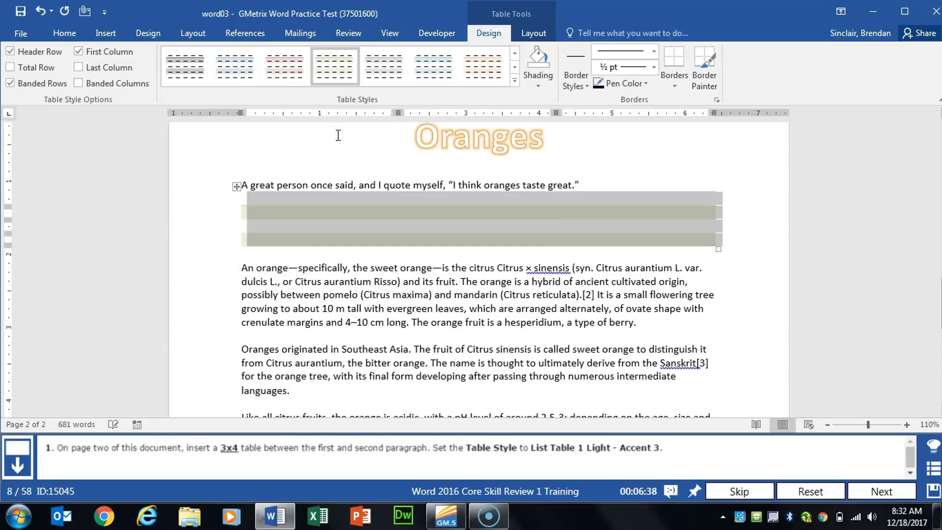
{"action": "left_click", "coordinate": [882, 491]}
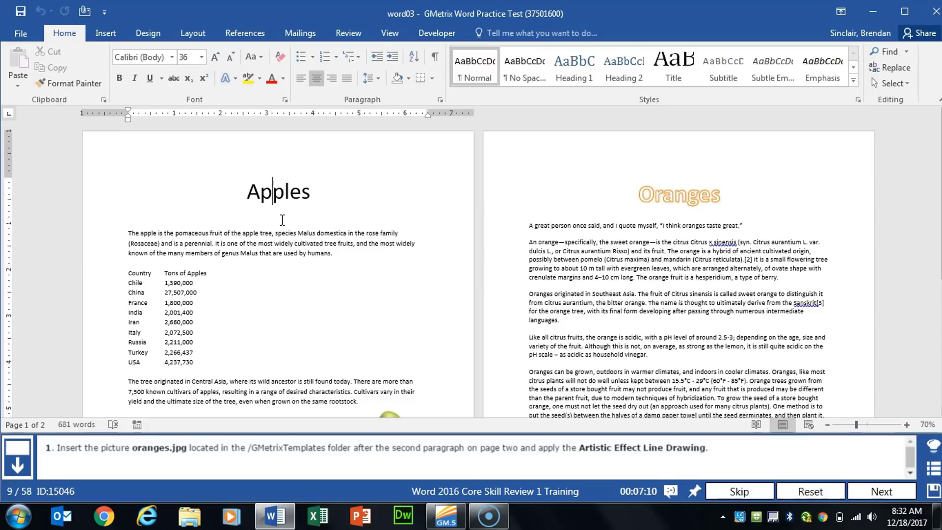
Insert the picture oranges.jpg from the GMetrixTemplates folder after the second paragraph on page two
{"action": "scroll", "coordinate": [282, 220], "scroll_direction": "up", "scroll_amount": 4}
{"action": "left_click", "coordinate": [419, 290]}
{"action": "scroll", "coordinate": [446, 302], "scroll_direction": "down", "scroll_amount": 3}
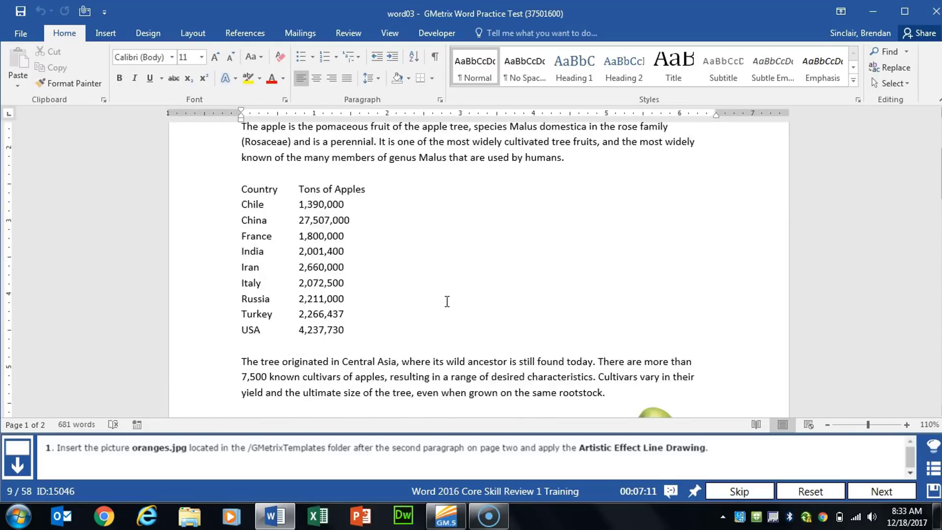
{"action": "scroll", "coordinate": [447, 302], "scroll_direction": "down", "scroll_amount": 10}
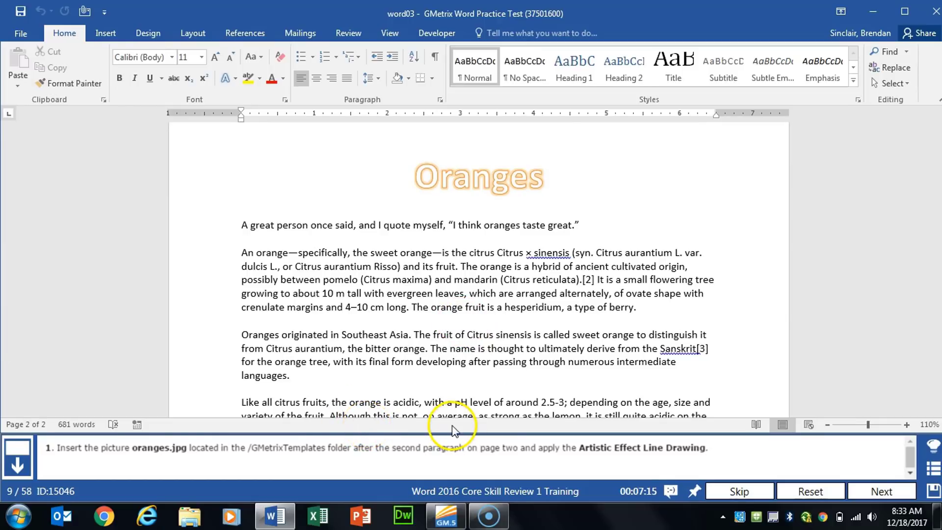
{"action": "left_click", "coordinate": [652, 307]}
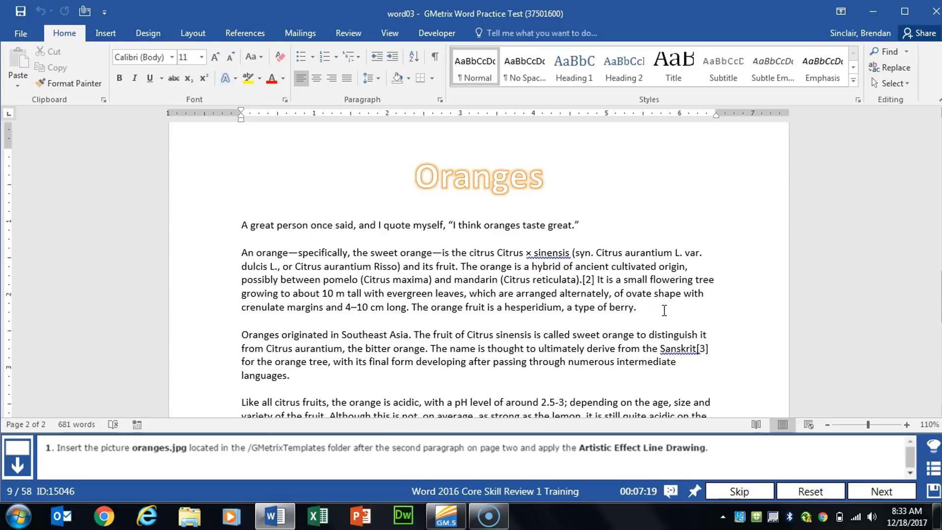
{"action": "left_click", "coordinate": [105, 33]}
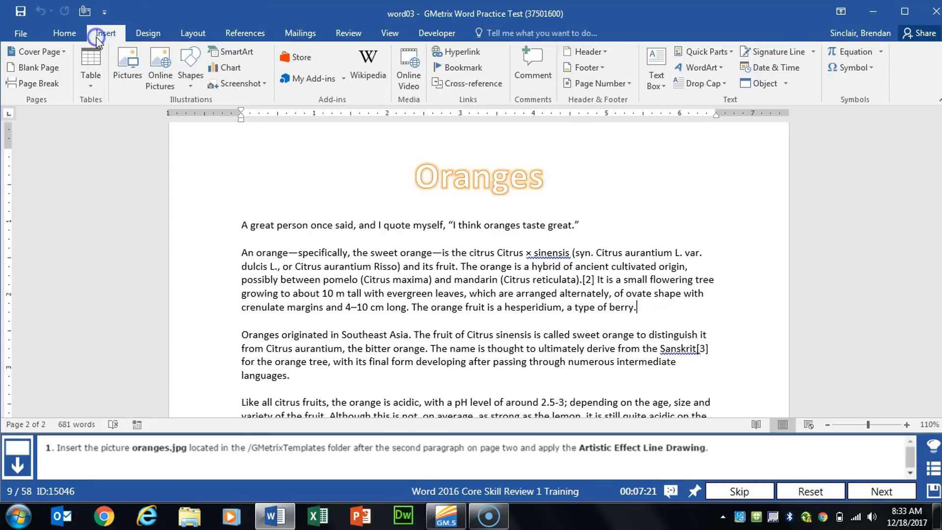
{"action": "left_click", "coordinate": [122, 72]}
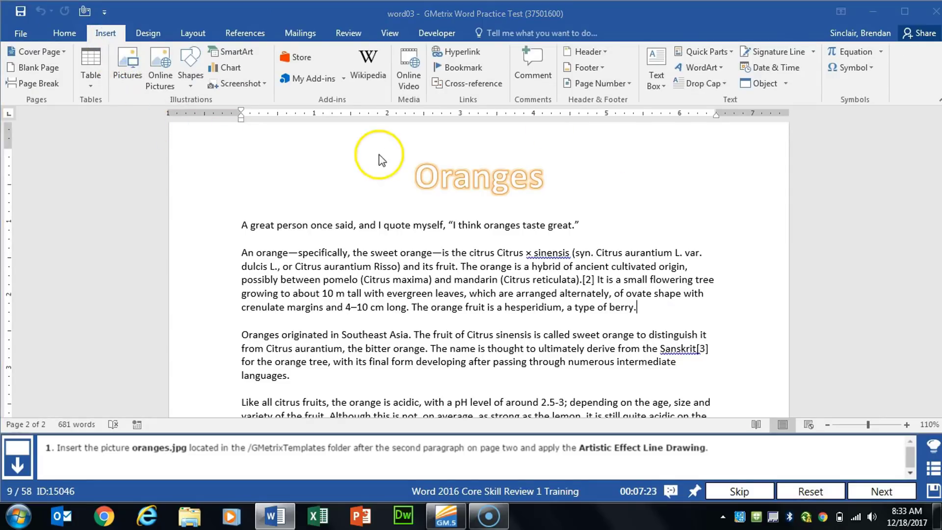
{"action": "left_click_drag", "start_coordinate": [346, 11], "coordinate": [491, 25]}
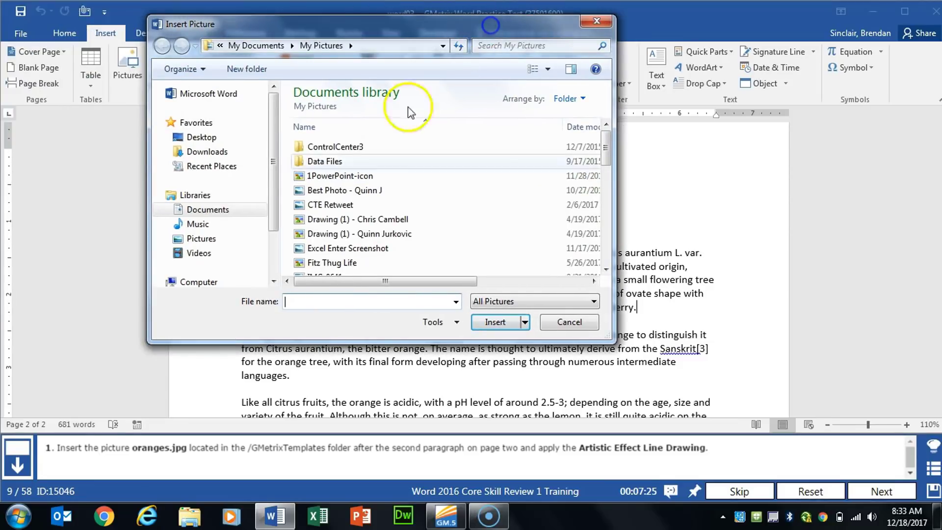
{"action": "left_click", "coordinate": [219, 209]}
{"action": "double_click", "coordinate": [354, 204]}
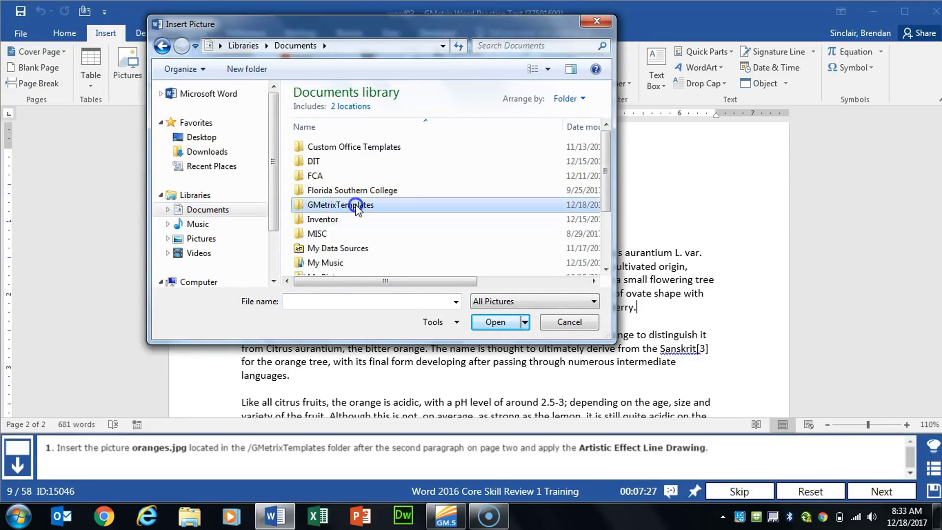
{"action": "double_click", "coordinate": [345, 148]}
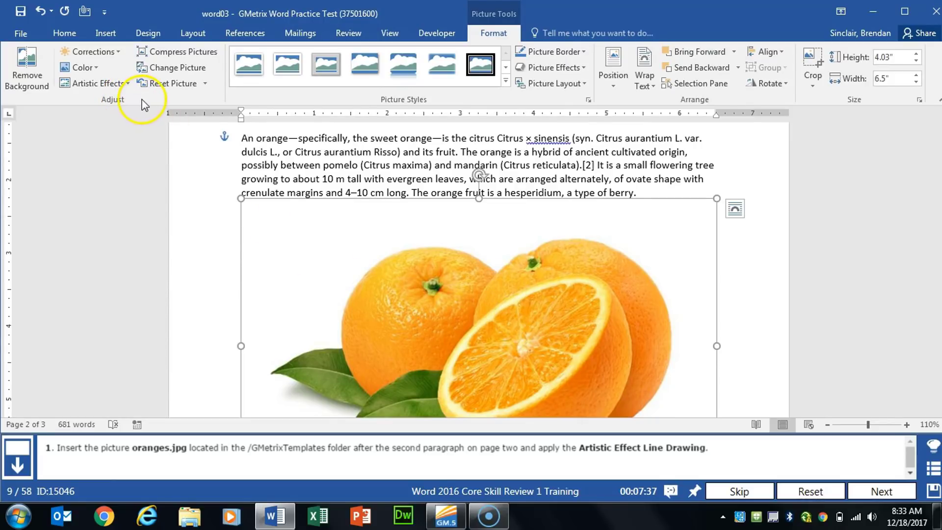
Apply the Line Drawing artistic effect to the oranges picture and advance to the next task
{"action": "left_click", "coordinate": [98, 83]}
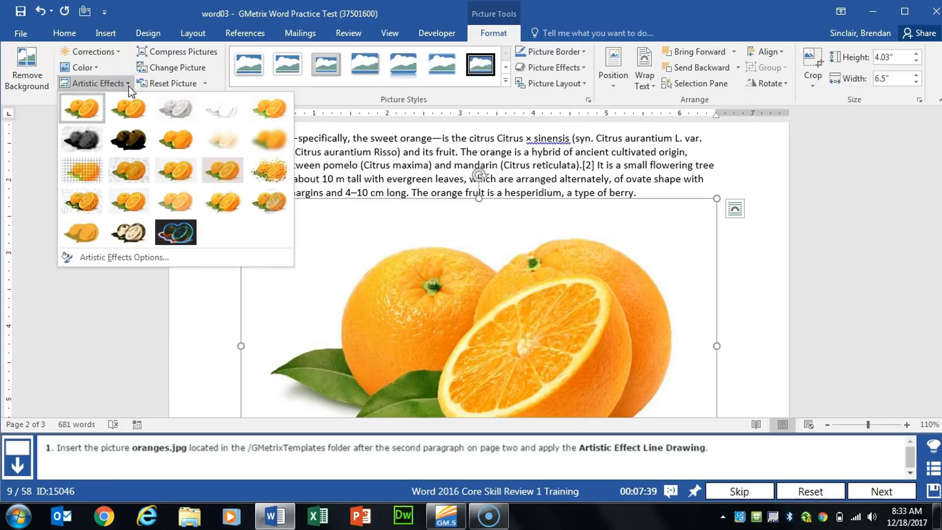
{"action": "left_click", "coordinate": [282, 114]}
{"action": "left_click", "coordinate": [879, 490]}
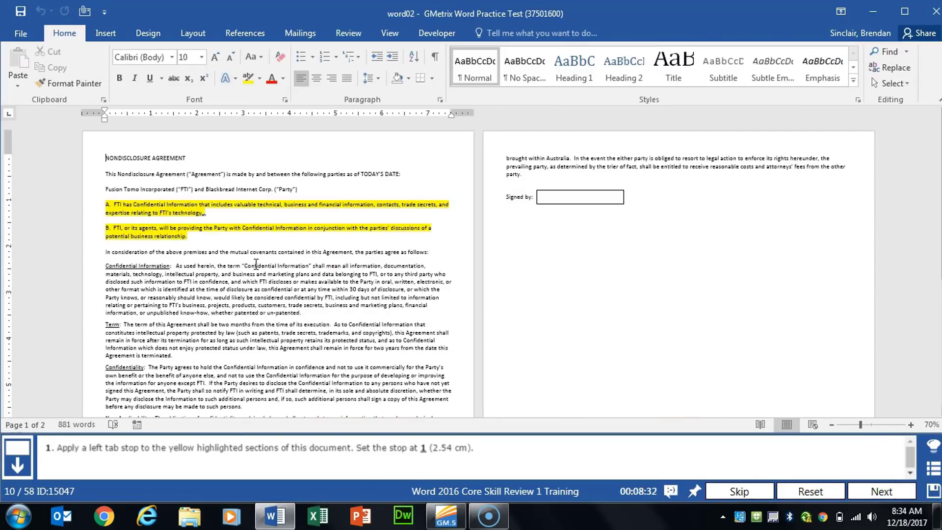
Set a left tab stop at 1 inch for highlighted paragraph A and indent its first line to that stop
{"action": "left_click", "coordinate": [256, 264]}
{"action": "scroll", "coordinate": [256, 265], "scroll_direction": "up", "scroll_amount": 6, "text": "ctrl"}
{"action": "scroll", "coordinate": [257, 267], "scroll_direction": "up", "scroll_amount": 6}
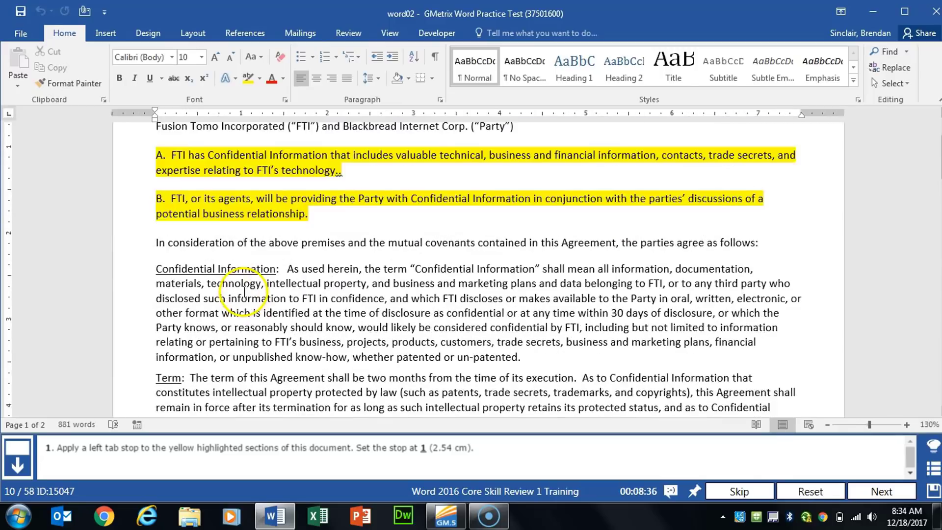
{"action": "left_click", "coordinate": [278, 274]}
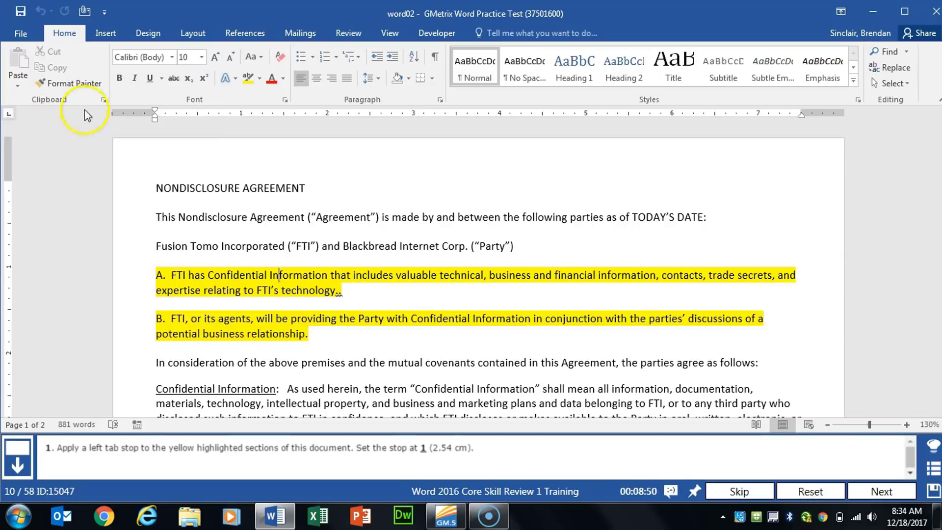
{"action": "left_click", "coordinate": [241, 117]}
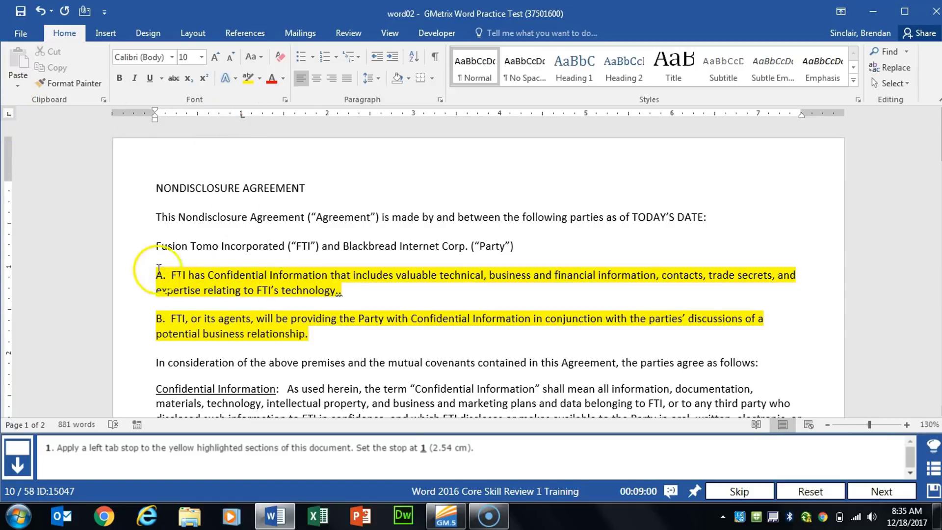
{"action": "key", "text": "Tab"}
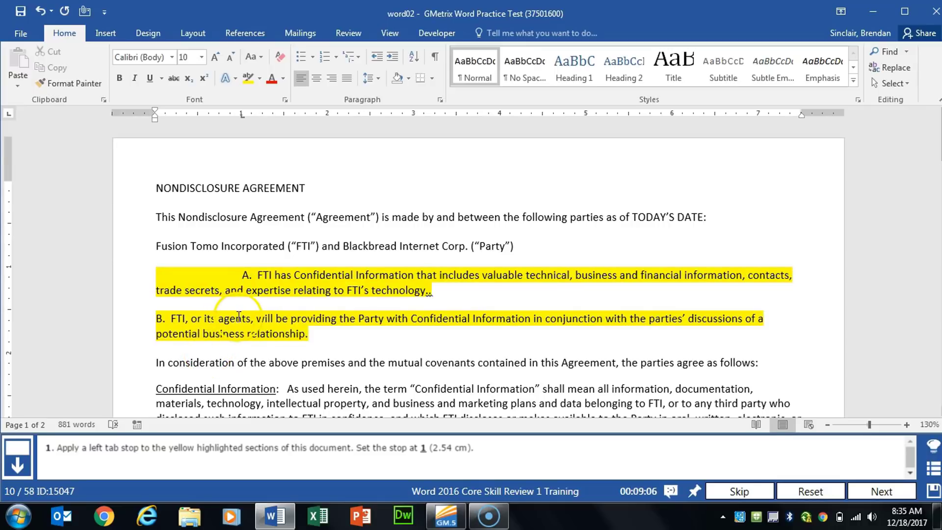
Set a left tab stop at 1 inch for highlighted paragraph B, indent its first line to it and advance to the next task
{"action": "left_click", "coordinate": [254, 320]}
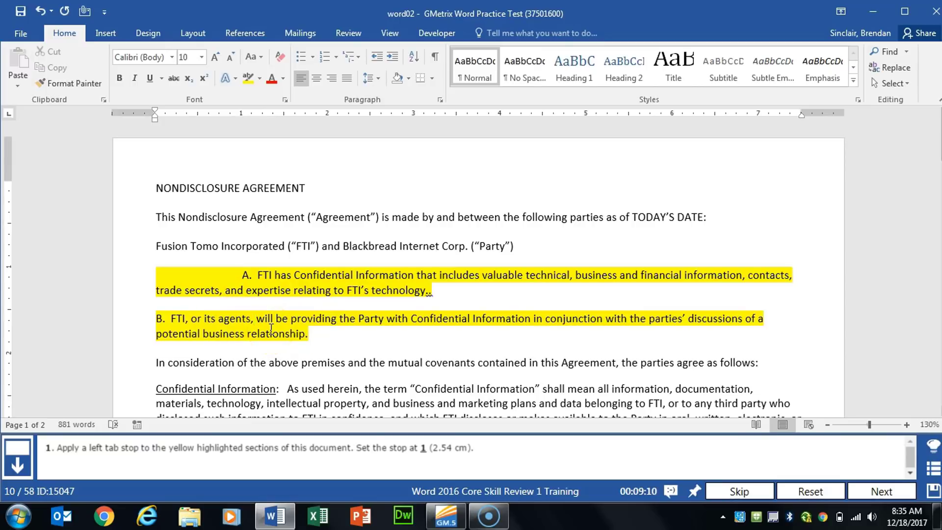
{"action": "left_click", "coordinate": [241, 116]}
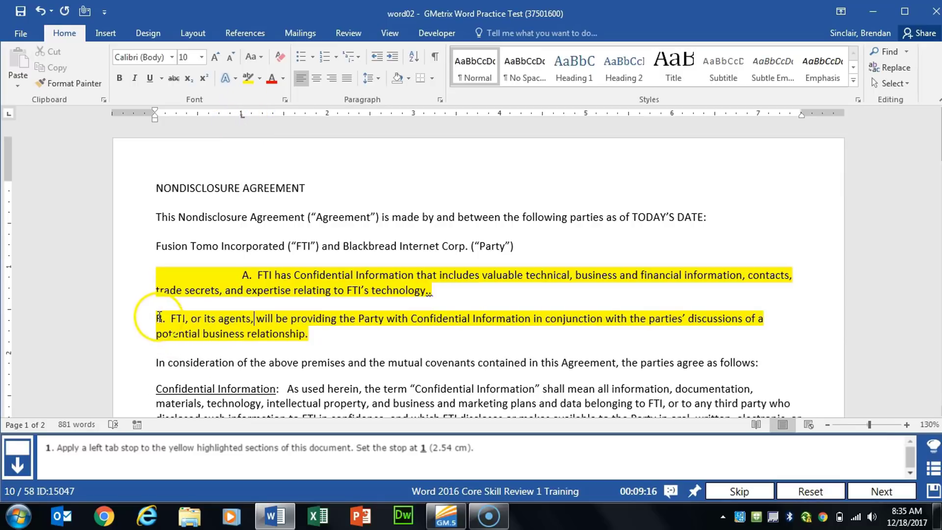
{"action": "left_click", "coordinate": [157, 319]}
{"action": "key", "text": "Tab"}
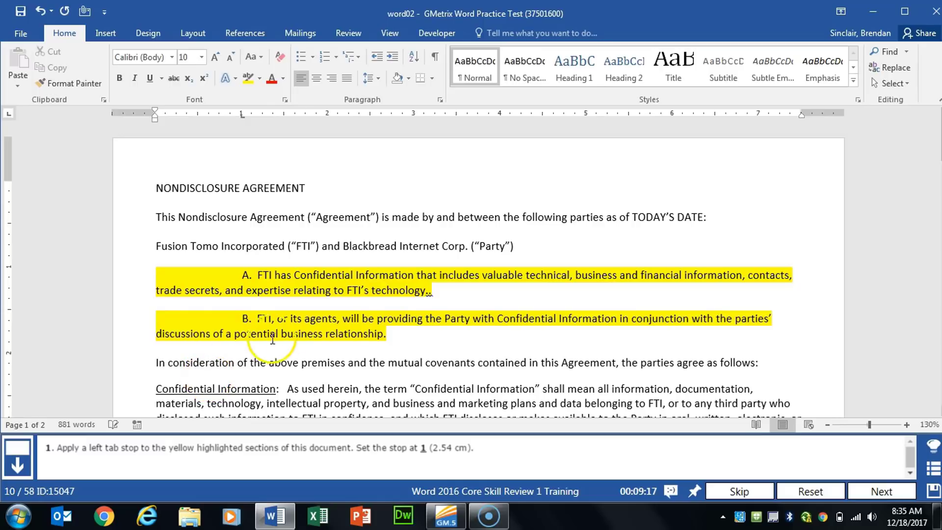
{"action": "left_click", "coordinate": [883, 491]}
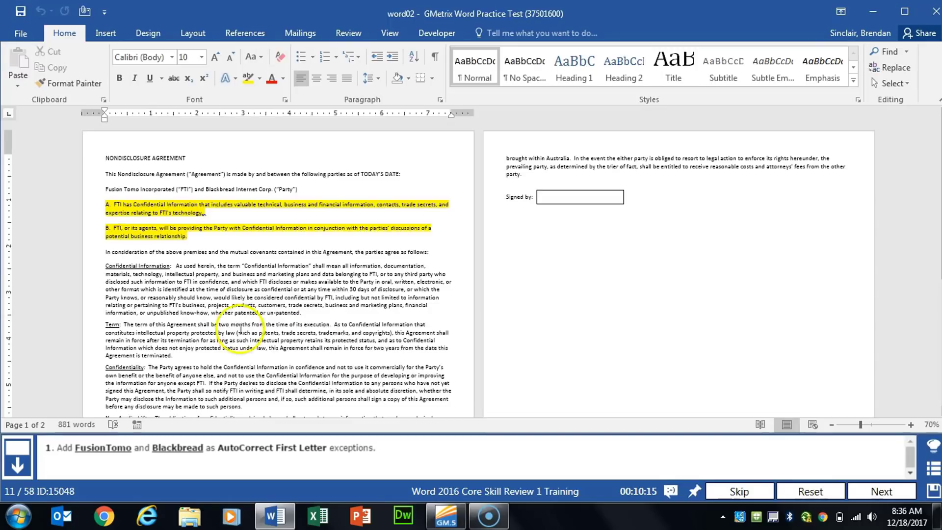
Add FusionTomo to the First Letter exceptions in Word's AutoCorrect proofing options
{"action": "left_click", "coordinate": [24, 34]}
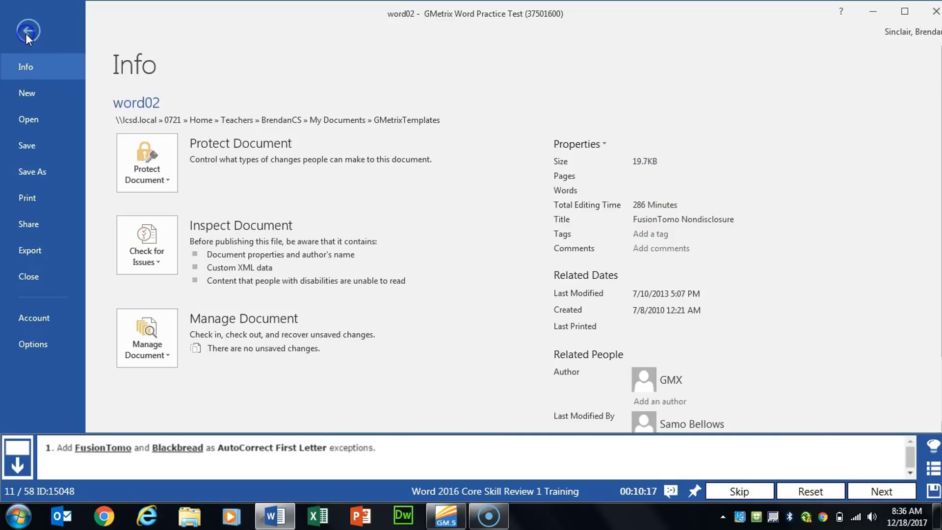
{"action": "left_click", "coordinate": [47, 348]}
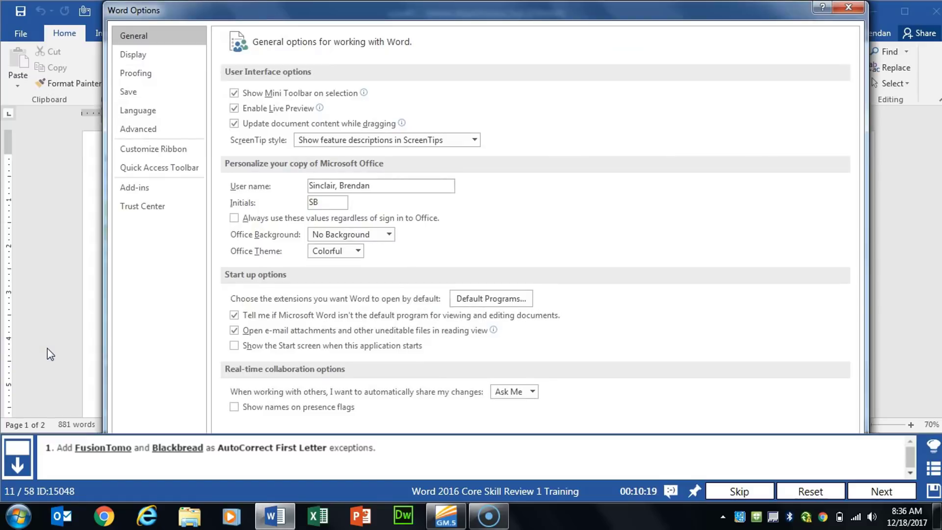
{"action": "left_click", "coordinate": [155, 73]}
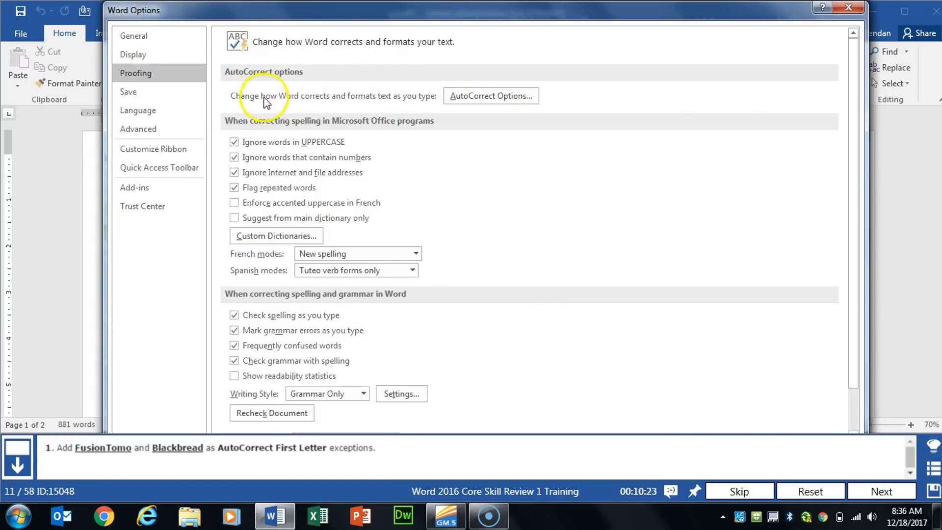
{"action": "left_click", "coordinate": [526, 99]}
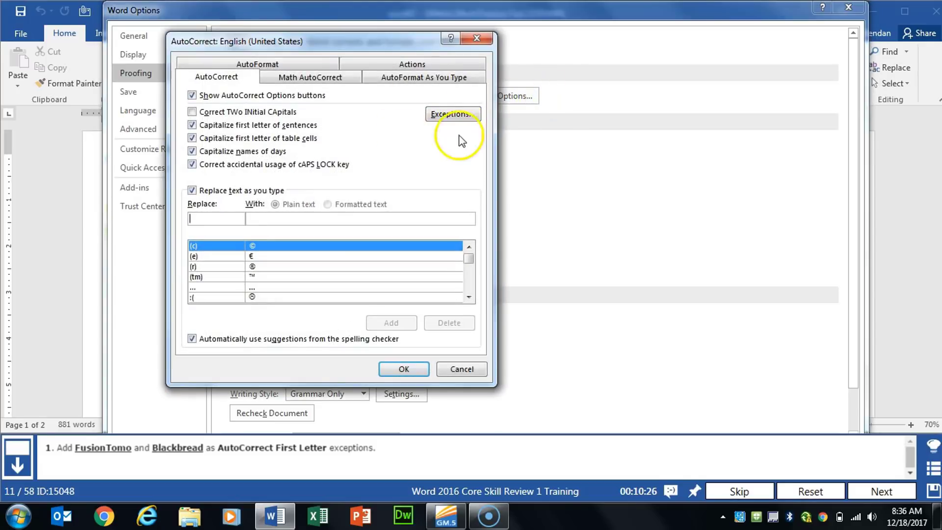
{"action": "left_click", "coordinate": [453, 115]}
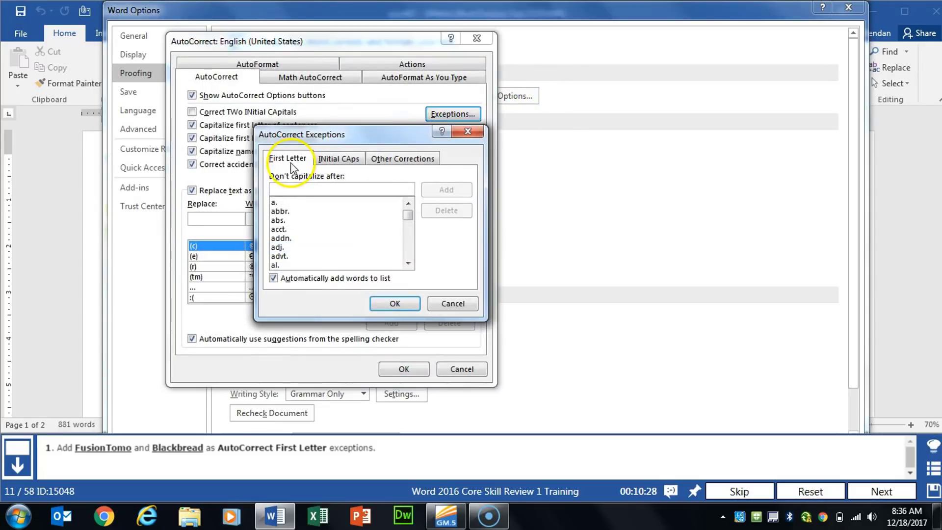
{"action": "left_click", "coordinate": [290, 187]}
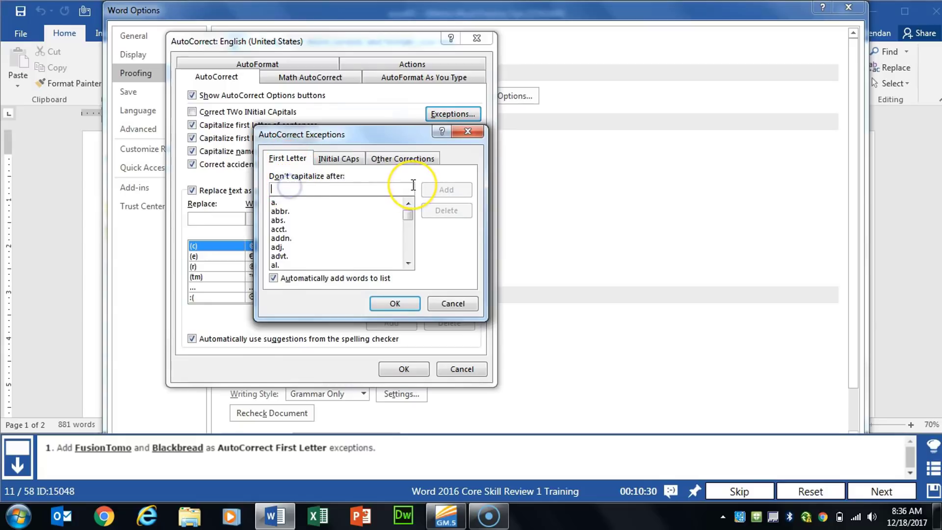
{"action": "type", "text": "FusionTomo"}
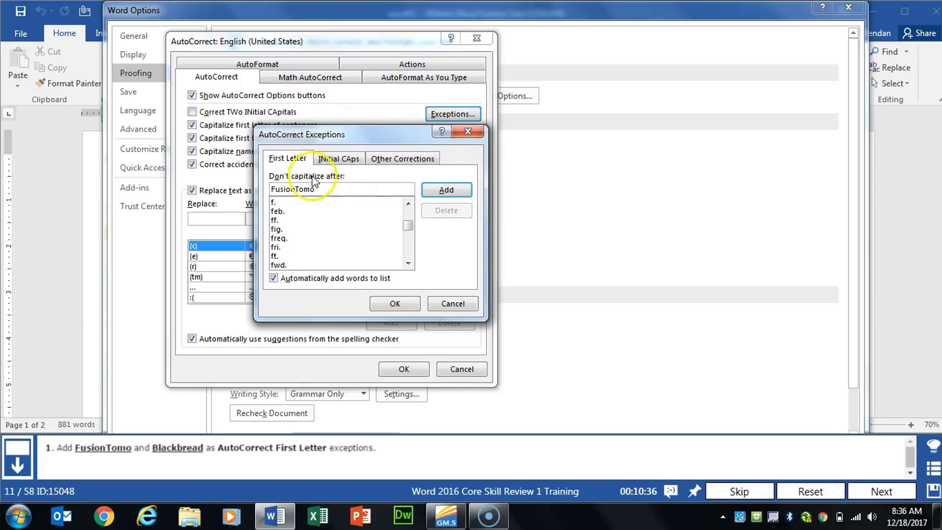
{"action": "left_click", "coordinate": [442, 192]}
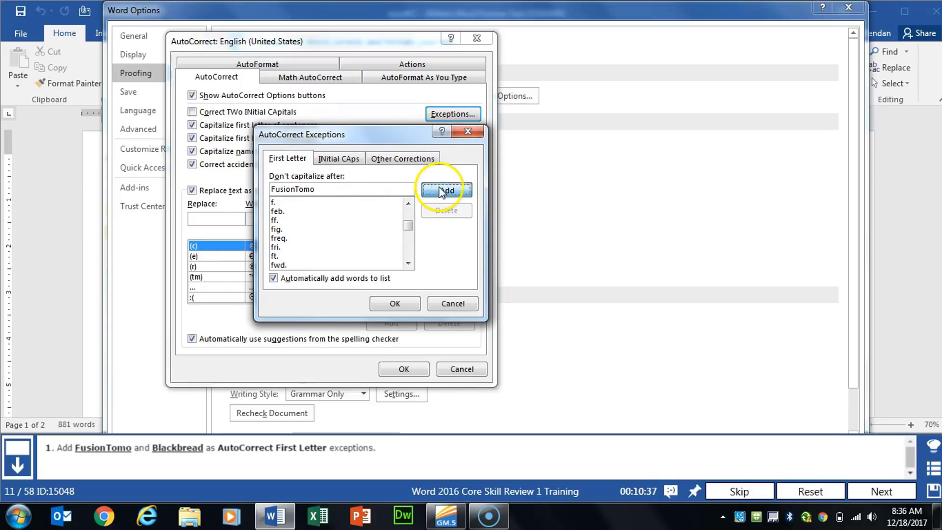
Add Blackbread as an AutoCorrect First Letter exception, confirm the options and advance to the next task
{"action": "left_click", "coordinate": [366, 190]}
{"action": "type", "text": "Blackbread"}
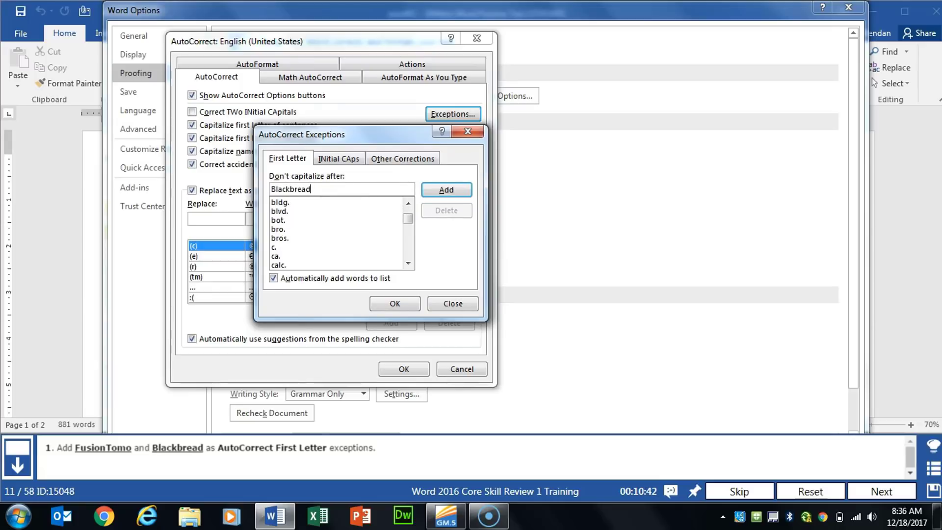
{"action": "left_click", "coordinate": [437, 189]}
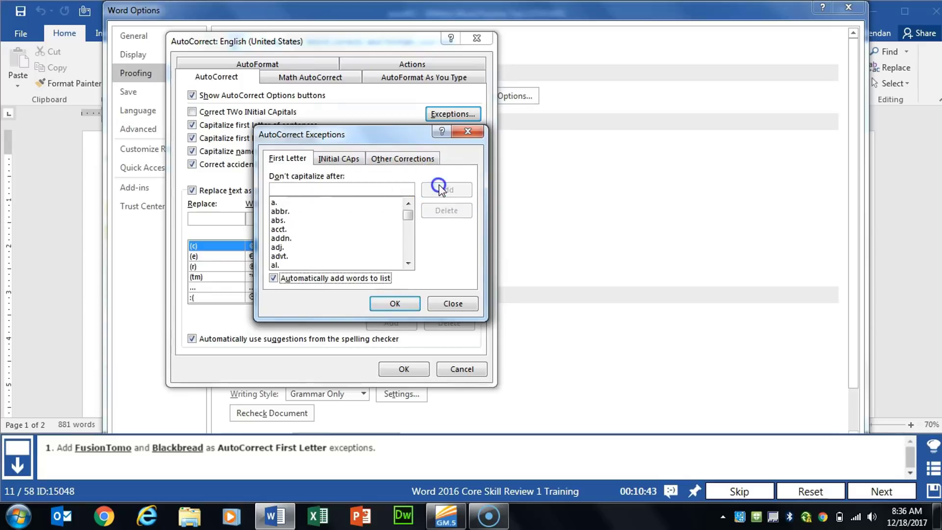
{"action": "left_click", "coordinate": [399, 305]}
{"action": "left_click", "coordinate": [405, 368]}
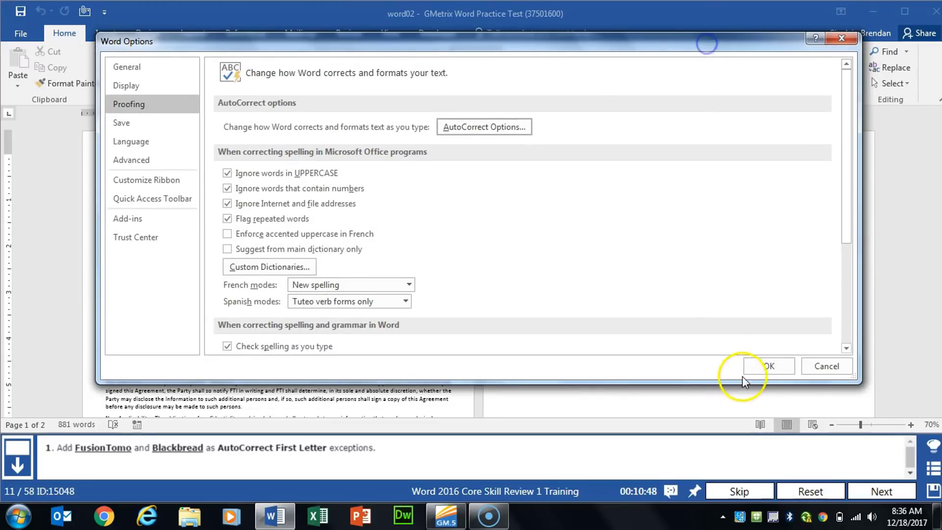
{"action": "left_click", "coordinate": [752, 372]}
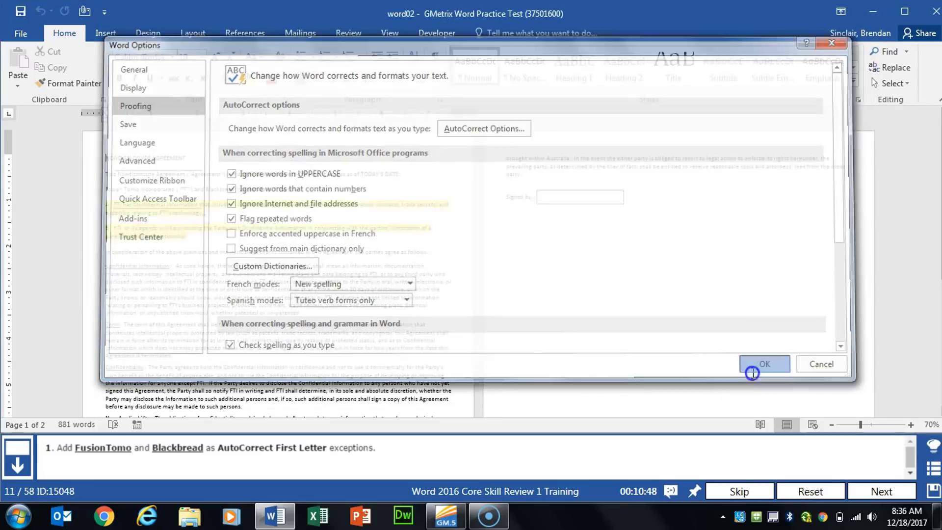
{"action": "left_click", "coordinate": [882, 490]}
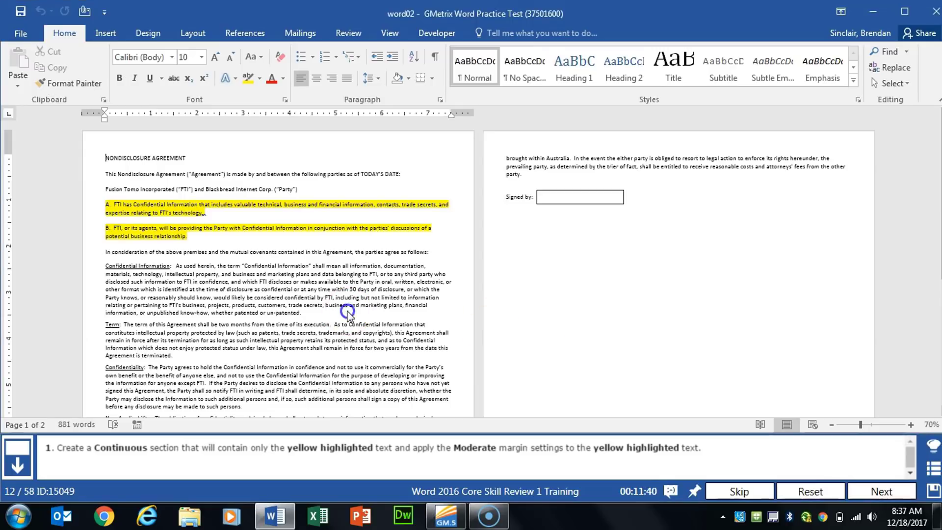
Insert a continuous section break directly before highlighted paragraph A in the nondisclosure agreement
{"action": "left_click", "coordinate": [274, 289]}
{"action": "scroll", "coordinate": [275, 288], "scroll_direction": "up", "scroll_amount": 5, "text": "ctrl"}
{"action": "scroll", "coordinate": [362, 328], "scroll_direction": "down", "scroll_amount": 1}
{"action": "scroll", "coordinate": [362, 327], "scroll_direction": "up", "scroll_amount": 4}
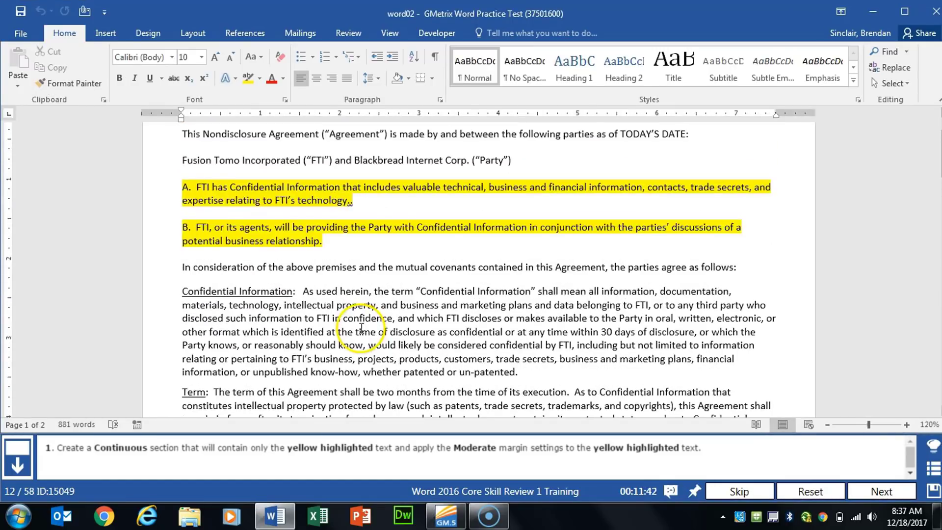
{"action": "left_click", "coordinate": [180, 264]}
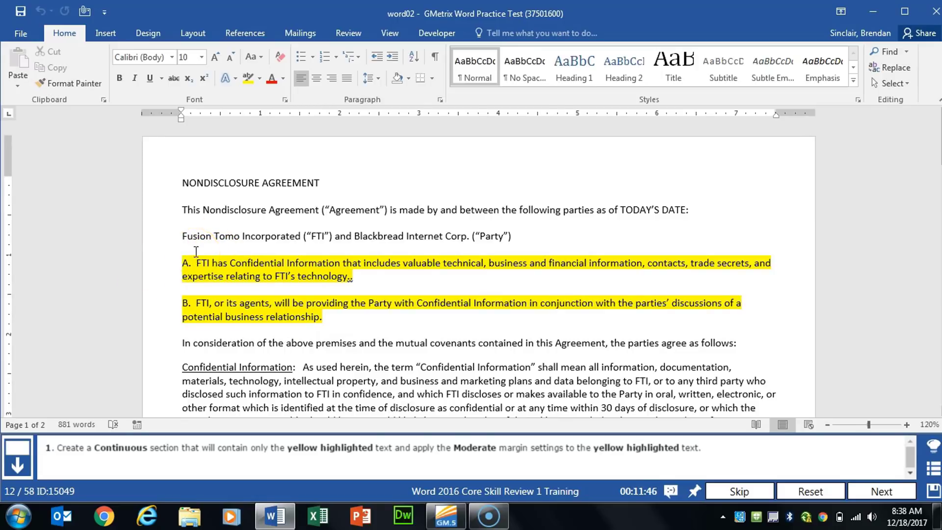
{"action": "left_click", "coordinate": [206, 253]}
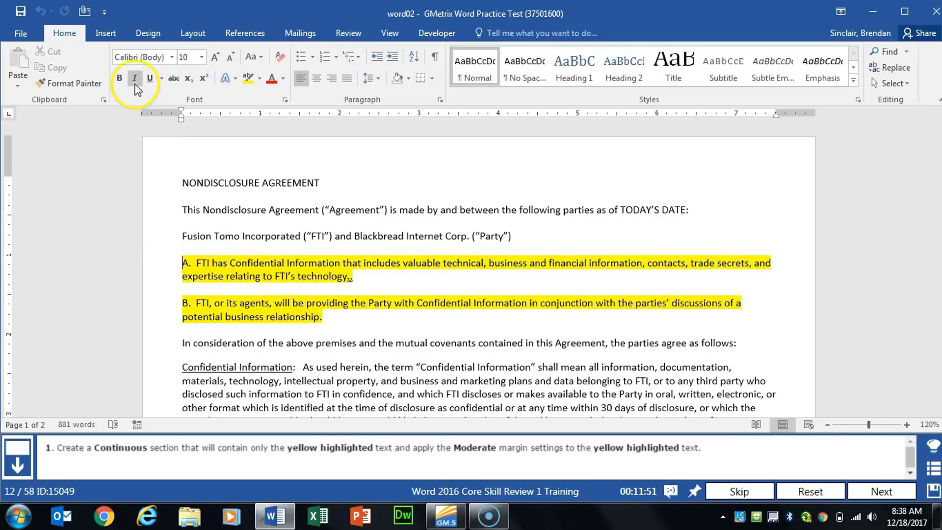
{"action": "left_click", "coordinate": [191, 35]}
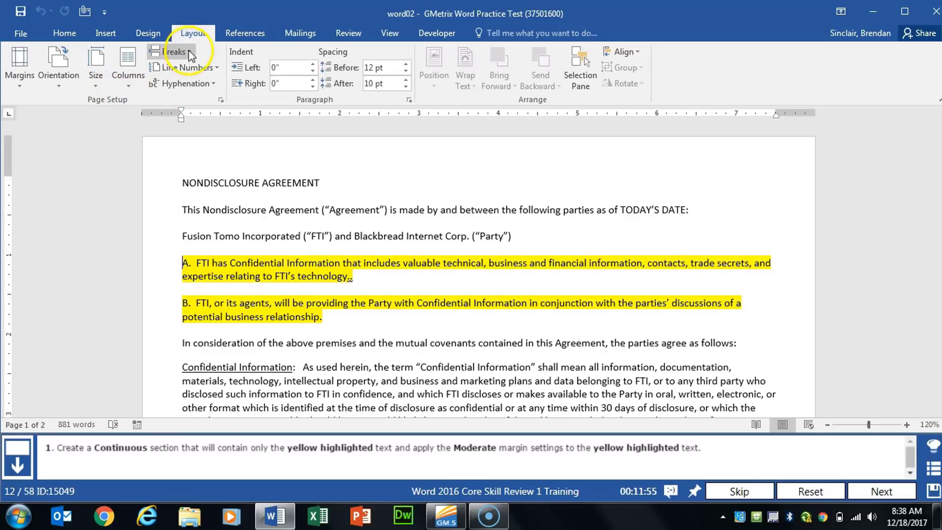
{"action": "left_click", "coordinate": [177, 52]}
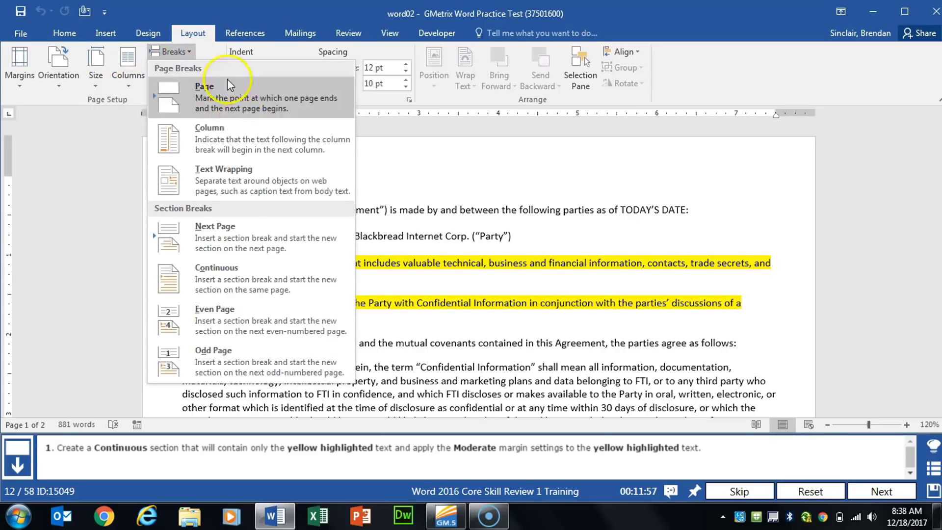
{"action": "left_click", "coordinate": [245, 268]}
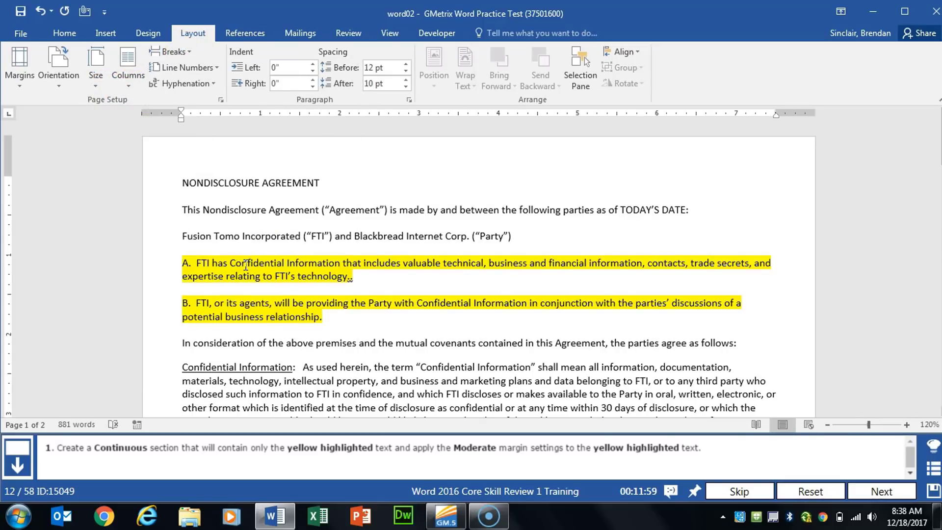
Show the formatting marks and insert a continuous section break between highlighted paragraph B and the "In consideration" paragraph
{"action": "left_click", "coordinate": [64, 33]}
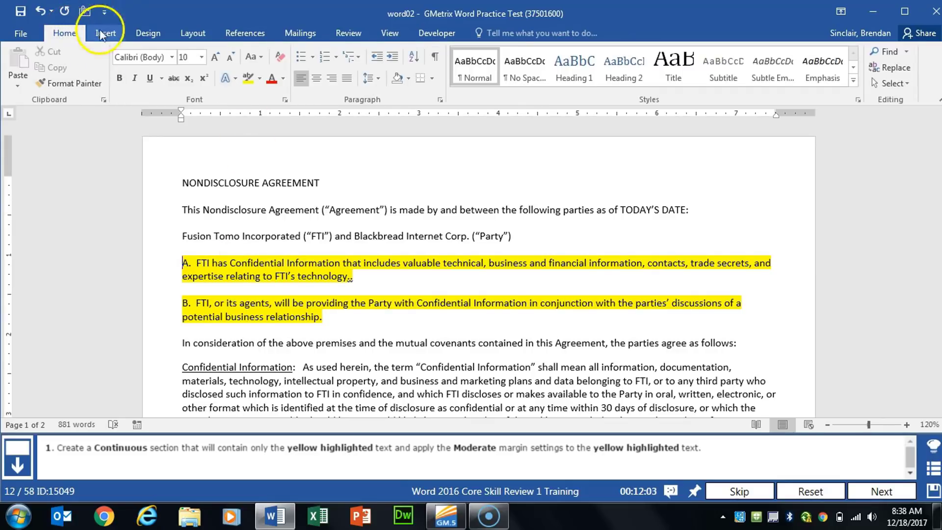
{"action": "left_click", "coordinate": [436, 57]}
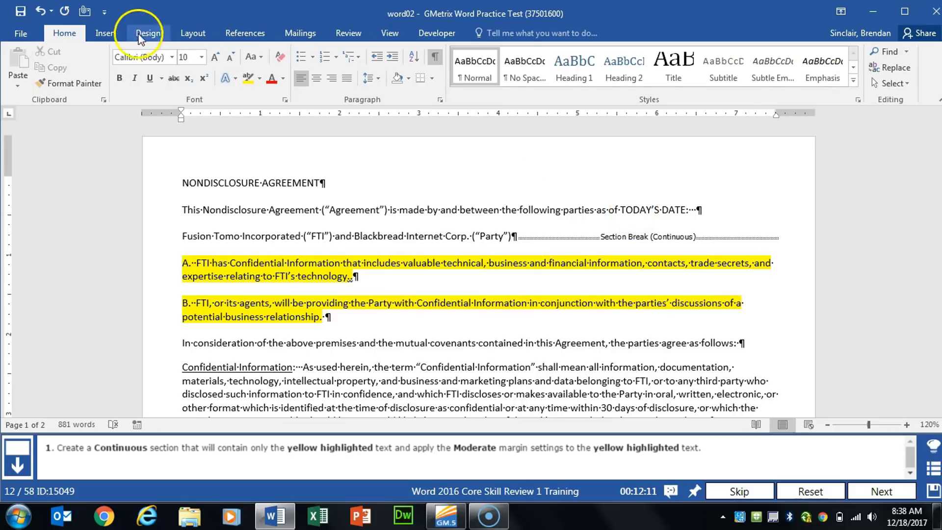
{"action": "left_click", "coordinate": [106, 33]}
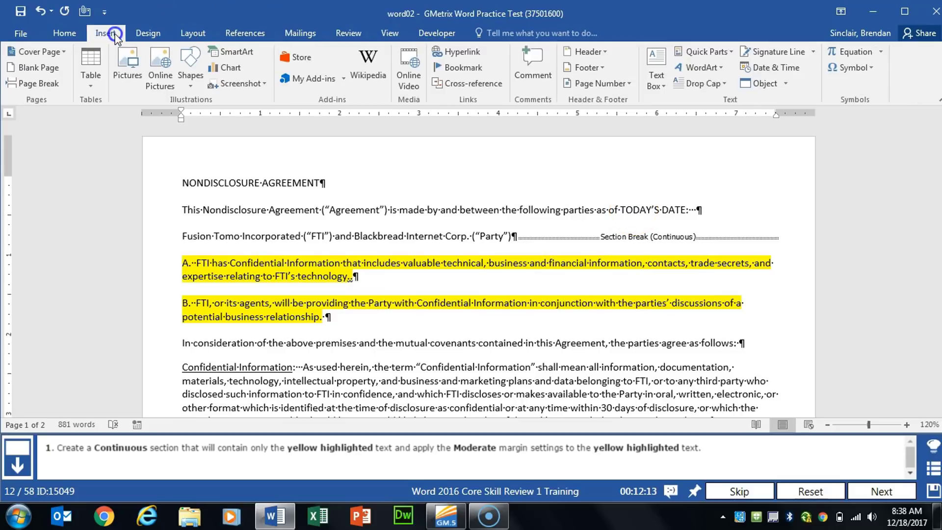
{"action": "left_click", "coordinate": [192, 33]}
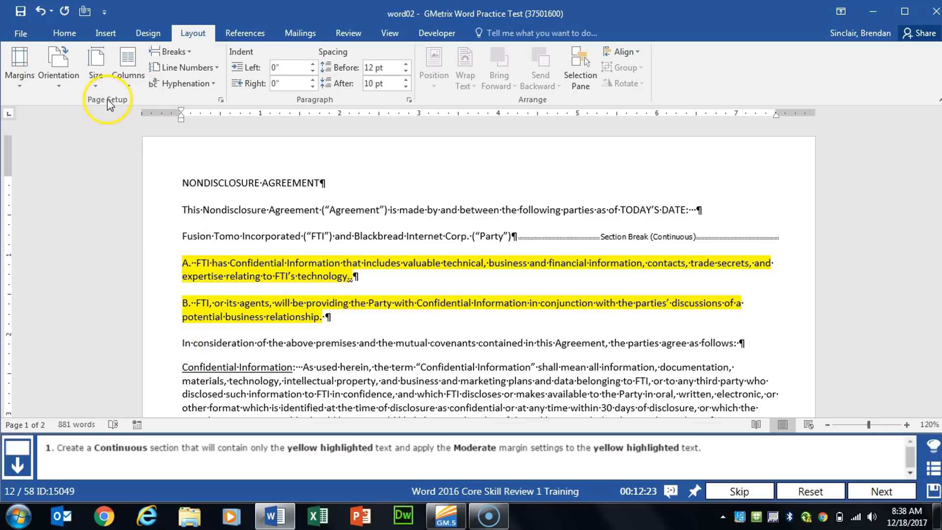
{"action": "left_click", "coordinate": [184, 53]}
{"action": "left_click", "coordinate": [227, 269]}
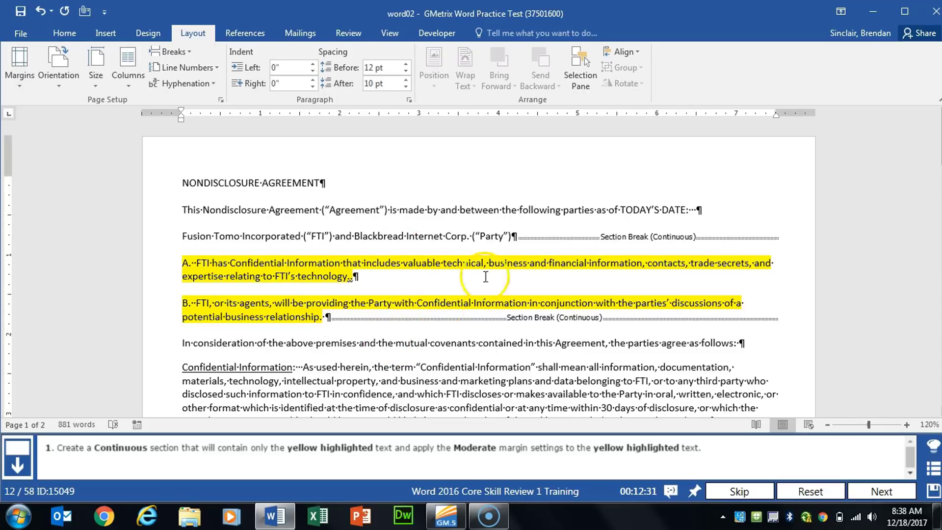
Apply the Moderate margin setting to the section with the yellow highlighted text and advance to the next task
{"action": "left_click", "coordinate": [375, 286]}
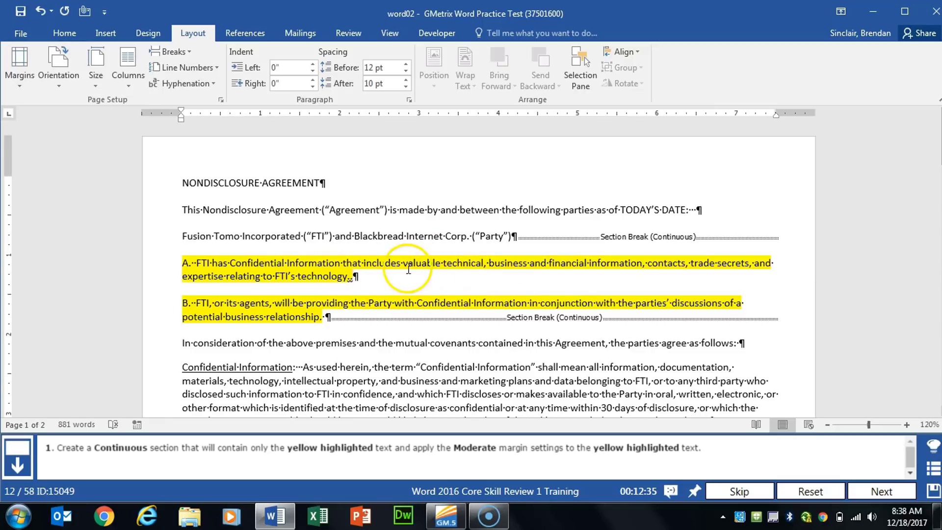
{"action": "left_click", "coordinate": [18, 85]}
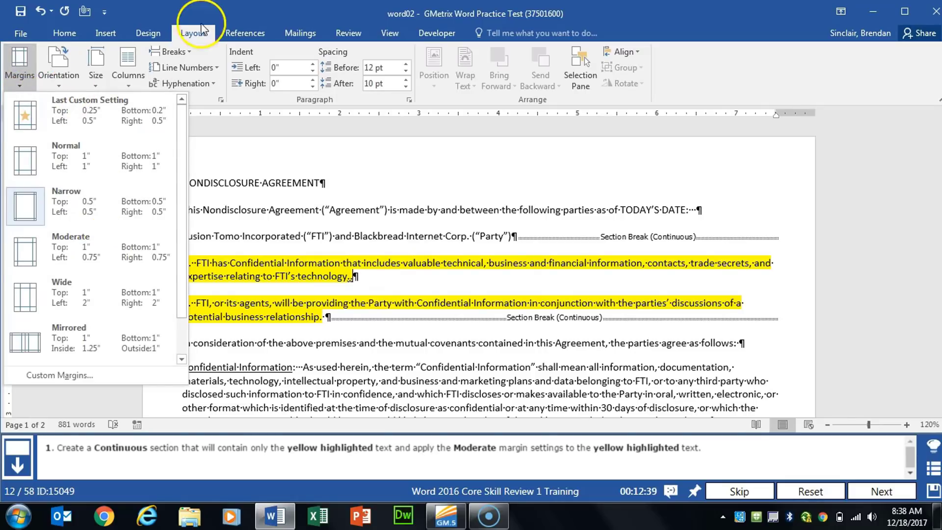
{"action": "left_click", "coordinate": [188, 102]}
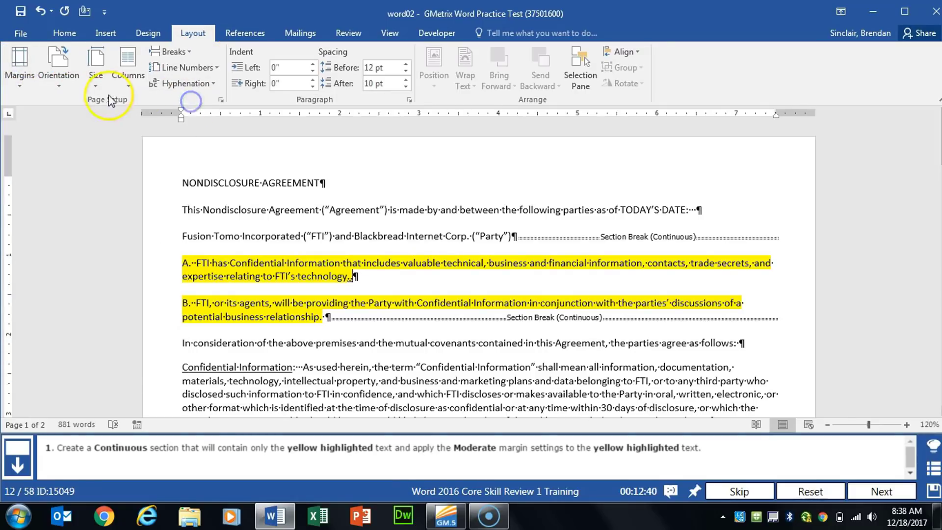
{"action": "left_click", "coordinate": [21, 79]}
{"action": "left_click", "coordinate": [77, 260]}
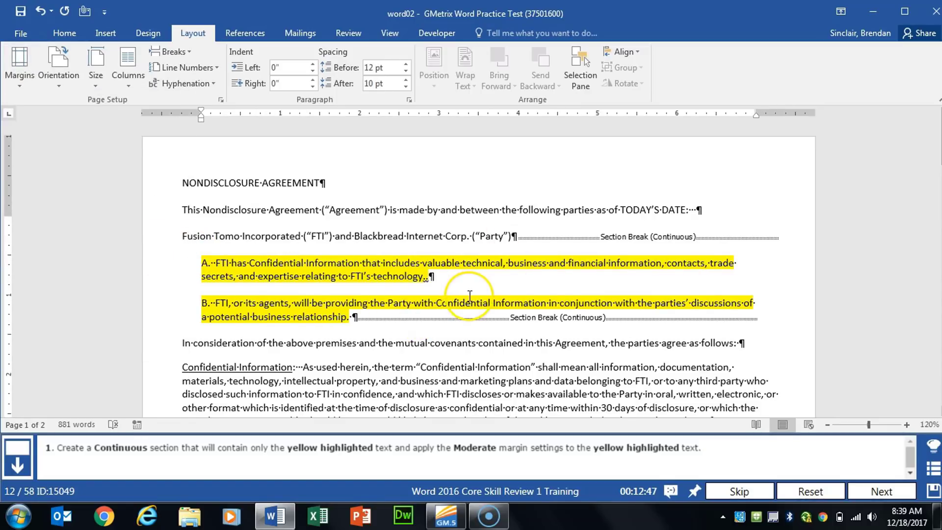
{"action": "left_click", "coordinate": [878, 492]}
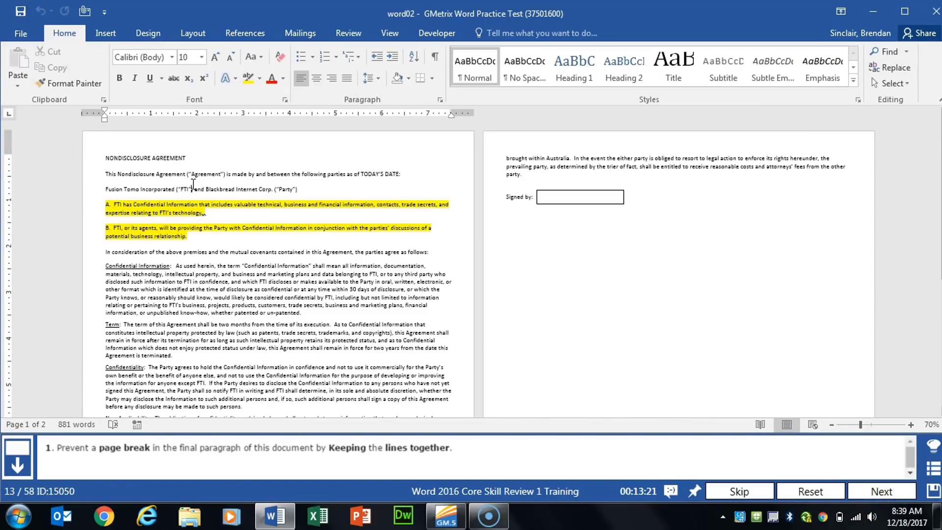
Turn on Keep lines together for the final General Provisions paragraph and advance to the next task
{"action": "scroll", "coordinate": [271, 248], "scroll_direction": "down", "scroll_amount": 1}
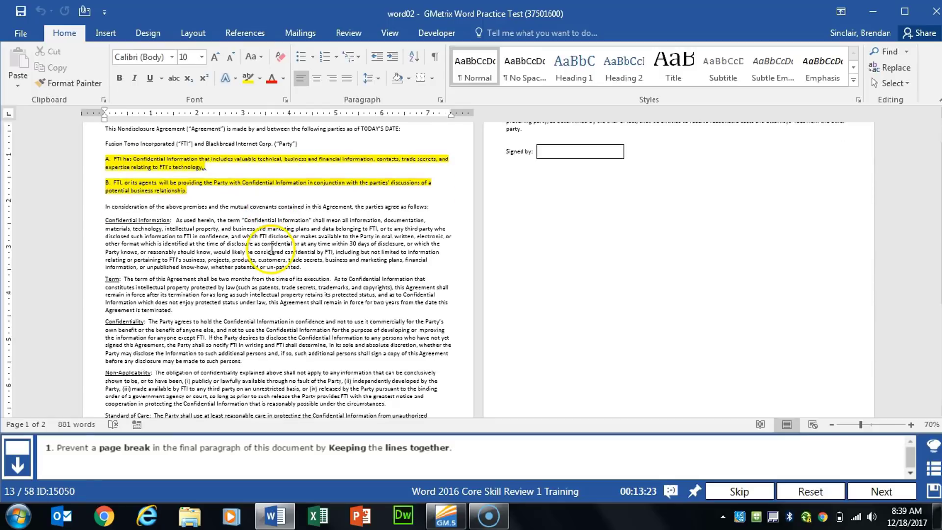
{"action": "scroll", "coordinate": [365, 196], "scroll_direction": "up", "scroll_amount": 1}
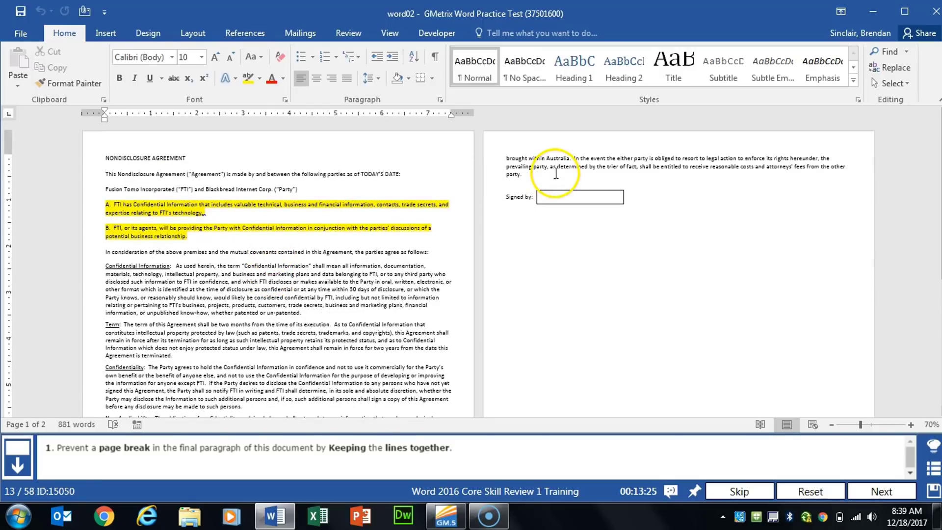
{"action": "left_click", "coordinate": [229, 350]}
{"action": "scroll", "coordinate": [228, 349], "scroll_direction": "up", "scroll_amount": 4}
{"action": "scroll", "coordinate": [415, 338], "scroll_direction": "down", "scroll_amount": 2}
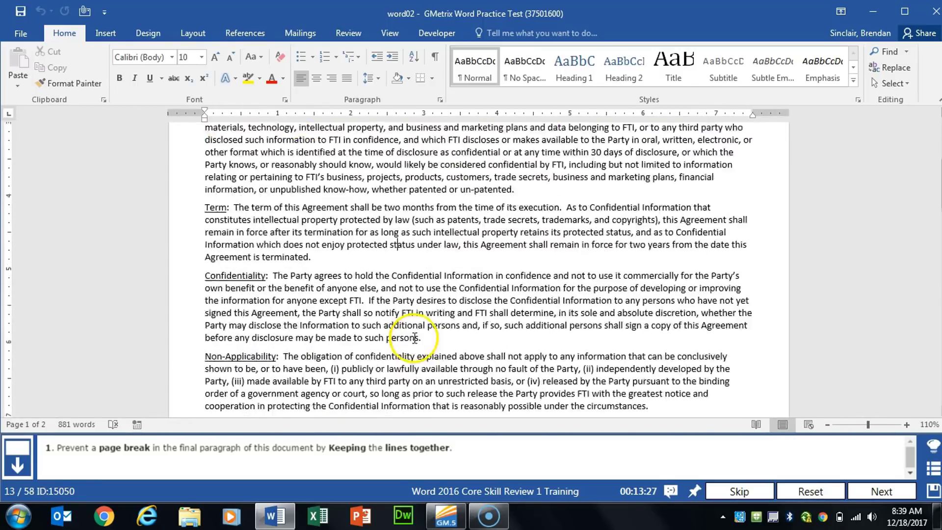
{"action": "scroll", "coordinate": [414, 338], "scroll_direction": "down", "scroll_amount": 10}
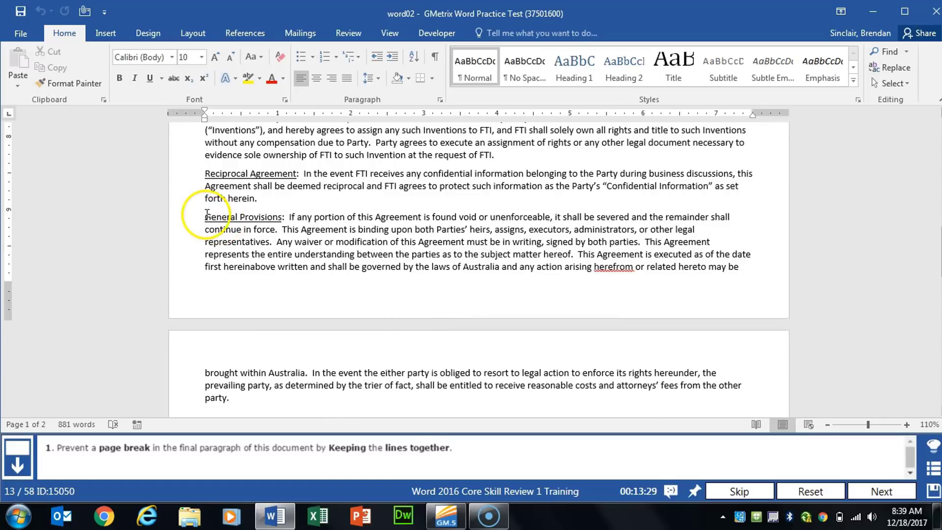
{"action": "left_click_drag", "start_coordinate": [206, 216], "coordinate": [241, 402]}
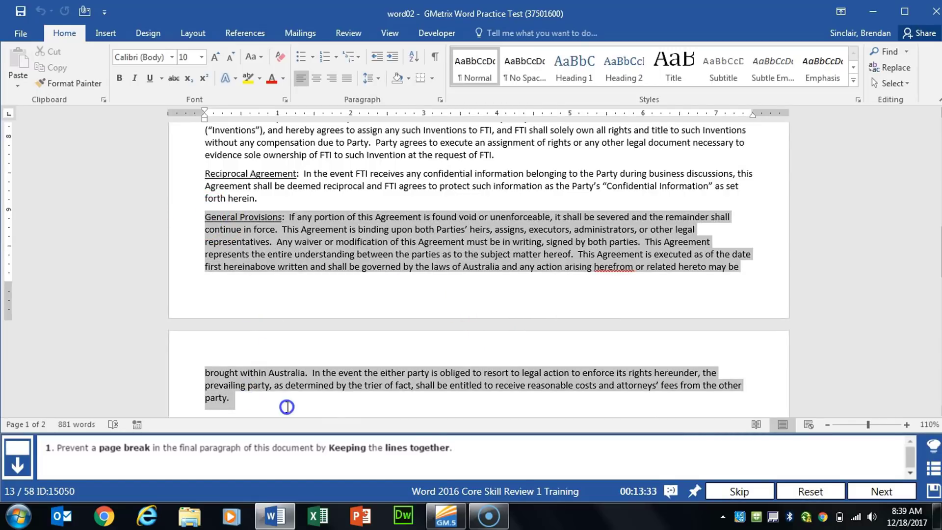
{"action": "scroll", "coordinate": [287, 407], "scroll_direction": "down", "scroll_amount": 4}
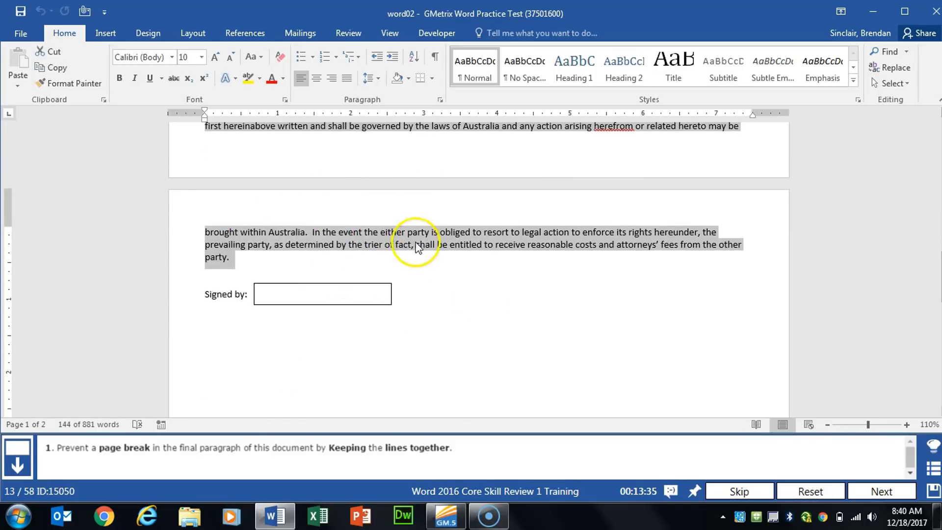
{"action": "scroll", "coordinate": [395, 219], "scroll_direction": "up", "scroll_amount": 3}
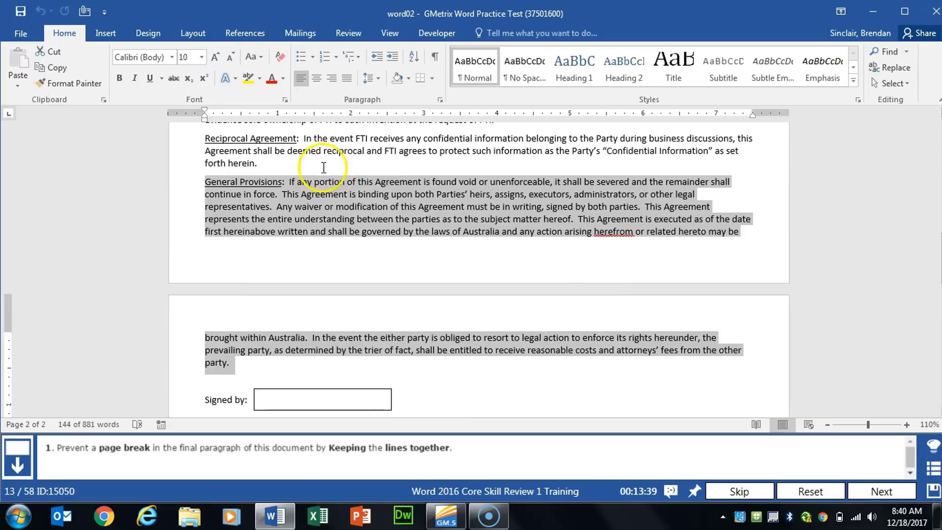
{"action": "left_click", "coordinate": [440, 101]}
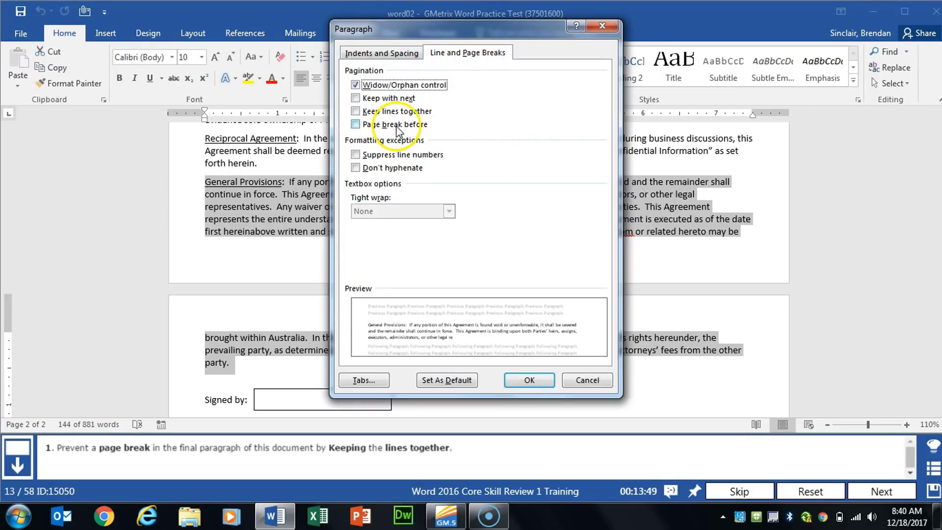
{"action": "left_click", "coordinate": [355, 112]}
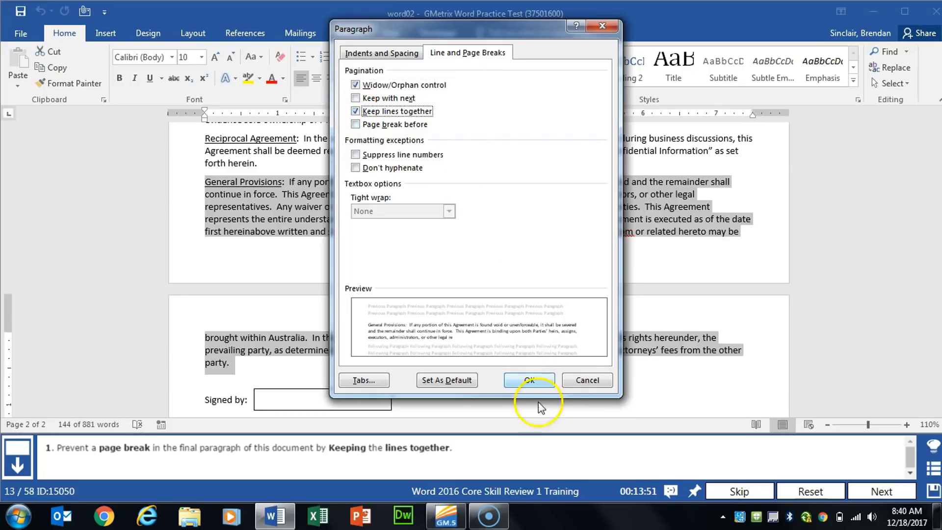
{"action": "left_click", "coordinate": [521, 379]}
{"action": "scroll", "coordinate": [485, 270], "scroll_direction": "down", "scroll_amount": 5}
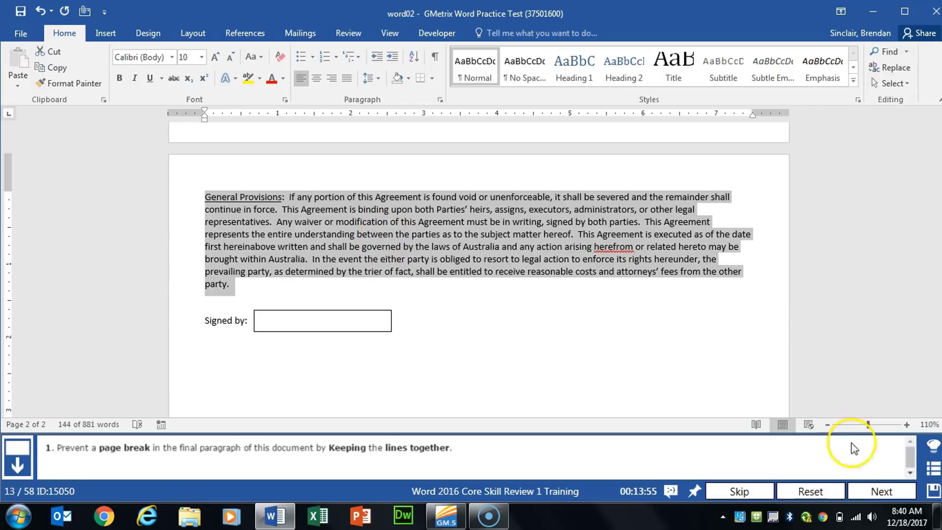
{"action": "left_click", "coordinate": [881, 491]}
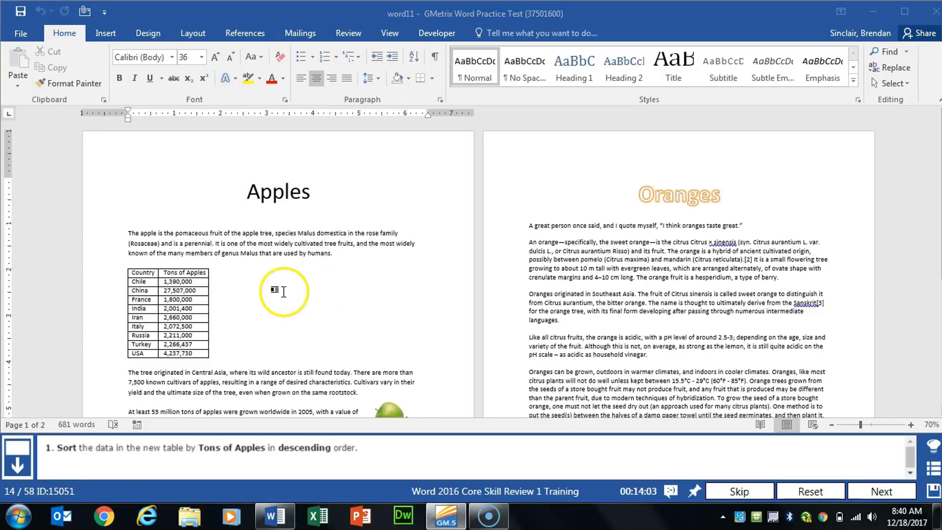
Sort the country table by Tons of Apples in descending order, keeping the header row, and advance to the next task
{"action": "left_click", "coordinate": [186, 328]}
{"action": "scroll", "coordinate": [276, 307], "scroll_direction": "up", "scroll_amount": 2}
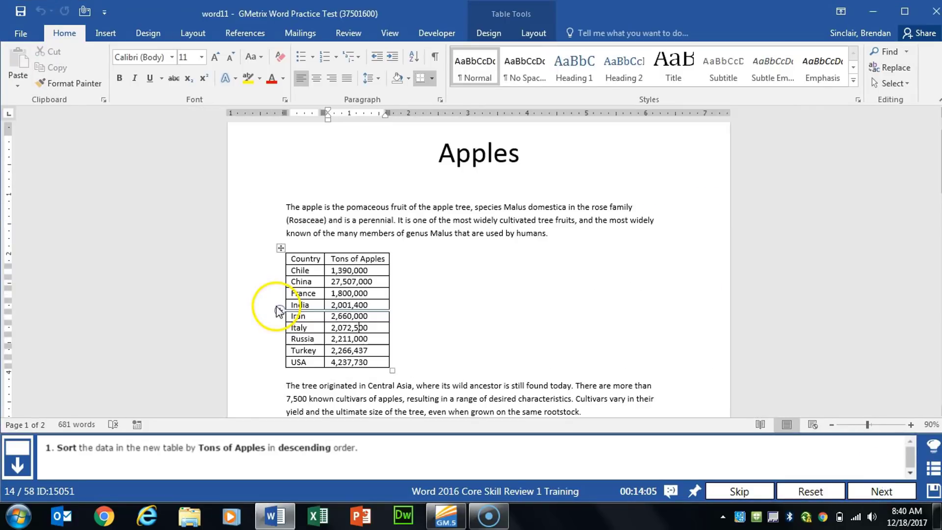
{"action": "scroll", "coordinate": [278, 310], "scroll_direction": "up", "scroll_amount": 2}
{"action": "left_click", "coordinate": [236, 232]}
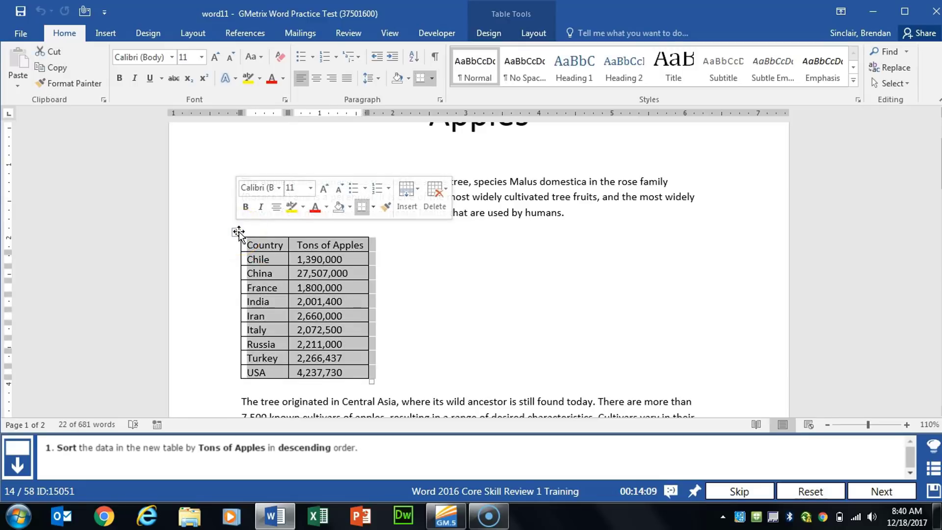
{"action": "left_click", "coordinate": [489, 36]}
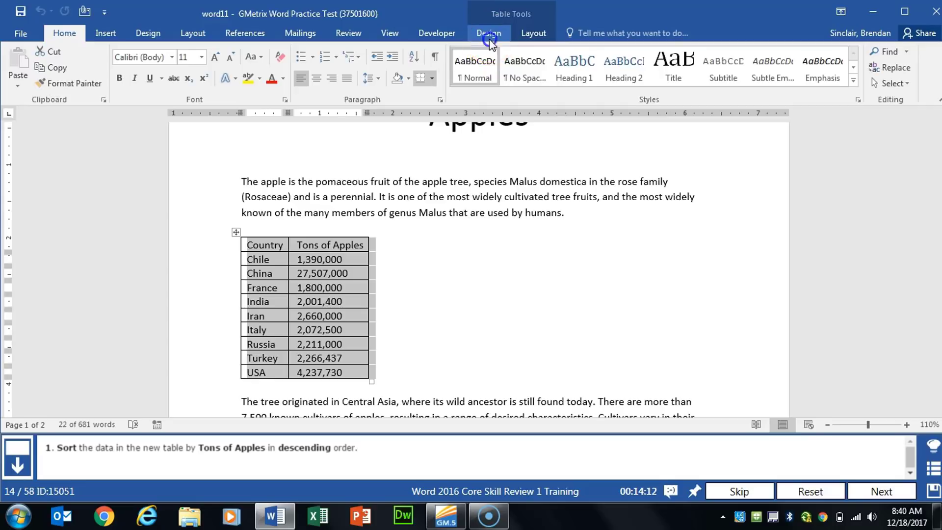
{"action": "left_click", "coordinate": [522, 36]}
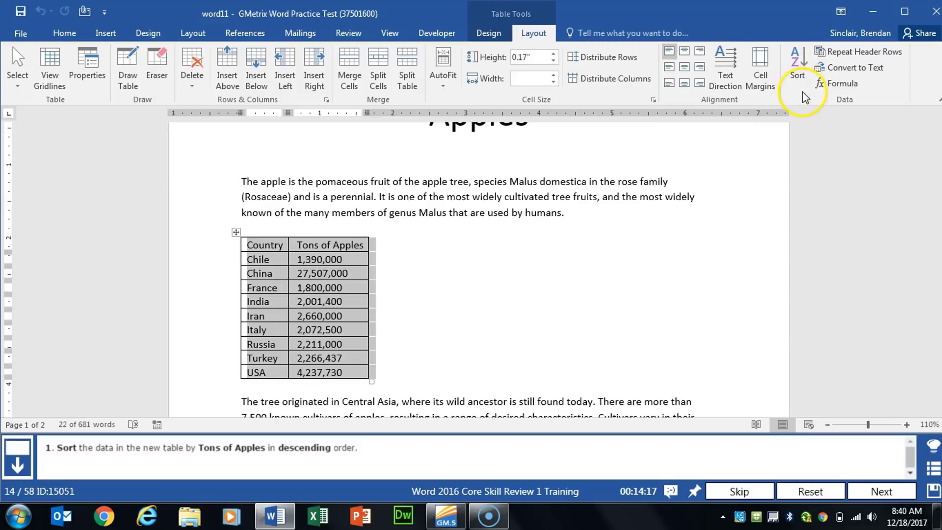
{"action": "left_click", "coordinate": [798, 71]}
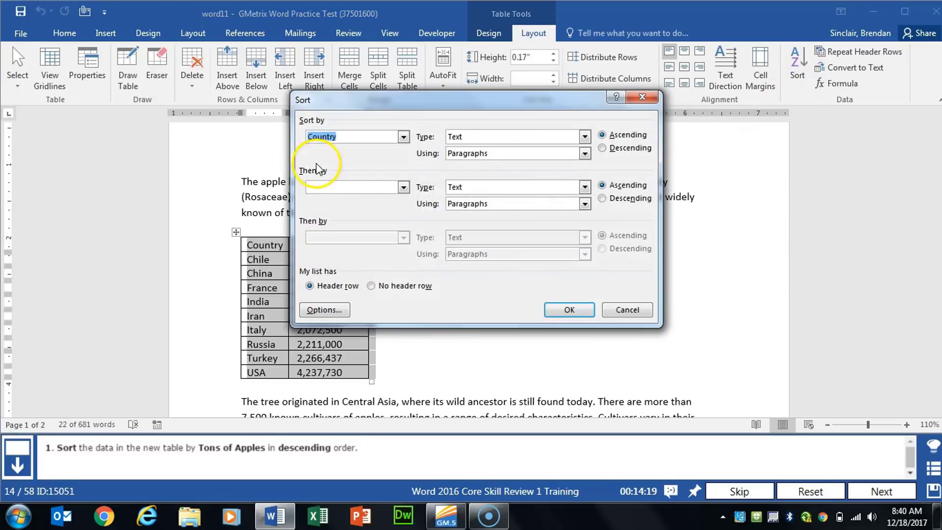
{"action": "left_click_drag", "start_coordinate": [417, 102], "coordinate": [579, 103]}
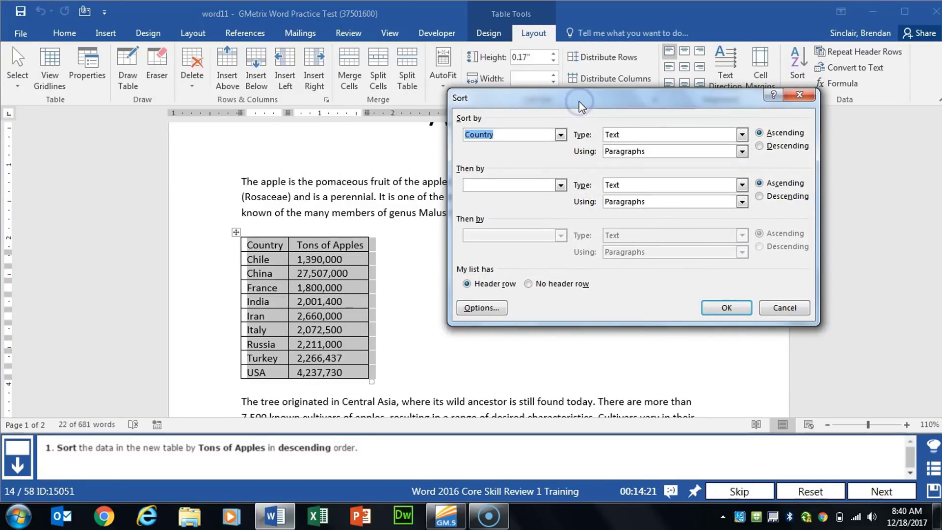
{"action": "left_click", "coordinate": [561, 135]}
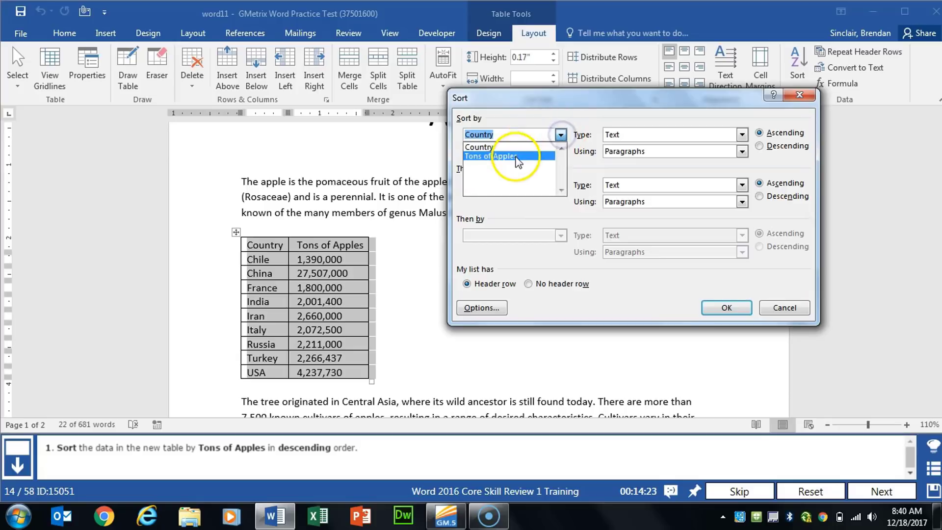
{"action": "left_click", "coordinate": [515, 157]}
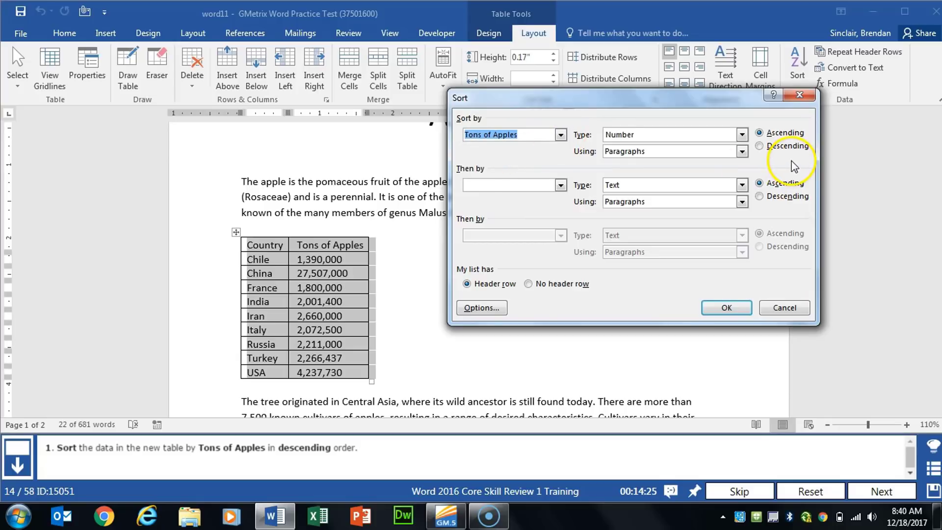
{"action": "left_click", "coordinate": [786, 145]}
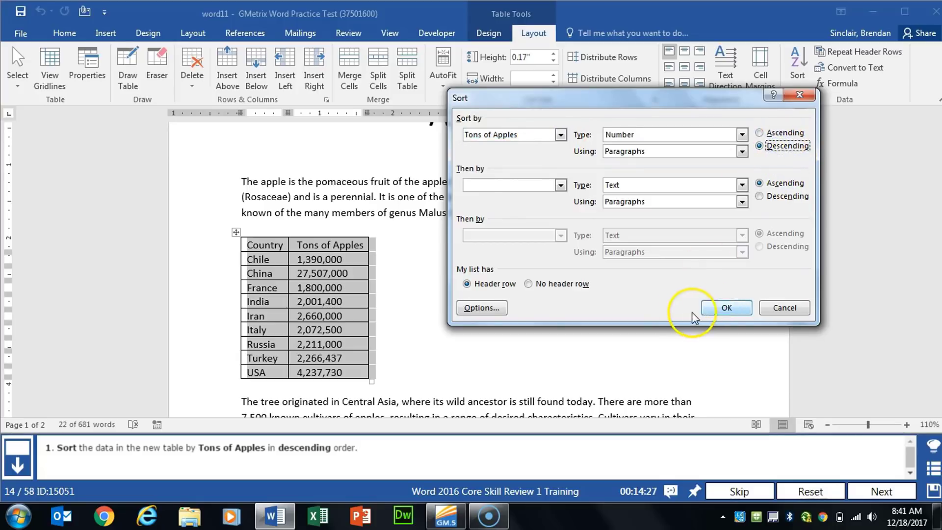
{"action": "left_click", "coordinate": [726, 307]}
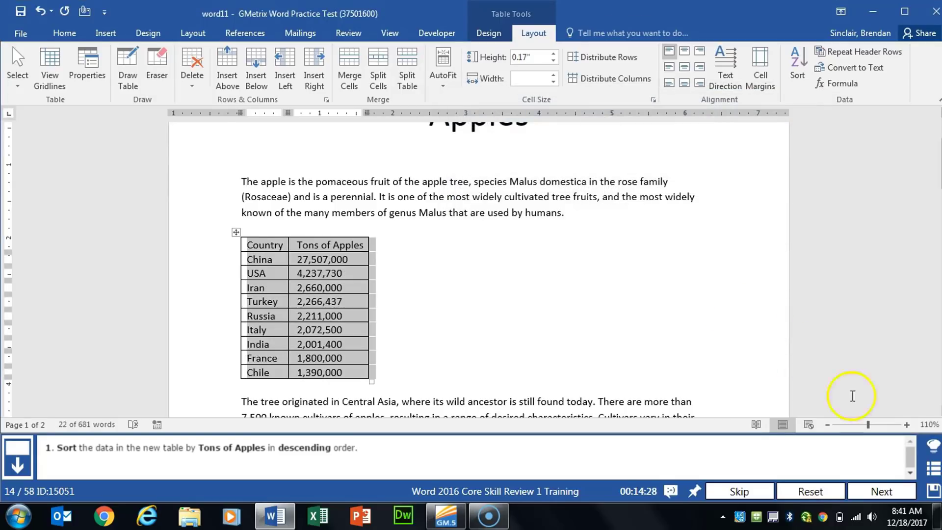
{"action": "left_click", "coordinate": [882, 491]}
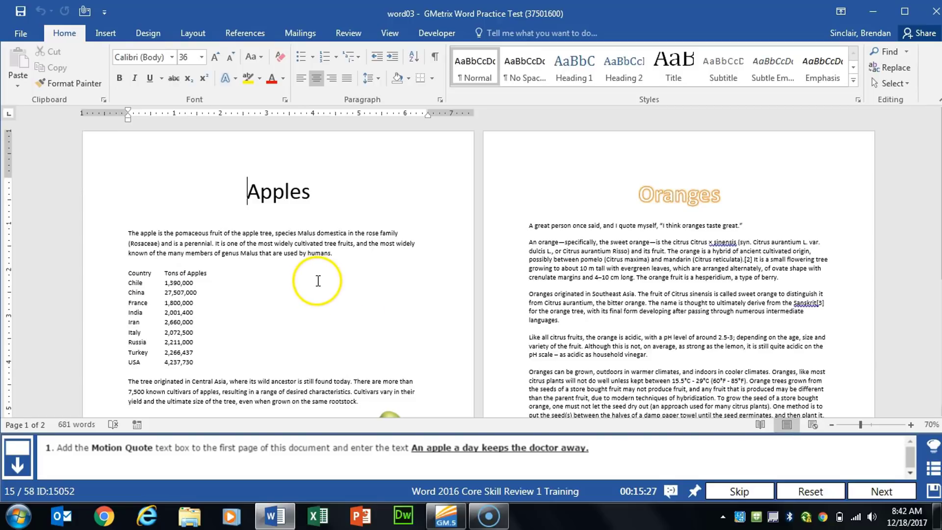
Insert a Motion Quote text box on the first page reading "An apple a day keeps the doctor away." and advance to the next task
{"action": "left_click", "coordinate": [104, 34]}
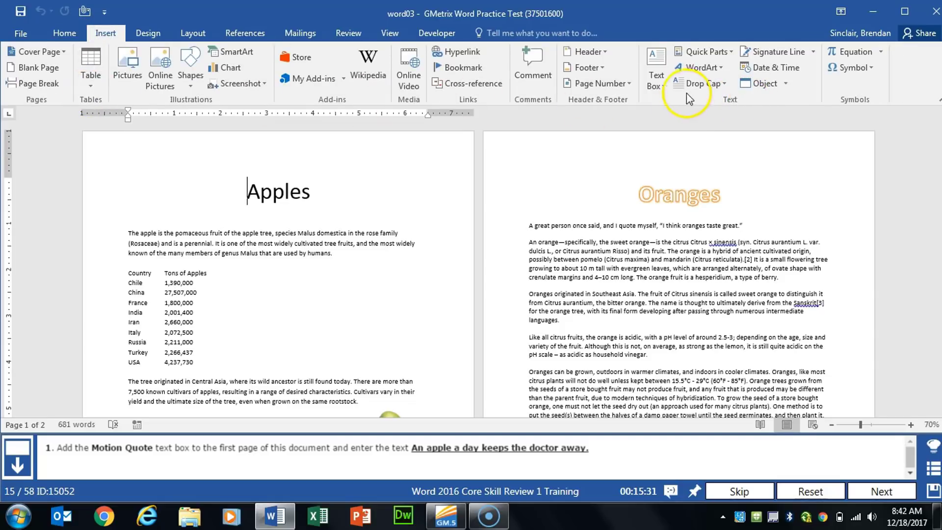
{"action": "left_click", "coordinate": [662, 86]}
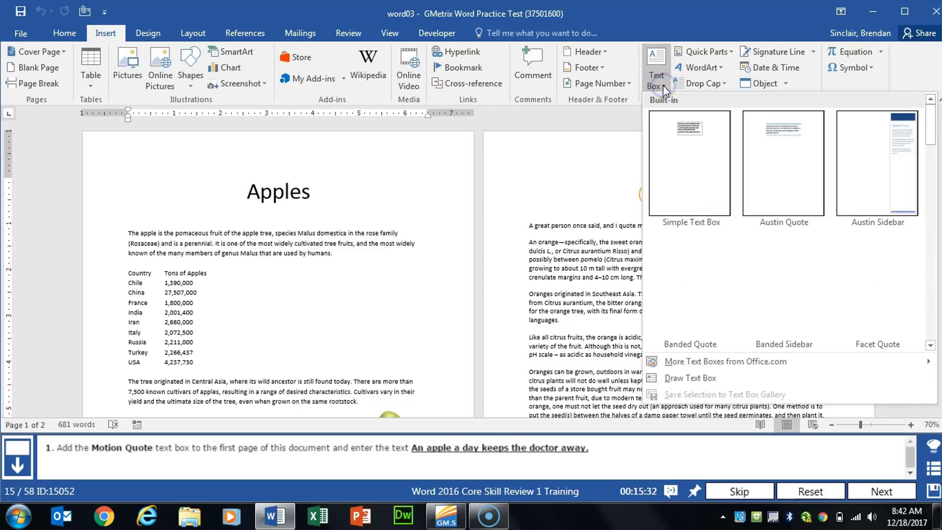
{"action": "left_click_drag", "start_coordinate": [935, 125], "coordinate": [918, 229]}
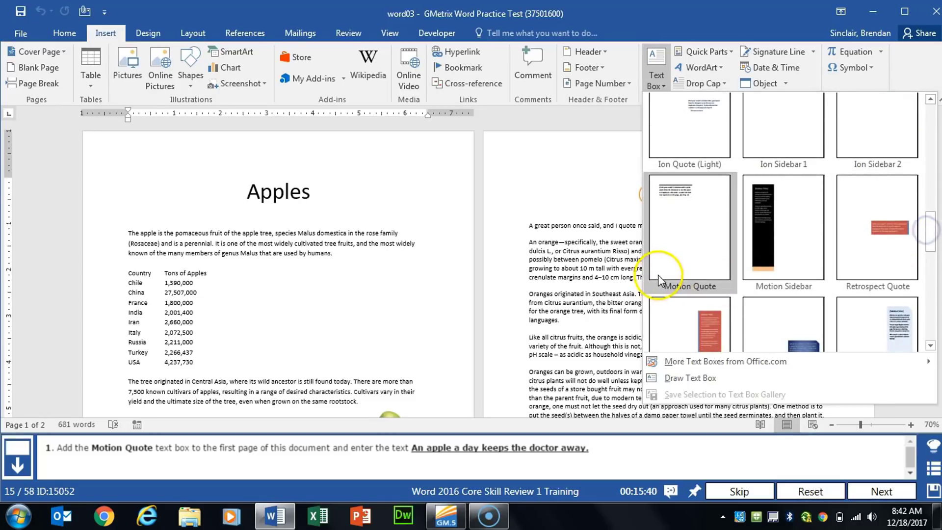
{"action": "left_click", "coordinate": [683, 265]}
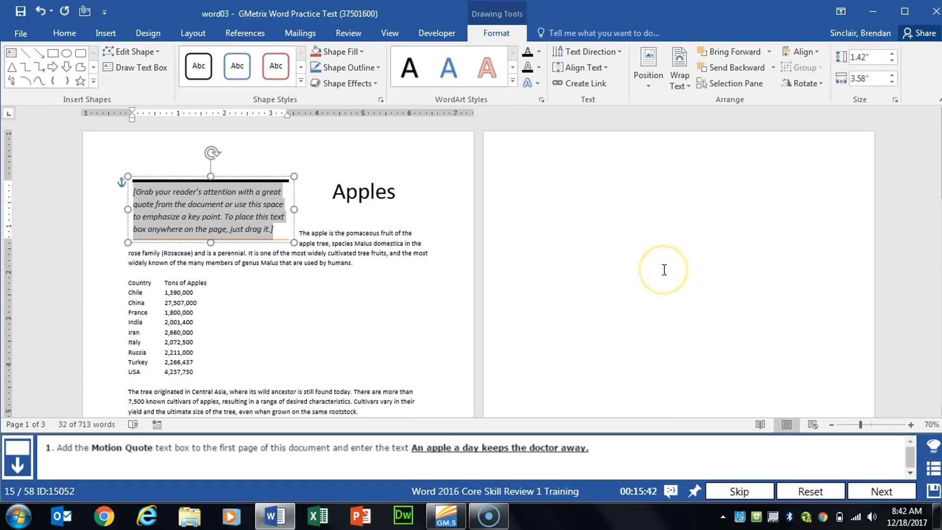
{"action": "type", "text": "A"}
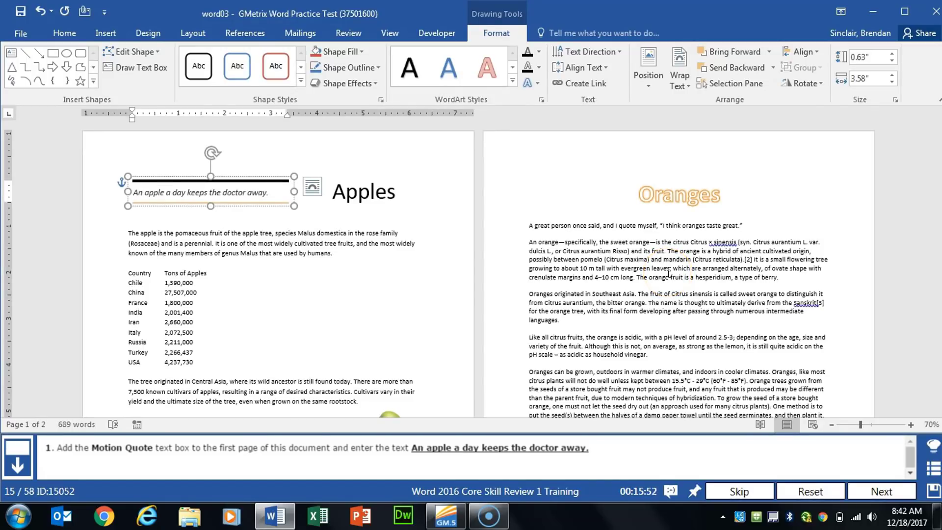
{"action": "left_click", "coordinate": [870, 490]}
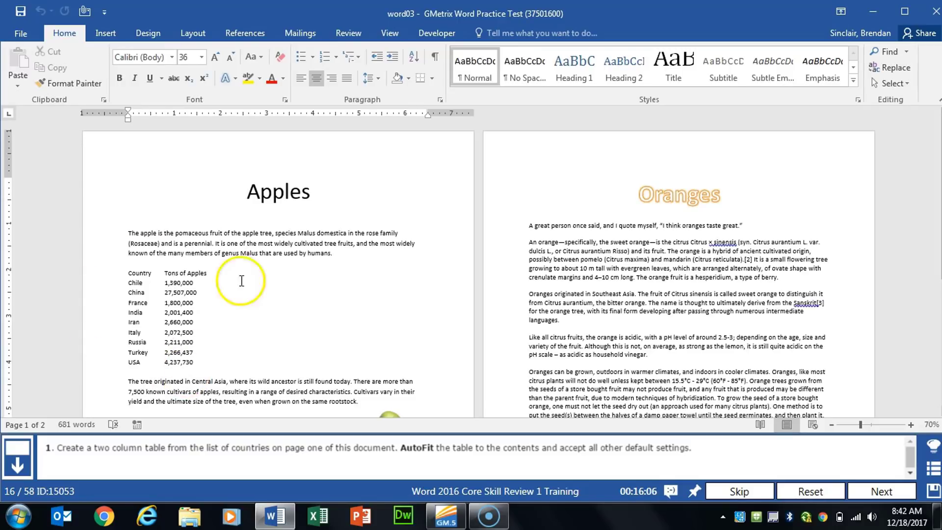
Convert the list of countries and tons of apples to a two-column table with AutoFit to contents and advance to the next task
{"action": "left_click", "coordinate": [255, 351]}
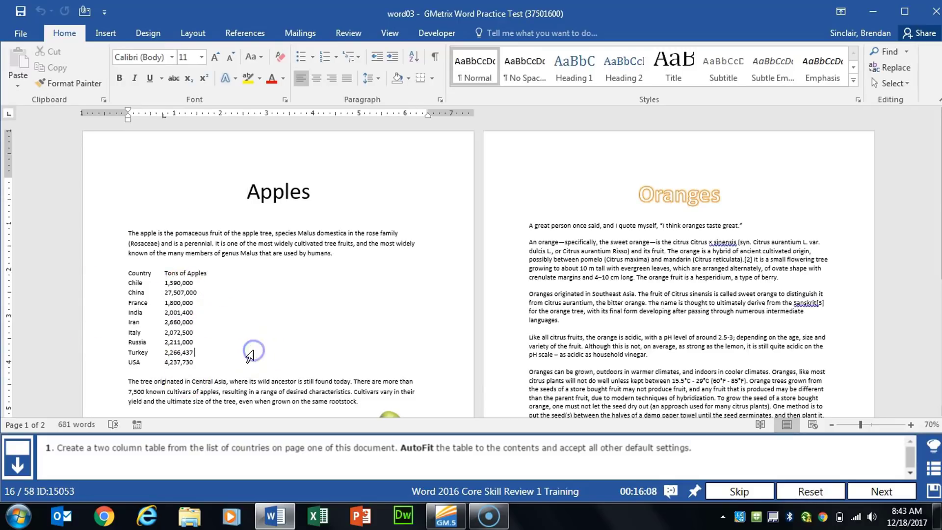
{"action": "scroll", "coordinate": [255, 350], "scroll_direction": "up", "scroll_amount": 5}
{"action": "left_click_drag", "start_coordinate": [221, 224], "coordinate": [340, 372]}
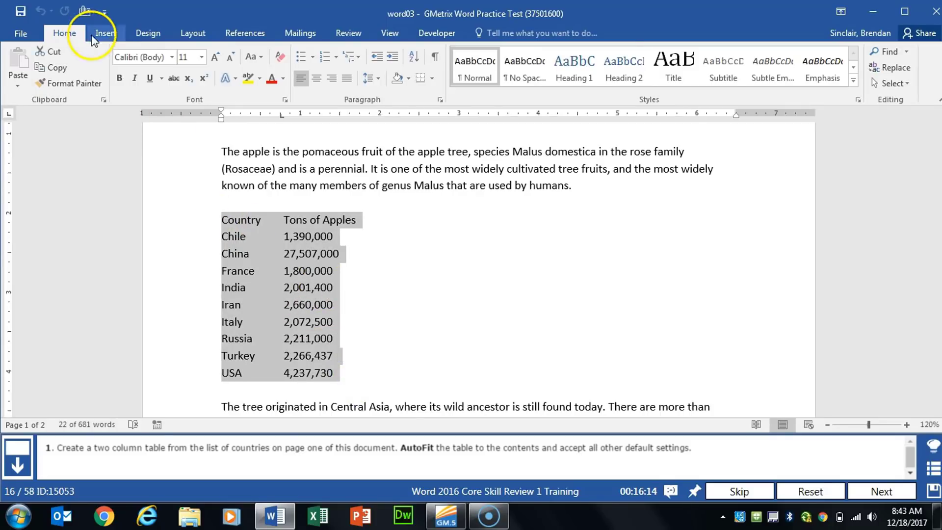
{"action": "left_click", "coordinate": [106, 33]}
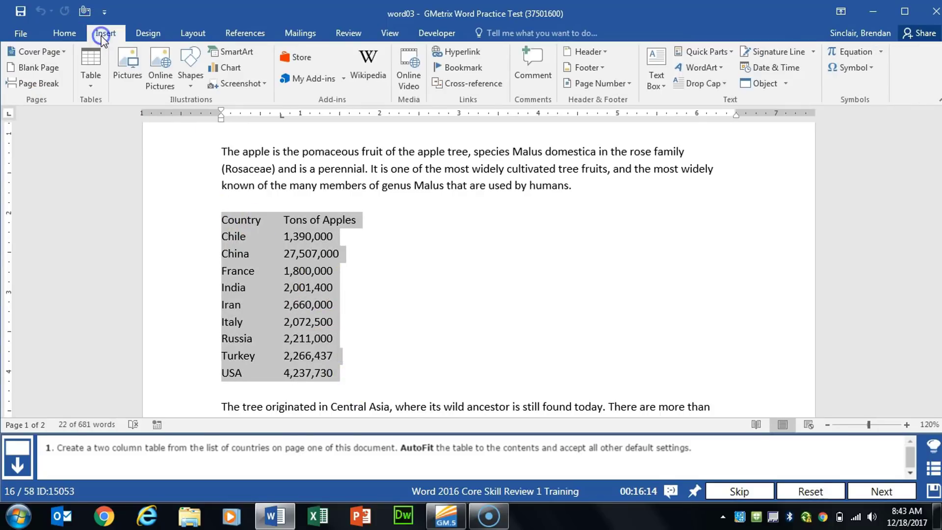
{"action": "left_click", "coordinate": [93, 84]}
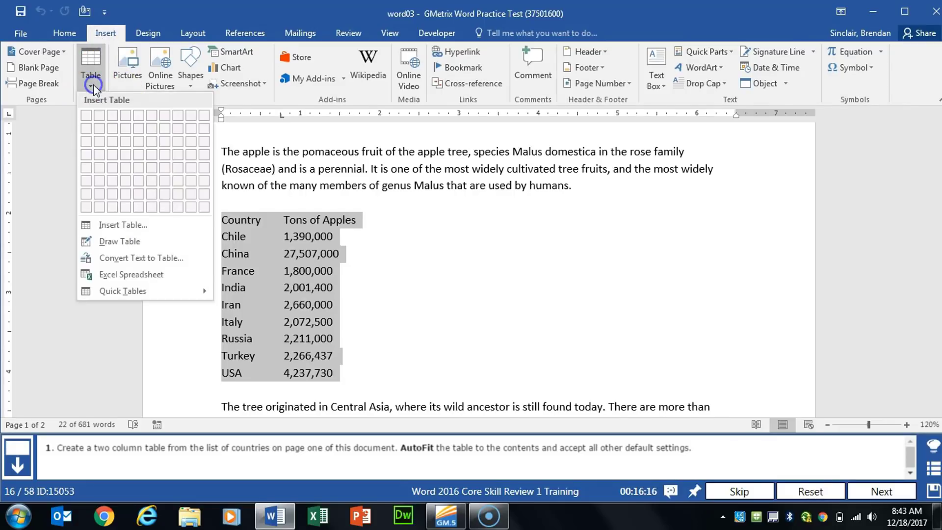
{"action": "left_click", "coordinate": [186, 263]}
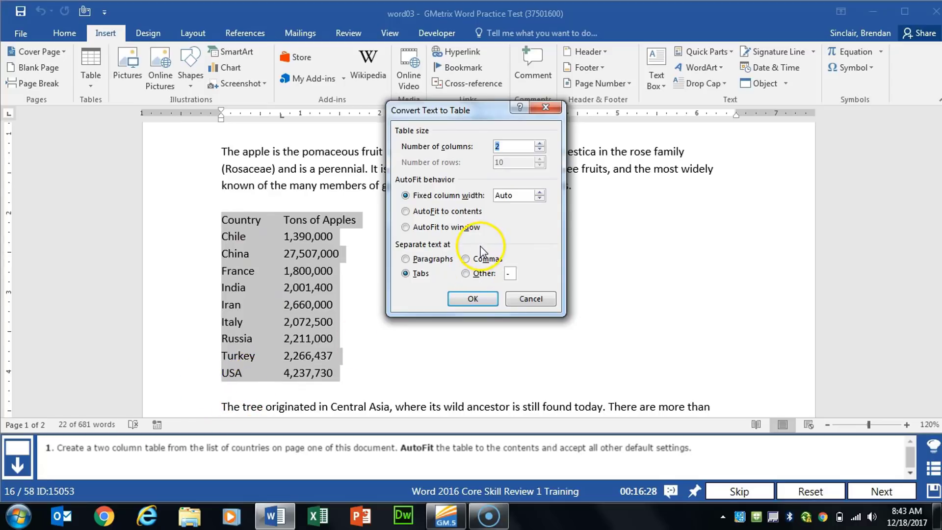
{"action": "left_click", "coordinate": [450, 212]}
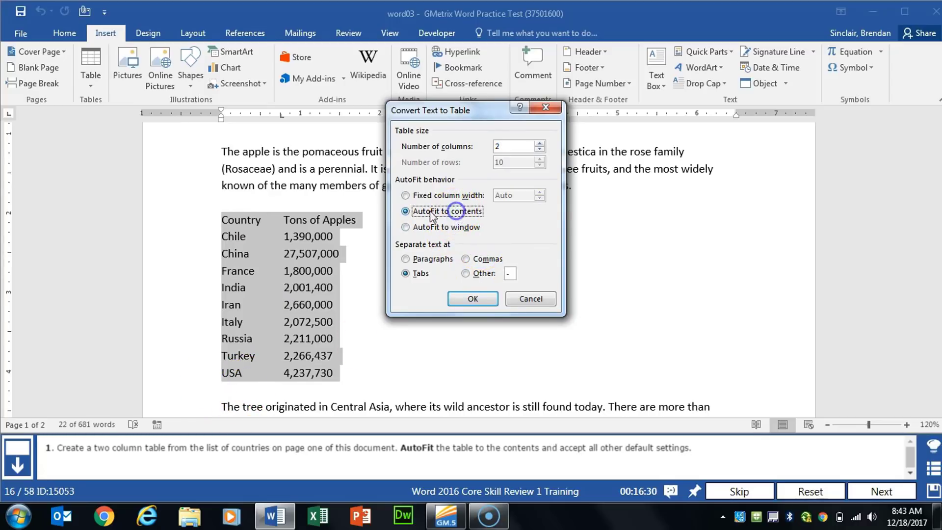
{"action": "left_click", "coordinate": [481, 297]}
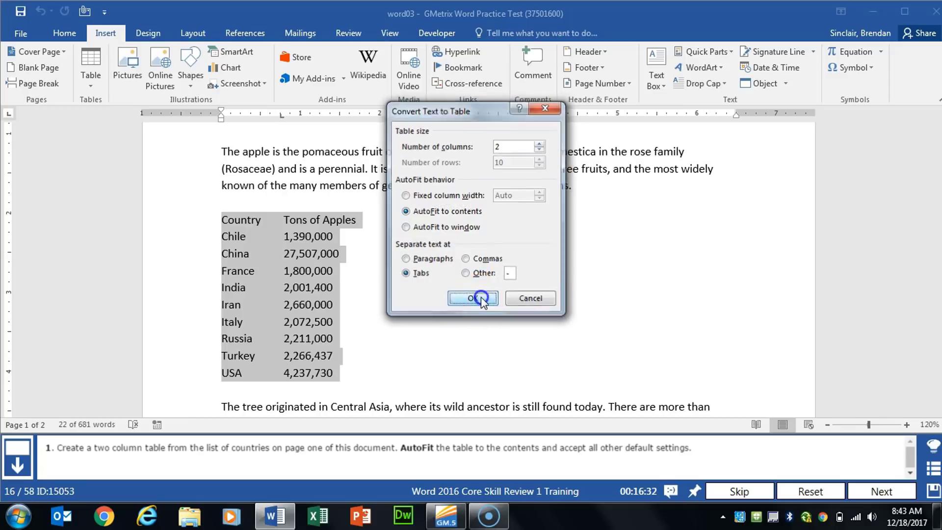
{"action": "left_click", "coordinate": [889, 488]}
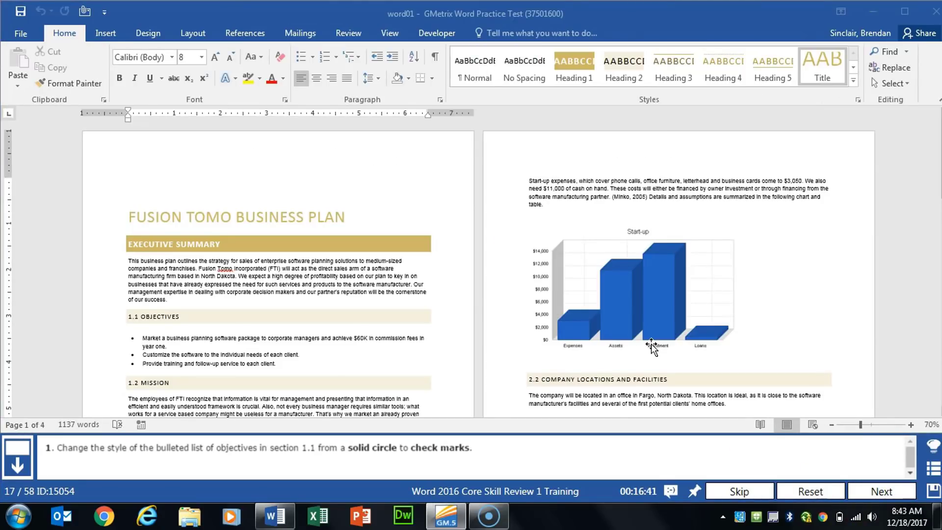
Change the bullets of the objectives list in section 1.1 to check marks and advance to the next task
{"action": "left_click", "coordinate": [277, 306]}
{"action": "scroll", "coordinate": [277, 305], "scroll_direction": "up", "scroll_amount": 4, "text": "ctrl"}
{"action": "scroll", "coordinate": [344, 298], "scroll_direction": "down", "scroll_amount": 3}
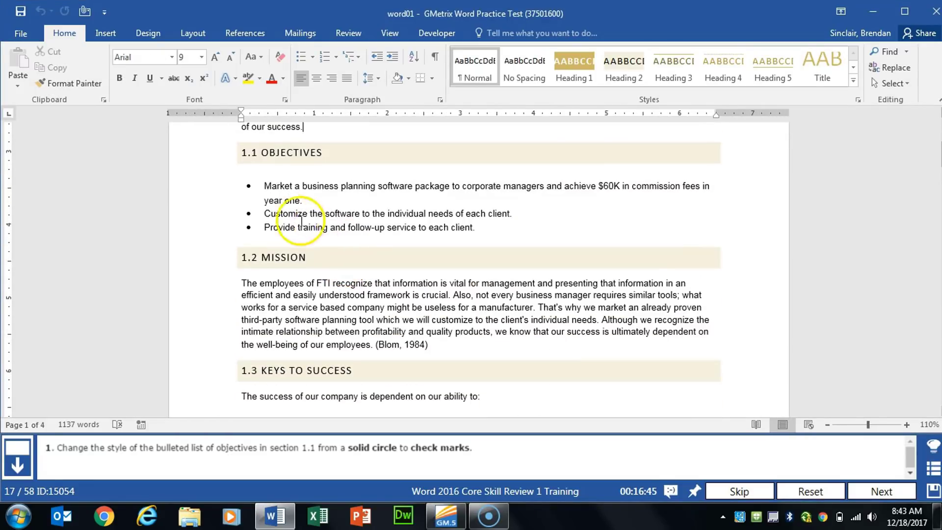
{"action": "left_click", "coordinate": [247, 187]}
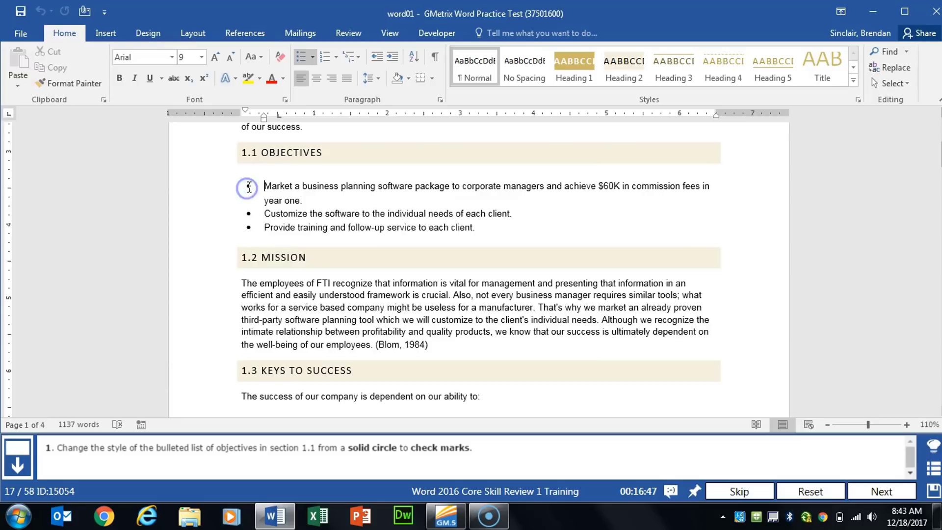
{"action": "left_click", "coordinate": [249, 187]}
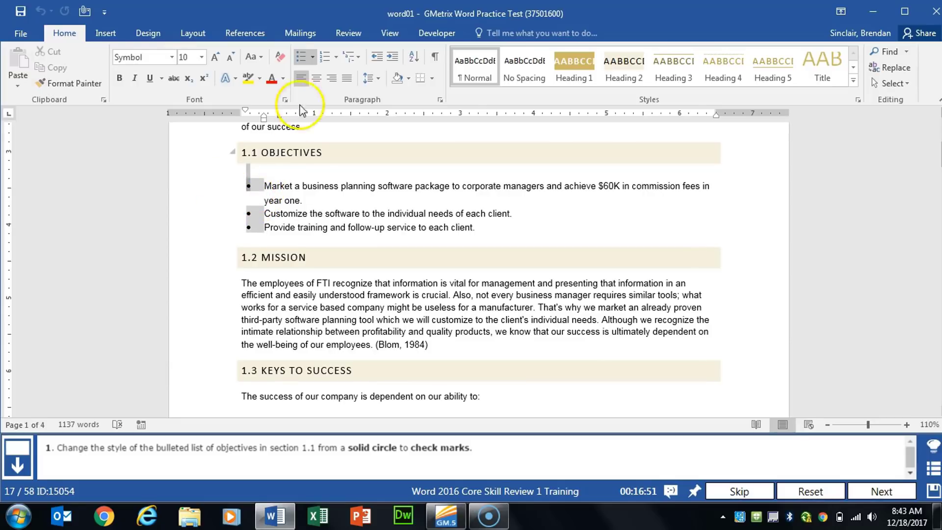
{"action": "left_click", "coordinate": [312, 57]}
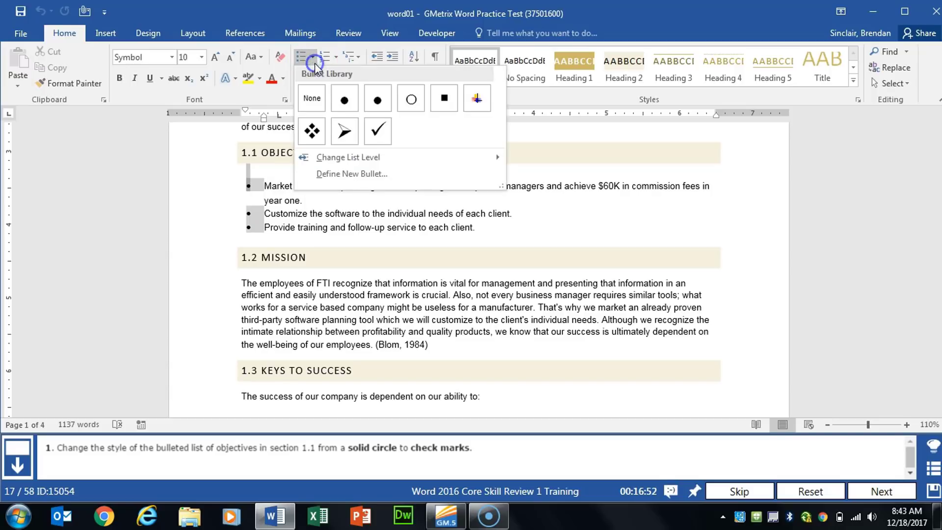
{"action": "left_click", "coordinate": [378, 138]}
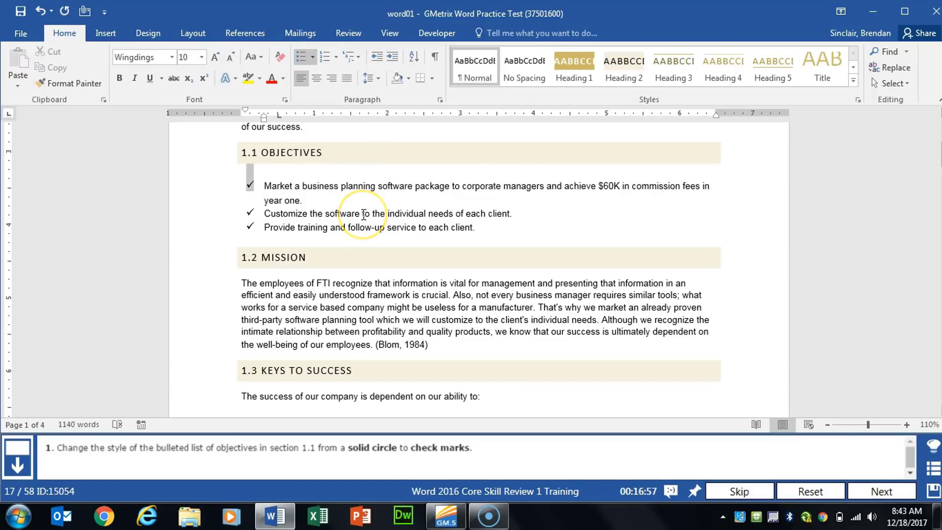
{"action": "left_click", "coordinate": [882, 491]}
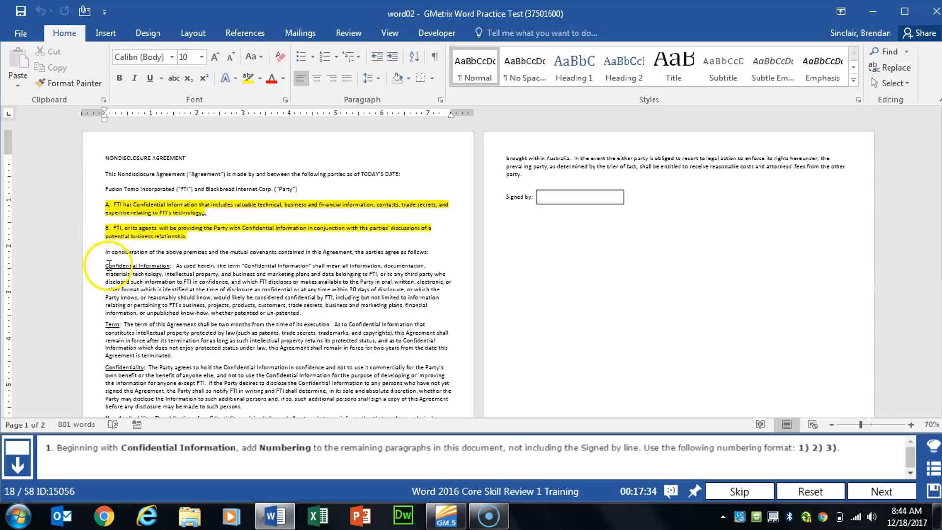
Apply 1) 2) 3) numbering to the paragraphs from Confidential Information through General Provisions and advance to the next task
{"action": "left_click_drag", "start_coordinate": [106, 266], "coordinate": [434, 380]}
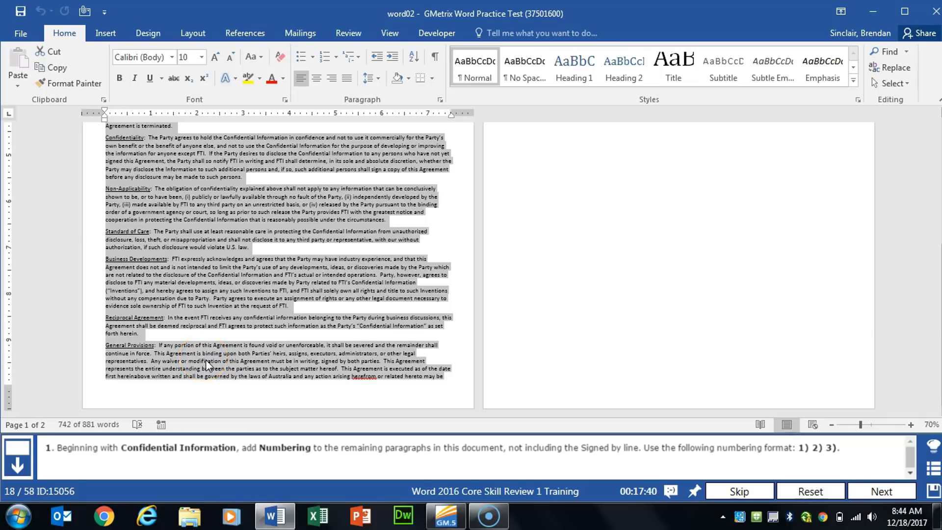
{"action": "scroll", "coordinate": [205, 361], "scroll_direction": "up", "scroll_amount": 10}
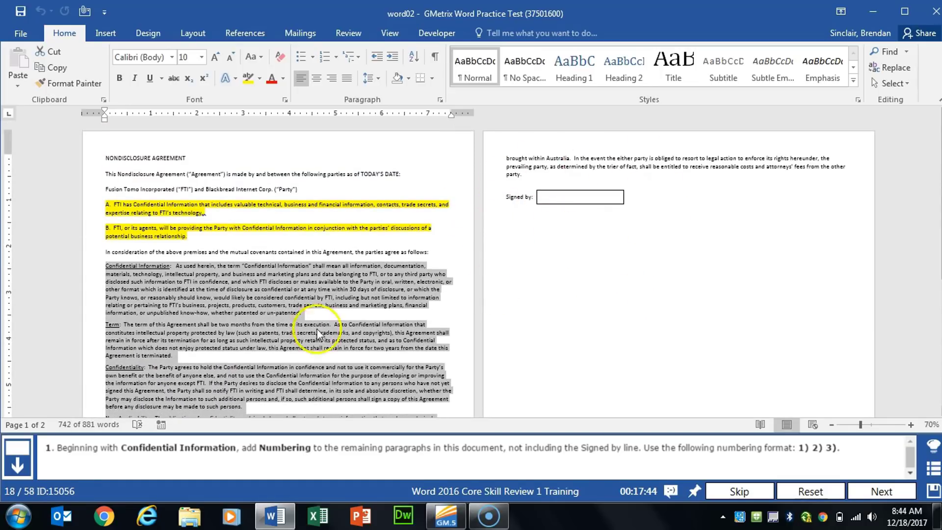
{"action": "scroll", "coordinate": [318, 334], "scroll_direction": "down", "scroll_amount": 8}
{"action": "scroll", "coordinate": [290, 405], "scroll_direction": "up", "scroll_amount": 7}
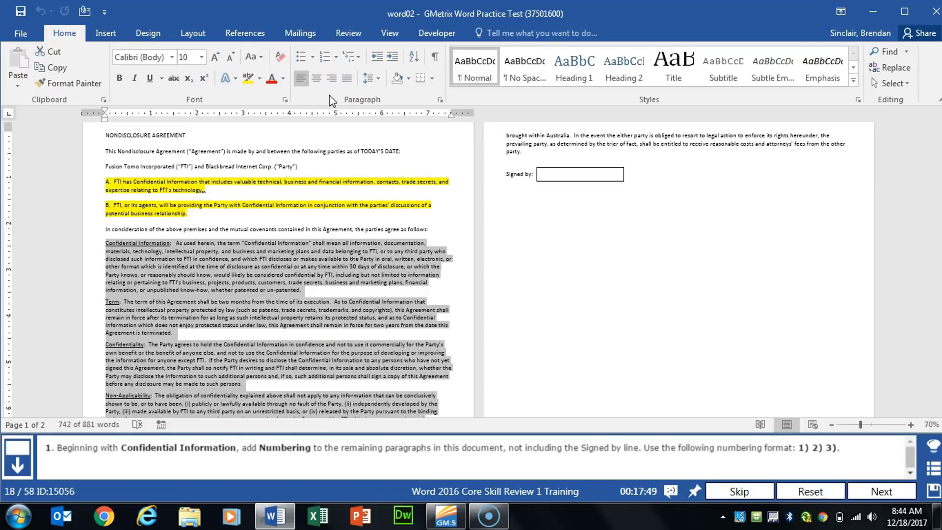
{"action": "left_click", "coordinate": [336, 57]}
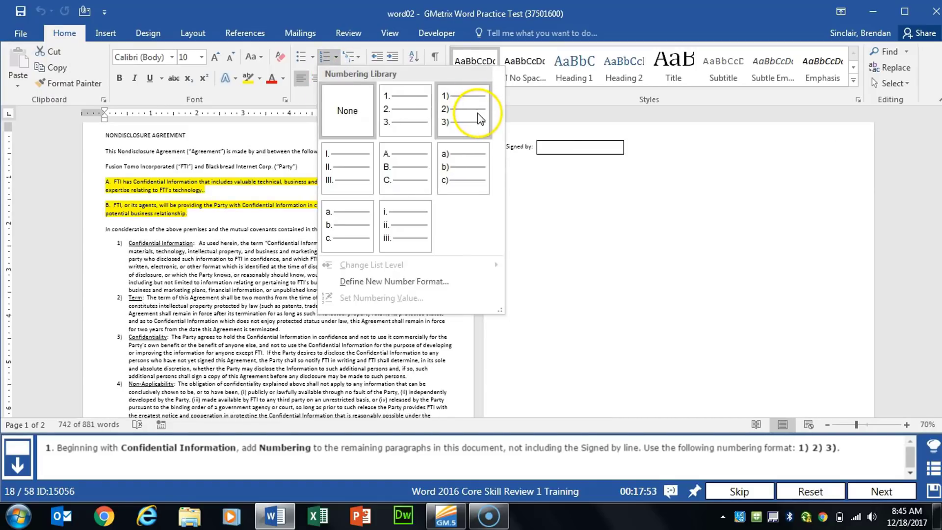
{"action": "left_click", "coordinate": [478, 115]}
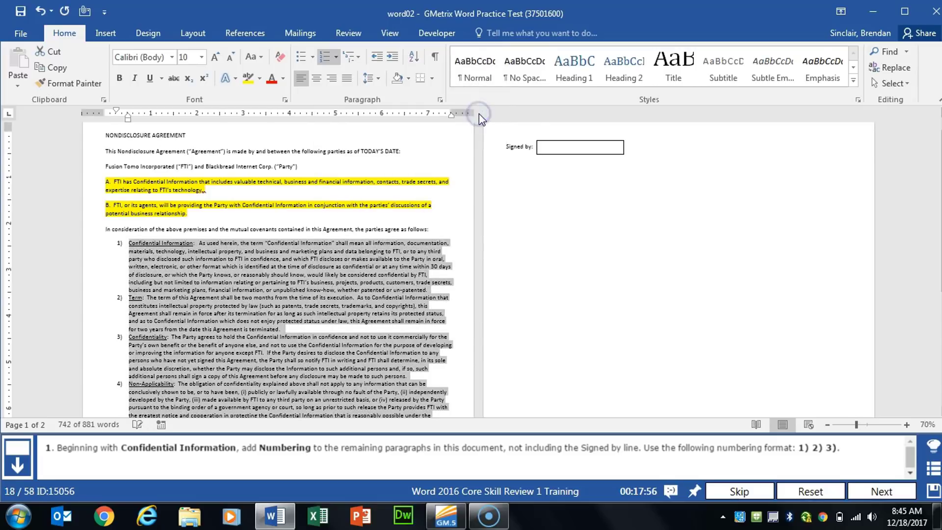
{"action": "left_click", "coordinate": [883, 491]}
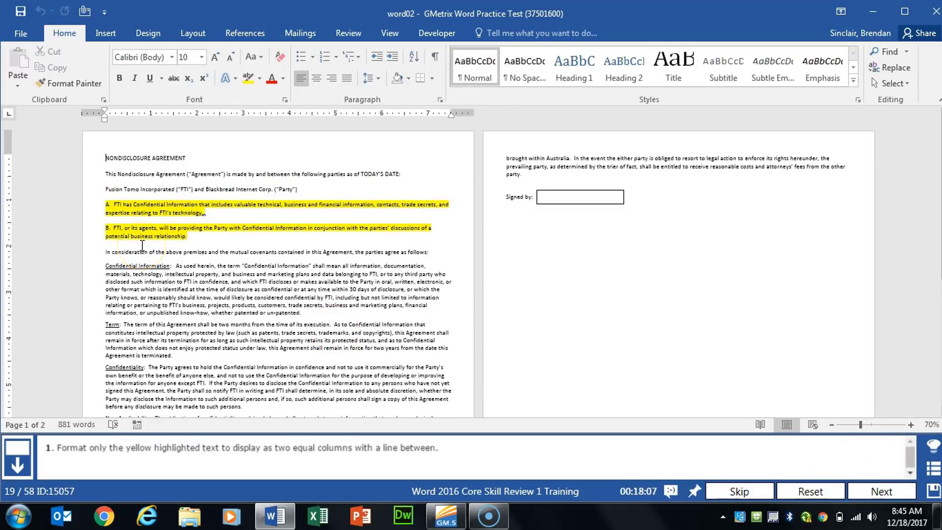
Format the yellow highlighted paragraphs A and B as two equal columns with a line between and advance to the next task
{"action": "scroll", "coordinate": [141, 244], "scroll_direction": "up", "scroll_amount": 3, "text": "ctrl"}
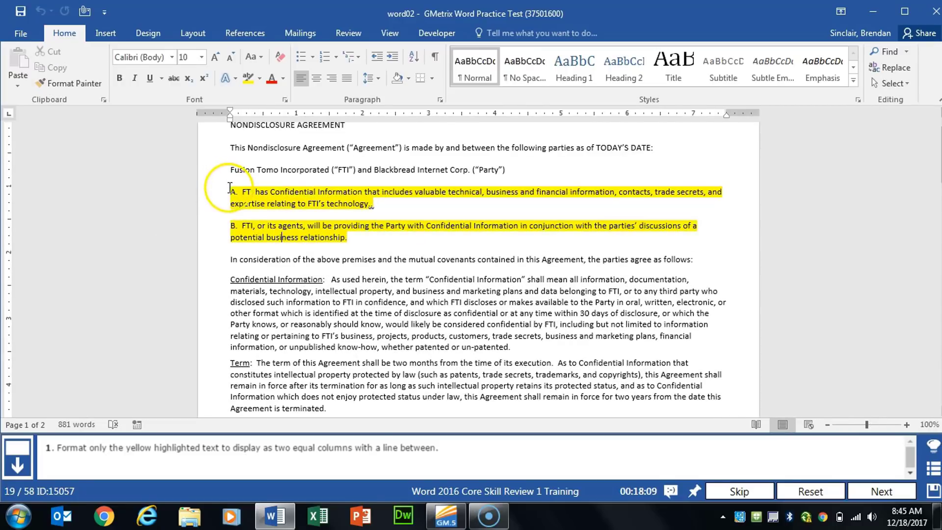
{"action": "left_click_drag", "start_coordinate": [231, 191], "coordinate": [412, 240]}
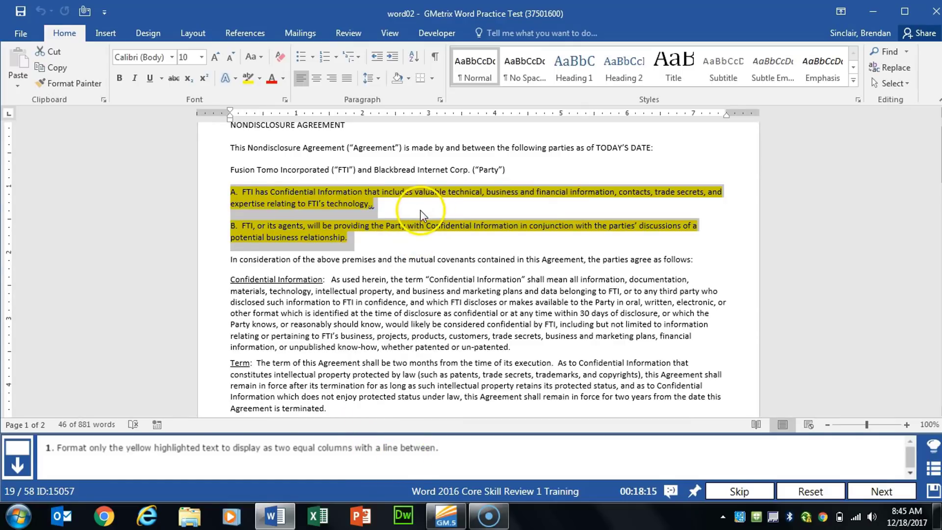
{"action": "left_click", "coordinate": [147, 33]}
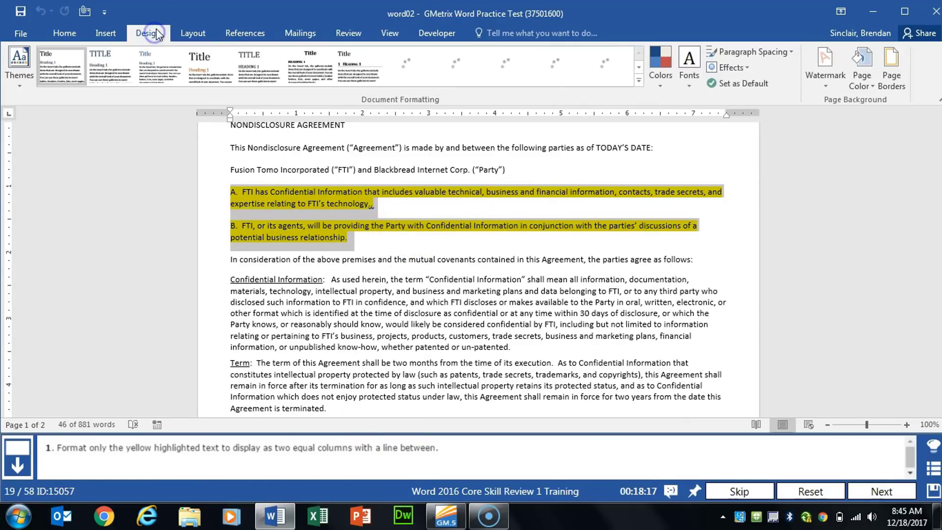
{"action": "left_click", "coordinate": [193, 34]}
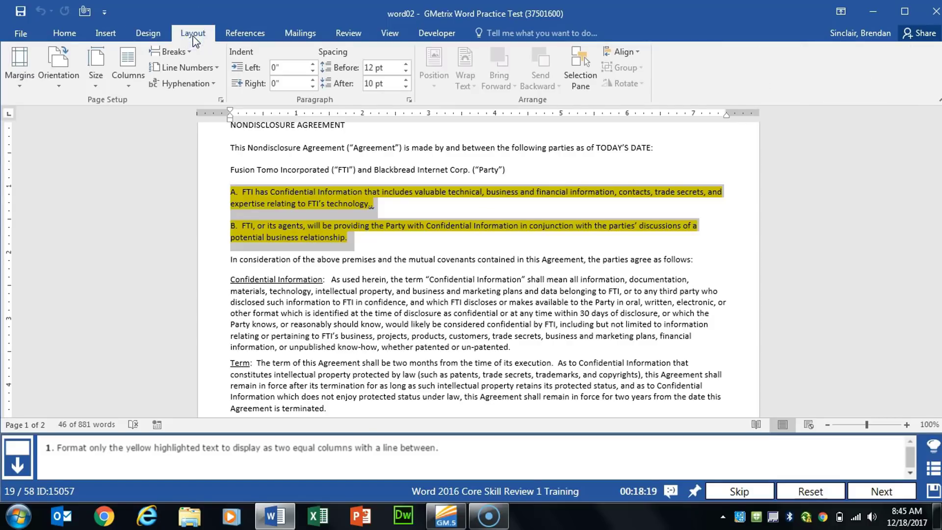
{"action": "left_click", "coordinate": [132, 88]}
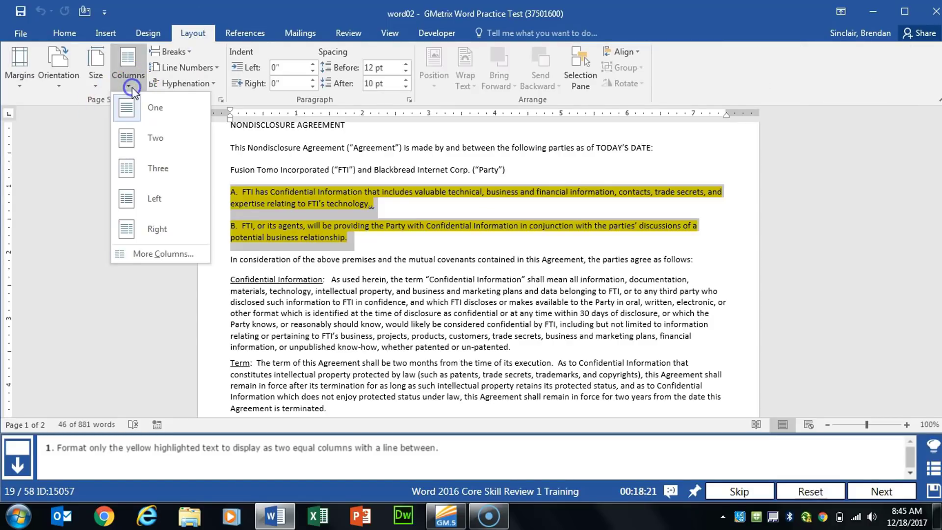
{"action": "left_click", "coordinate": [173, 255]}
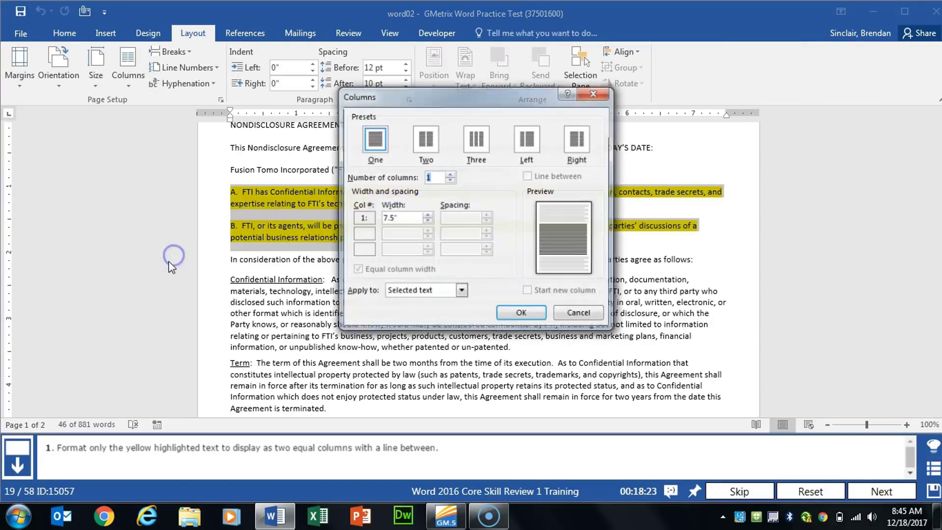
{"action": "left_click", "coordinate": [425, 139]}
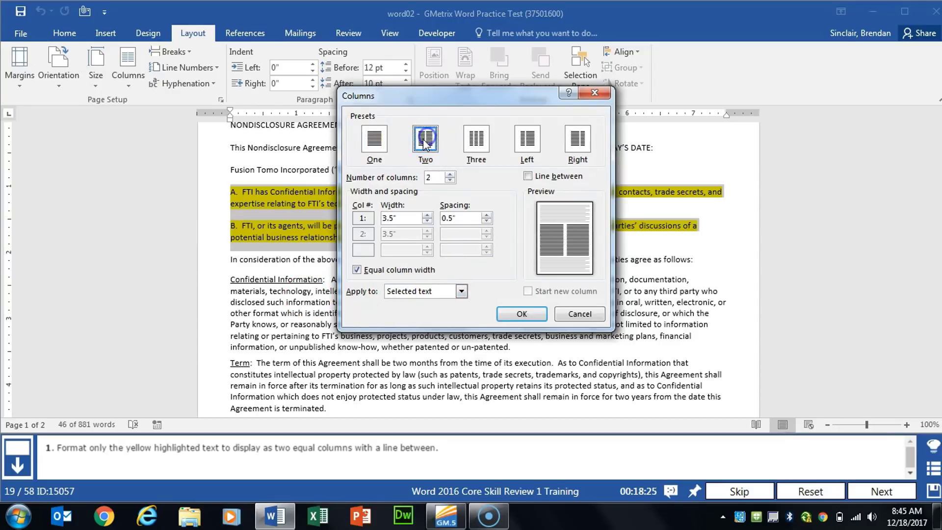
{"action": "left_click", "coordinate": [528, 176]}
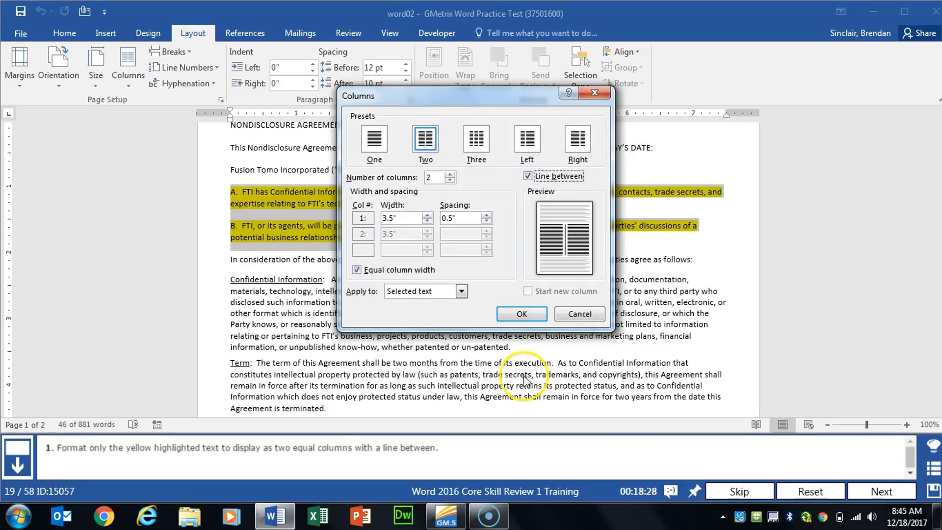
{"action": "left_click", "coordinate": [534, 314]}
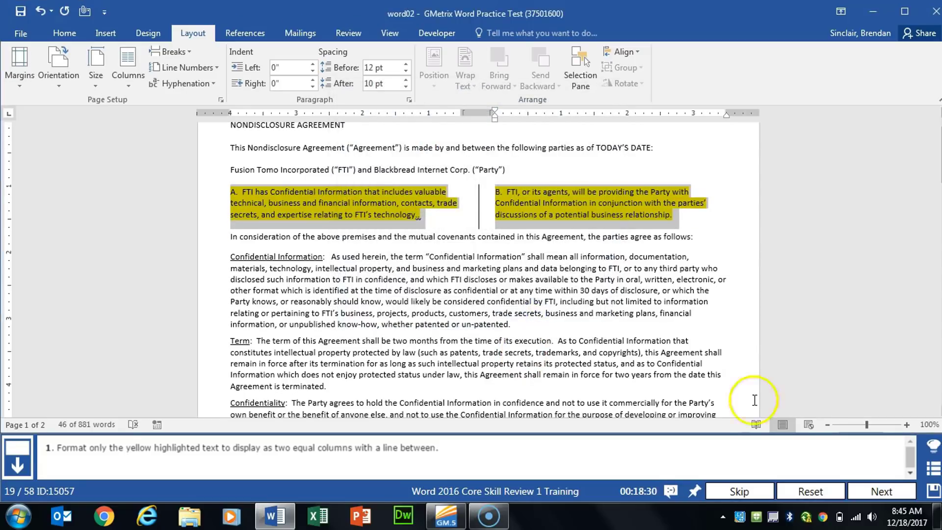
{"action": "left_click", "coordinate": [879, 492]}
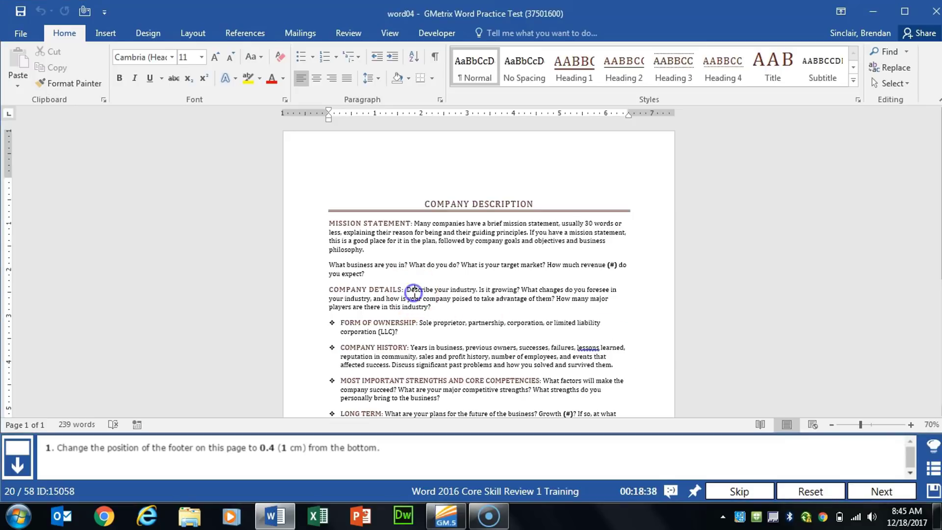
Set the footer position to 0.4" from the bottom, close the footer and advance to the next task
{"action": "scroll", "coordinate": [413, 292], "scroll_direction": "down", "scroll_amount": 5}
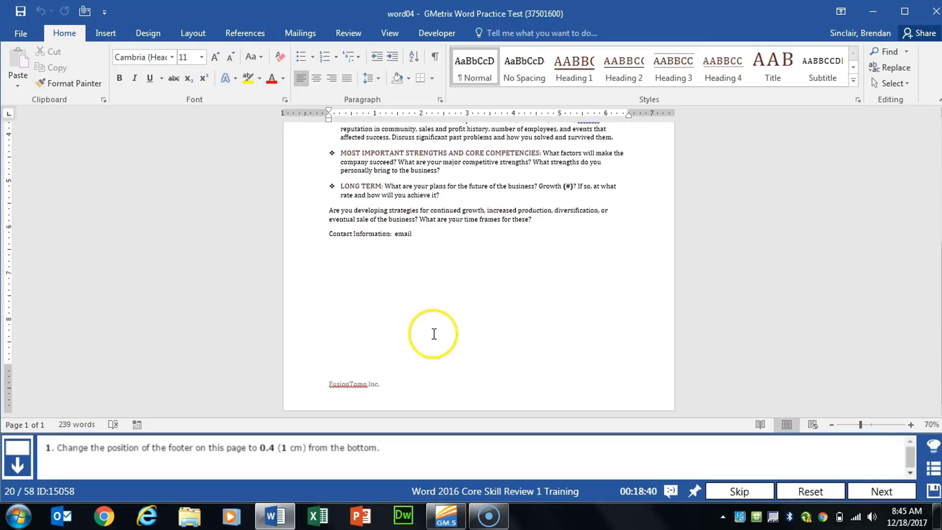
{"action": "double_click", "coordinate": [427, 386]}
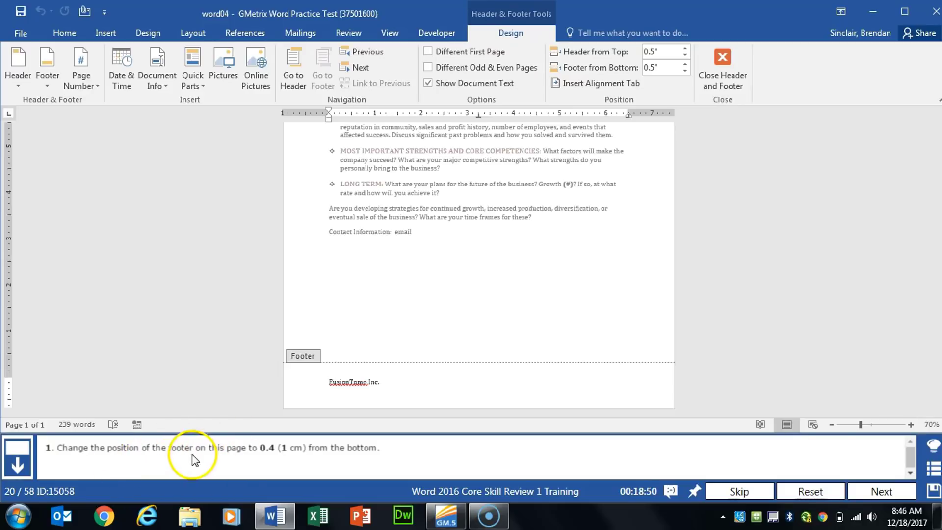
{"action": "left_click", "coordinate": [686, 71]}
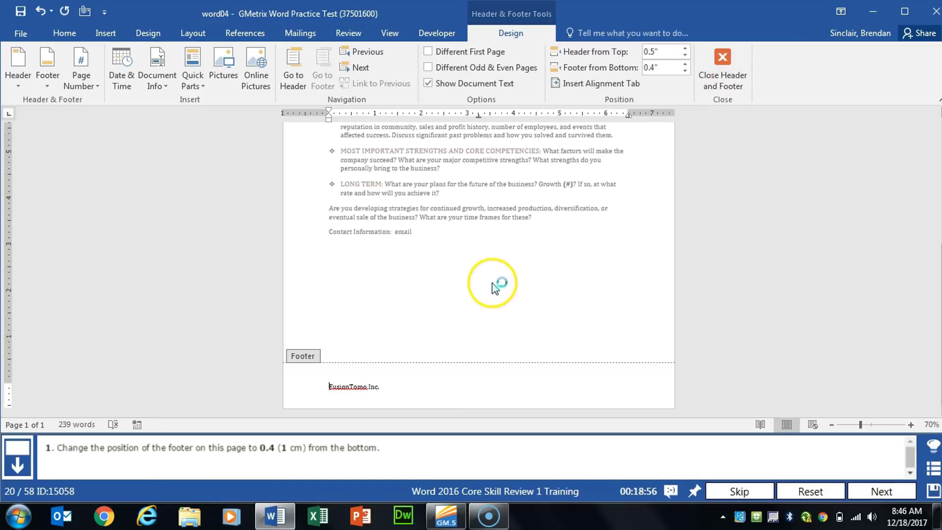
{"action": "left_click", "coordinate": [721, 62]}
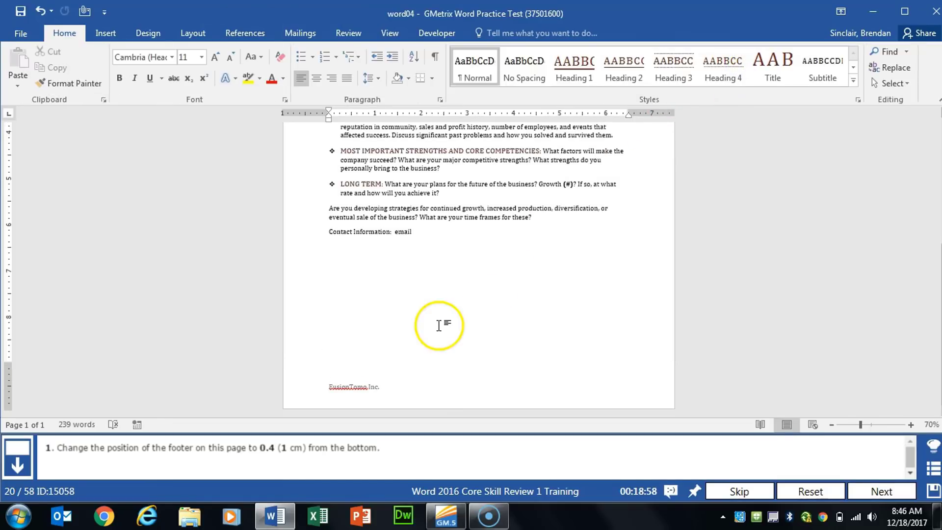
{"action": "left_click", "coordinate": [856, 486]}
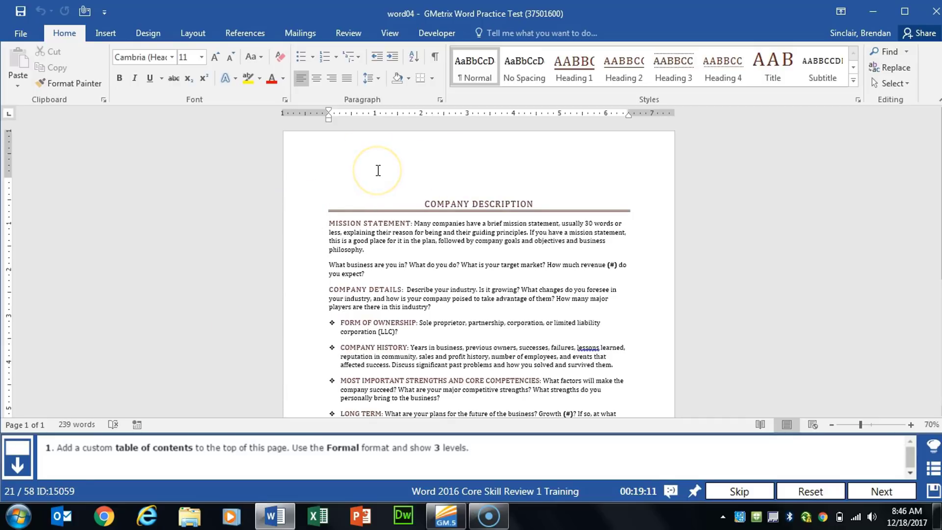
Insert a custom table of contents in Formal format with 3 levels above Company Description and advance to the next task
{"action": "left_click", "coordinate": [256, 35]}
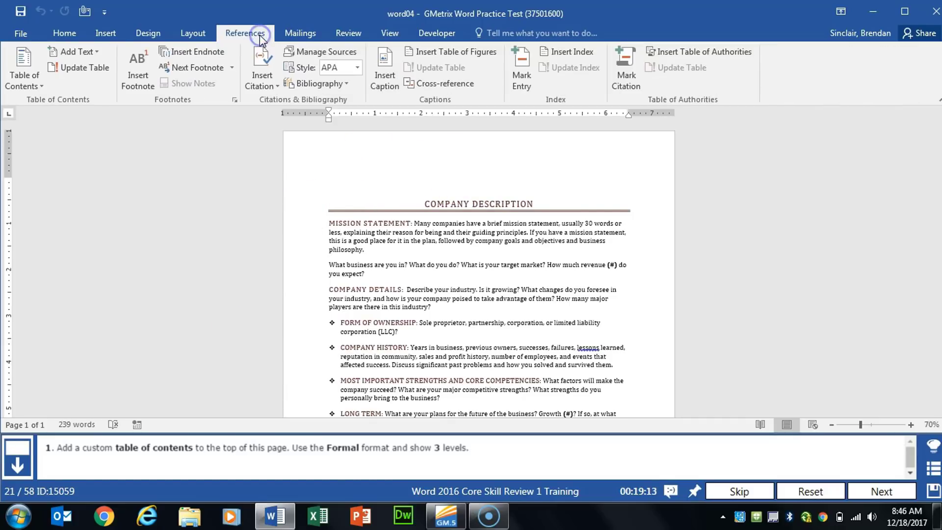
{"action": "left_click", "coordinate": [42, 86]}
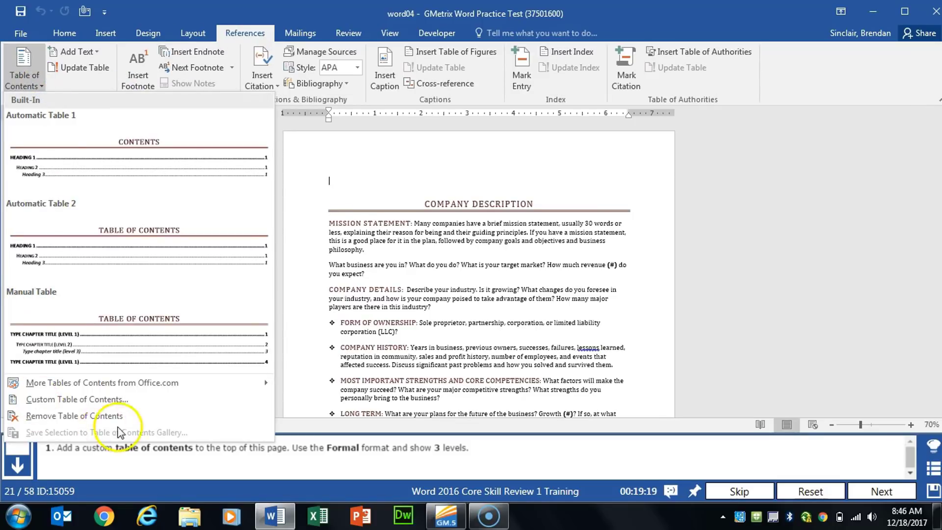
{"action": "left_click", "coordinate": [169, 406]}
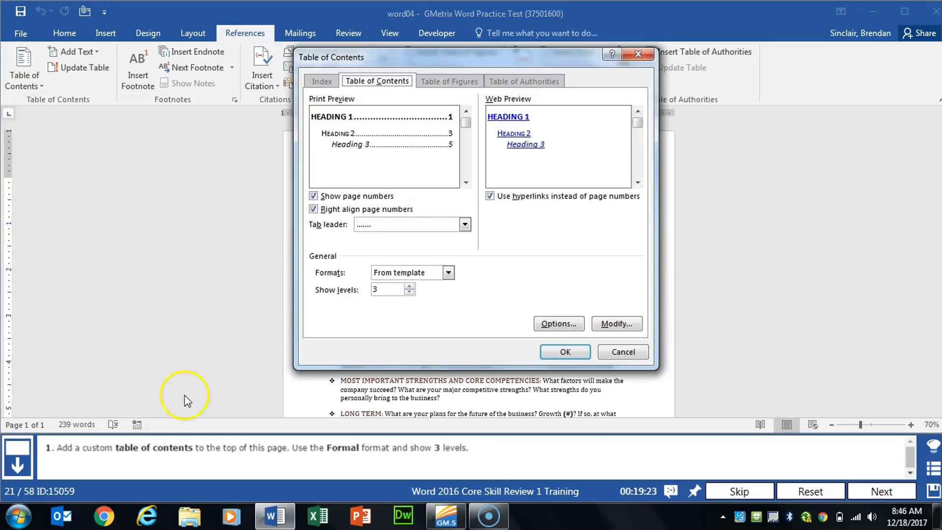
{"action": "left_click", "coordinate": [449, 272]}
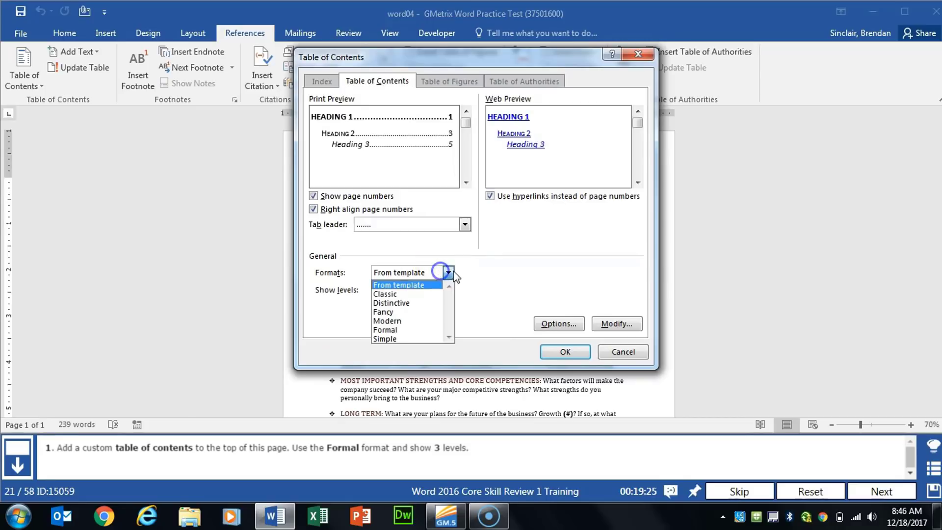
{"action": "left_click", "coordinate": [405, 329]}
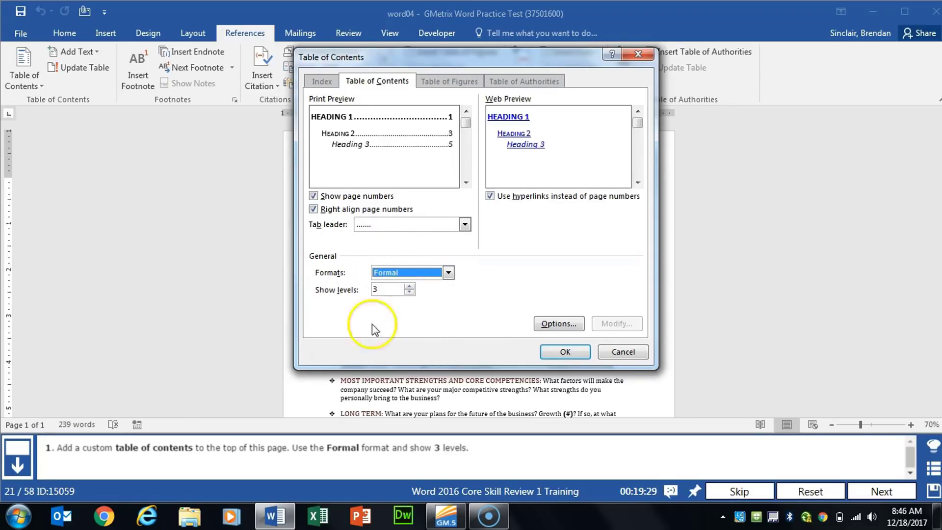
{"action": "left_click", "coordinate": [561, 352]}
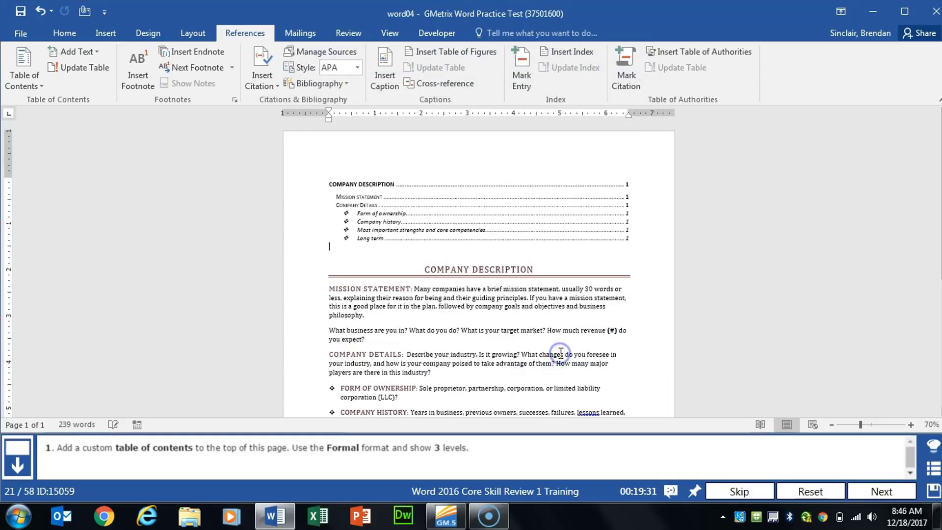
{"action": "left_click", "coordinate": [582, 347]}
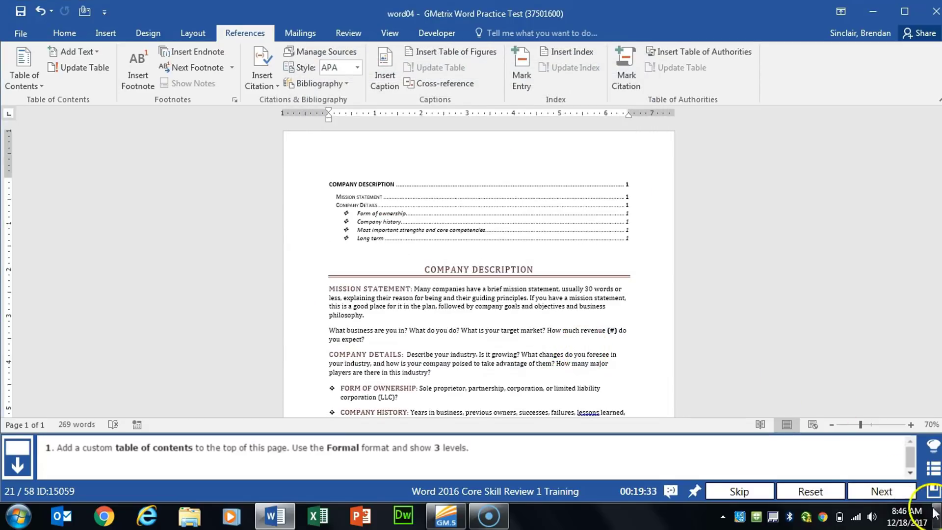
{"action": "left_click", "coordinate": [893, 488]}
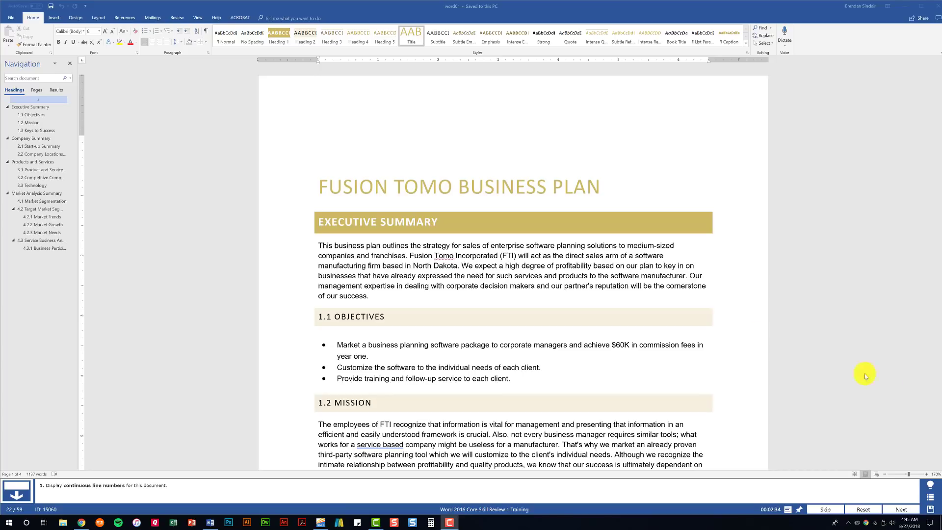
Display continuous line numbers for the business plan document and advance to the next task
{"action": "left_click", "coordinate": [100, 18]}
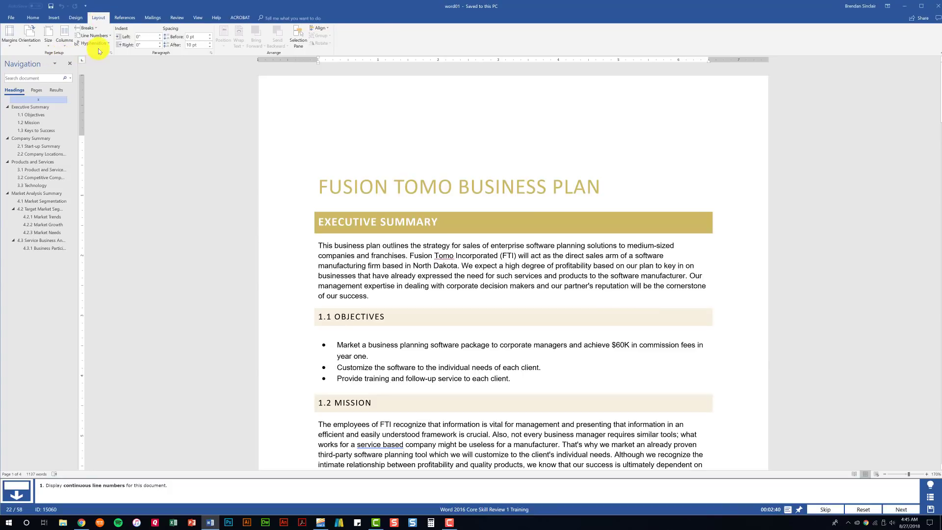
{"action": "left_click", "coordinate": [110, 38]}
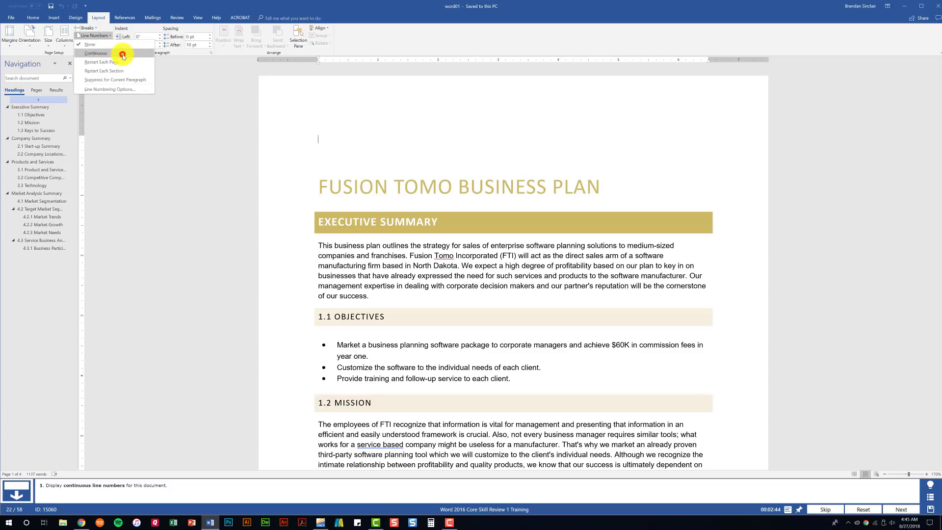
{"action": "left_click", "coordinate": [122, 54]}
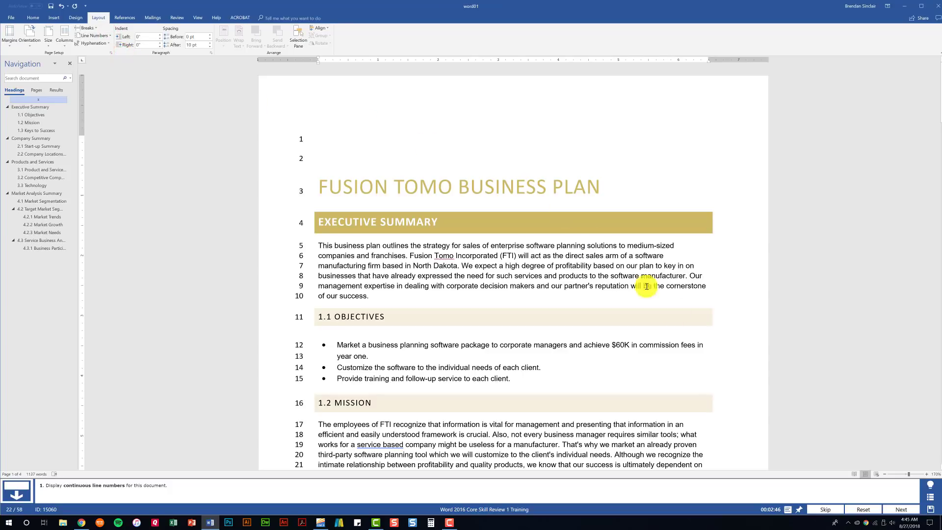
{"action": "left_click", "coordinate": [894, 508]}
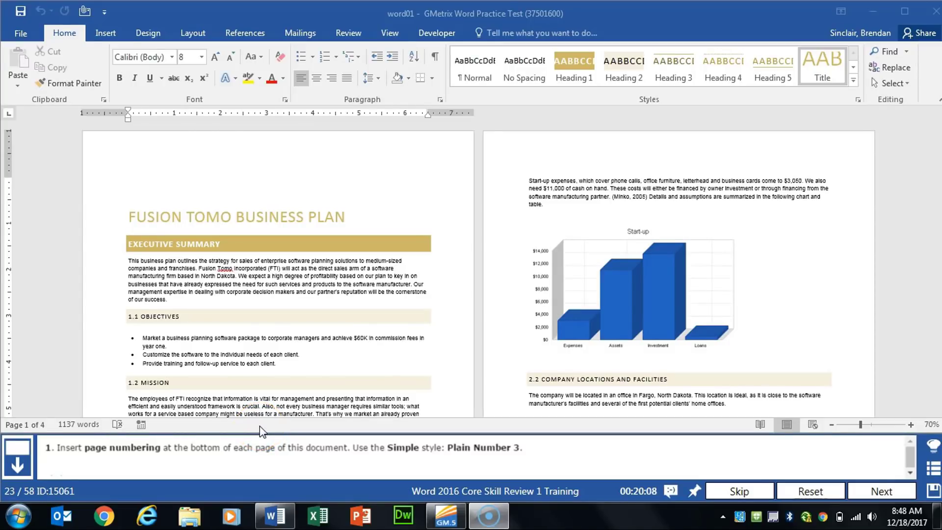
Insert Plain Number 3 page numbering at the bottom of every page, close the footer and advance to the next task
{"action": "left_click", "coordinate": [112, 32]}
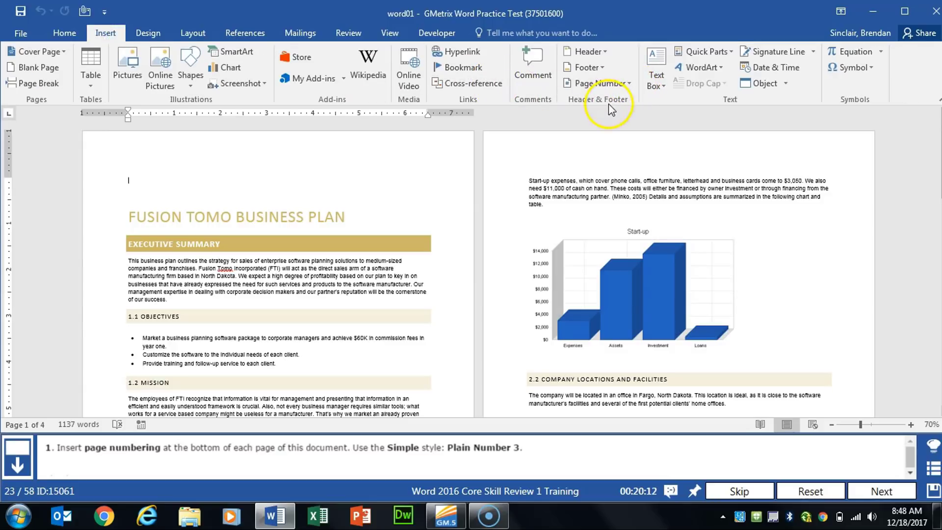
{"action": "left_click", "coordinate": [629, 87]}
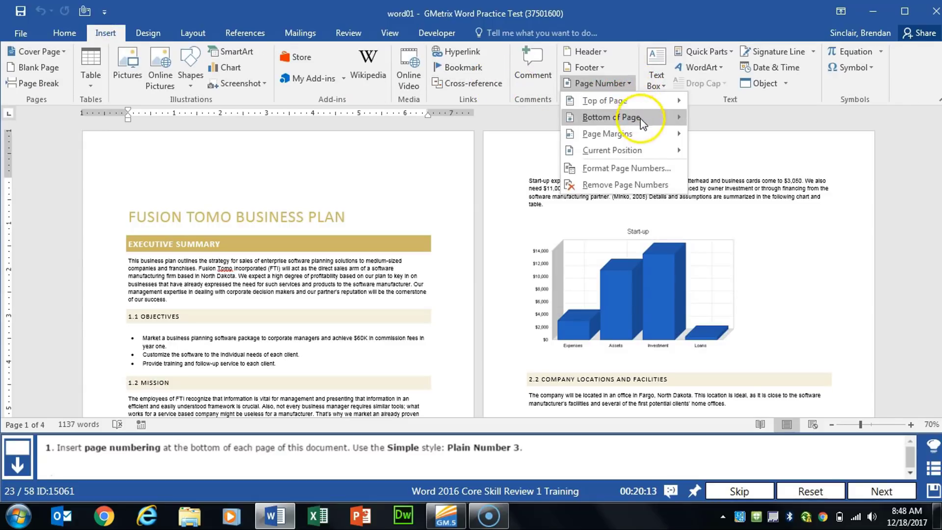
{"action": "left_click", "coordinate": [663, 119]}
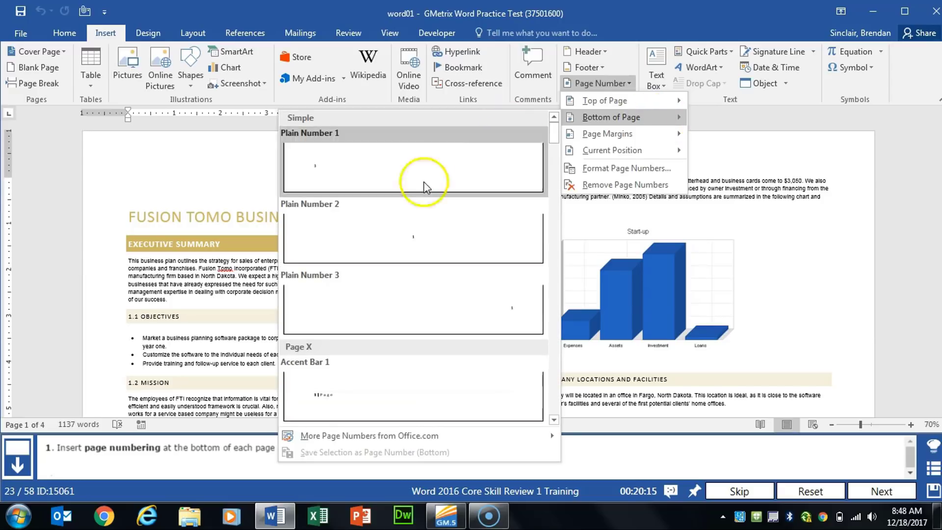
{"action": "left_click", "coordinate": [407, 314]}
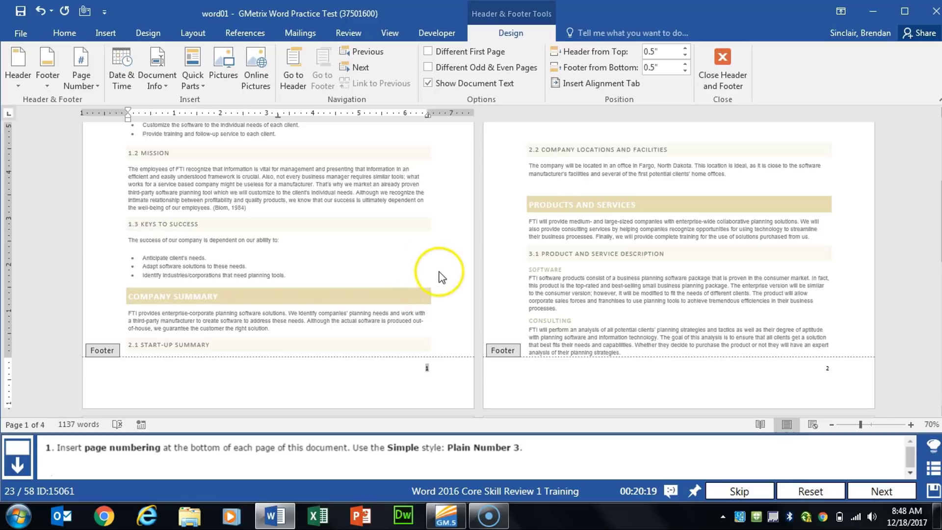
{"action": "double_click", "coordinate": [420, 253]}
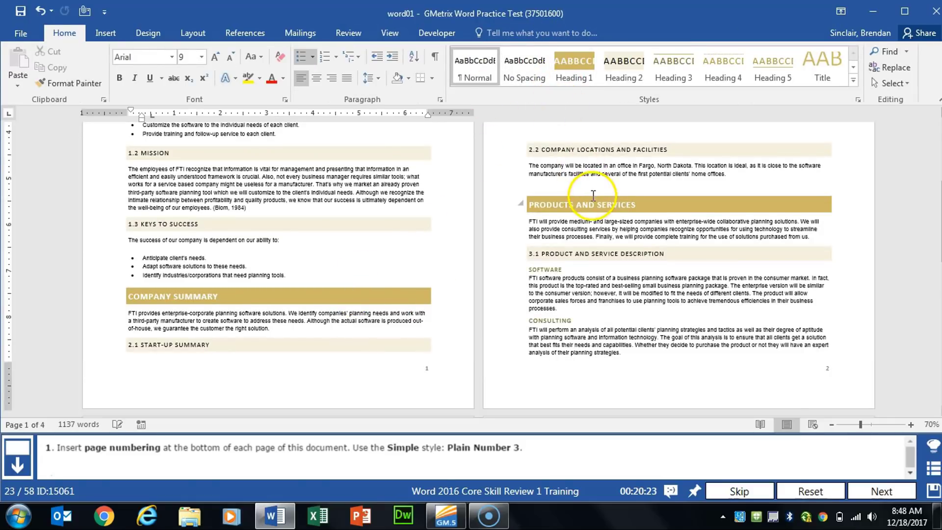
{"action": "left_click", "coordinate": [873, 491]}
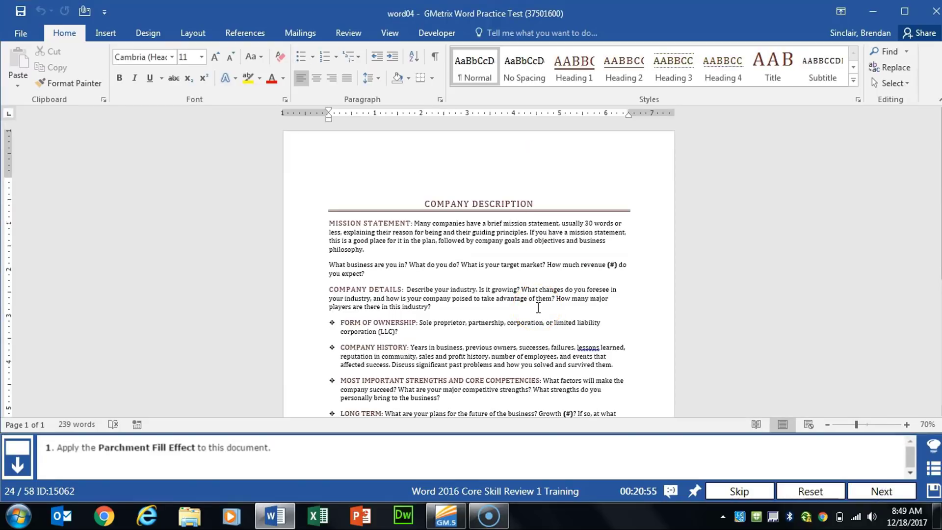
Apply the Parchment texture fill effect as the page background of the Company Description document and advance to the next task
{"action": "left_click", "coordinate": [150, 34]}
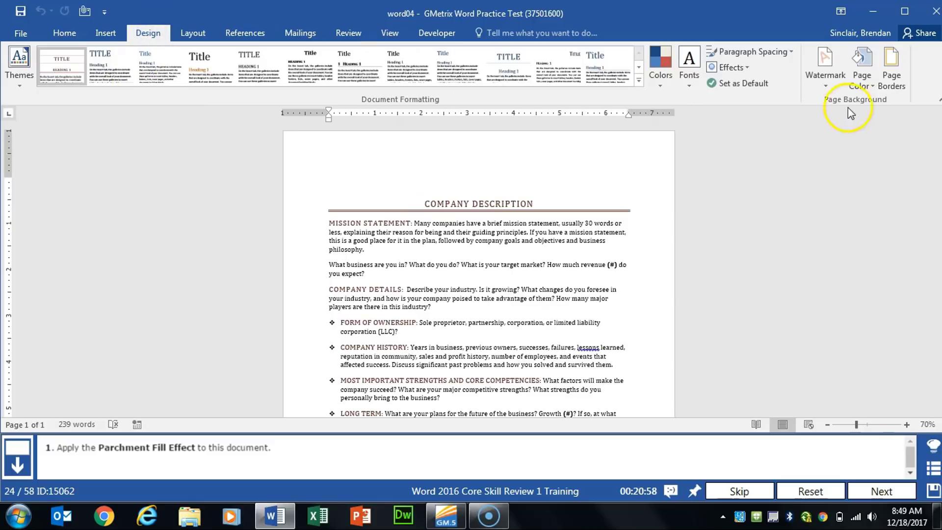
{"action": "left_click", "coordinate": [868, 87]}
{"action": "left_click", "coordinate": [905, 237]}
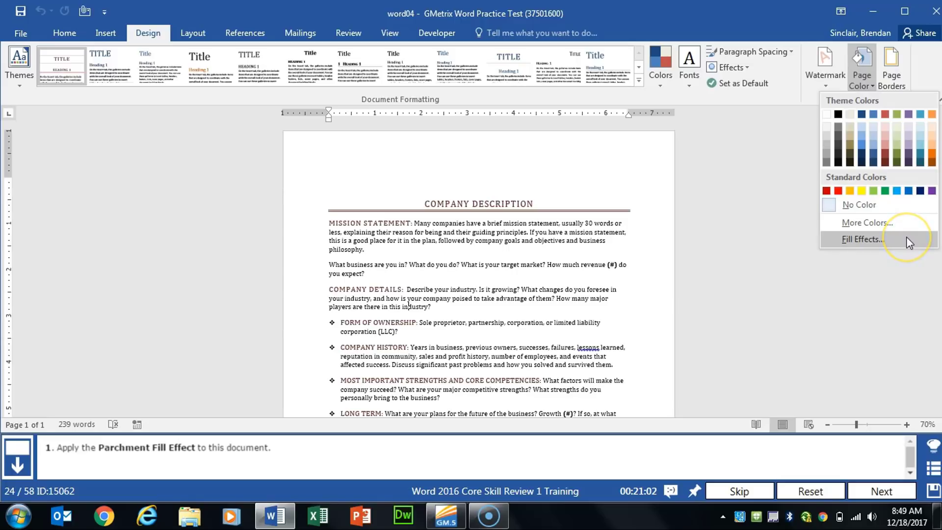
{"action": "left_click", "coordinate": [906, 237]}
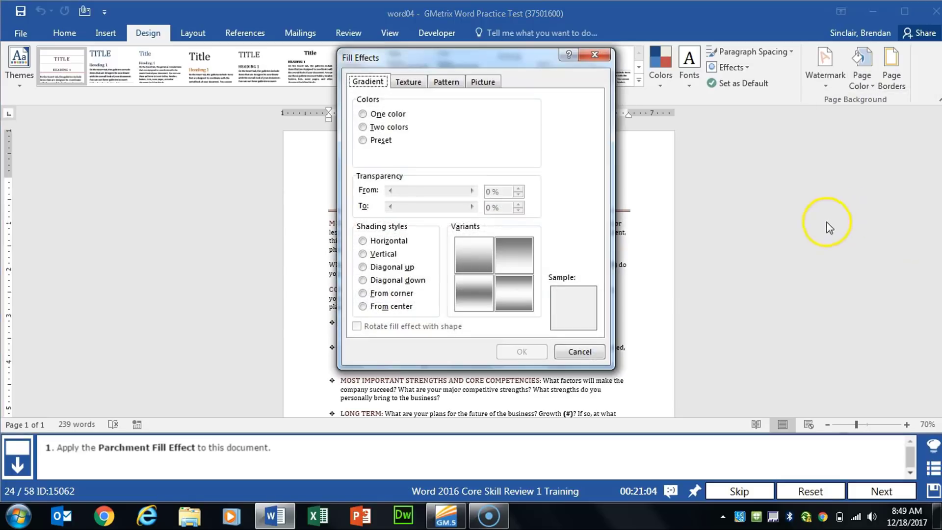
{"action": "left_click", "coordinate": [457, 83]}
{"action": "left_click", "coordinate": [406, 82]}
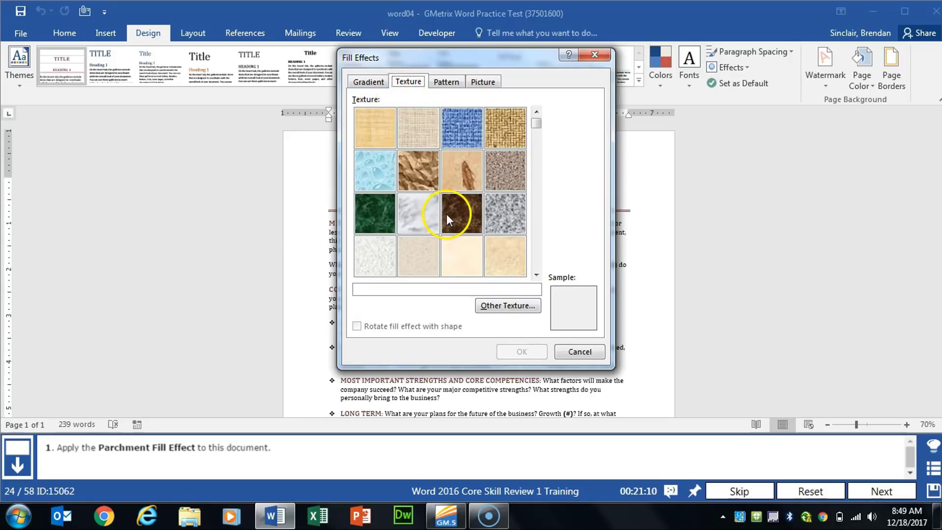
{"action": "left_click", "coordinate": [460, 219]}
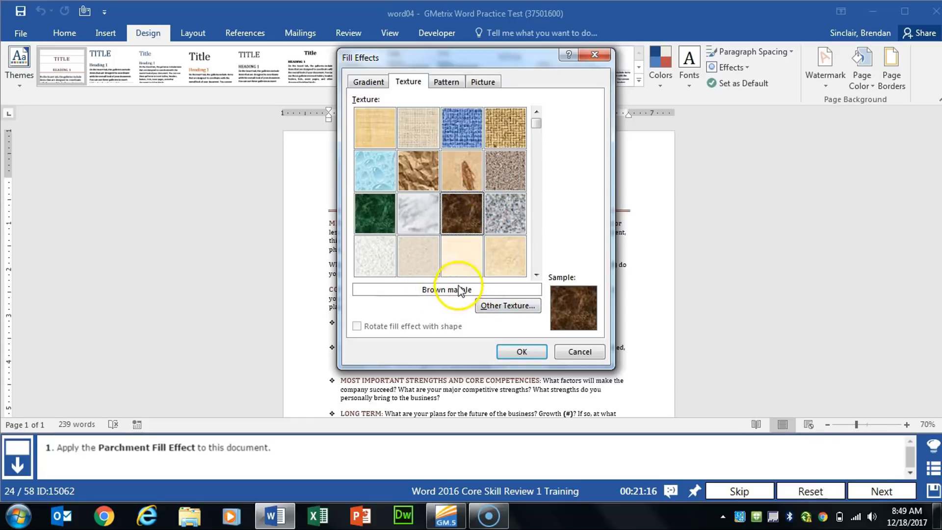
{"action": "left_click", "coordinate": [464, 252]}
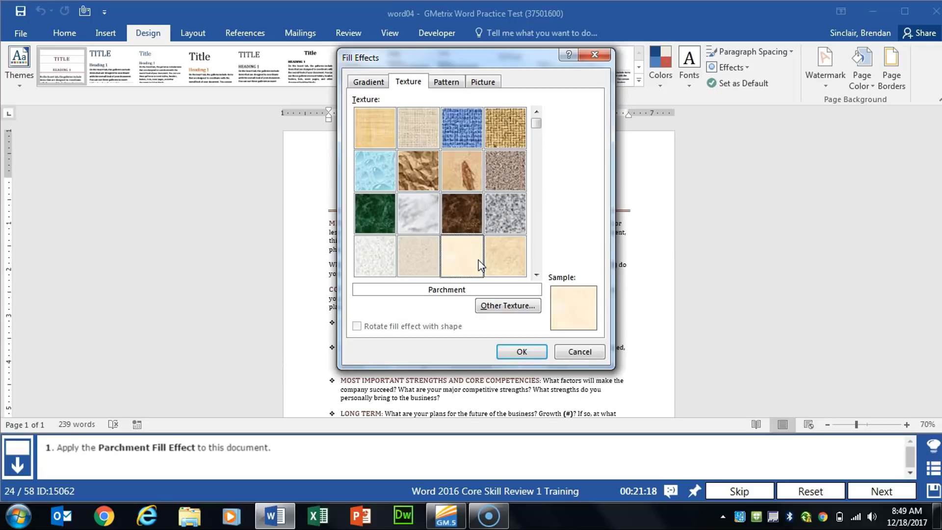
{"action": "left_click", "coordinate": [521, 353]}
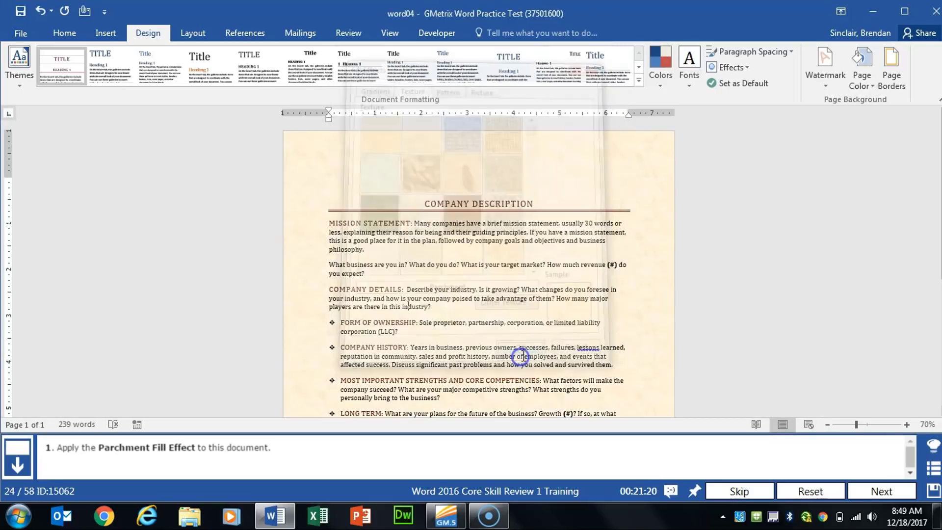
{"action": "left_click", "coordinate": [878, 491]}
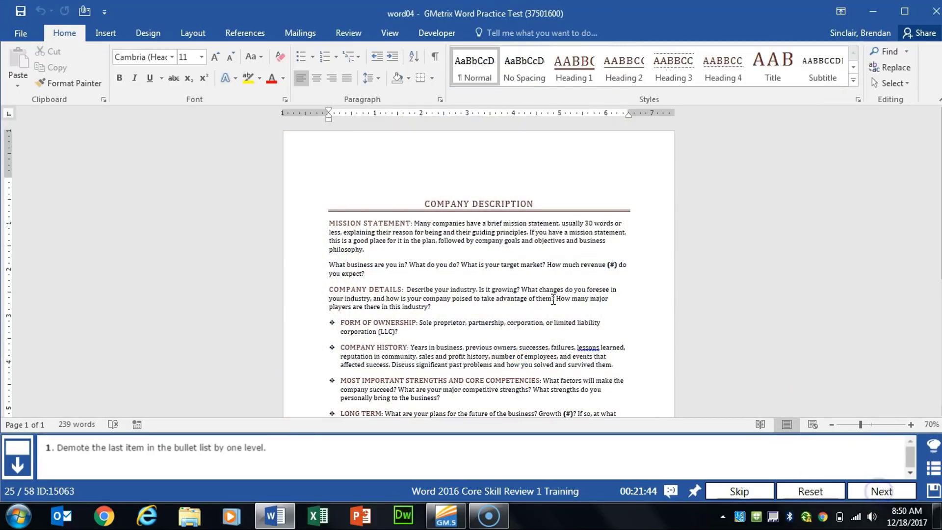
Demote the last bullet item, Long Term, by one level and advance to the next task
{"action": "left_click", "coordinate": [462, 253]}
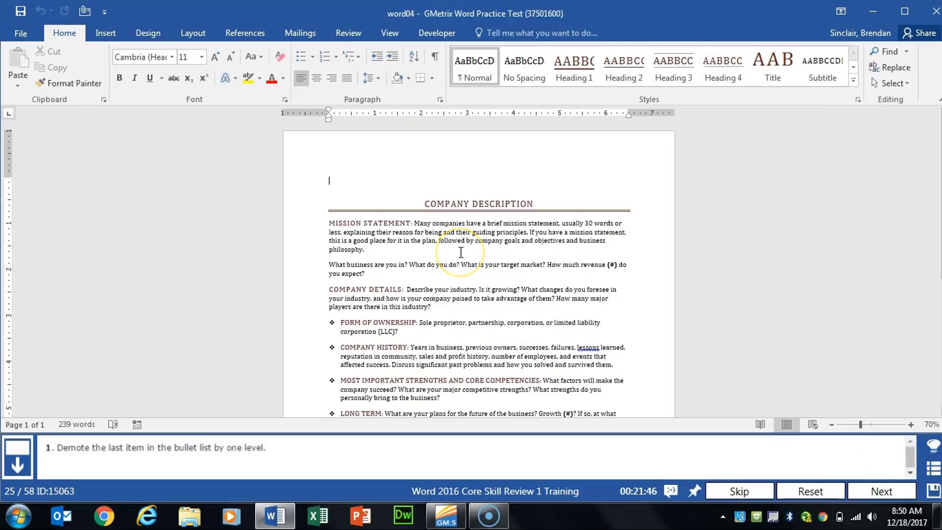
{"action": "scroll", "coordinate": [461, 252], "scroll_direction": "down", "scroll_amount": 5}
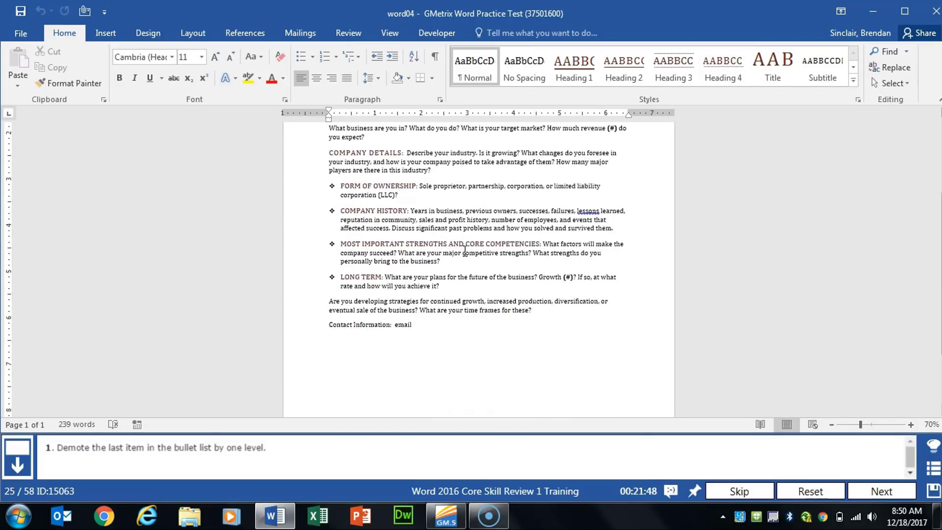
{"action": "left_click", "coordinate": [344, 277]}
{"action": "left_click", "coordinate": [437, 278]}
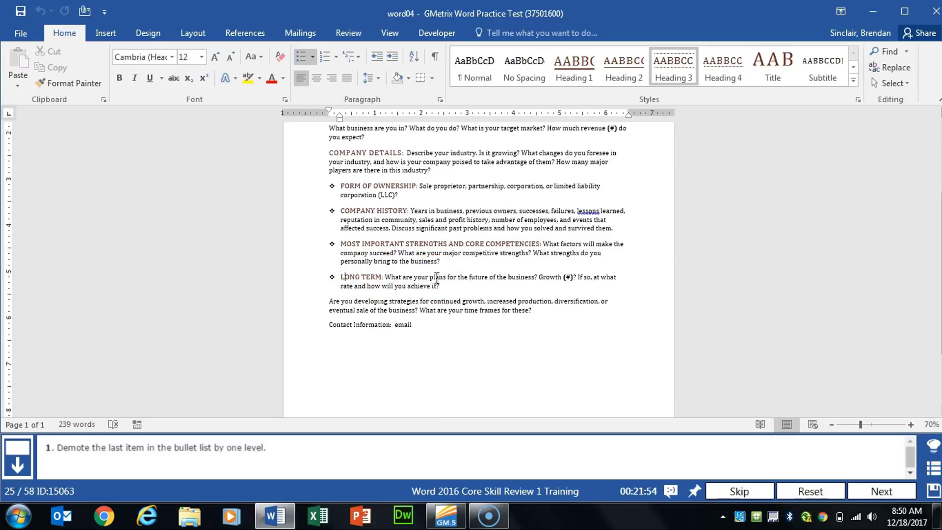
{"action": "left_click", "coordinate": [393, 57]}
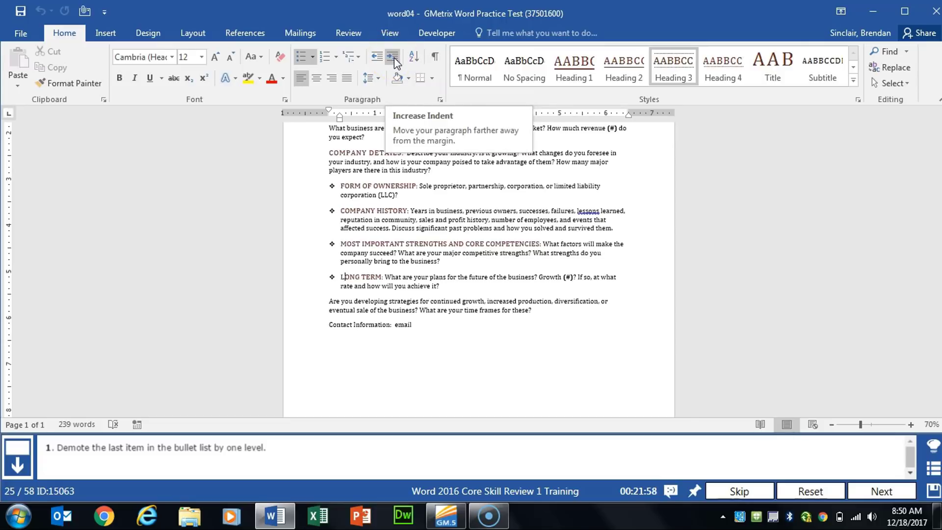
{"action": "left_click", "coordinate": [394, 59]}
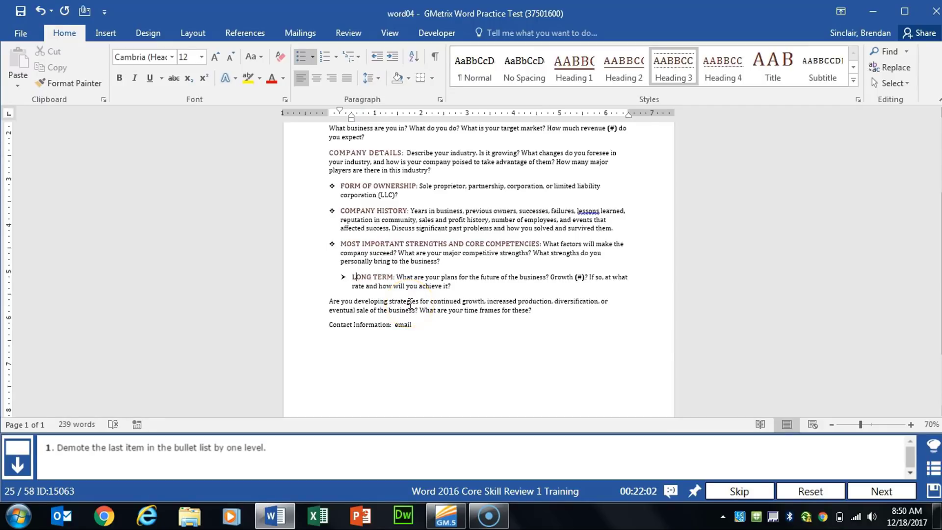
{"action": "left_click", "coordinate": [881, 491]}
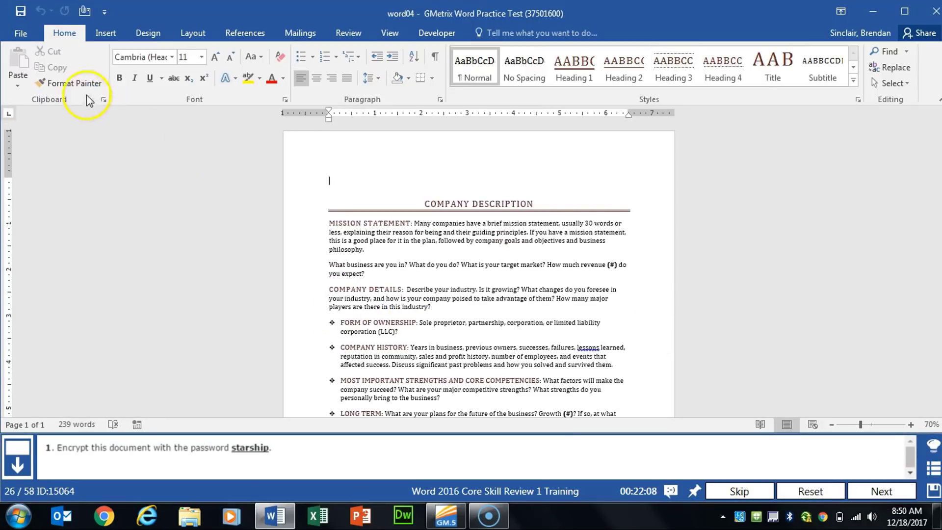
Encrypt the document, entering and confirming the password given in the task, and advance to the next task
{"action": "left_click", "coordinate": [22, 28]}
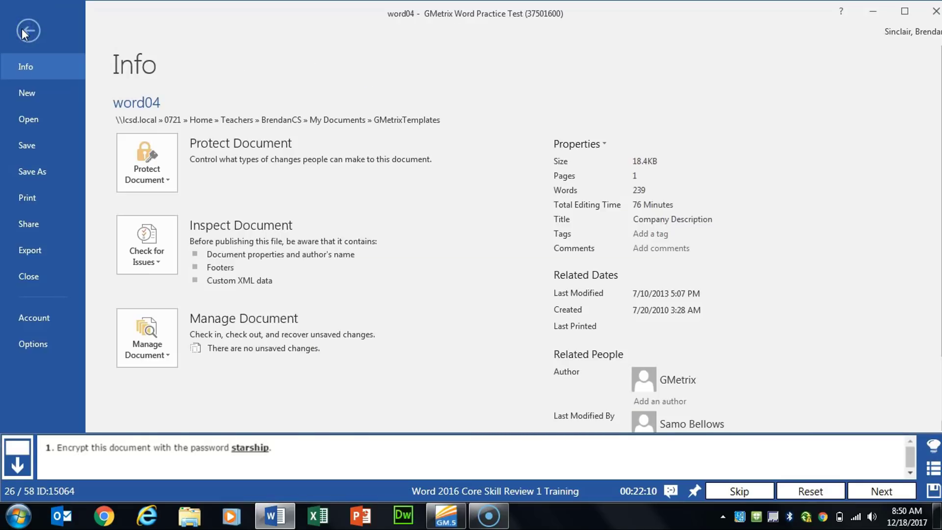
{"action": "left_click", "coordinate": [153, 180]}
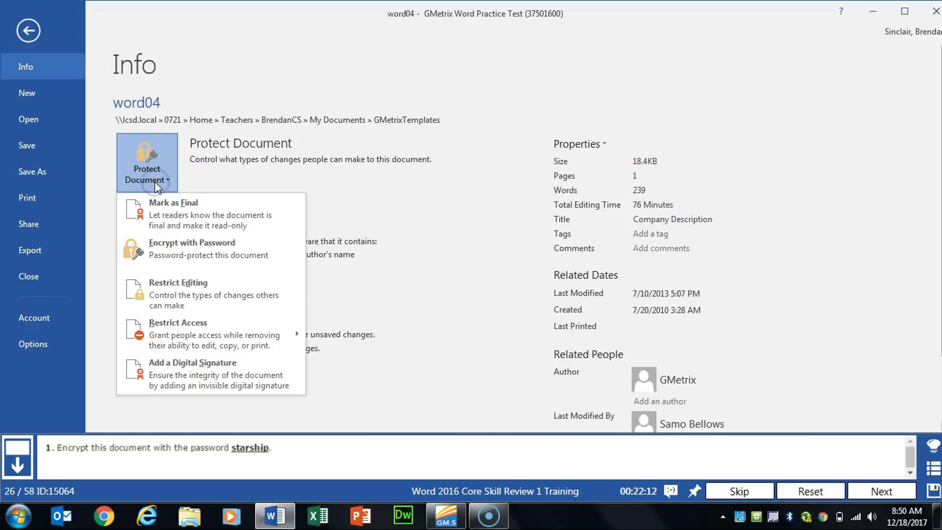
{"action": "left_click", "coordinate": [227, 254]}
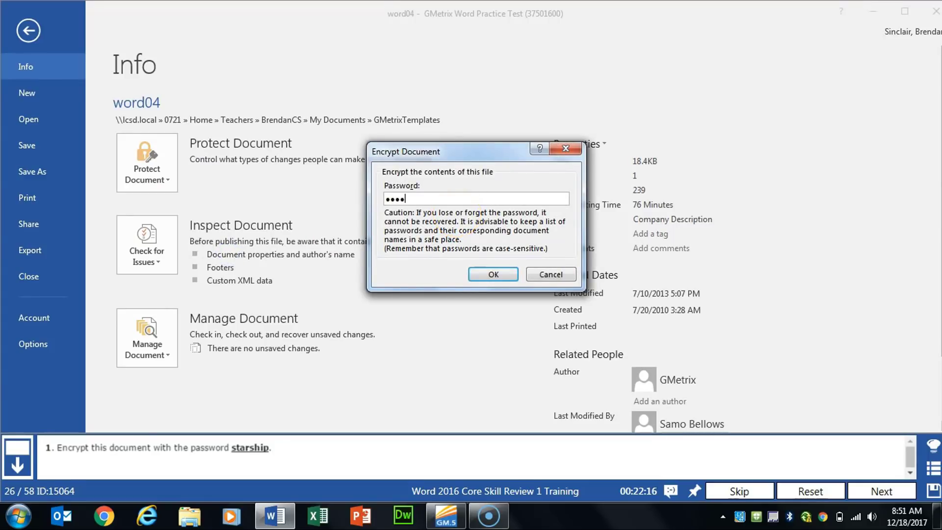
{"action": "key", "text": "Return"}
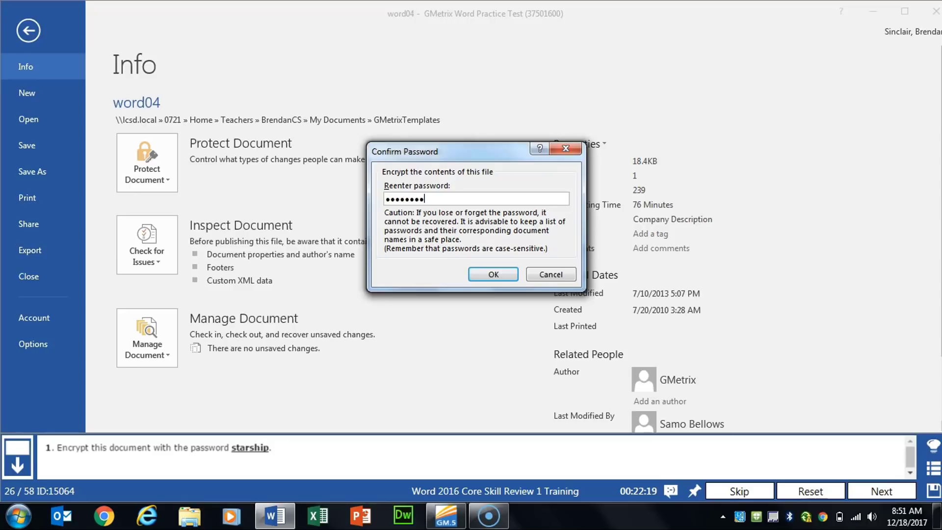
{"action": "key", "text": "Return"}
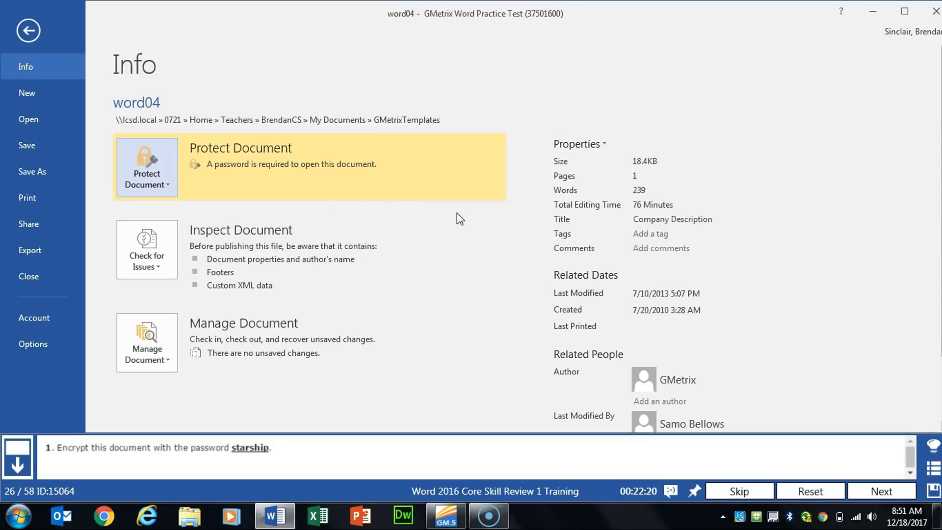
{"action": "left_click", "coordinate": [31, 31]}
{"action": "left_click", "coordinate": [899, 490]}
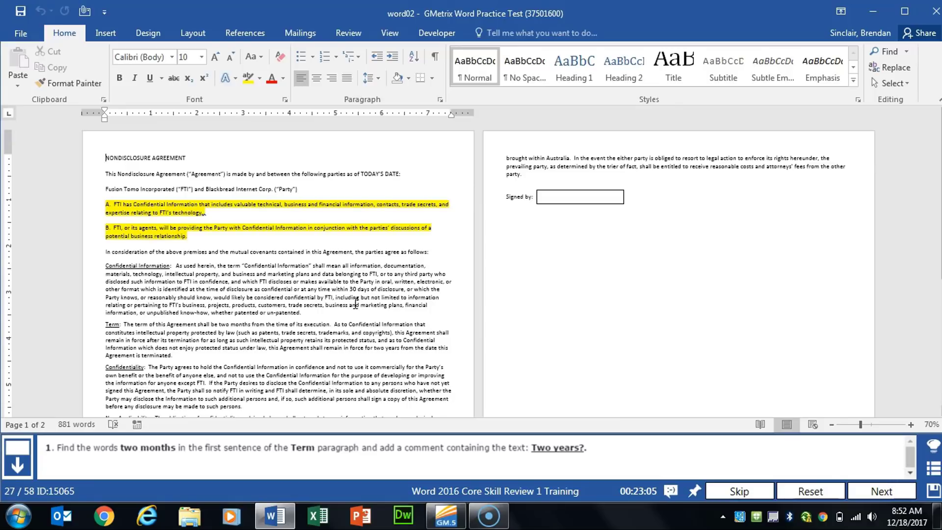
Add the comment "Two years?" to the words "two months" in the Term paragraph and advance to the next task
{"action": "scroll", "coordinate": [356, 304], "scroll_direction": "up", "scroll_amount": 4}
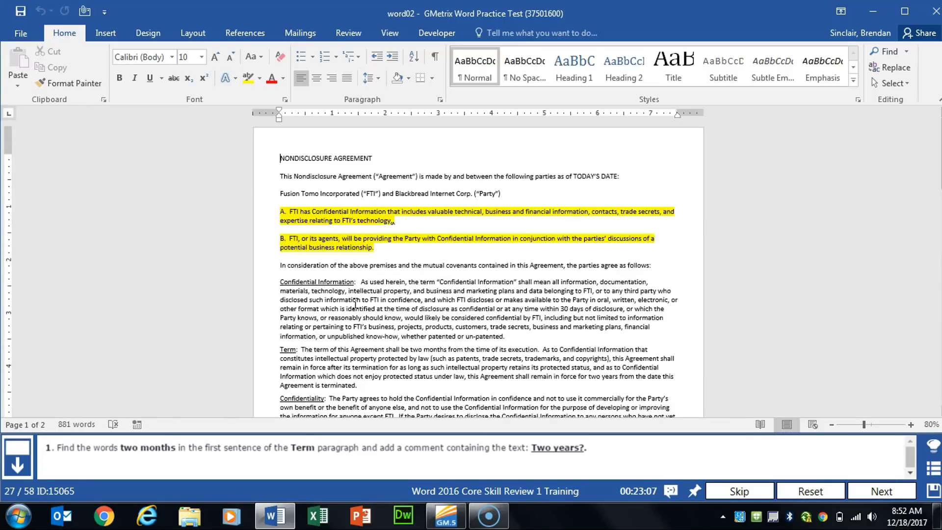
{"action": "scroll", "coordinate": [461, 300], "scroll_direction": "down", "scroll_amount": 6}
{"action": "left_click", "coordinate": [466, 299]}
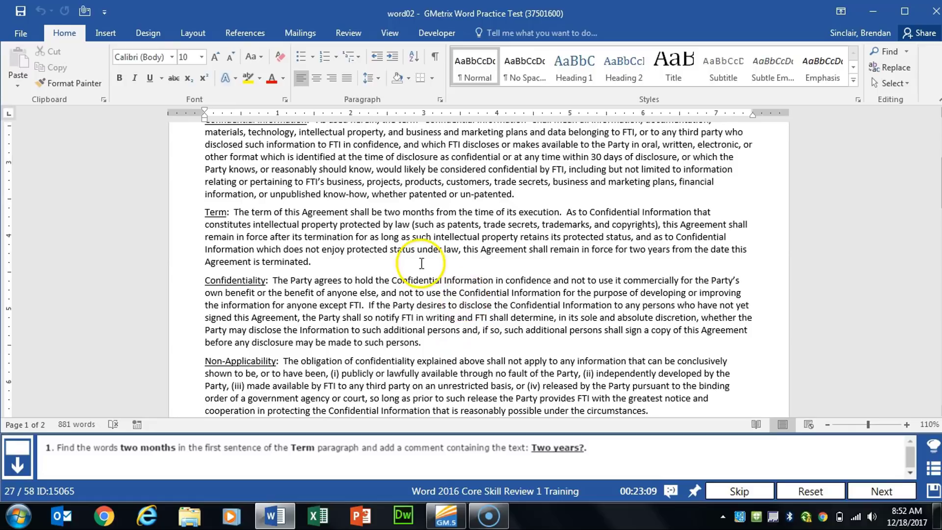
{"action": "mouse_move", "coordinate": [374, 212]}
{"action": "left_mouse_down"}
{"action": "mouse_move", "coordinate": [431, 212]}
{"action": "mouse_move", "coordinate": [386, 211]}
{"action": "left_mouse_up"}
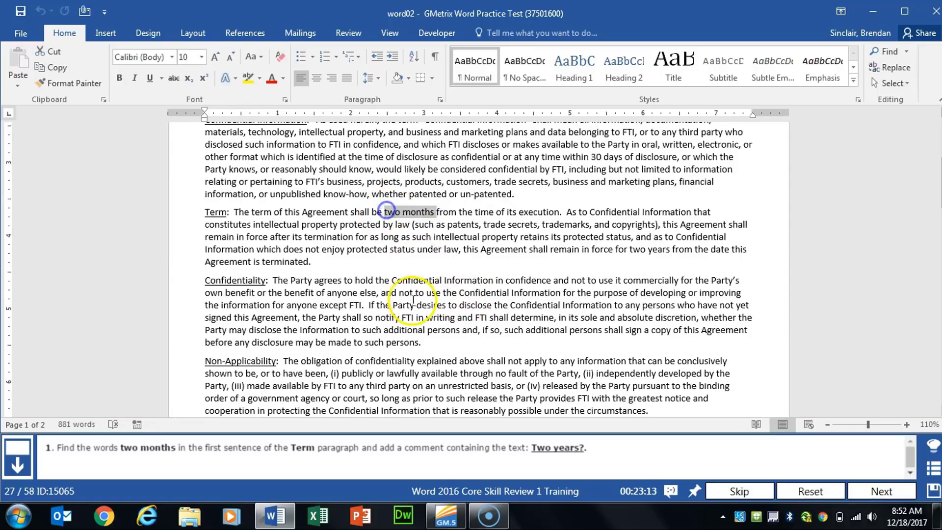
{"action": "left_click", "coordinate": [349, 33]}
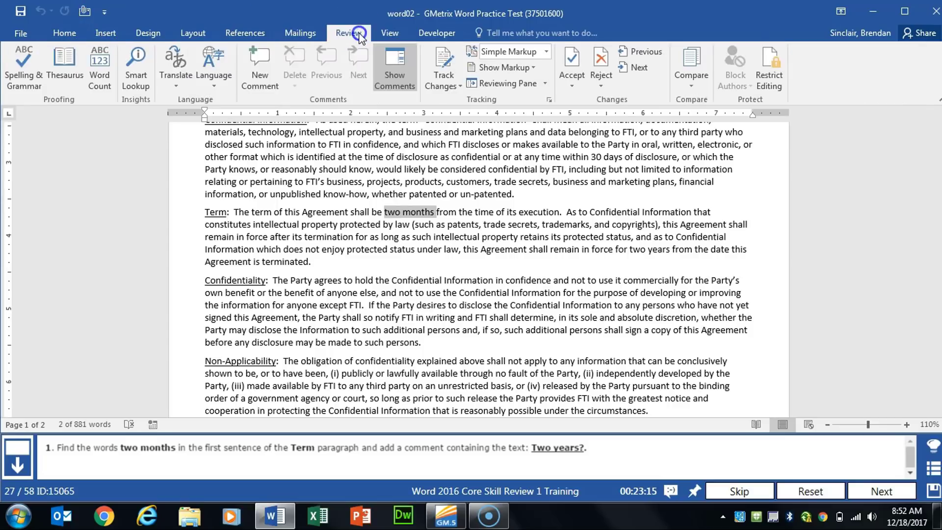
{"action": "left_click", "coordinate": [266, 70]}
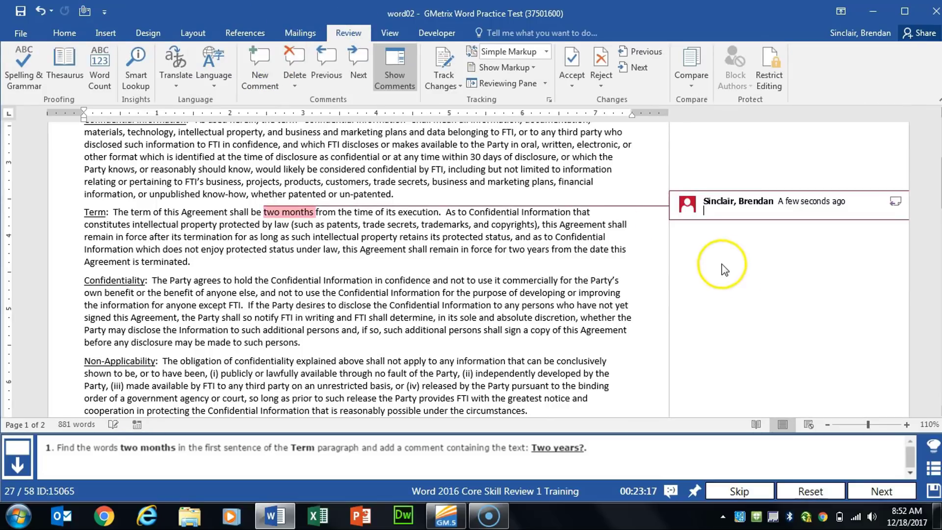
{"action": "type", "text": "T"}
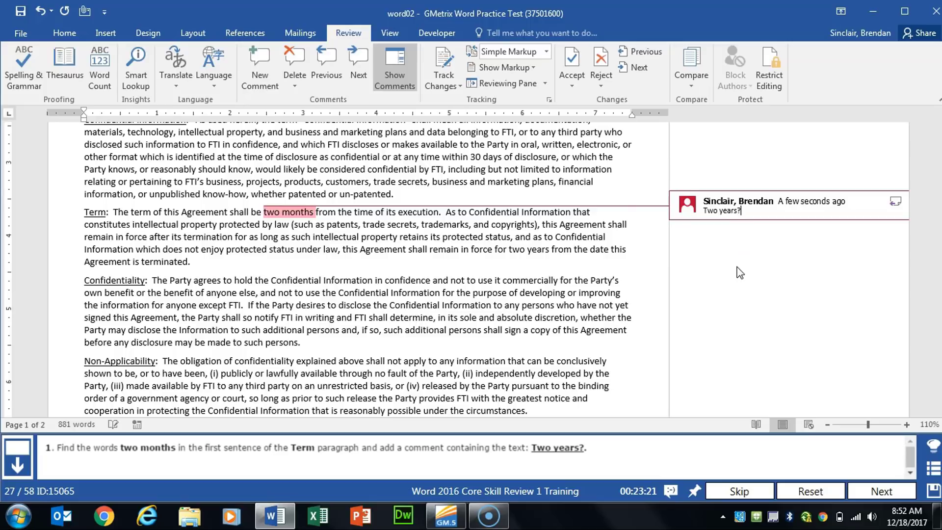
{"action": "left_click", "coordinate": [619, 248]}
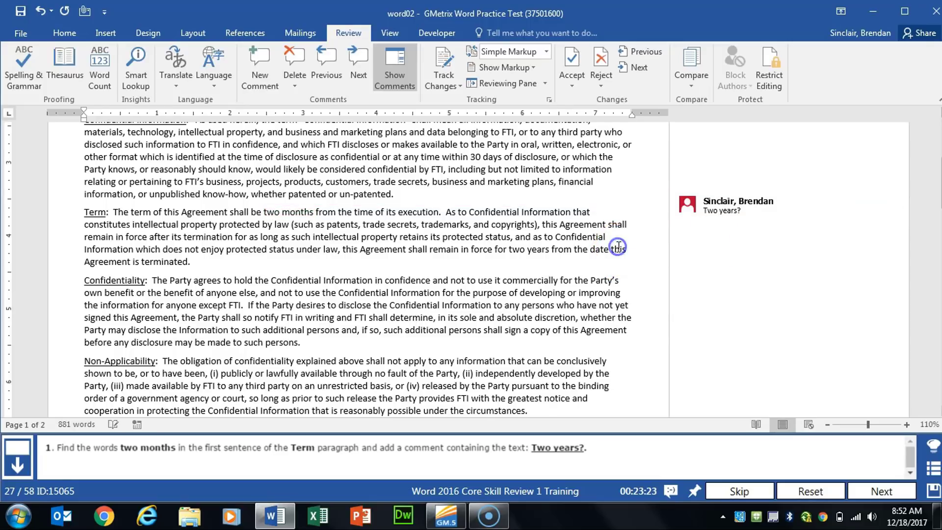
{"action": "left_click", "coordinate": [882, 491]}
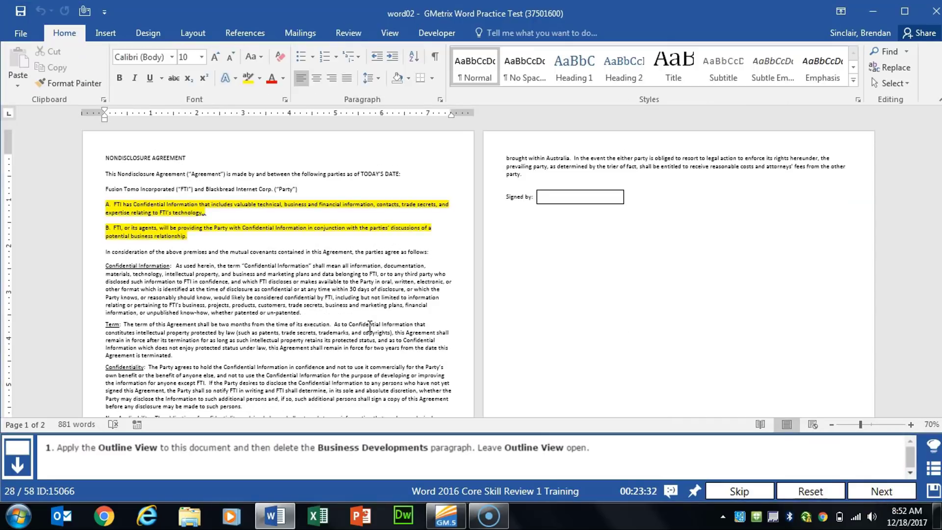
Show the nondisclosure agreement in Outline View, delete the whole Business Developments paragraph, and advance to the next task
{"action": "left_click", "coordinate": [391, 33]}
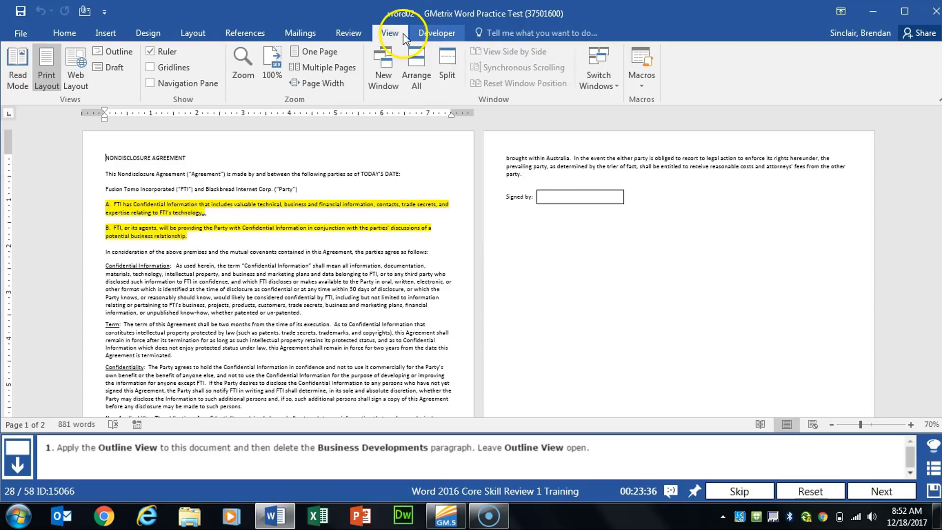
{"action": "left_click", "coordinate": [110, 55]}
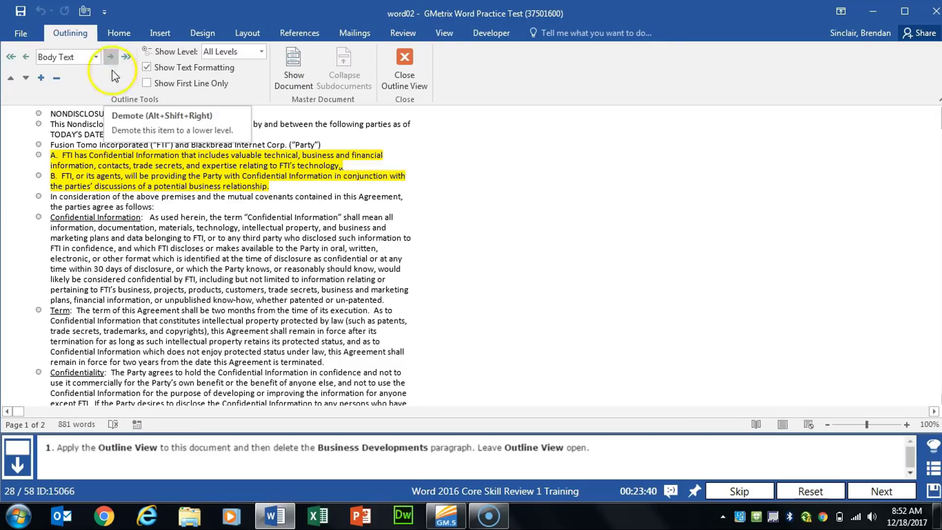
{"action": "scroll", "coordinate": [97, 237], "scroll_direction": "down", "scroll_amount": 3}
{"action": "scroll", "coordinate": [98, 236], "scroll_direction": "down", "scroll_amount": 3}
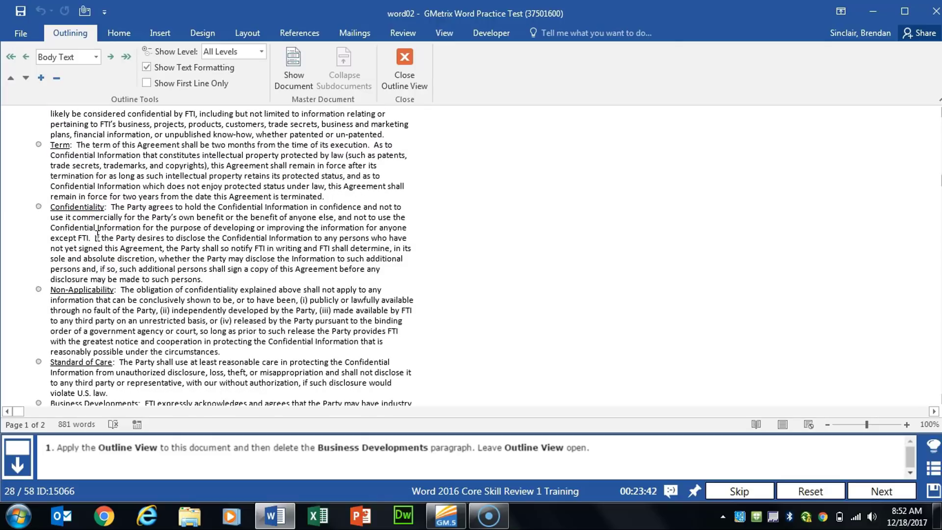
{"action": "scroll", "coordinate": [192, 295], "scroll_direction": "down", "scroll_amount": 4}
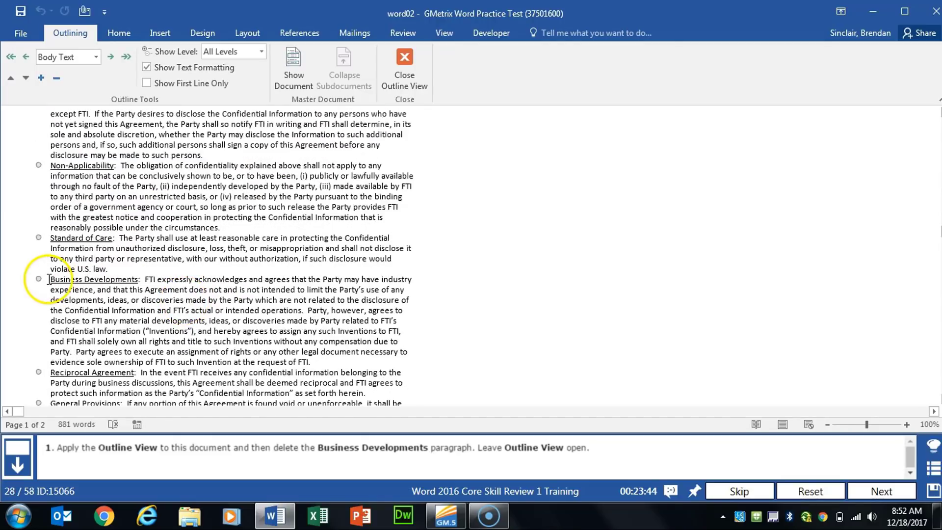
{"action": "left_click_drag", "start_coordinate": [50, 279], "coordinate": [330, 362]}
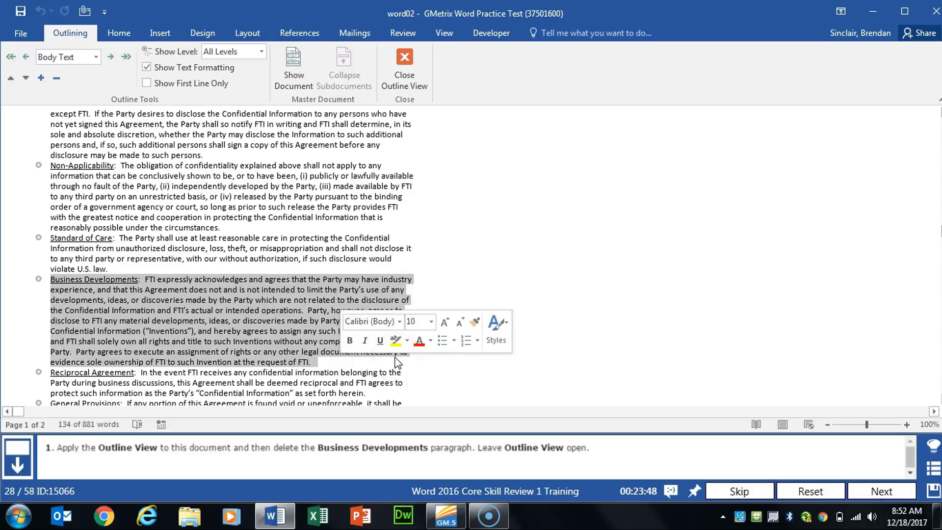
{"action": "key", "text": "Delete"}
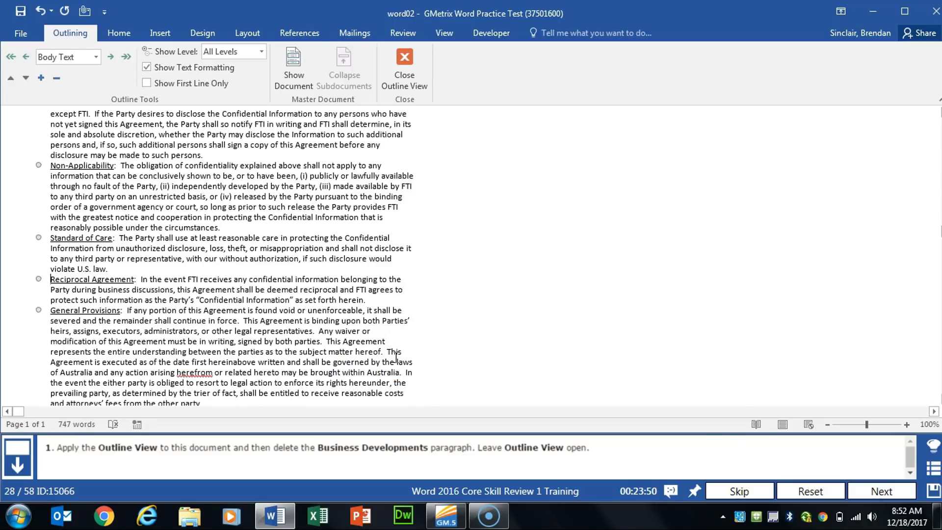
{"action": "left_click", "coordinate": [878, 491]}
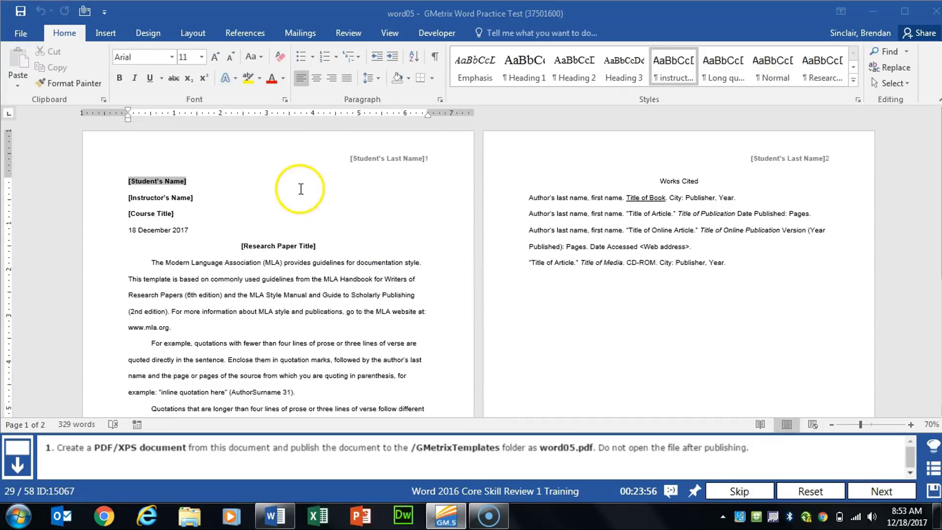
Start exporting the word05 research paper as a PDF/XPS document
{"action": "left_click", "coordinate": [20, 33]}
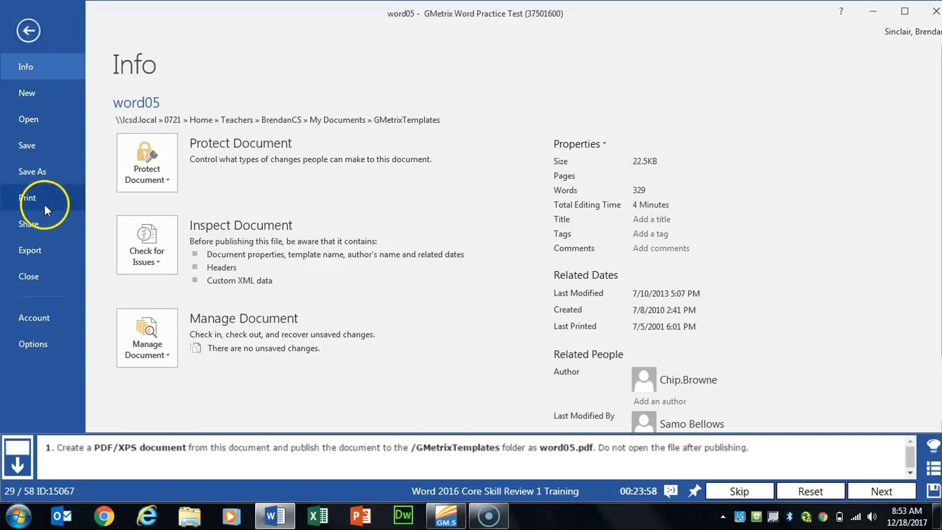
{"action": "left_click", "coordinate": [36, 256]}
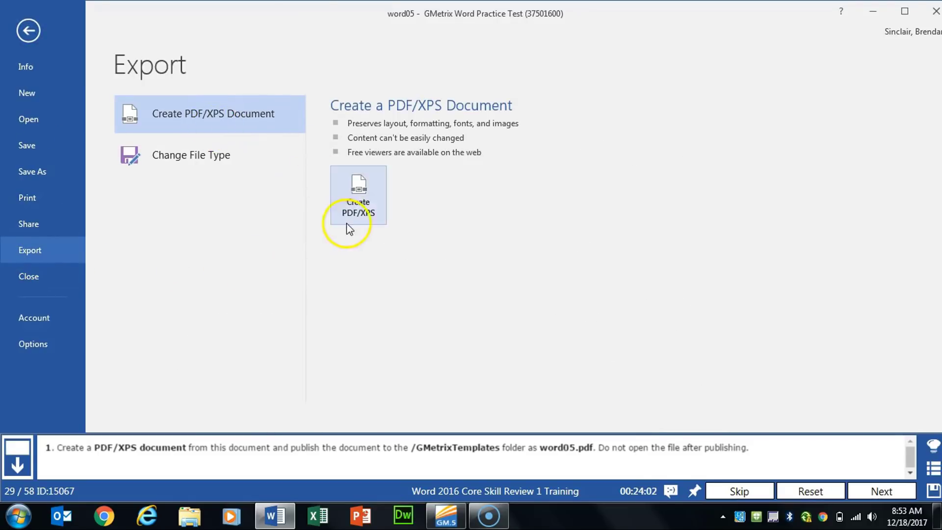
{"action": "left_click", "coordinate": [360, 222]}
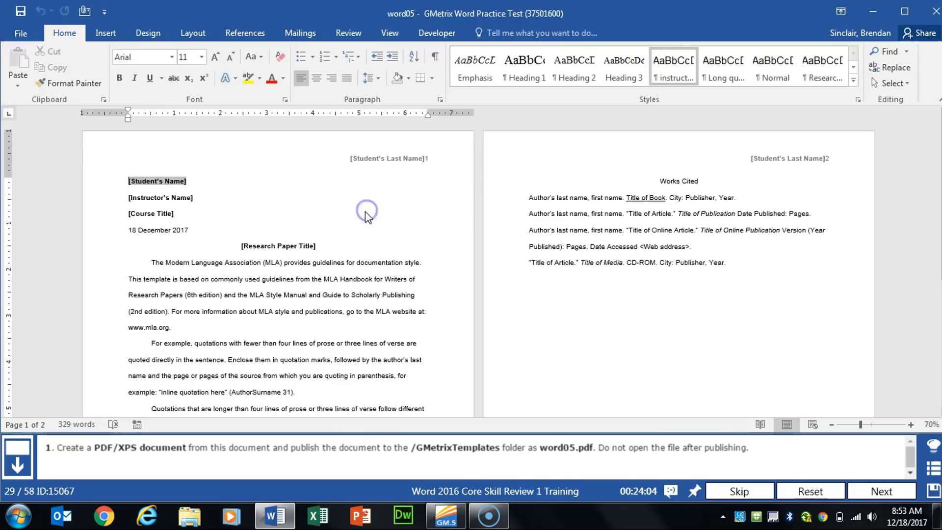
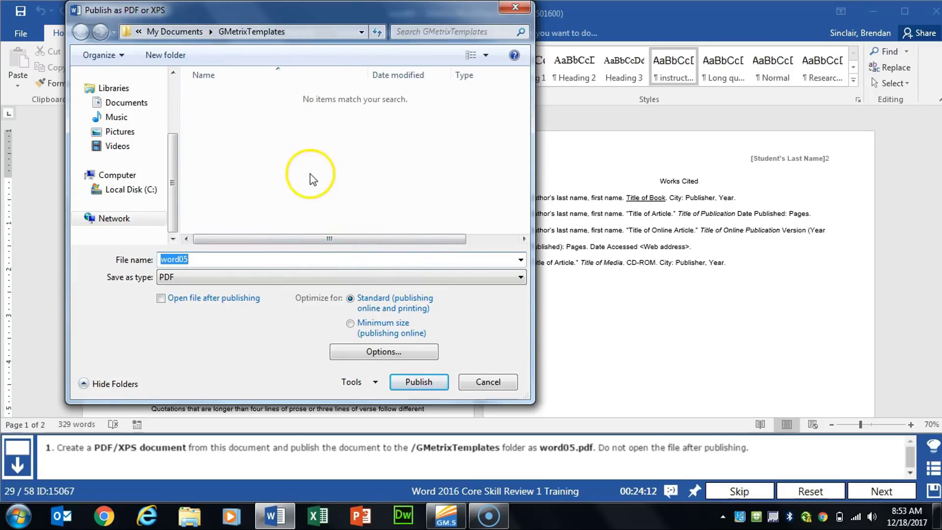
Publish the document as the PDF word05 in the GMetrixTemplates folder without opening it, and advance to the next task
{"action": "left_click", "coordinate": [235, 277]}
{"action": "left_click", "coordinate": [237, 275]}
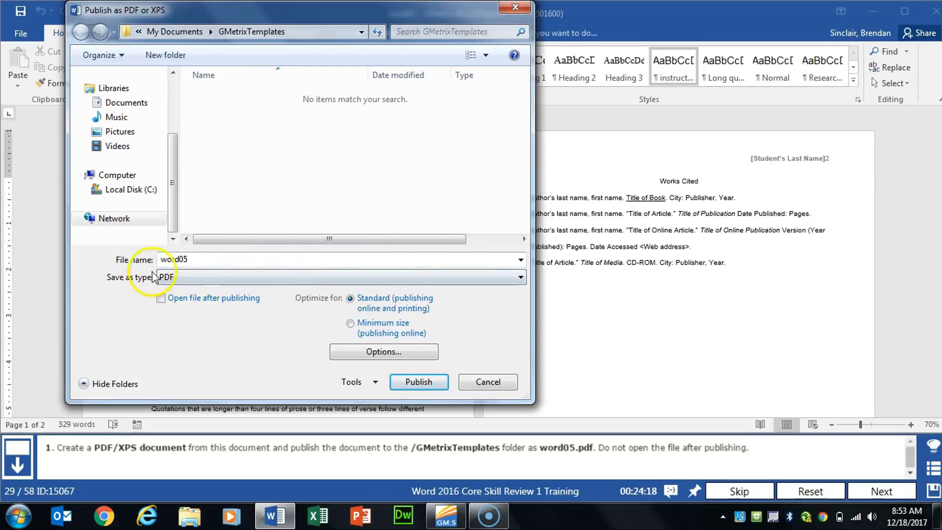
{"action": "left_click", "coordinate": [431, 382]}
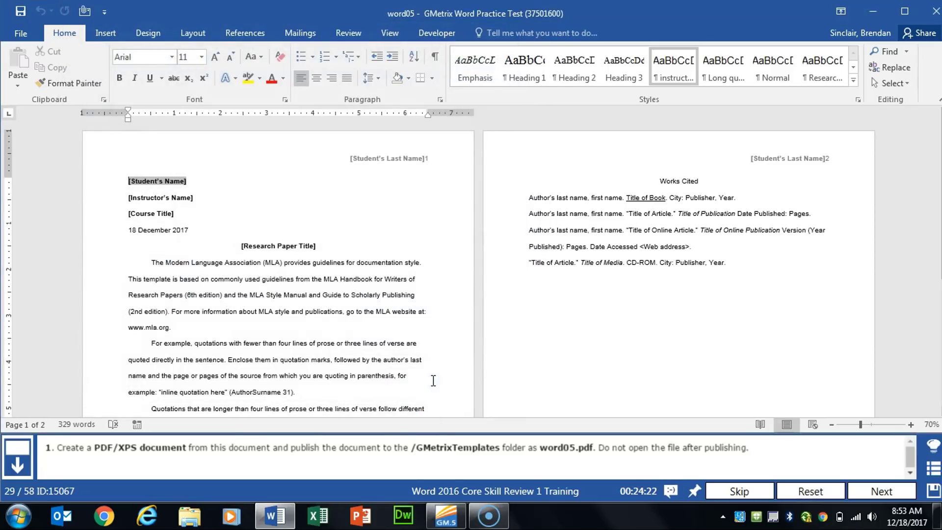
{"action": "left_click", "coordinate": [878, 493]}
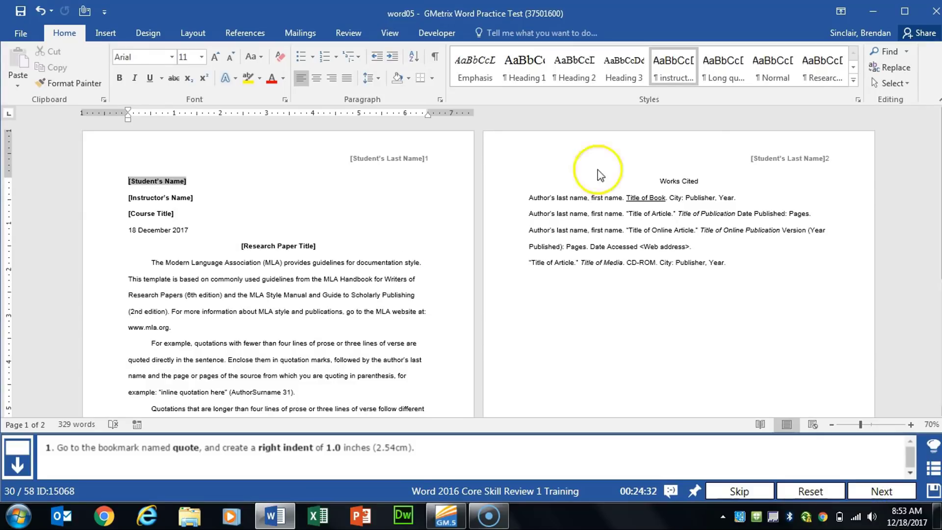
Go to the bookmark named quote
{"action": "left_click", "coordinate": [906, 51]}
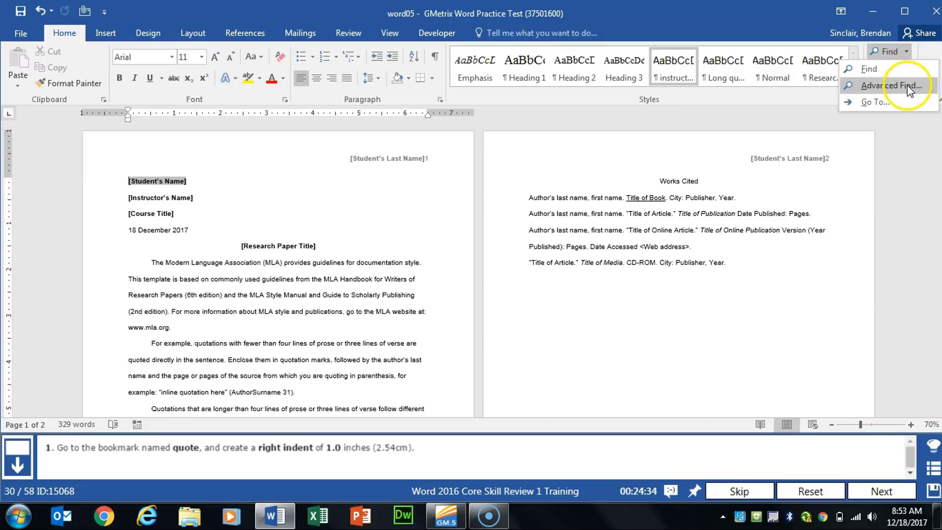
{"action": "left_click", "coordinate": [916, 82]}
{"action": "left_click", "coordinate": [381, 162]}
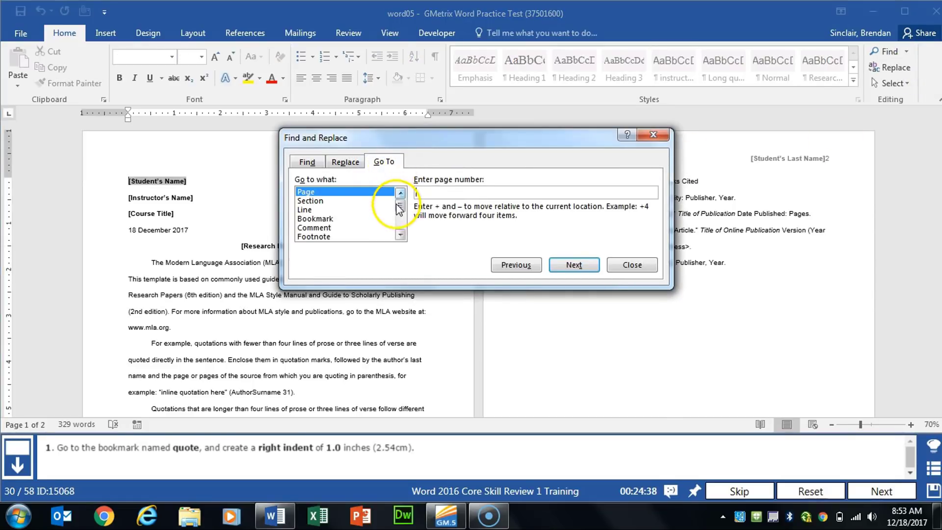
{"action": "left_click", "coordinate": [321, 219]}
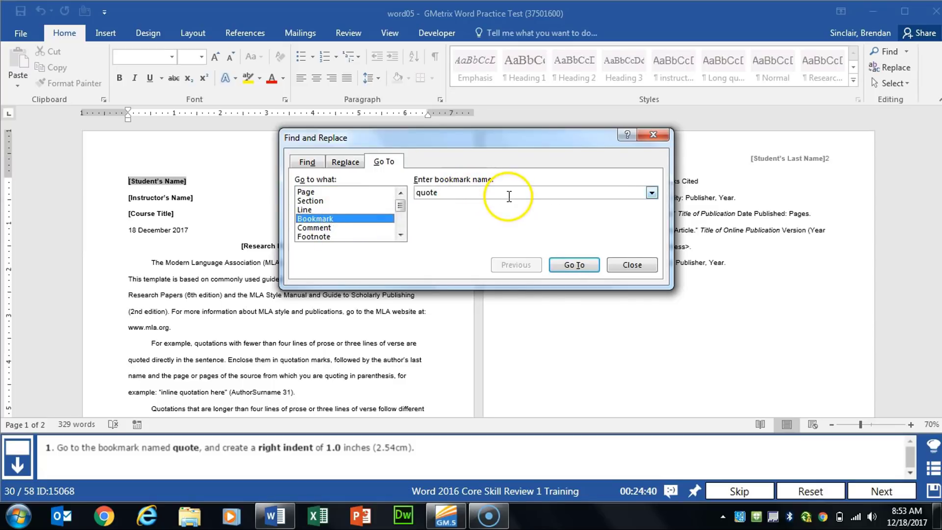
{"action": "left_click", "coordinate": [584, 269]}
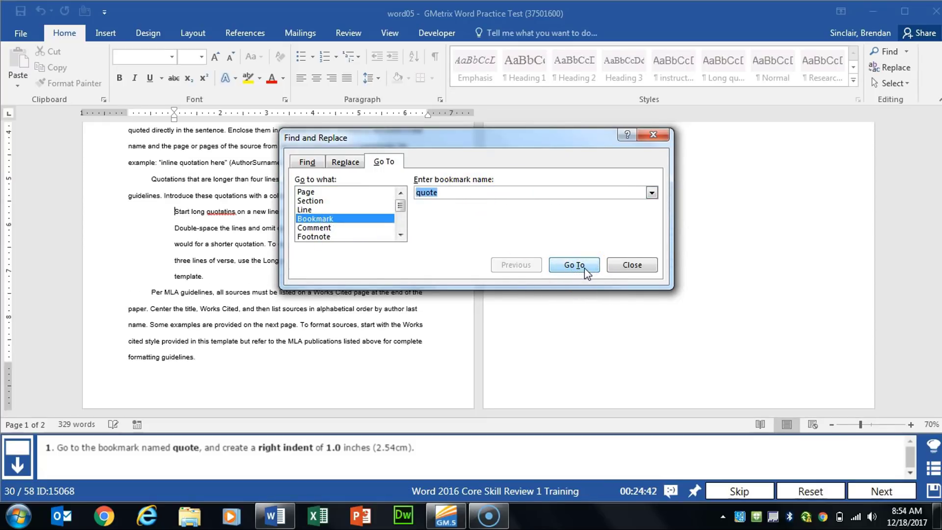
{"action": "left_click", "coordinate": [631, 265]}
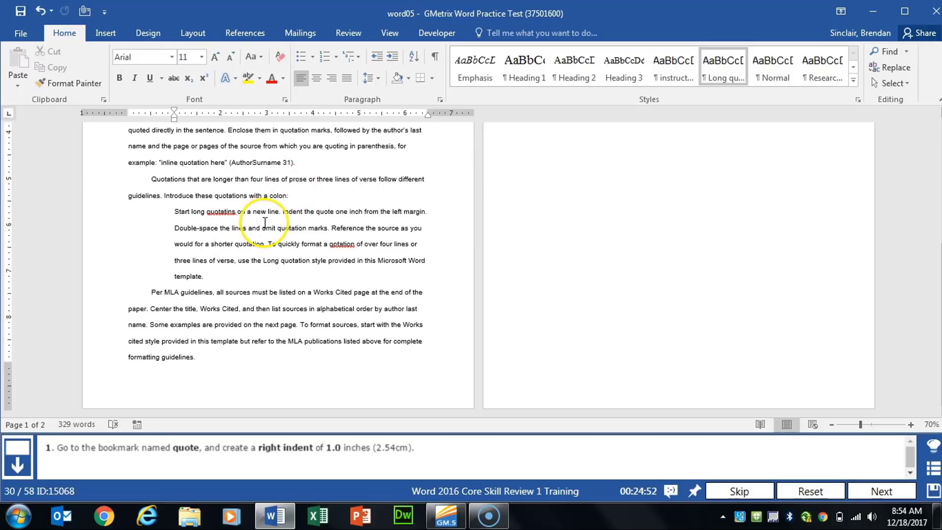
Set a right indent of 1 inch for the bookmarked long quotation paragraph and advance to the next task
{"action": "left_click", "coordinate": [440, 100]}
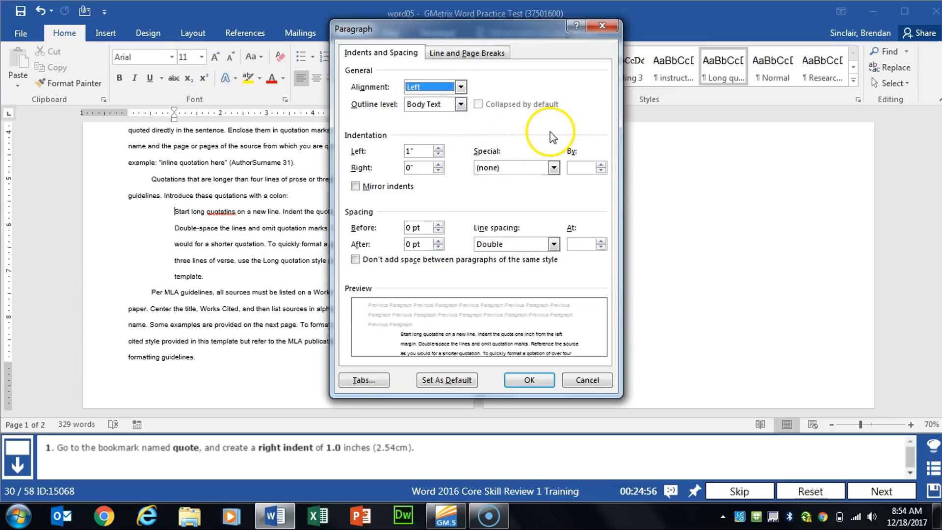
{"action": "left_click_drag", "start_coordinate": [504, 31], "coordinate": [658, 40]}
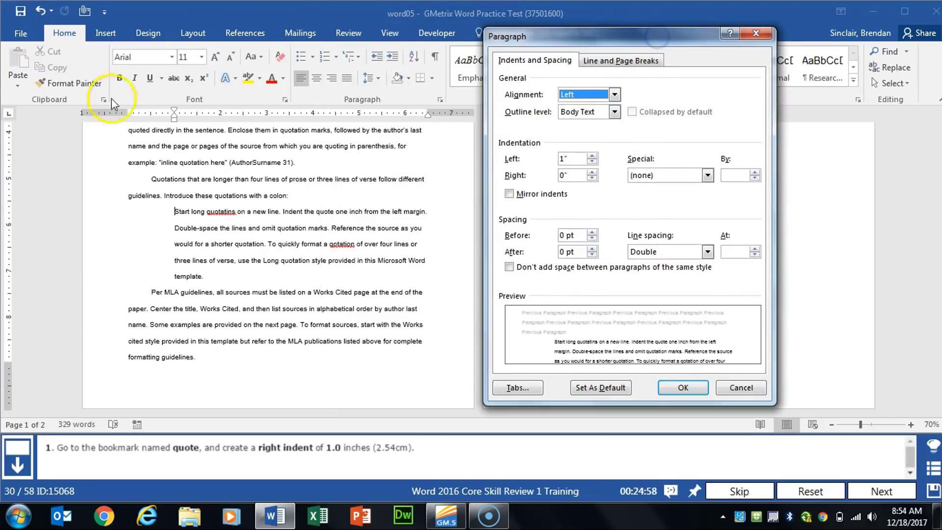
{"action": "left_click", "coordinate": [540, 175]}
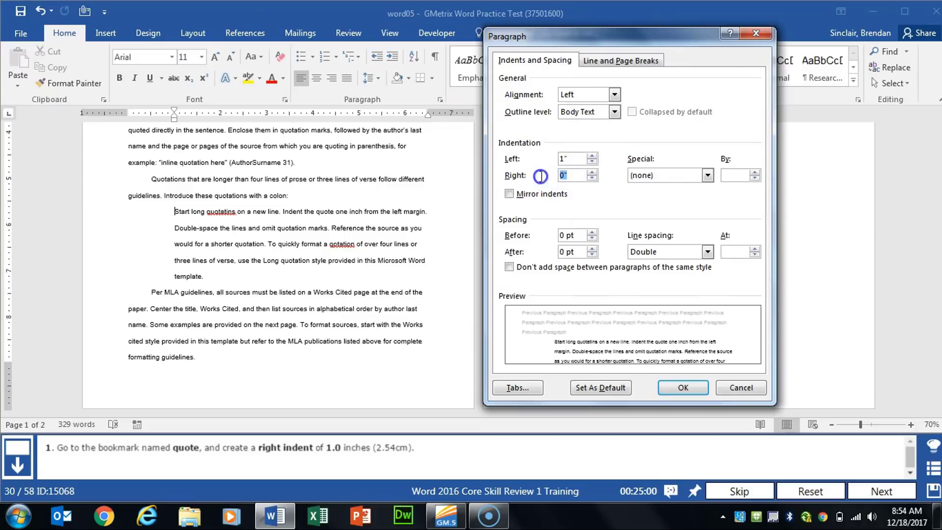
{"action": "type", "text": "1"}
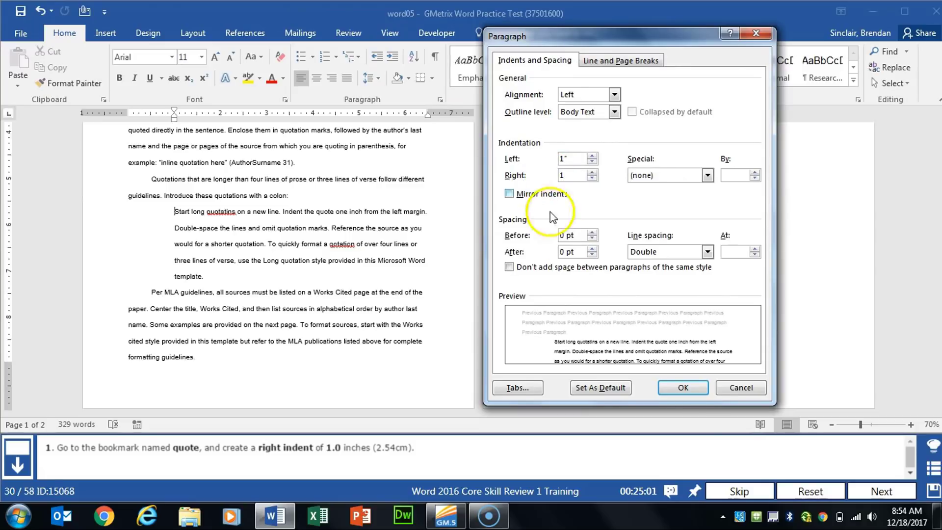
{"action": "left_click", "coordinate": [683, 387]}
{"action": "left_click", "coordinate": [868, 493]}
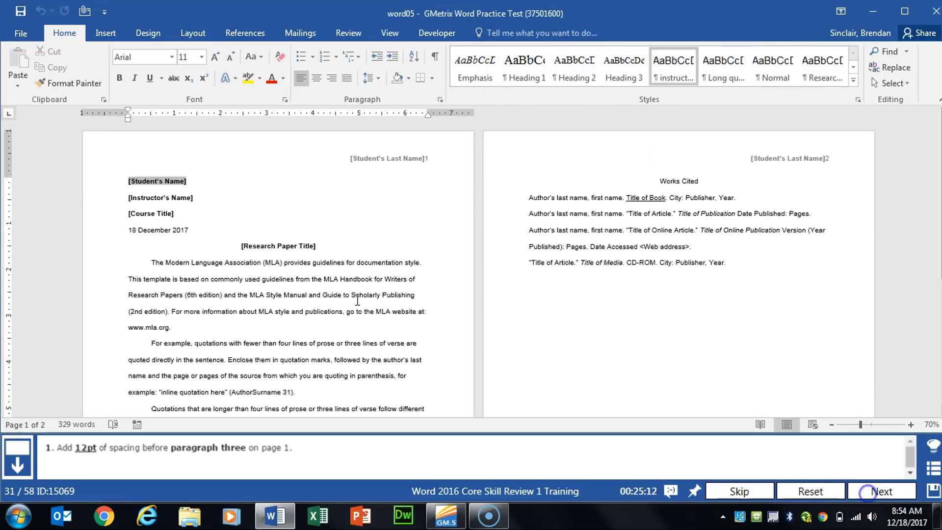
Set 12 pt spacing before the third body paragraph on page 1, starting "Quotations that are longer", and advance to the next task
{"action": "scroll", "coordinate": [357, 298], "scroll_direction": "down", "scroll_amount": 3}
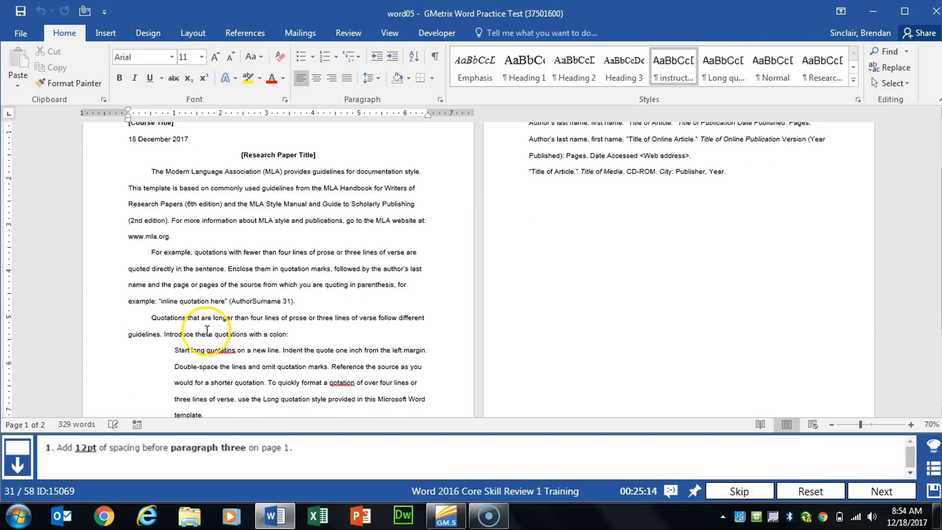
{"action": "left_click", "coordinate": [146, 319]}
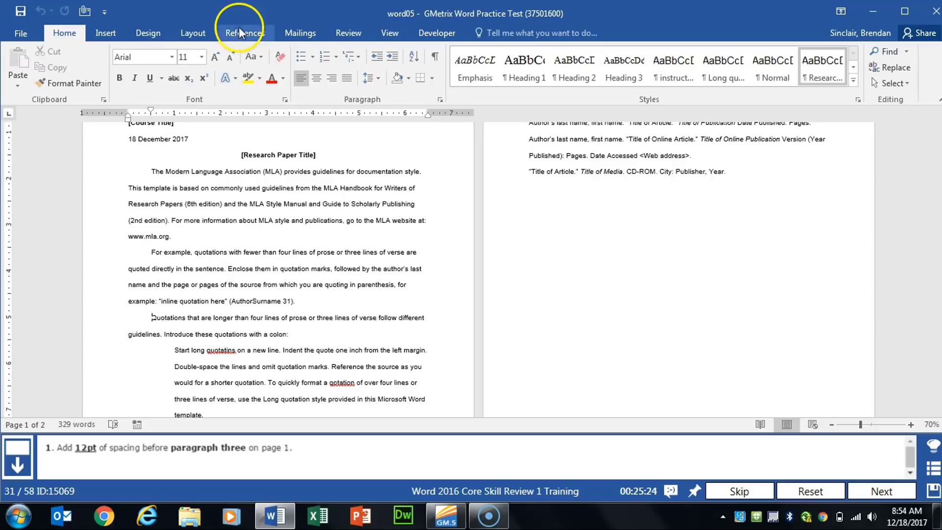
{"action": "left_click", "coordinate": [205, 37]}
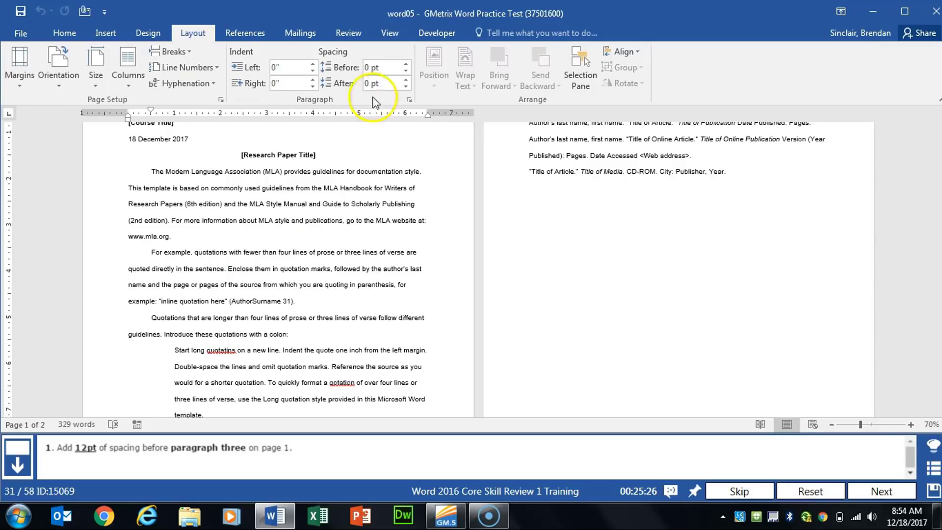
{"action": "left_click", "coordinate": [337, 69]}
{"action": "left_click", "coordinate": [313, 68]}
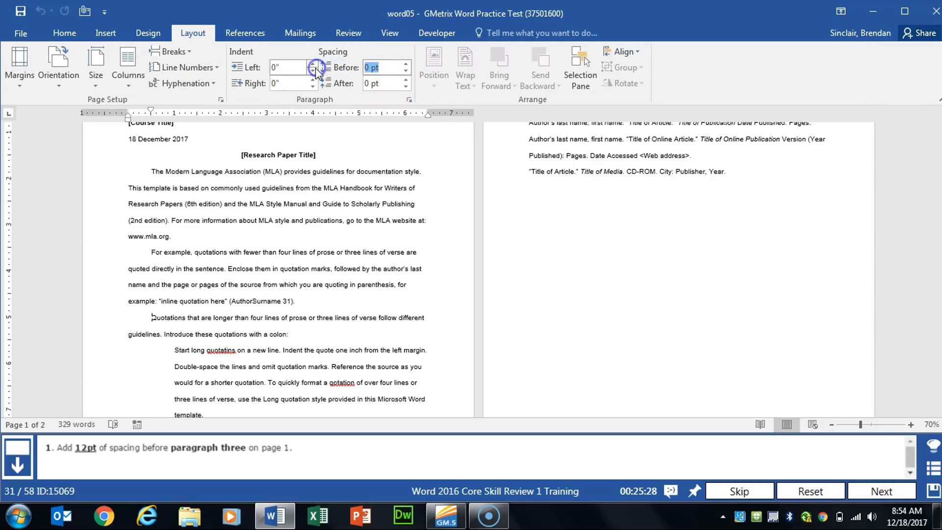
{"action": "type", "text": "12"}
{"action": "left_click", "coordinate": [398, 69]}
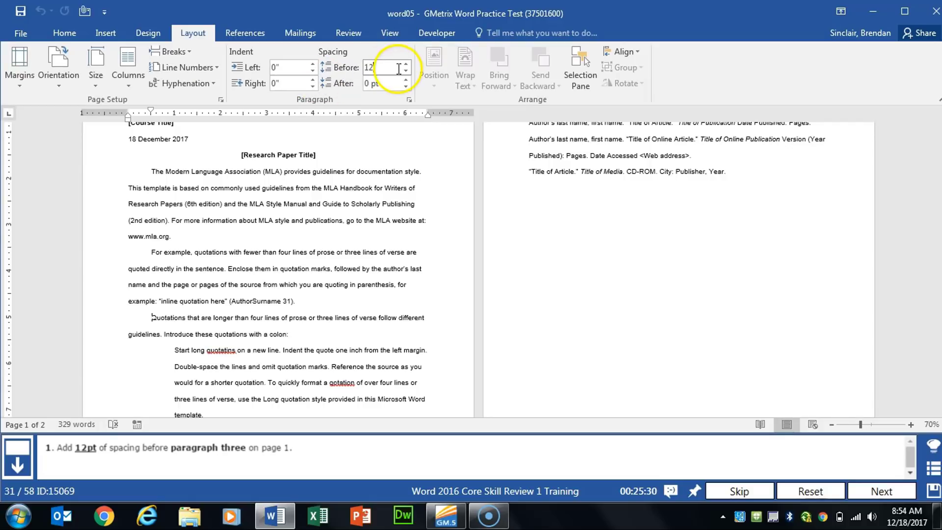
{"action": "key", "text": "Return"}
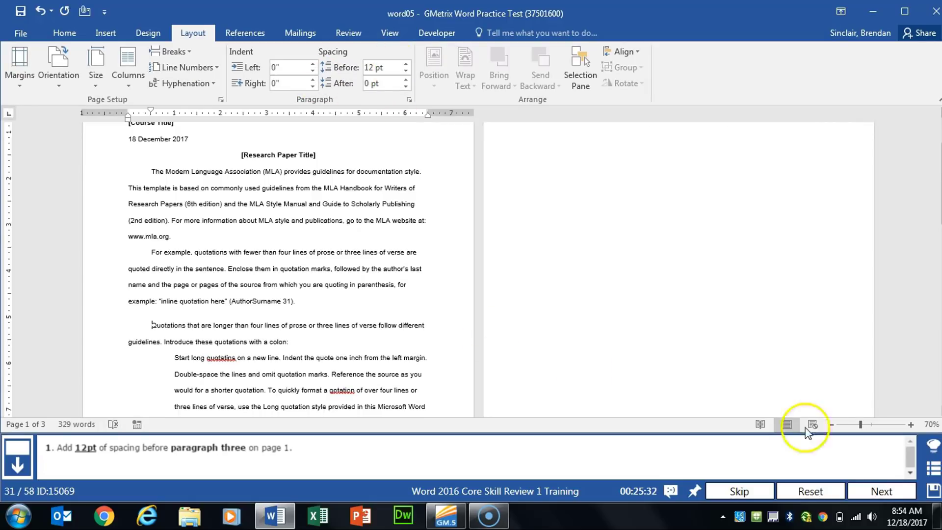
{"action": "left_click", "coordinate": [896, 493]}
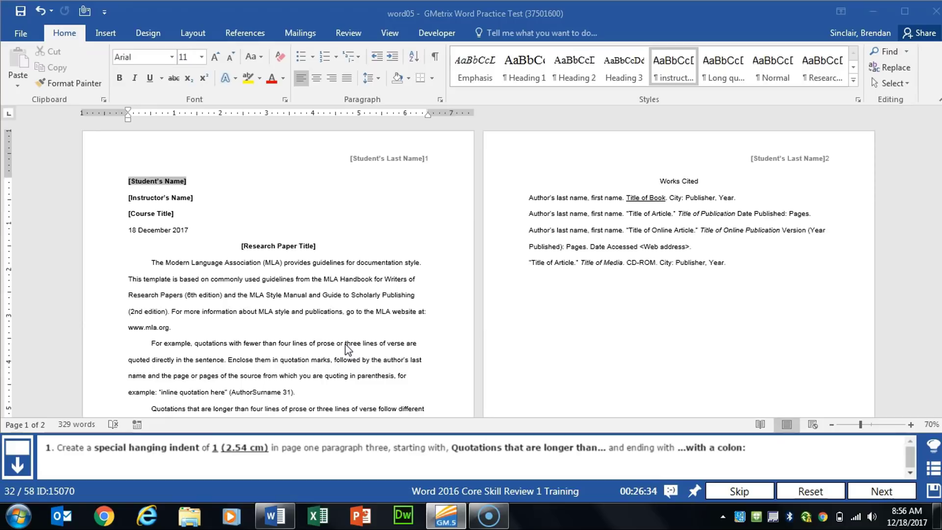
Apply a special hanging indent of 1 inch to the paragraph starting "Quotations that are longer than" and advance to the next task
{"action": "scroll", "coordinate": [347, 349], "scroll_direction": "down", "scroll_amount": 3}
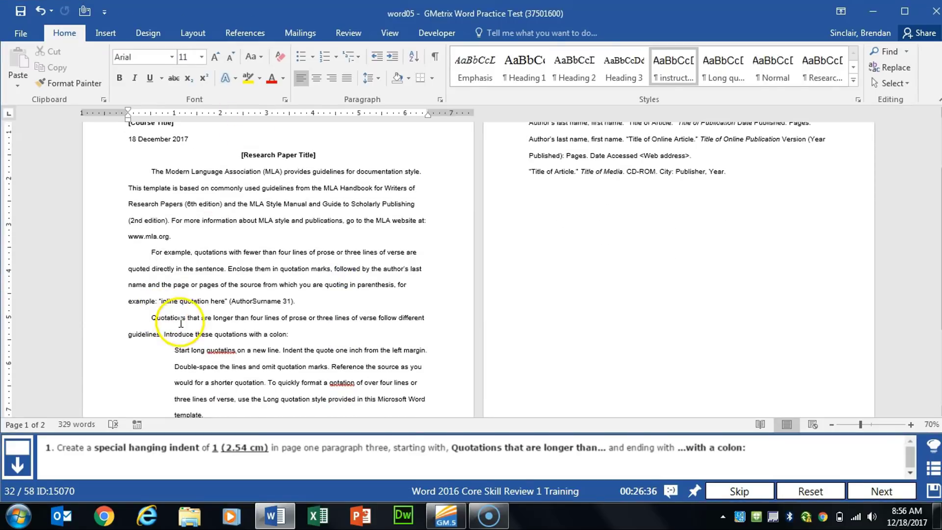
{"action": "left_click", "coordinate": [181, 324]}
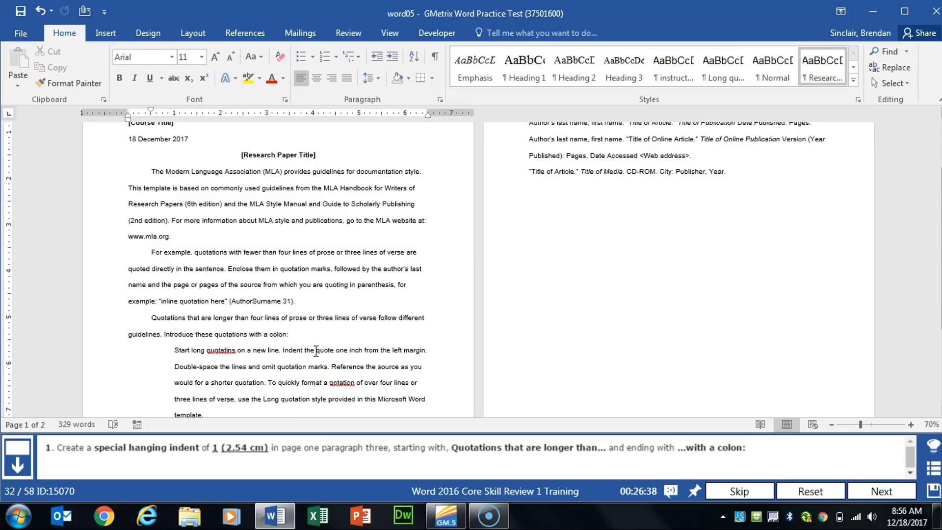
{"action": "left_click", "coordinate": [63, 33]}
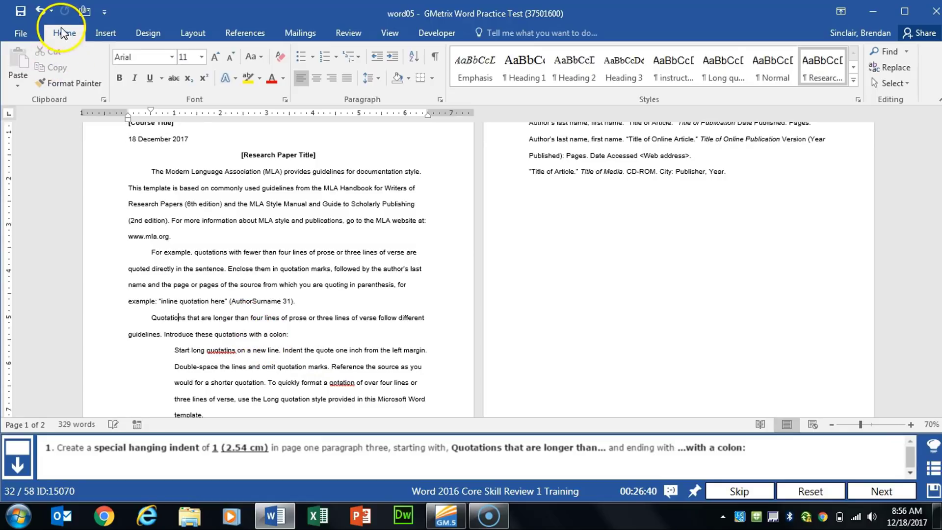
{"action": "left_click", "coordinate": [440, 101]}
{"action": "left_click", "coordinate": [432, 119]}
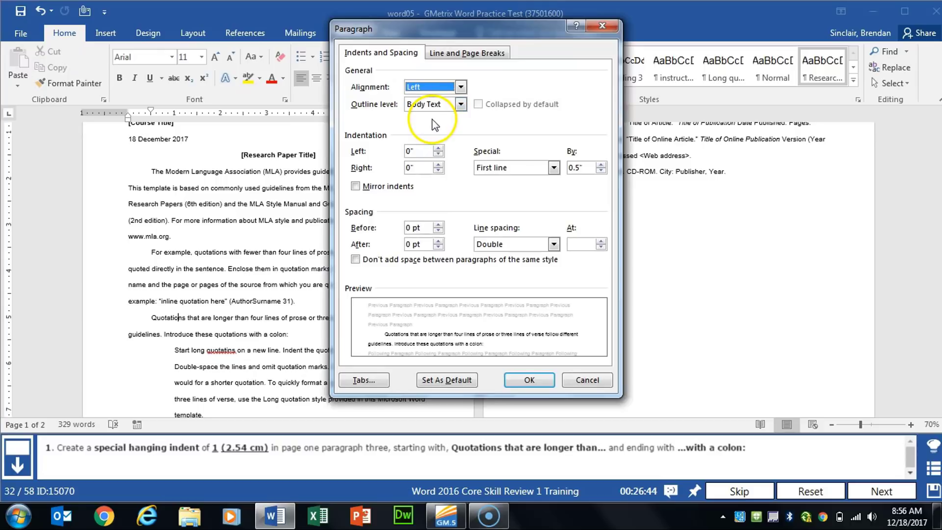
{"action": "left_click", "coordinate": [513, 167]}
{"action": "left_click", "coordinate": [522, 195]}
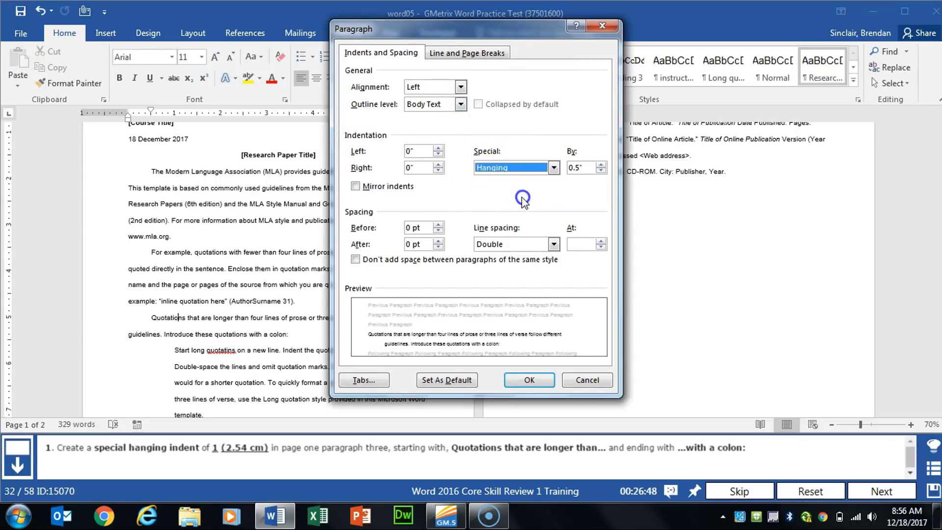
{"action": "key", "text": "Tab"}
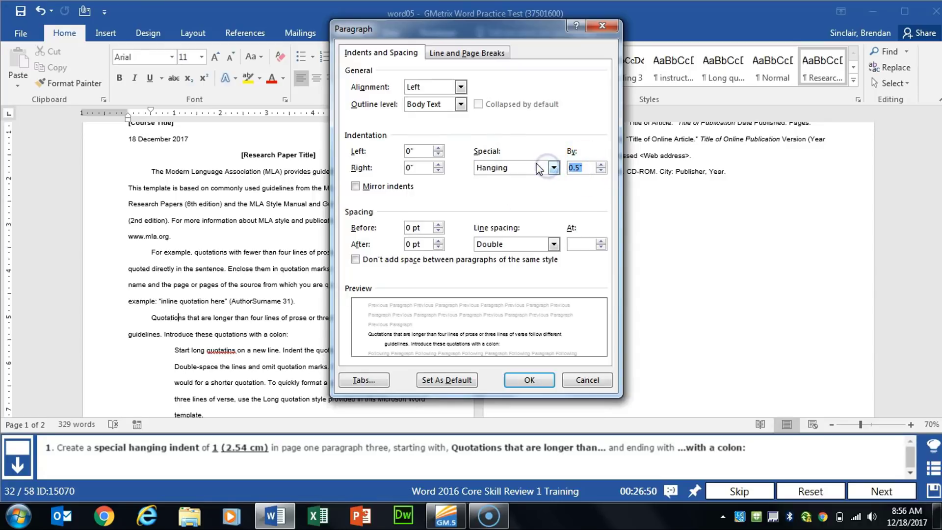
{"action": "type", "text": "1"}
{"action": "key", "text": "Tab"}
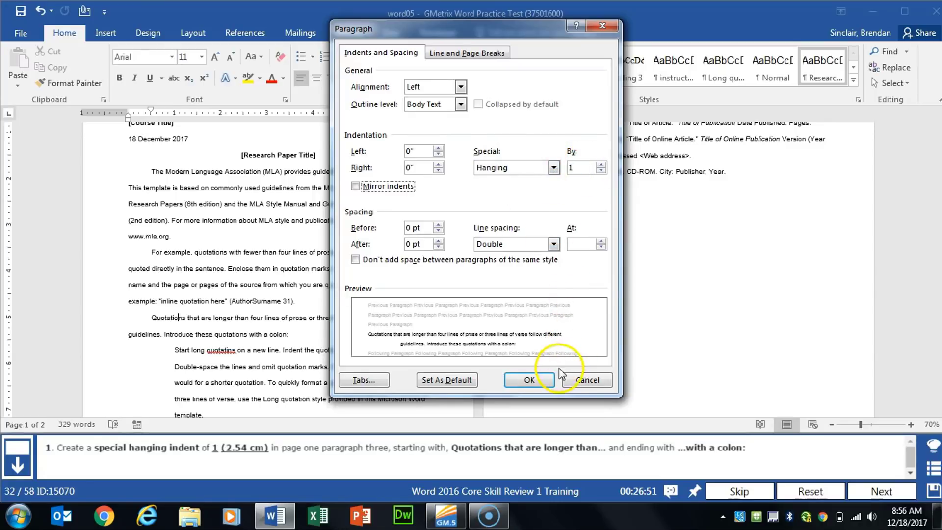
{"action": "left_click", "coordinate": [529, 381]}
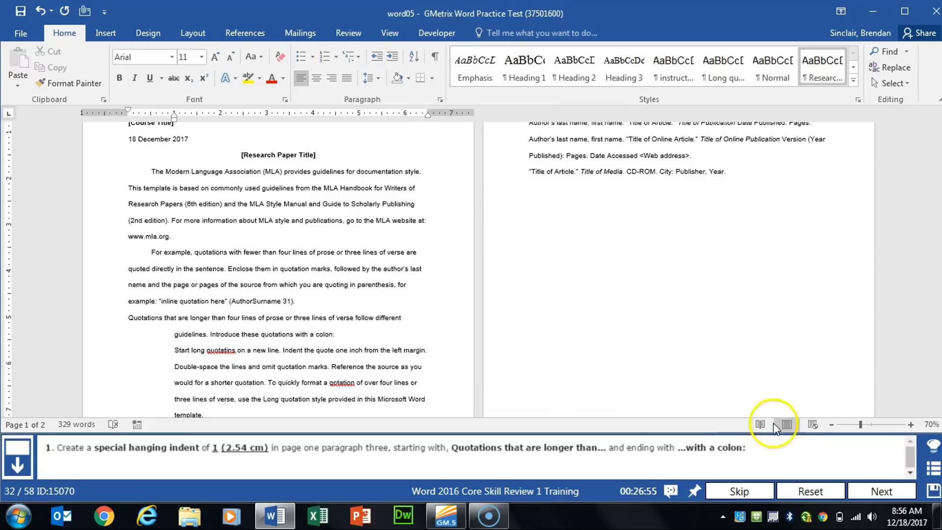
{"action": "left_click", "coordinate": [866, 489]}
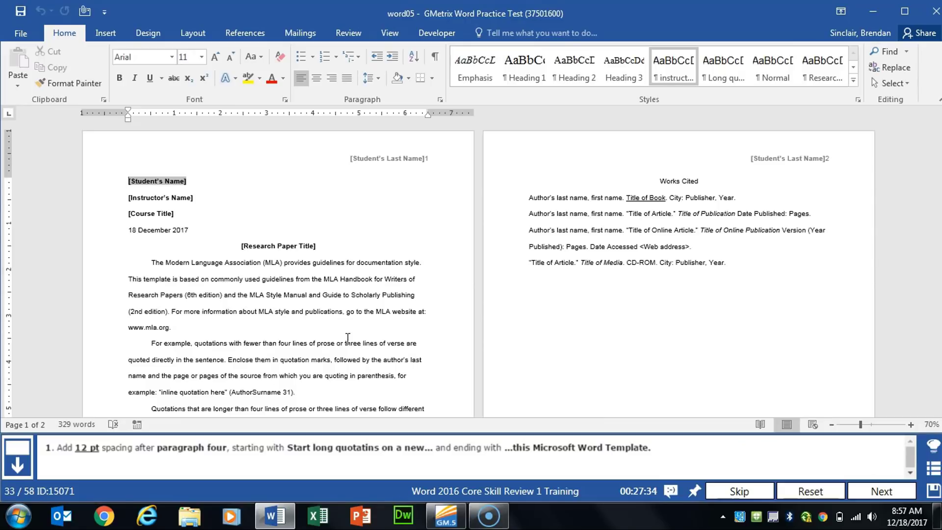
Set 12 pt spacing after paragraph four, starting "Start long quotatins on a new", and advance to the next task
{"action": "scroll", "coordinate": [347, 338], "scroll_direction": "down", "scroll_amount": 3}
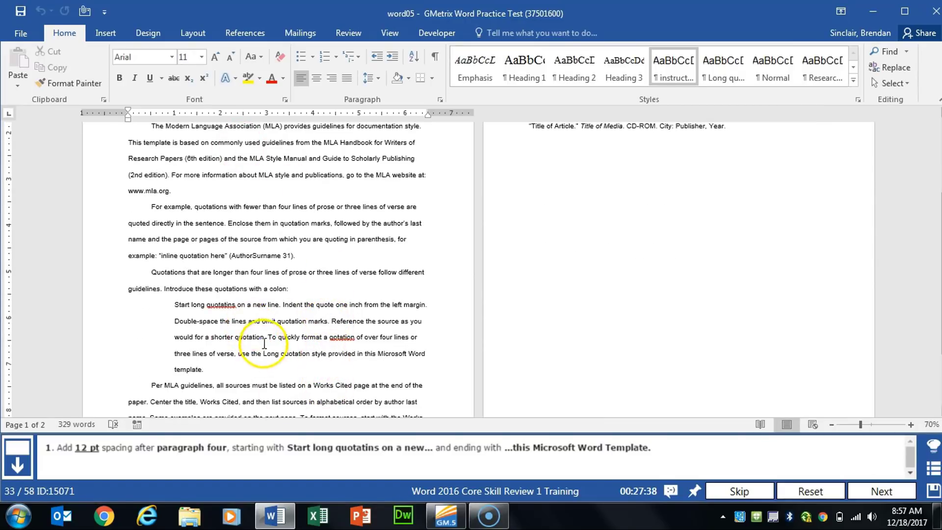
{"action": "left_click", "coordinate": [264, 337]}
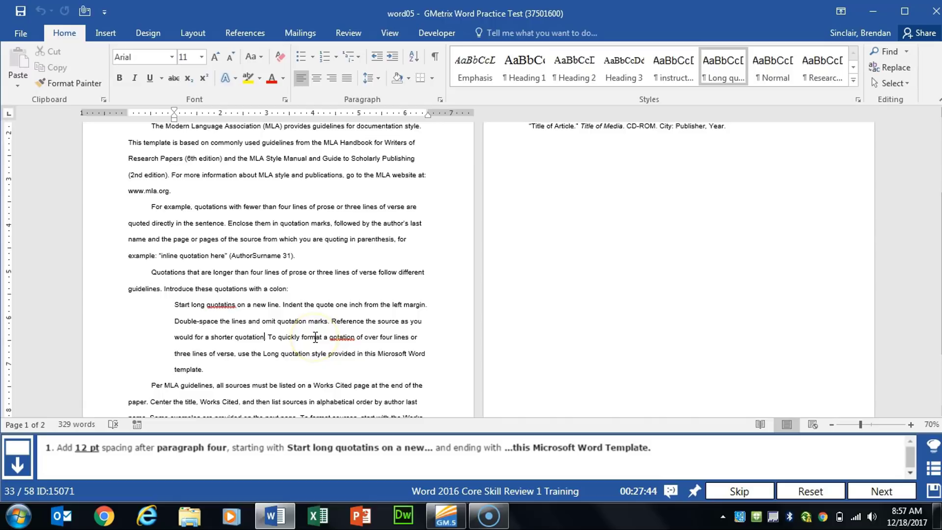
{"action": "left_click", "coordinate": [193, 33]}
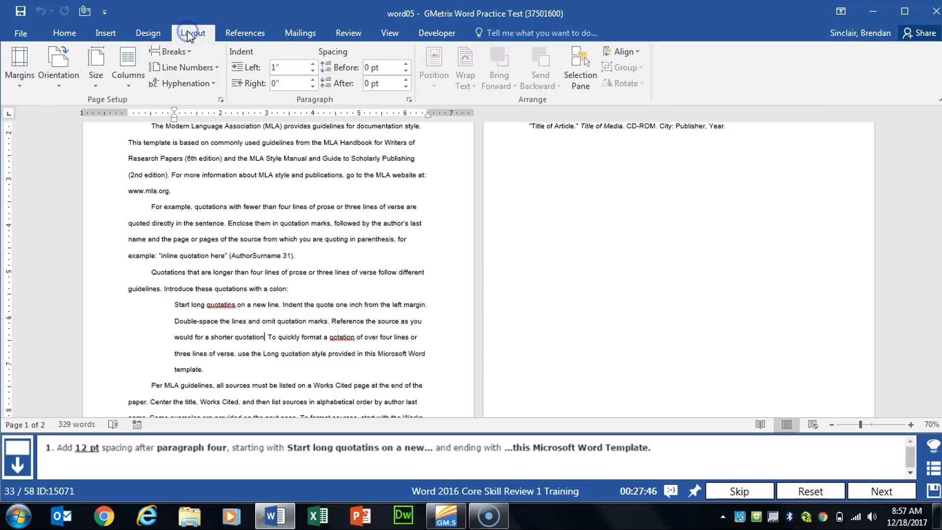
{"action": "left_click", "coordinate": [395, 84]}
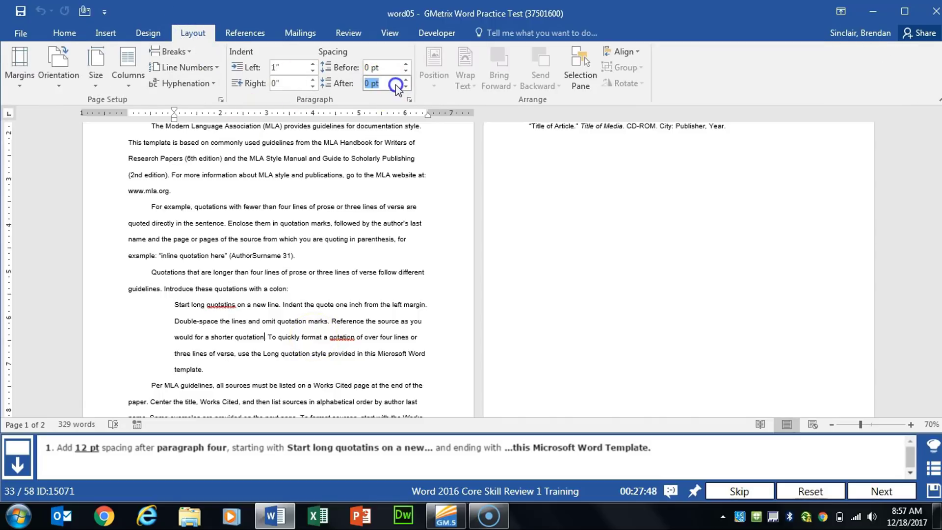
{"action": "type", "text": "12"}
{"action": "key", "text": "Return"}
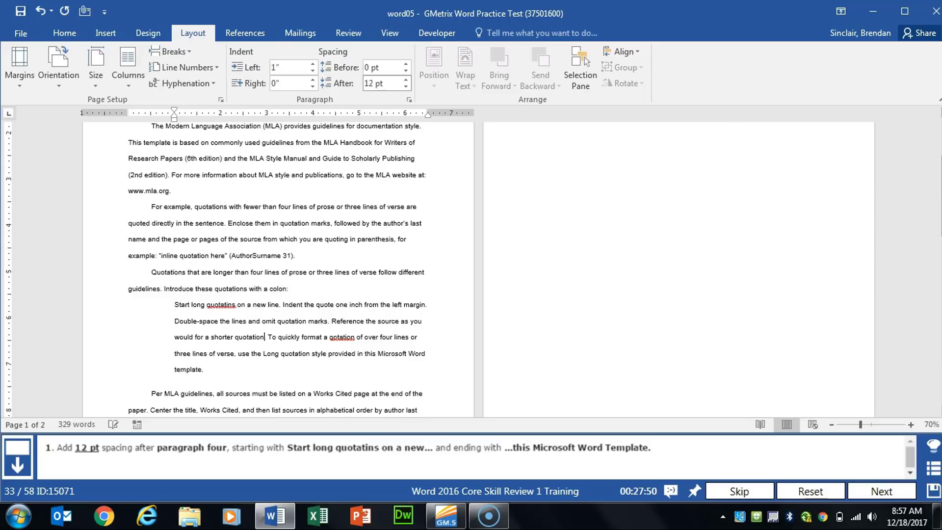
{"action": "left_click", "coordinate": [861, 490]}
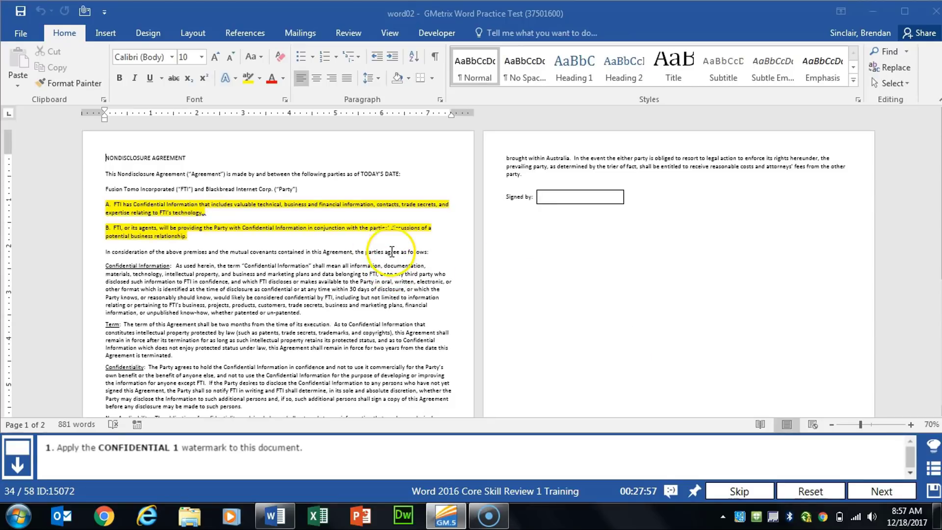
Apply the CONFIDENTIAL 1 watermark to the nondisclosure agreement and advance to the next task
{"action": "left_click", "coordinate": [146, 33]}
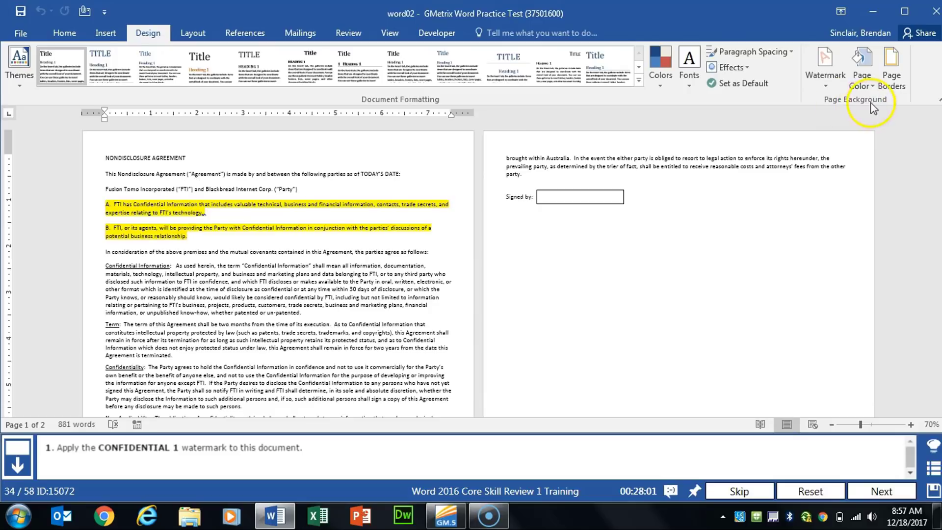
{"action": "left_click", "coordinate": [829, 88]}
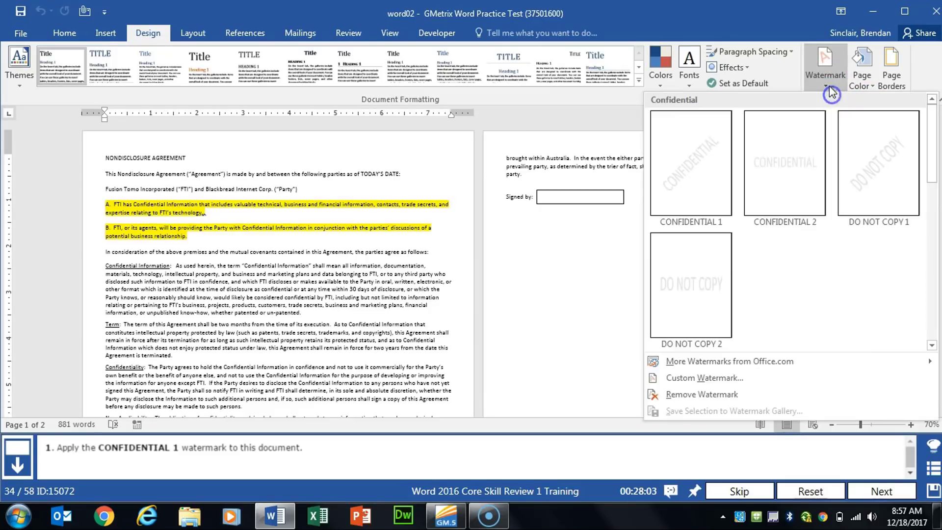
{"action": "left_click", "coordinate": [696, 184]}
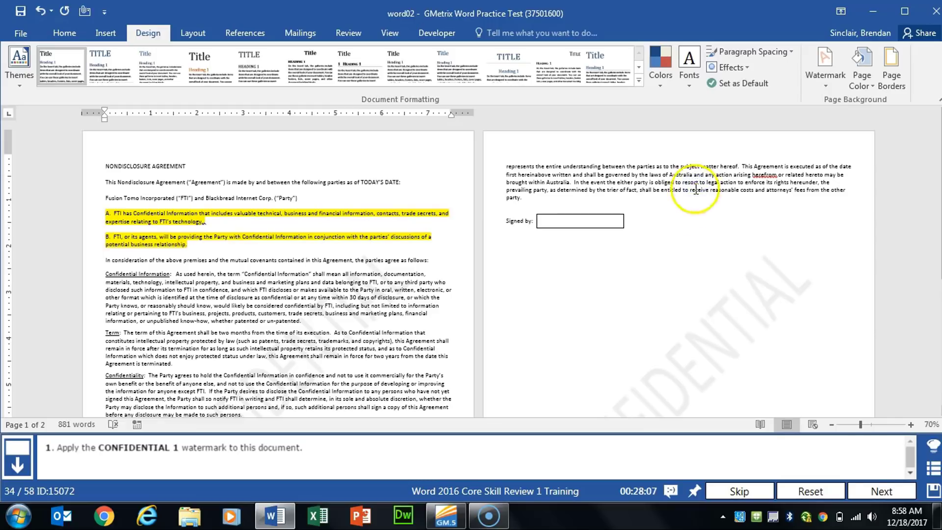
{"action": "left_click", "coordinate": [875, 491]}
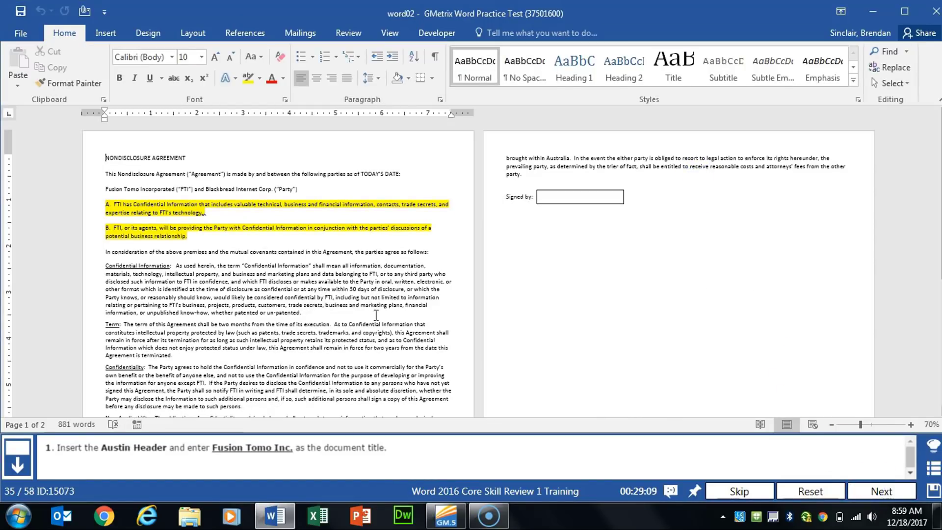
Insert the built-in Austin header into the nondisclosure agreement
{"action": "left_click", "coordinate": [107, 33]}
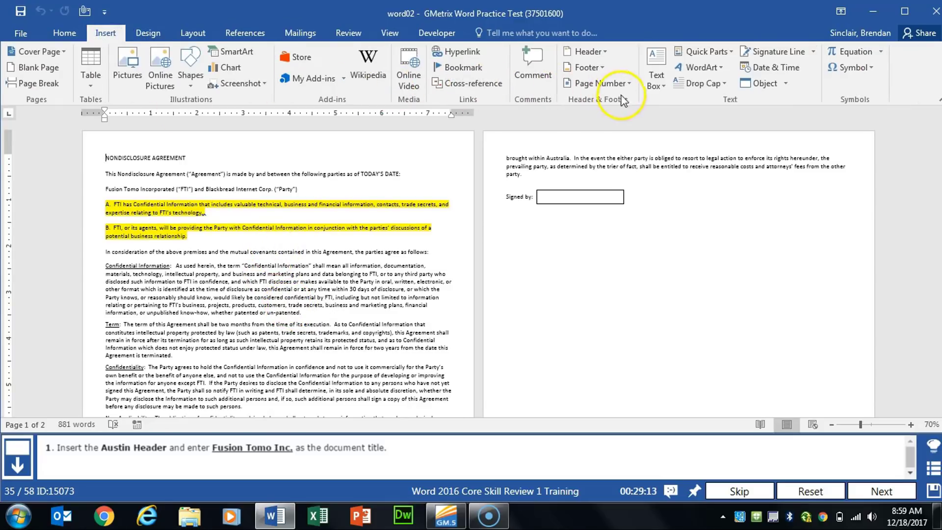
{"action": "left_click", "coordinate": [604, 51]}
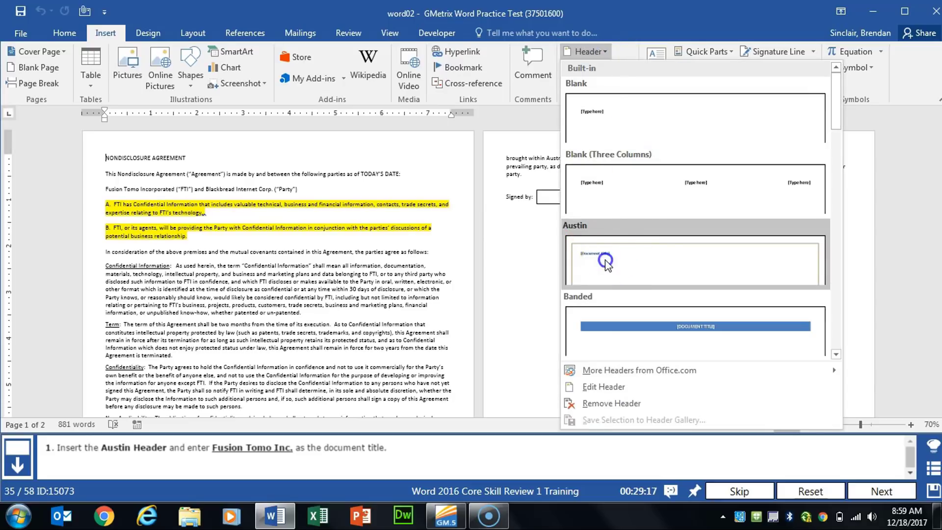
{"action": "left_click", "coordinate": [605, 260]}
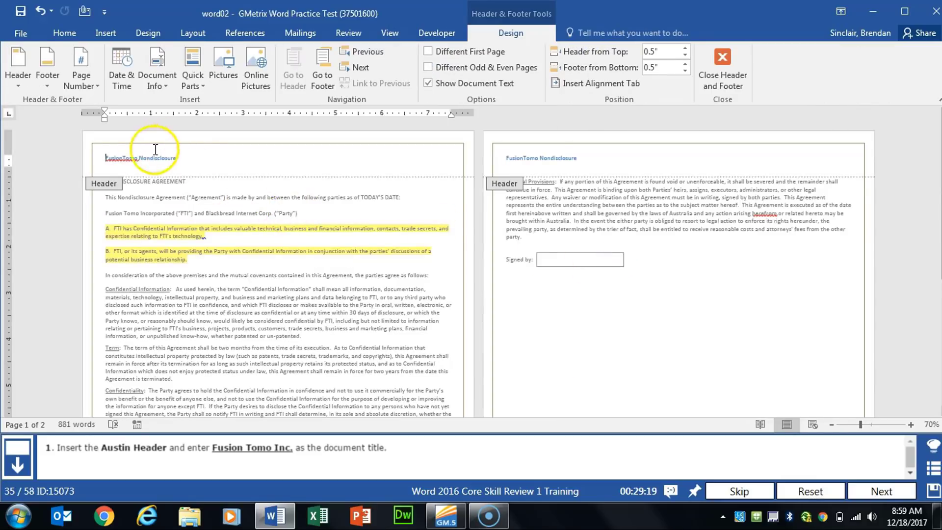
Replace the header's document title with "Fusion Tomo Inc.", close the header and advance to the next task
{"action": "left_click", "coordinate": [130, 153]}
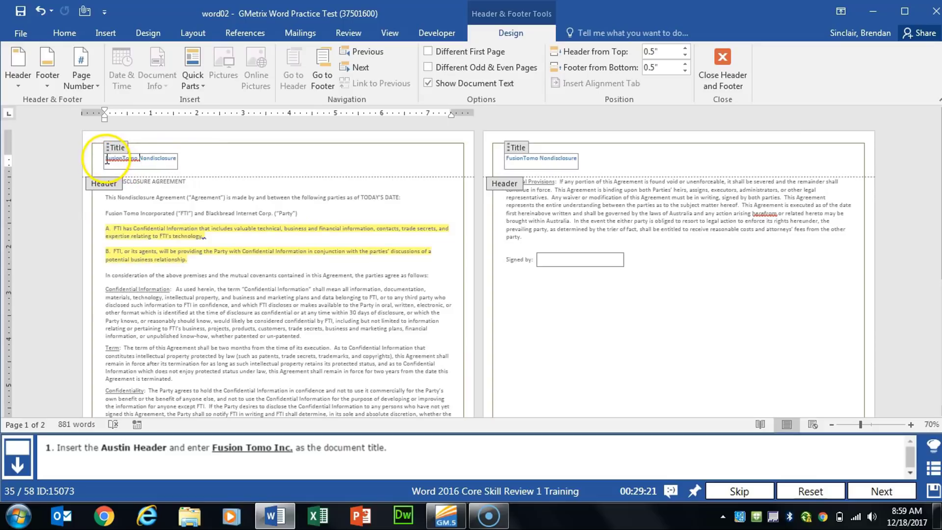
{"action": "left_click_drag", "start_coordinate": [108, 159], "coordinate": [178, 160]}
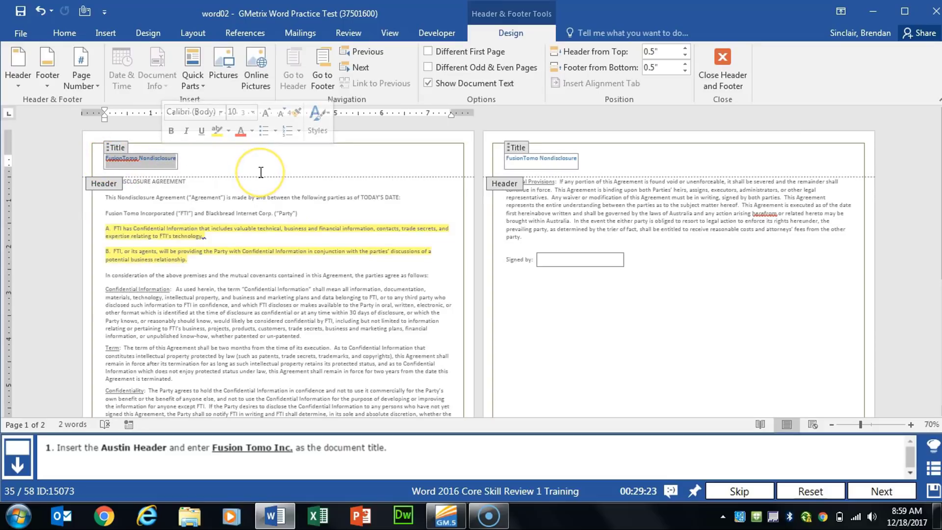
{"action": "type", "text": "Fusion"}
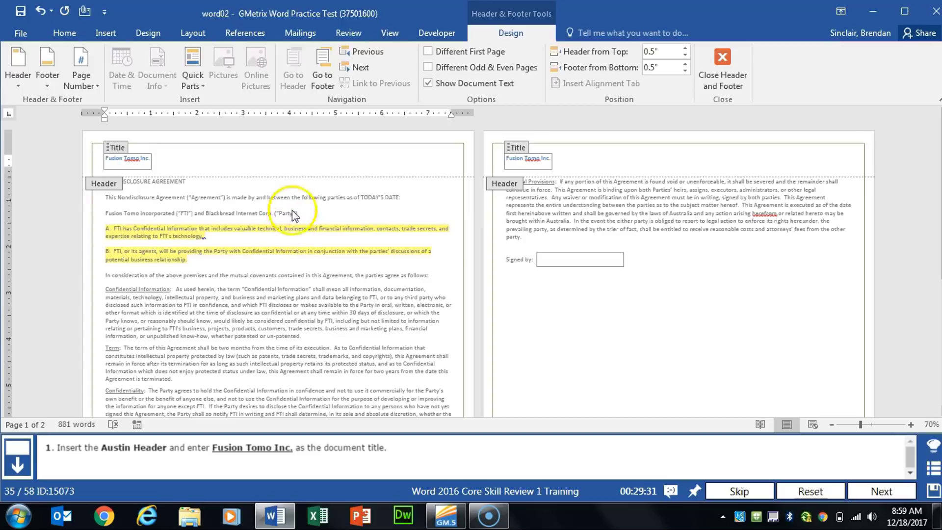
{"action": "left_click", "coordinate": [742, 67]}
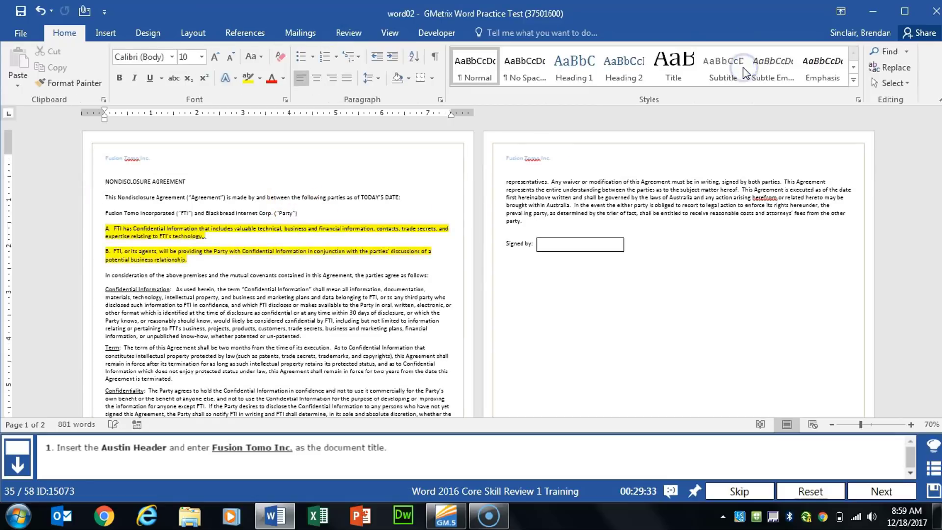
{"action": "left_click", "coordinate": [864, 486]}
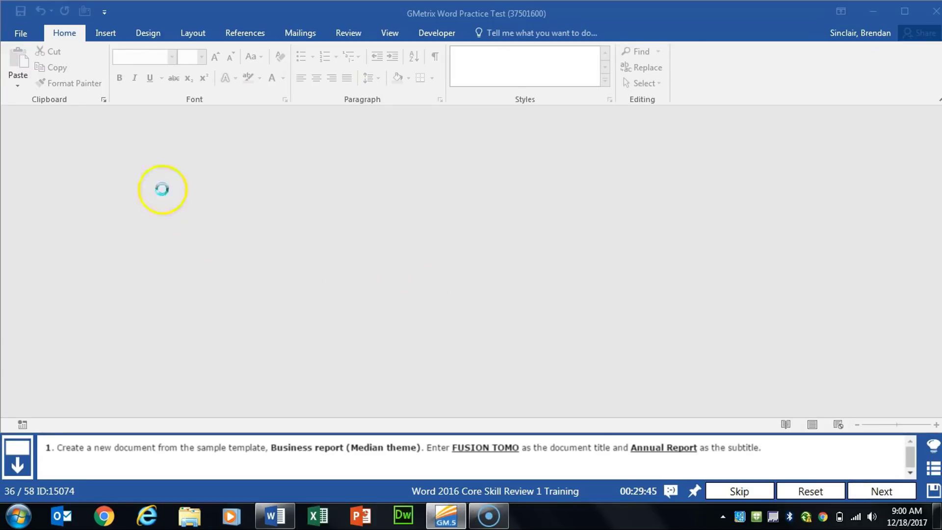
Search the online templates for "business report" and create a new document from Business report (Median theme)
{"action": "left_click", "coordinate": [19, 25]}
{"action": "left_click", "coordinate": [27, 96]}
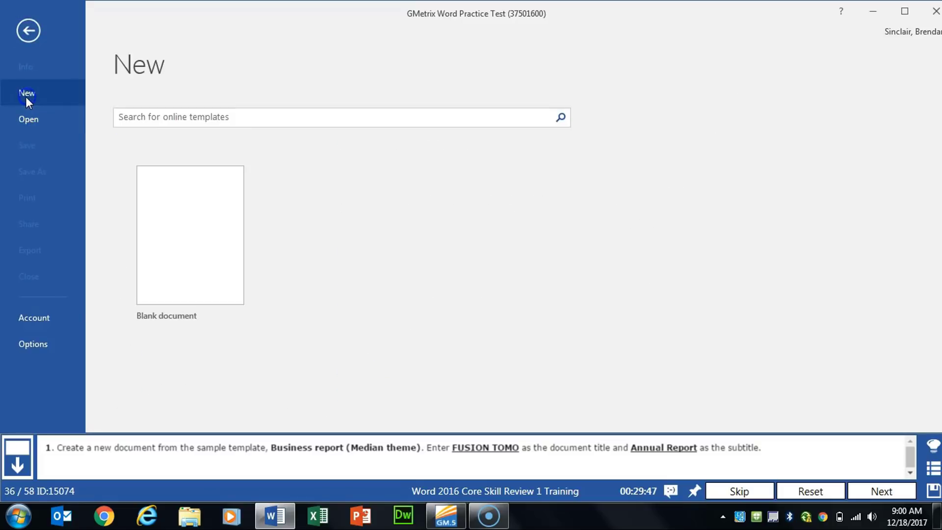
{"action": "left_click", "coordinate": [176, 116]}
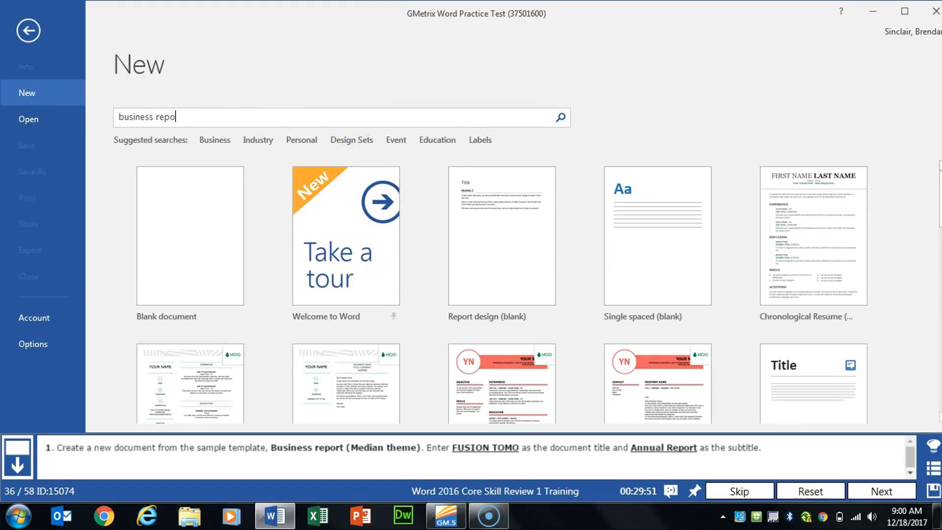
{"action": "key", "text": "Return"}
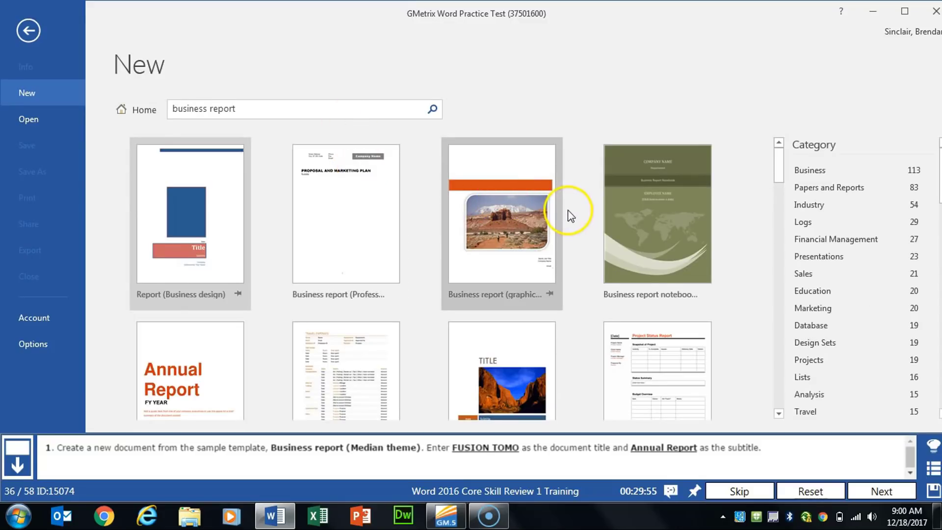
{"action": "scroll", "coordinate": [568, 211], "scroll_direction": "down", "scroll_amount": 3}
{"action": "scroll", "coordinate": [568, 218], "scroll_direction": "down", "scroll_amount": 1}
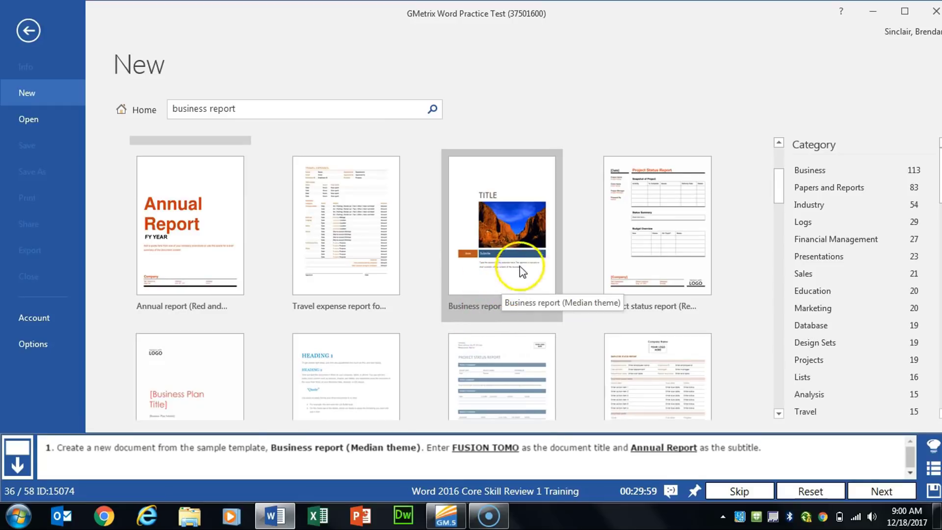
{"action": "left_click", "coordinate": [500, 257]}
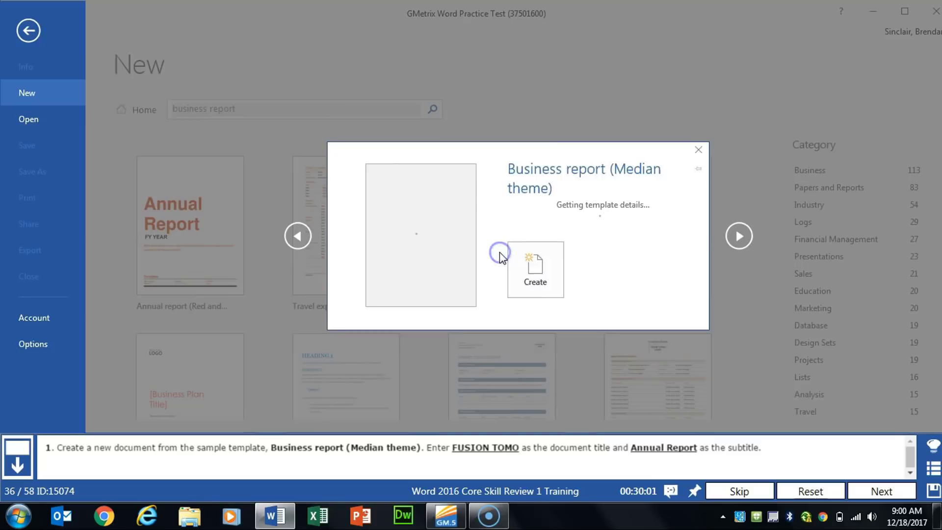
{"action": "left_click", "coordinate": [543, 308]}
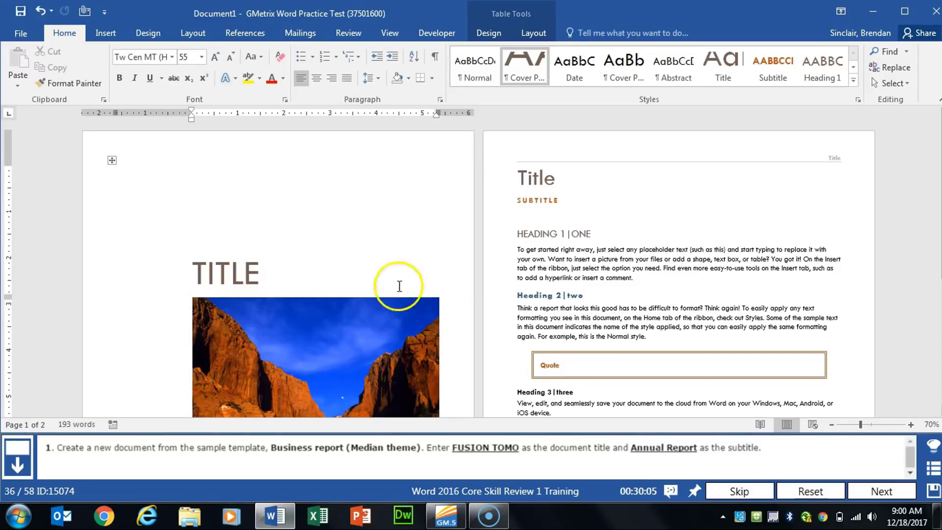
Replace the title placeholder on the cover page with "FUSION TOMO"
{"action": "scroll", "coordinate": [326, 278], "scroll_direction": "down", "scroll_amount": 4}
{"action": "scroll", "coordinate": [326, 278], "scroll_direction": "down", "scroll_amount": 1}
{"action": "scroll", "coordinate": [245, 265], "scroll_direction": "up", "scroll_amount": 2}
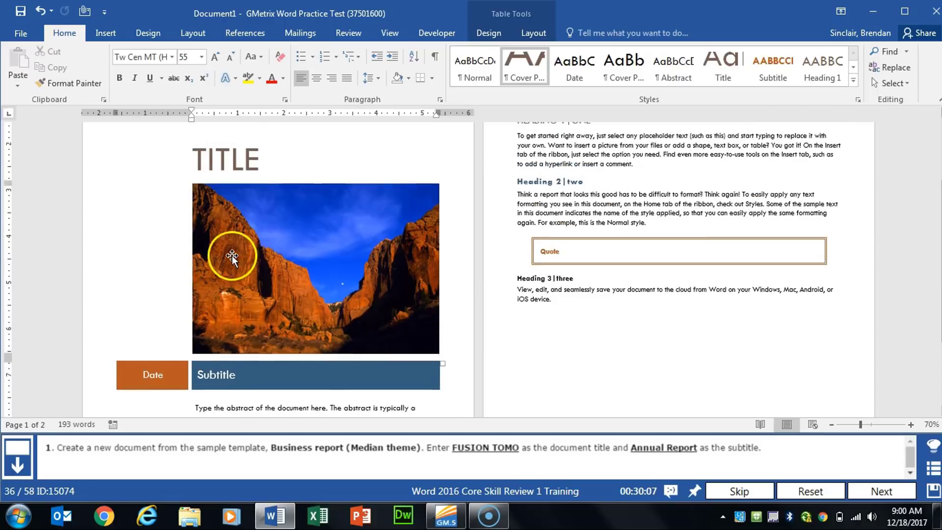
{"action": "left_click", "coordinate": [211, 176]}
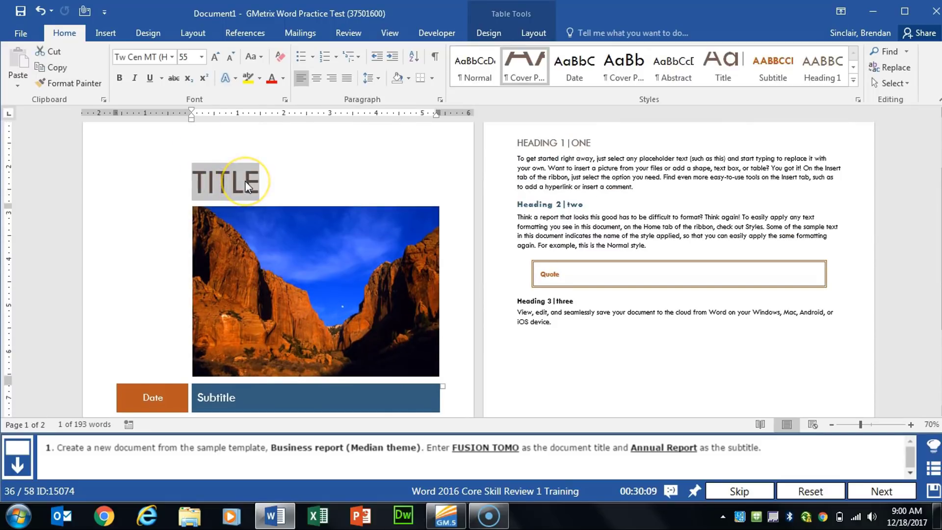
{"action": "type", "text": "FUSION TOMO"}
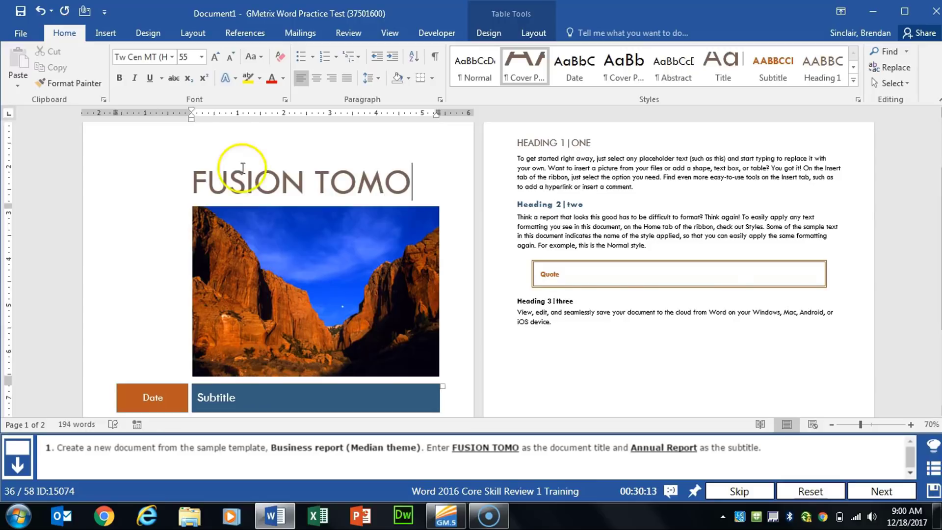
Replace the cover page's subtitle placeholder with "Annual Report" and advance to the next task
{"action": "scroll", "coordinate": [245, 169], "scroll_direction": "down", "scroll_amount": 3}
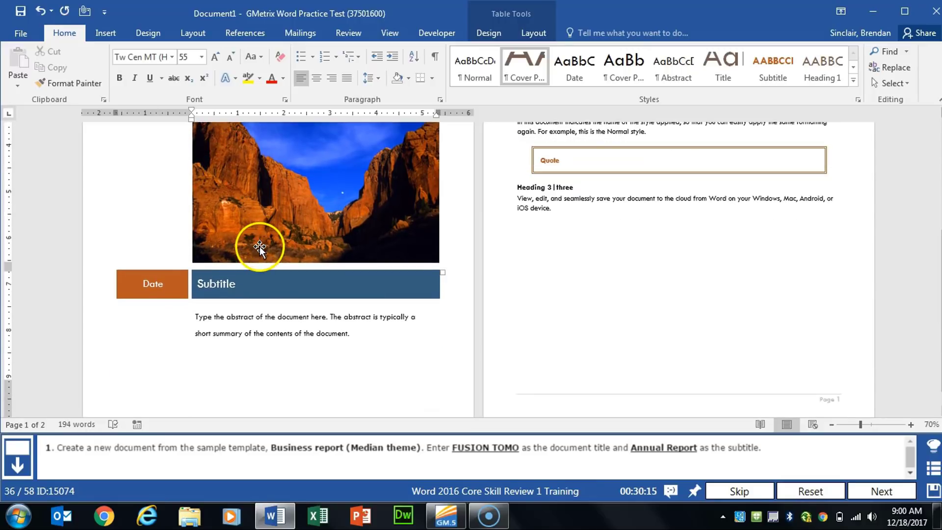
{"action": "left_click", "coordinate": [242, 279]}
{"action": "left_click", "coordinate": [221, 285]}
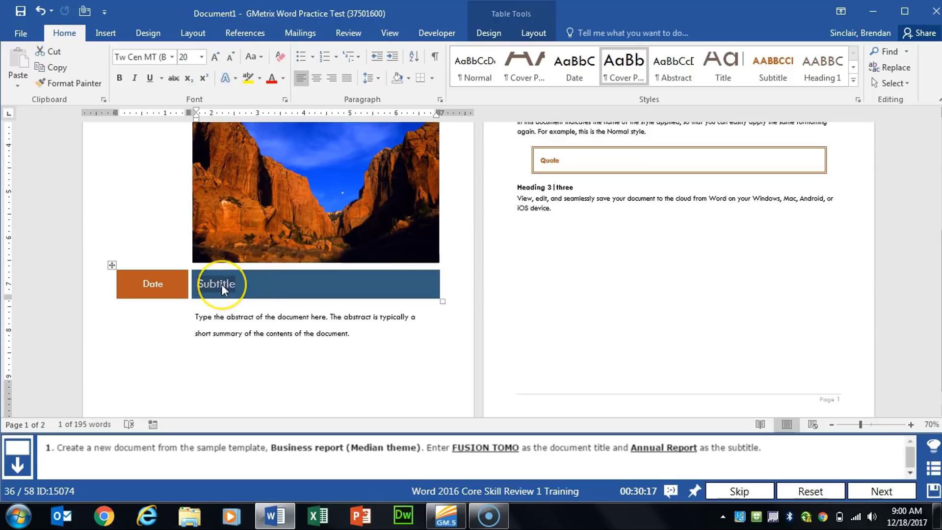
{"action": "type", "text": "an"}
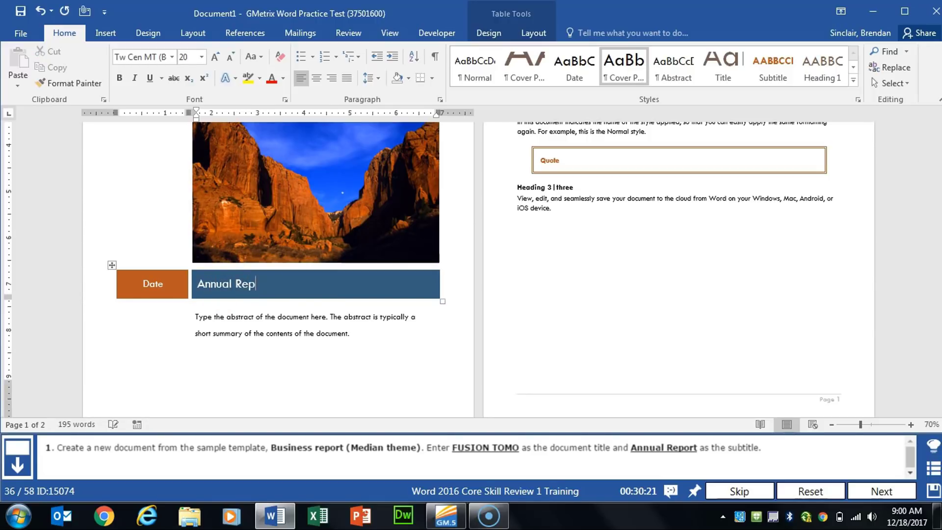
{"action": "left_click", "coordinate": [271, 336]}
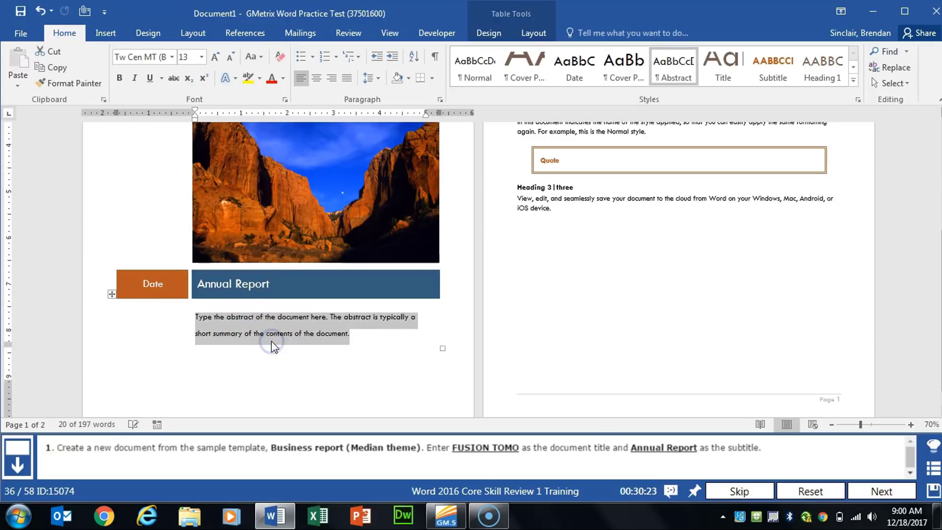
{"action": "left_click", "coordinate": [882, 491]}
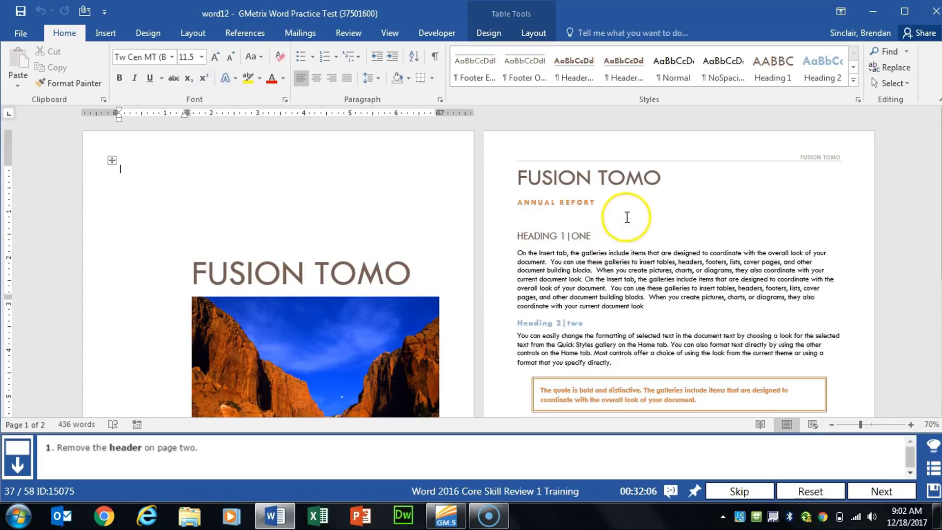
Remove the header on page two of the Fusion Tomo report and advance to the next task
{"action": "left_click", "coordinate": [632, 211]}
{"action": "left_click", "coordinate": [673, 209]}
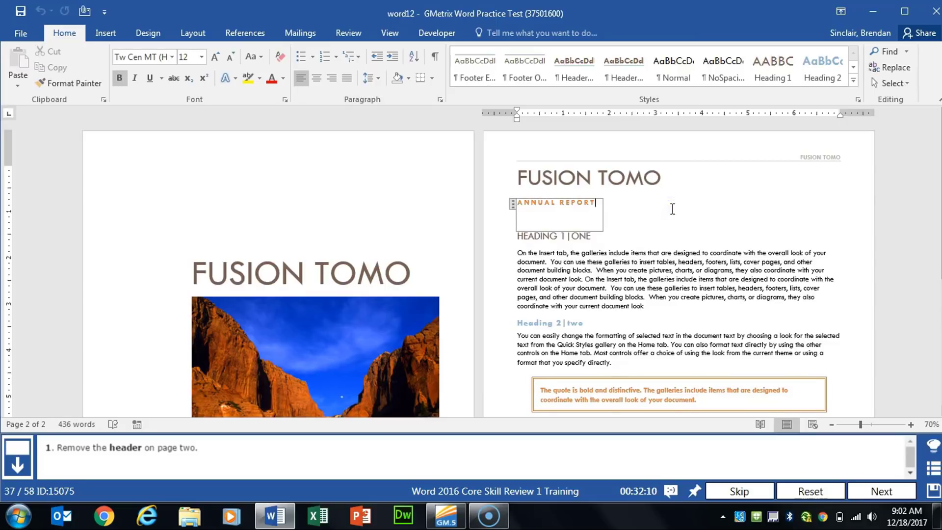
{"action": "left_click", "coordinate": [106, 33]}
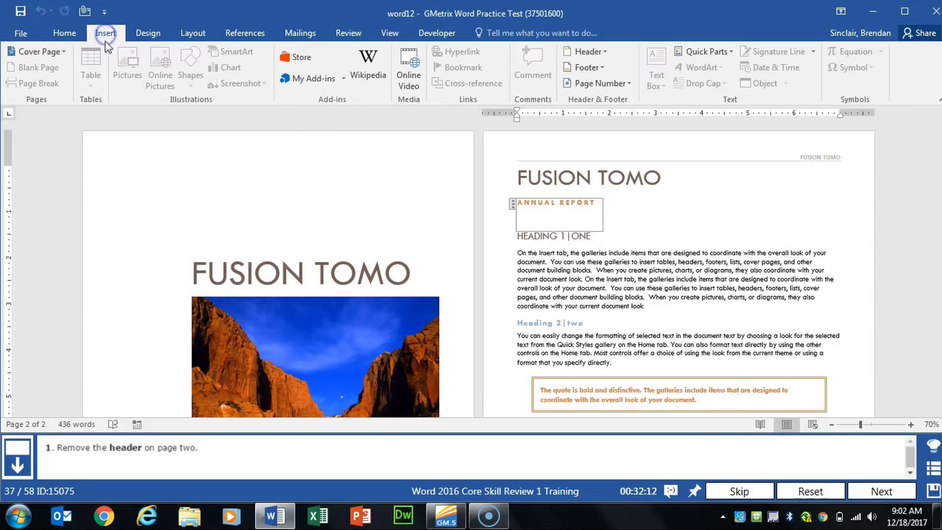
{"action": "left_click", "coordinate": [606, 52]}
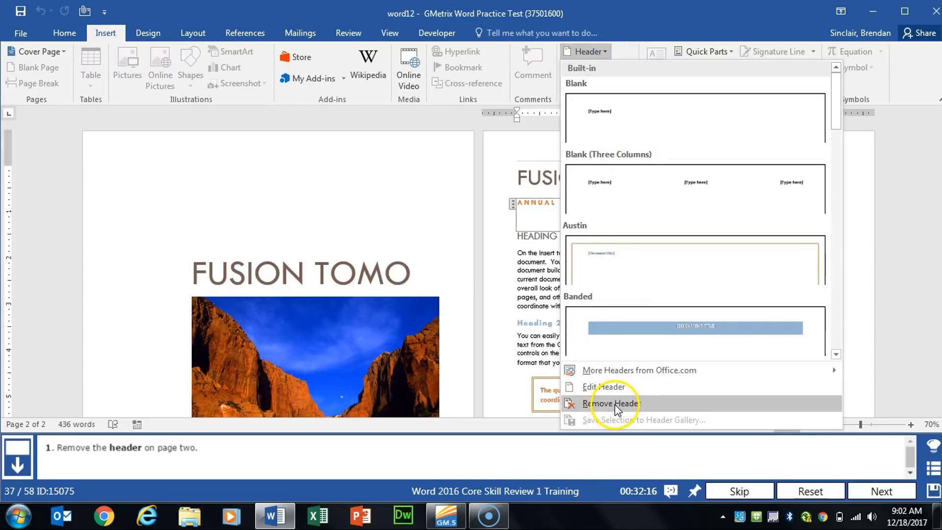
{"action": "left_click", "coordinate": [616, 405]}
{"action": "left_click", "coordinate": [882, 491]}
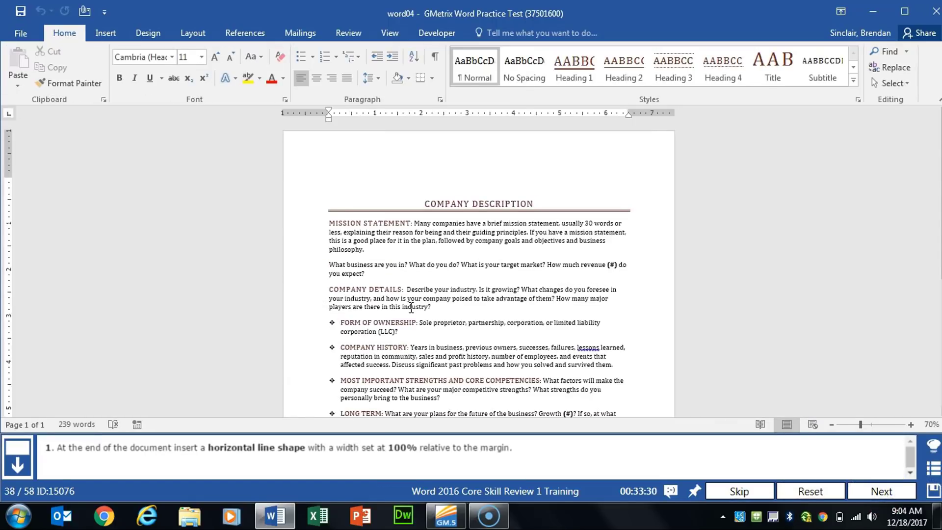
Draw a roughly horizontal line shape about 5.36 inches wide in the blank area below the contact information at the document's end
{"action": "scroll", "coordinate": [411, 308], "scroll_direction": "down", "scroll_amount": 8}
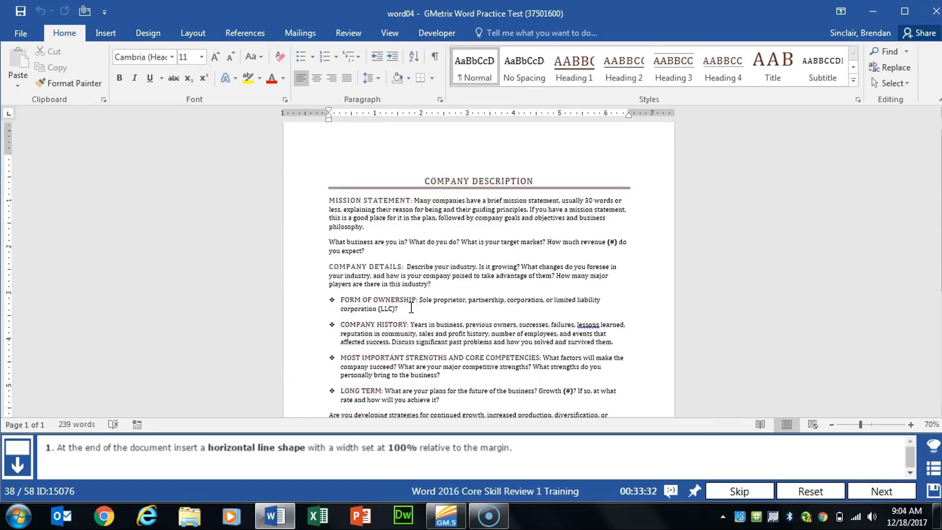
{"action": "left_click", "coordinate": [448, 293]}
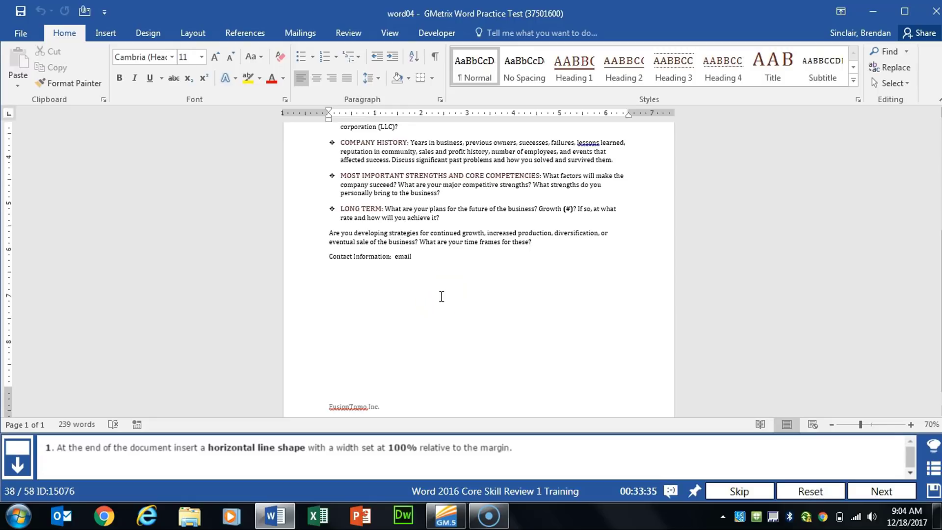
{"action": "left_click", "coordinate": [463, 303]}
{"action": "scroll", "coordinate": [463, 303], "scroll_direction": "down", "scroll_amount": 1}
{"action": "left_click", "coordinate": [103, 34]}
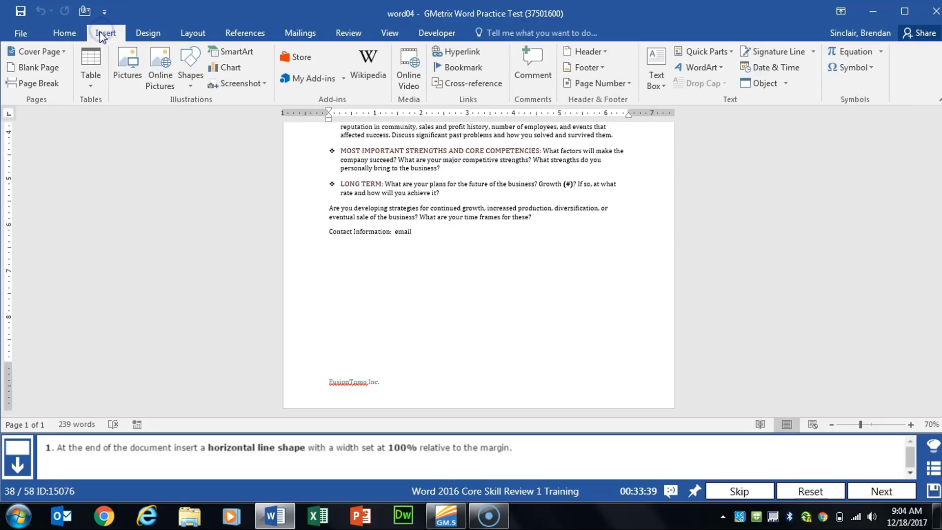
{"action": "left_click", "coordinate": [188, 85]}
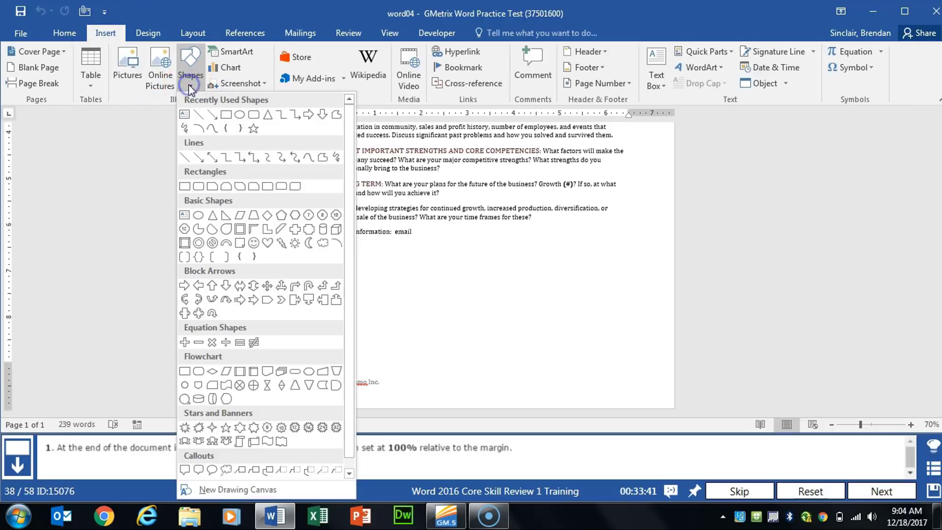
{"action": "left_click", "coordinate": [204, 116]}
{"action": "left_click_drag", "start_coordinate": [352, 317], "coordinate": [599, 318]}
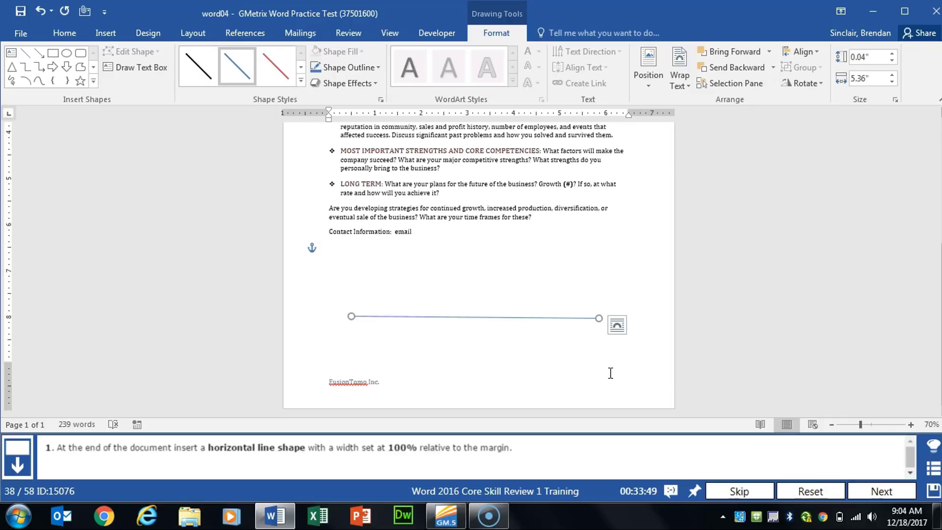
Set the line shape's width to 100% relative to the margin and advance to the next task
{"action": "right_click", "coordinate": [584, 317]}
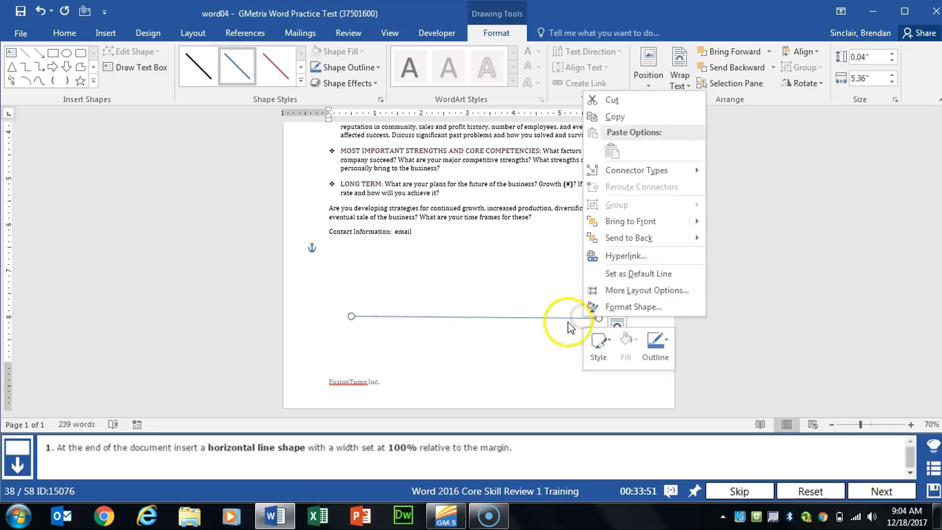
{"action": "left_click", "coordinate": [692, 291]}
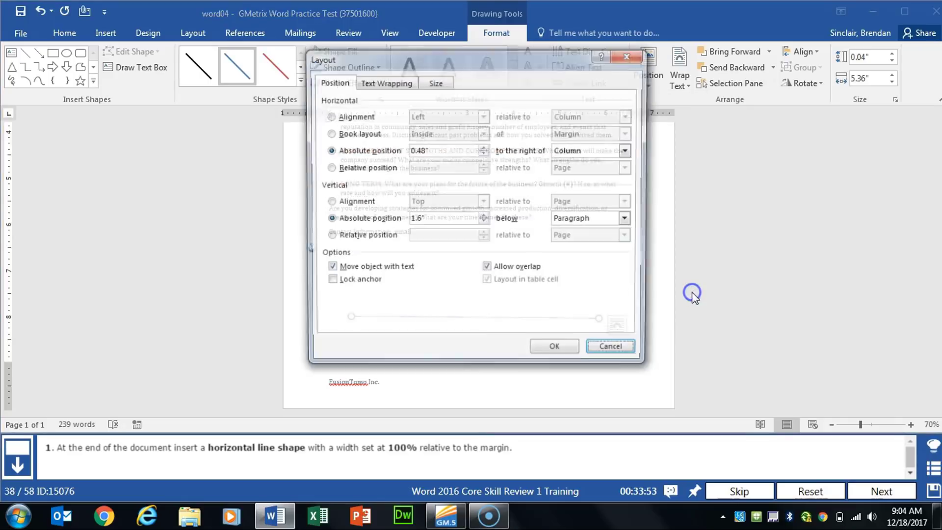
{"action": "left_click", "coordinate": [441, 81]}
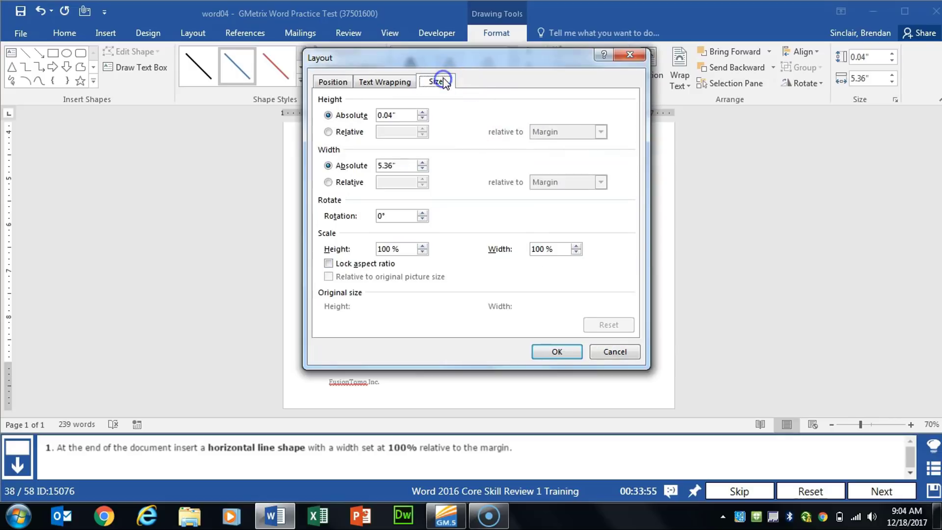
{"action": "left_click", "coordinate": [327, 182]}
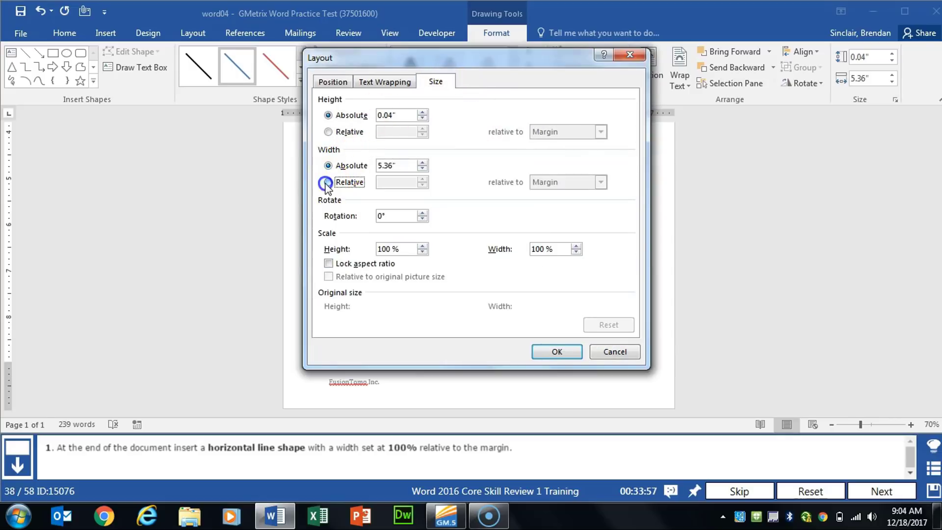
{"action": "left_click", "coordinate": [407, 183]}
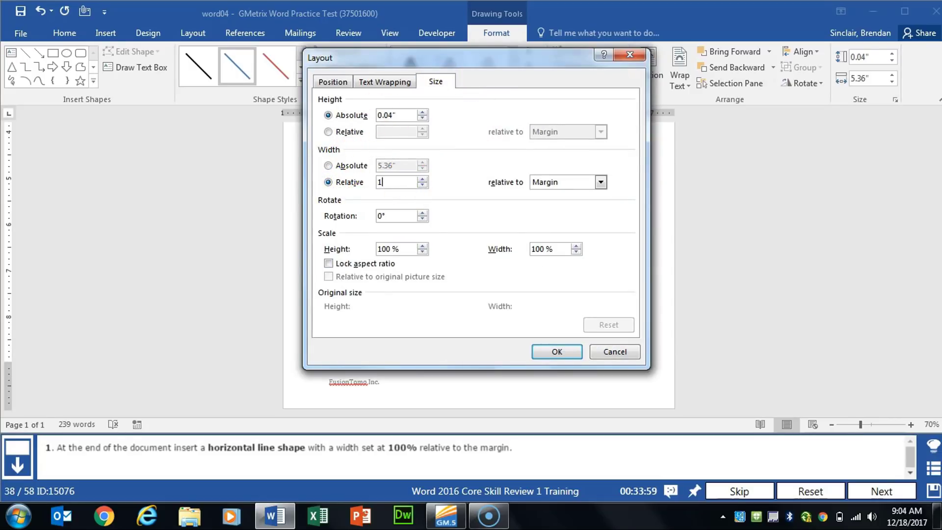
{"action": "key", "text": "Tab"}
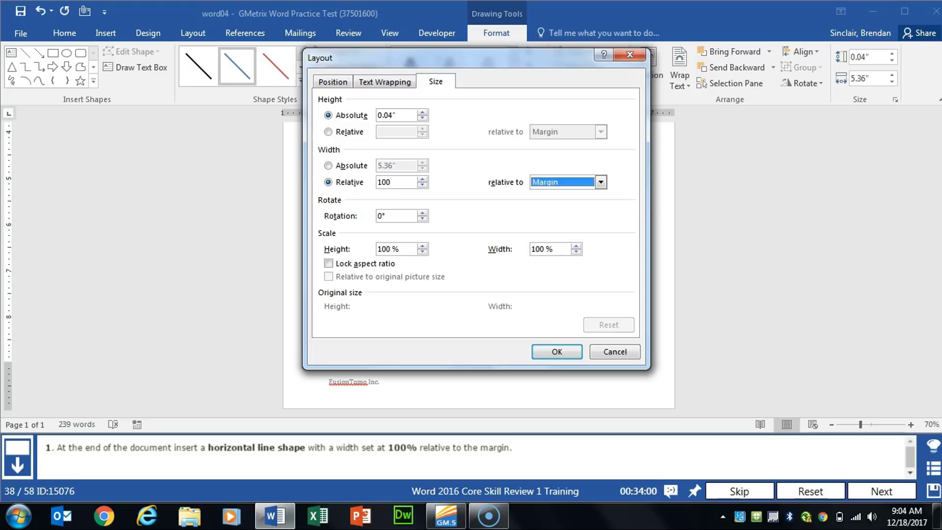
{"action": "left_click", "coordinate": [567, 357]}
{"action": "left_click", "coordinate": [883, 488]}
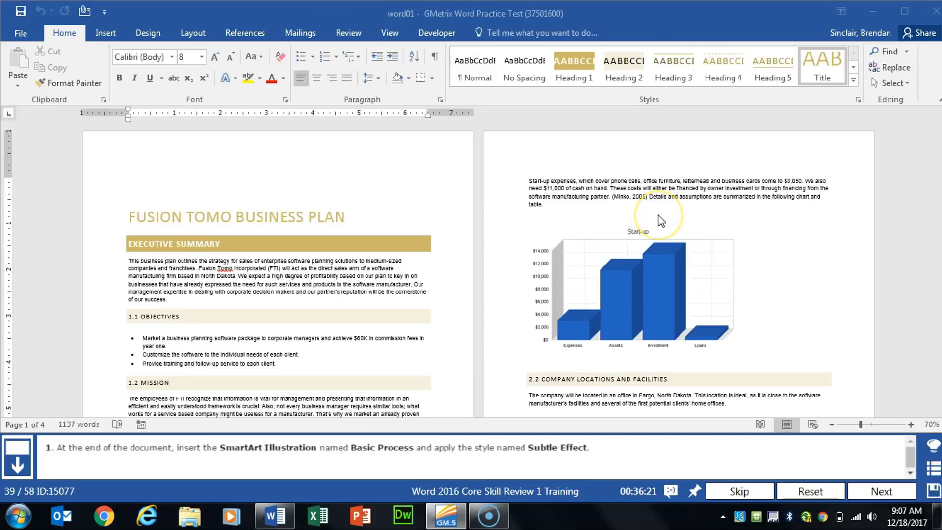
Insert a Basic Process SmartArt graphic below the last paragraph at the end of the business plan
{"action": "scroll", "coordinate": [613, 193], "scroll_direction": "down", "scroll_amount": 5}
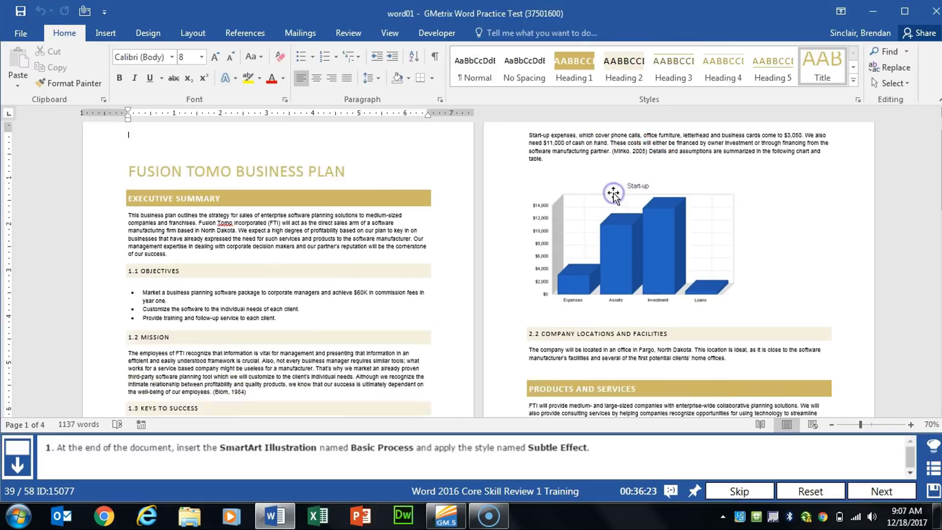
{"action": "scroll", "coordinate": [614, 192], "scroll_direction": "down", "scroll_amount": 15}
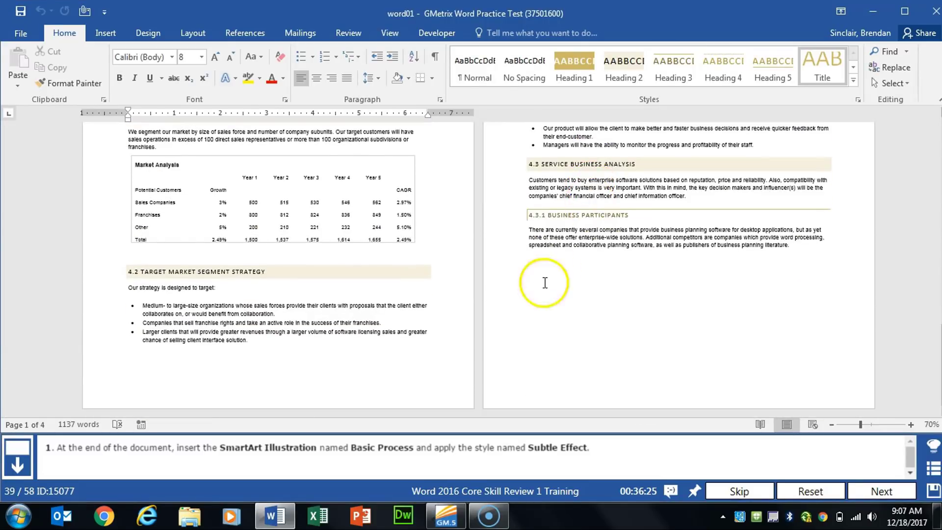
{"action": "left_click", "coordinate": [543, 287]}
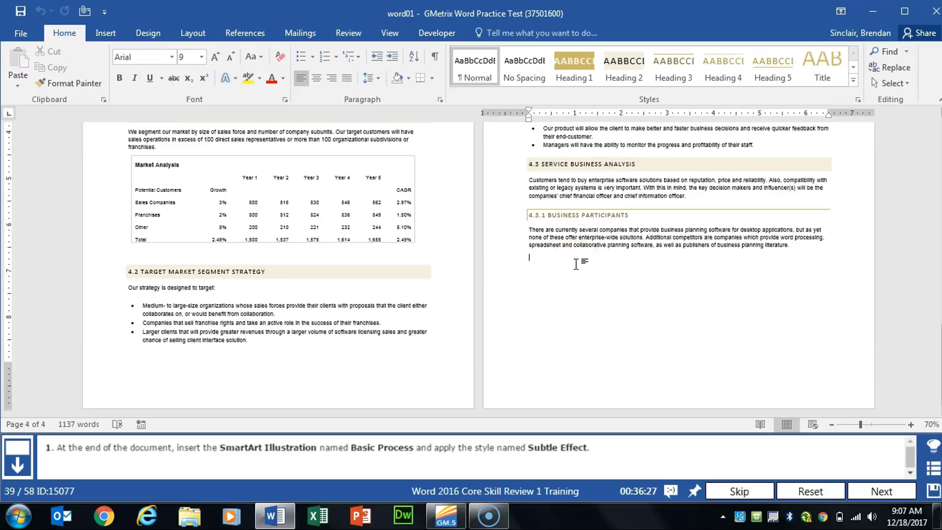
{"action": "left_click", "coordinate": [105, 33]}
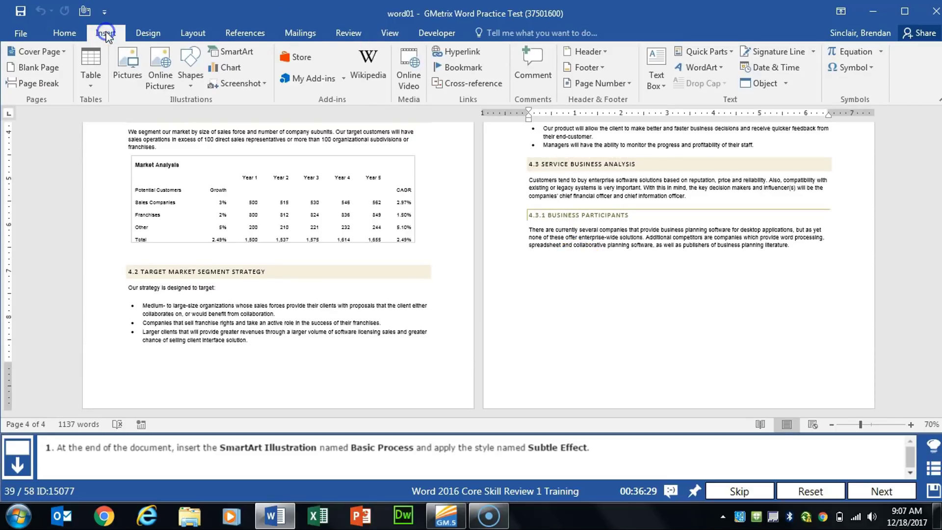
{"action": "left_click", "coordinate": [227, 52]}
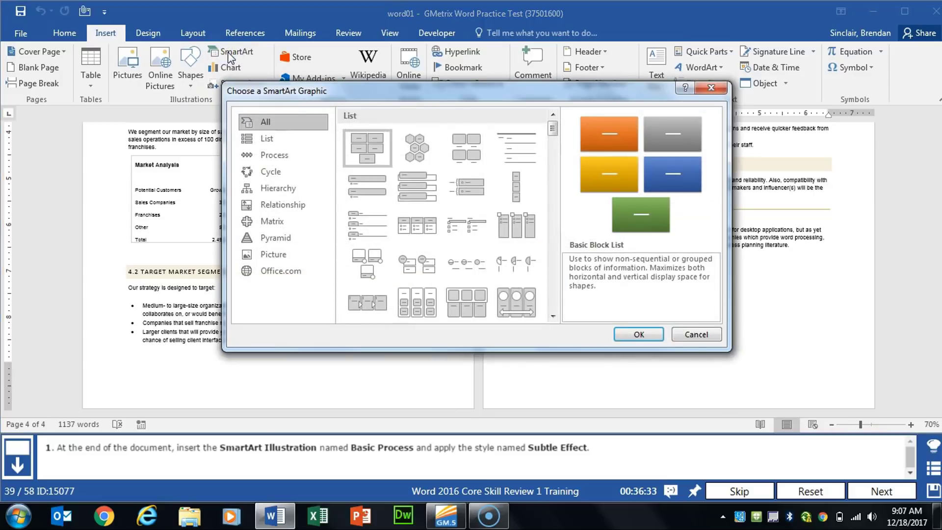
{"action": "left_click", "coordinate": [290, 155]}
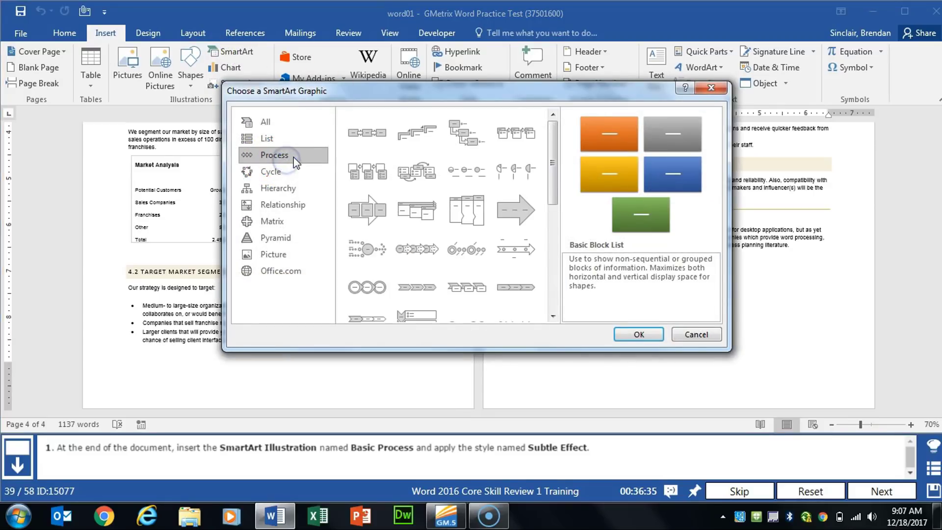
{"action": "left_click", "coordinate": [368, 133]}
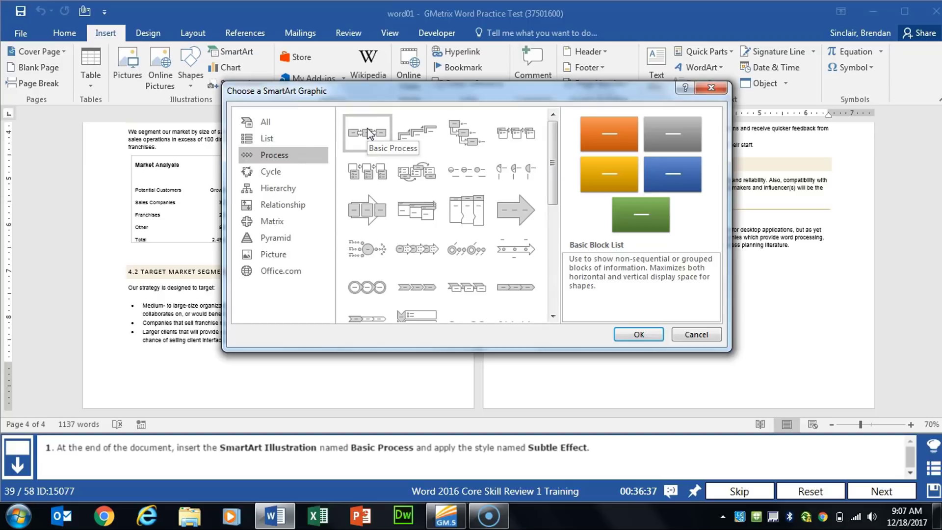
{"action": "left_click", "coordinate": [635, 335]}
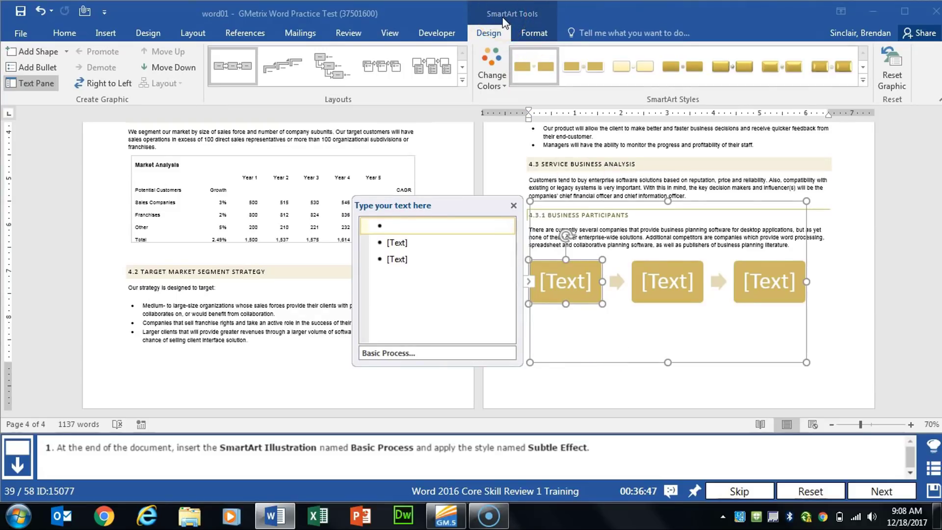
Apply the Subtle Effect style to the SmartArt graphic and advance to the next task
{"action": "left_click", "coordinate": [638, 72]}
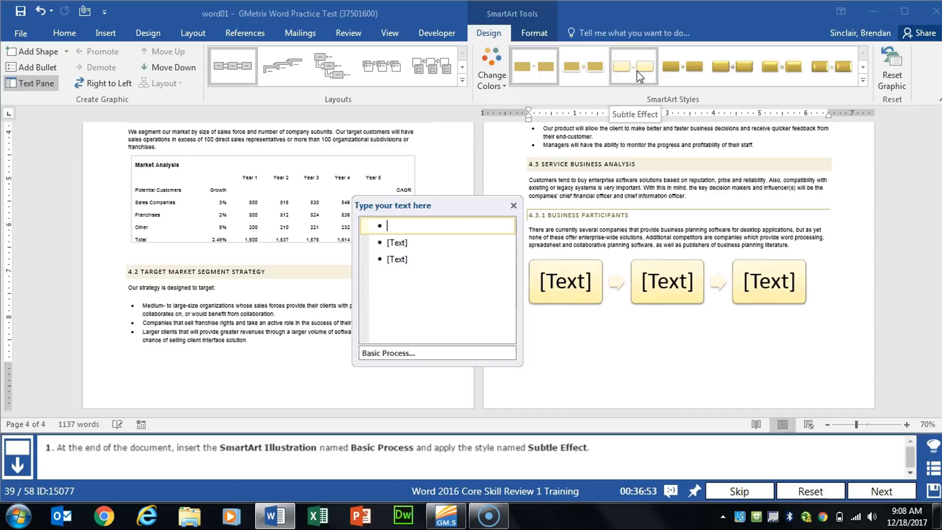
{"action": "left_click", "coordinate": [637, 71]}
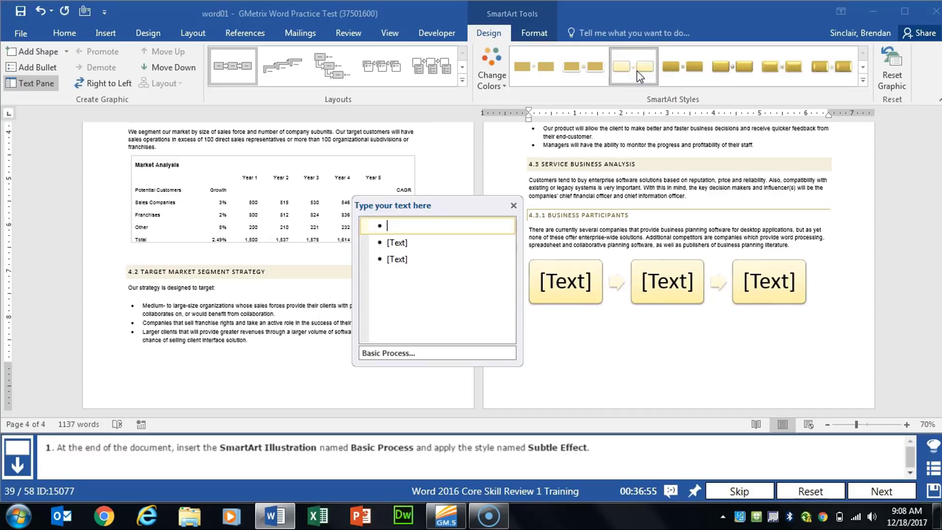
{"action": "left_click", "coordinate": [882, 492]}
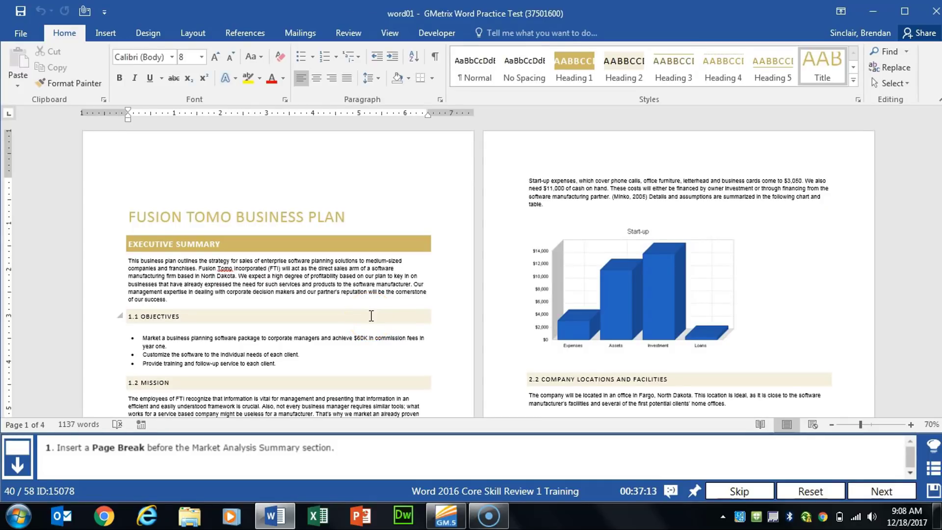
Insert a page break before the Market Analysis Summary heading and advance to the next task
{"action": "left_click", "coordinate": [371, 315]}
{"action": "scroll", "coordinate": [319, 296], "scroll_direction": "down", "scroll_amount": 6}
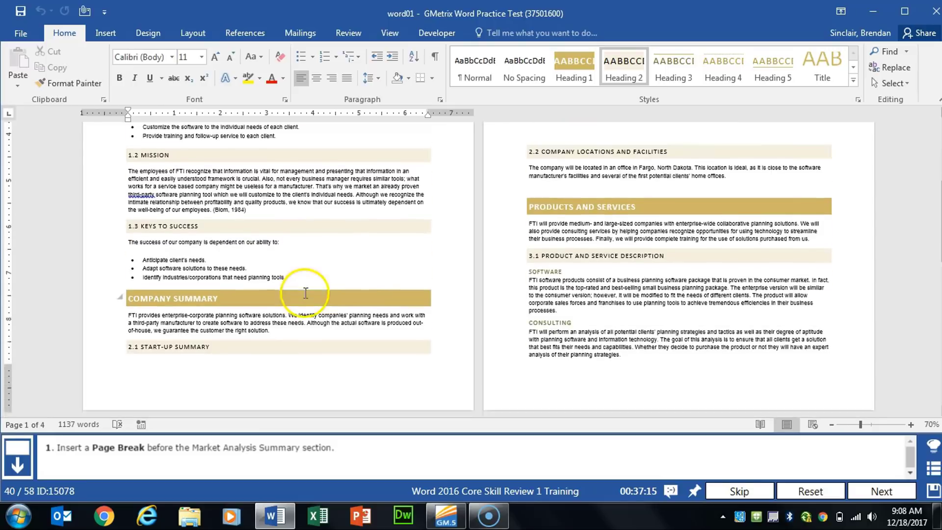
{"action": "scroll", "coordinate": [304, 295], "scroll_direction": "down", "scroll_amount": 10}
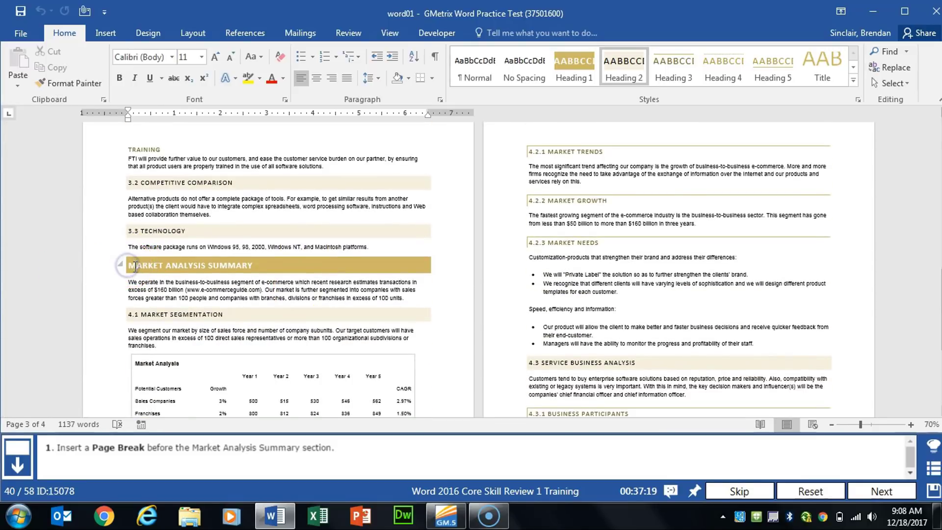
{"action": "left_click", "coordinate": [131, 266]}
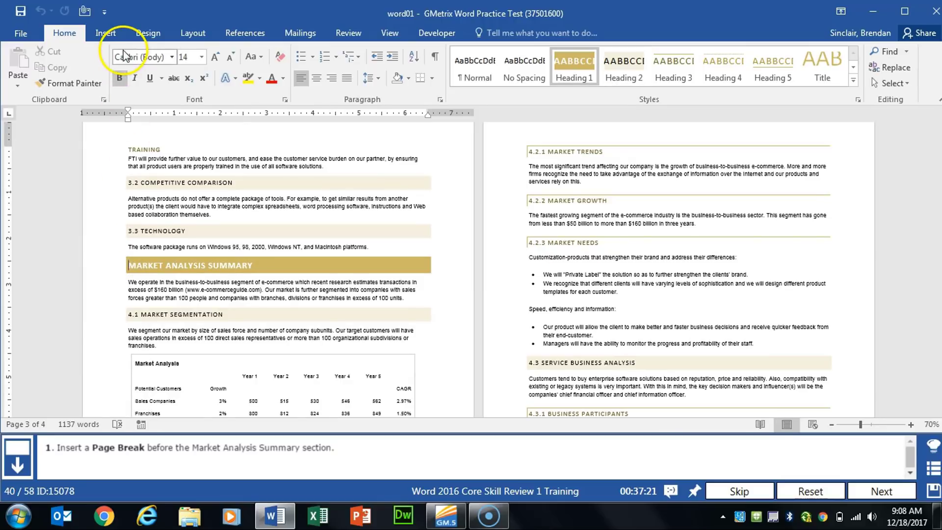
{"action": "left_click", "coordinate": [187, 37]}
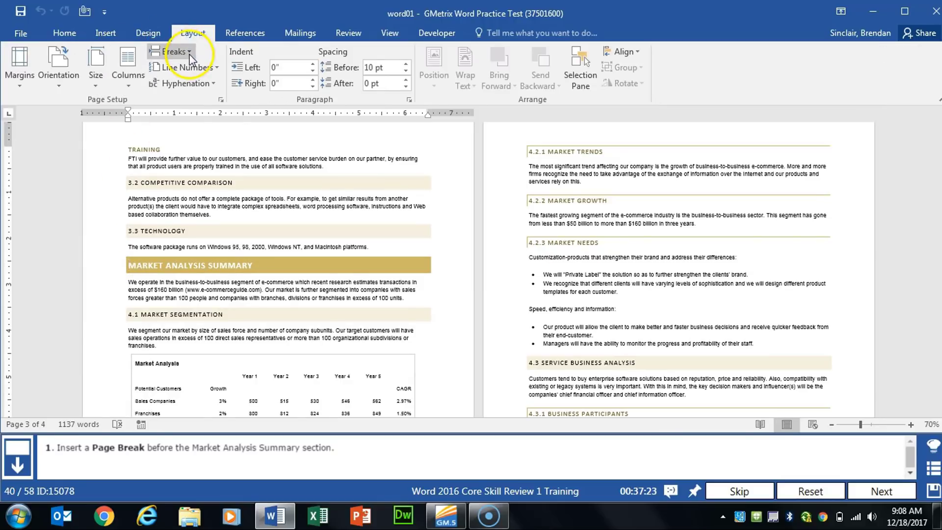
{"action": "left_click", "coordinate": [192, 56]}
{"action": "left_click", "coordinate": [203, 87]}
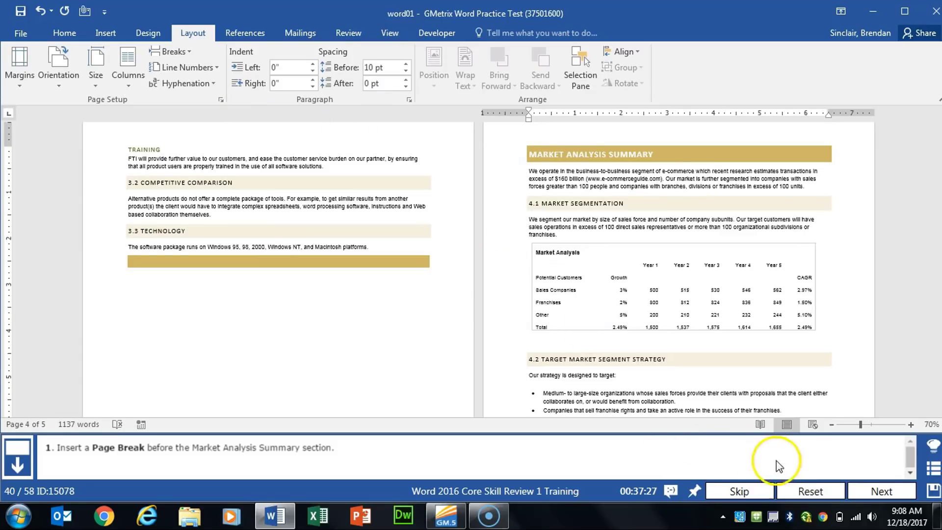
{"action": "left_click", "coordinate": [870, 485]}
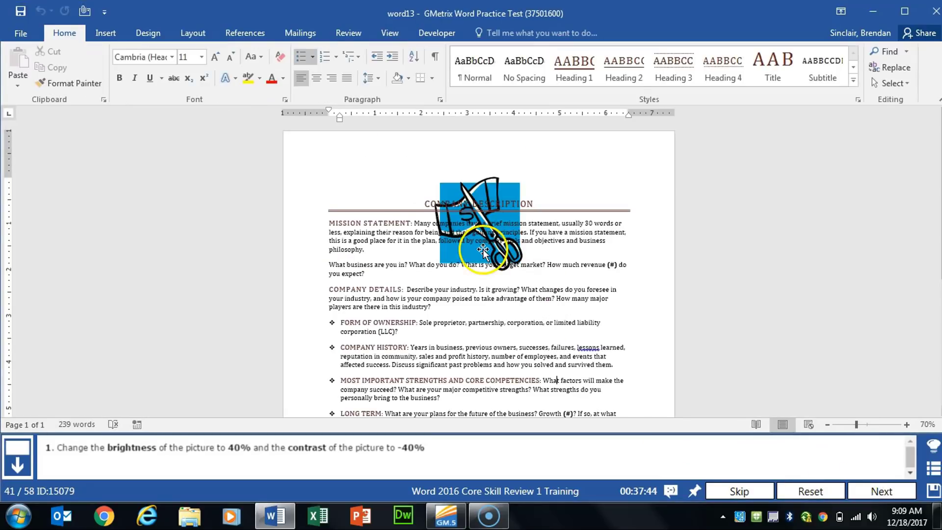
Correct the scissors picture to brightness +40% and contrast -40%, and advance to the next task
{"action": "left_click", "coordinate": [478, 268]}
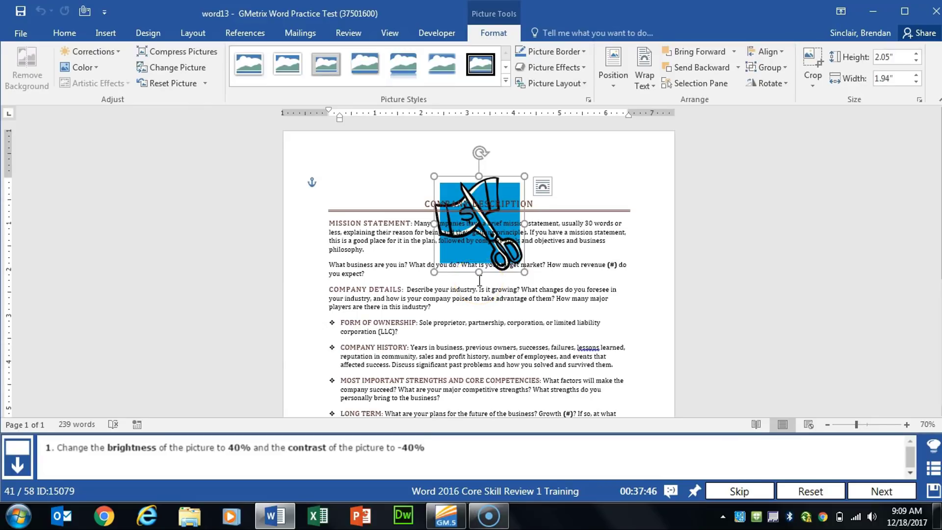
{"action": "left_click", "coordinate": [482, 236]}
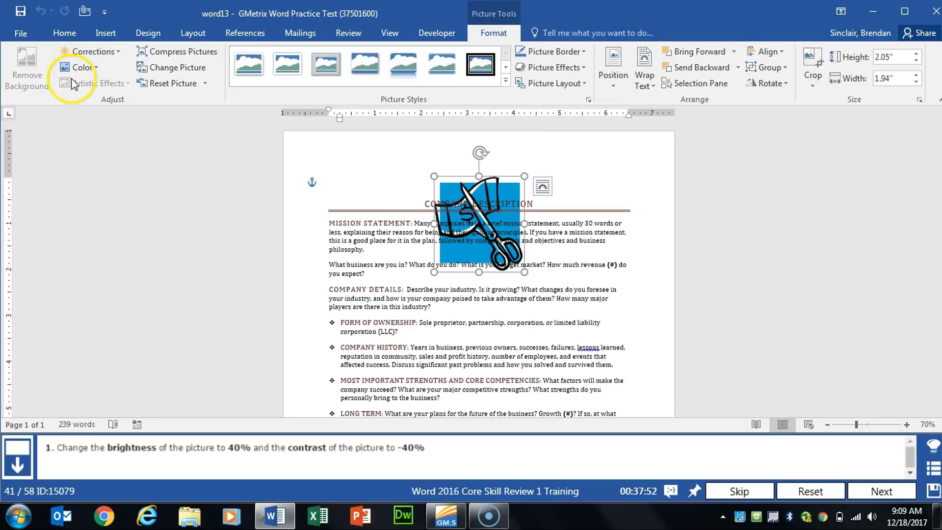
{"action": "left_click", "coordinate": [113, 51]}
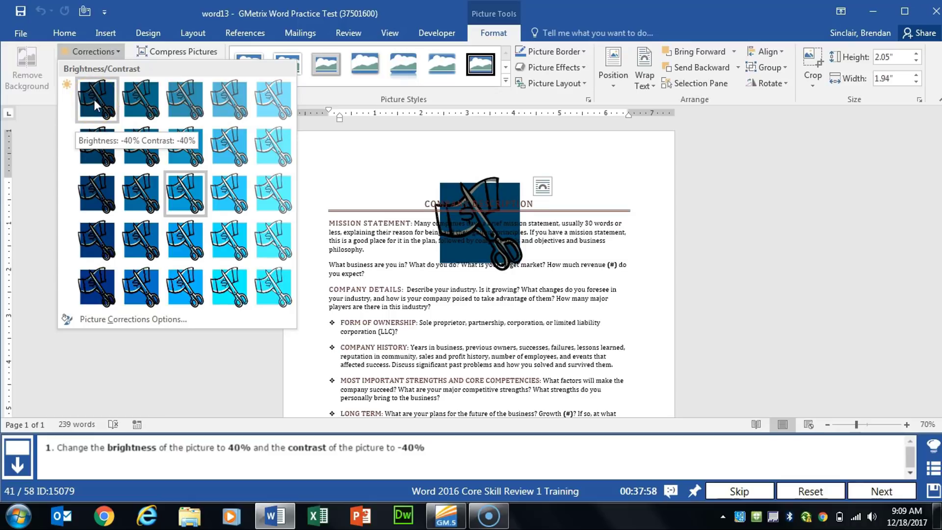
{"action": "left_click", "coordinate": [278, 103]}
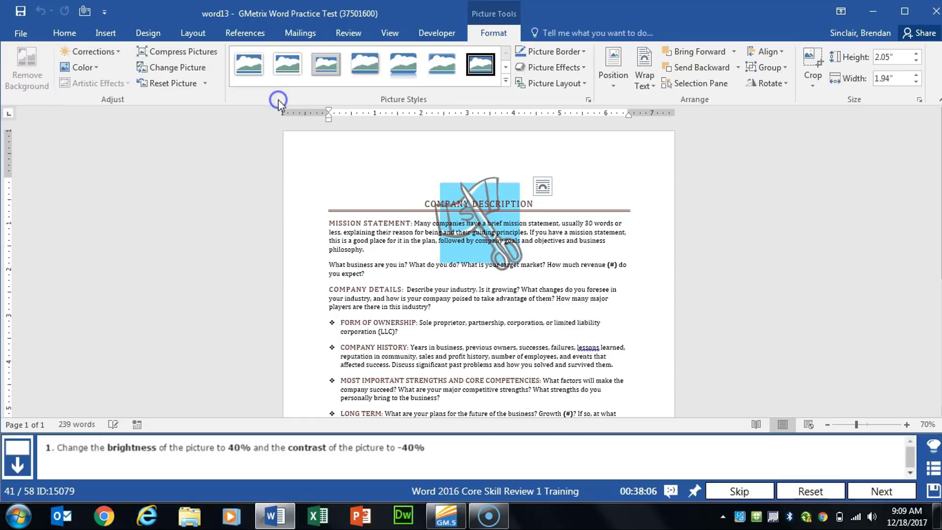
{"action": "left_click", "coordinate": [882, 493]}
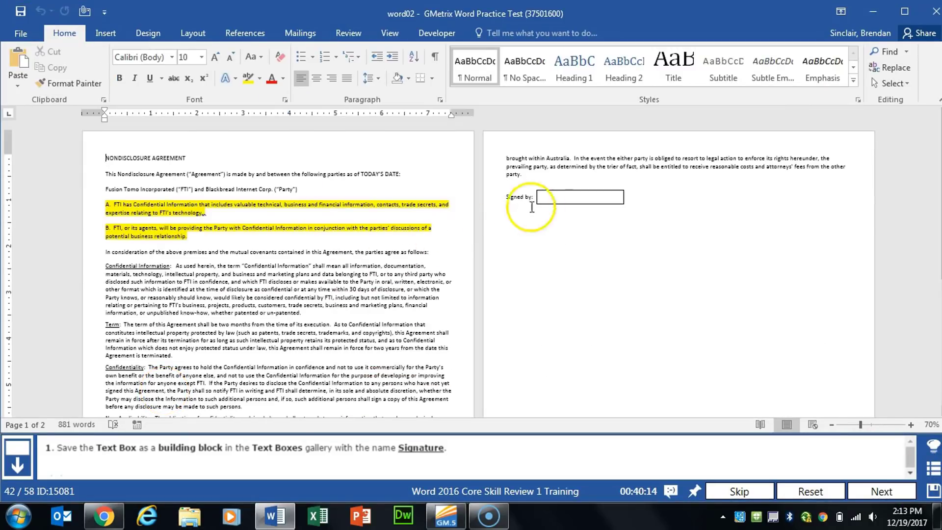
Save the Signed by text box as a building block named Signature in the Text Boxes gallery and advance to the next task
{"action": "left_click", "coordinate": [575, 204]}
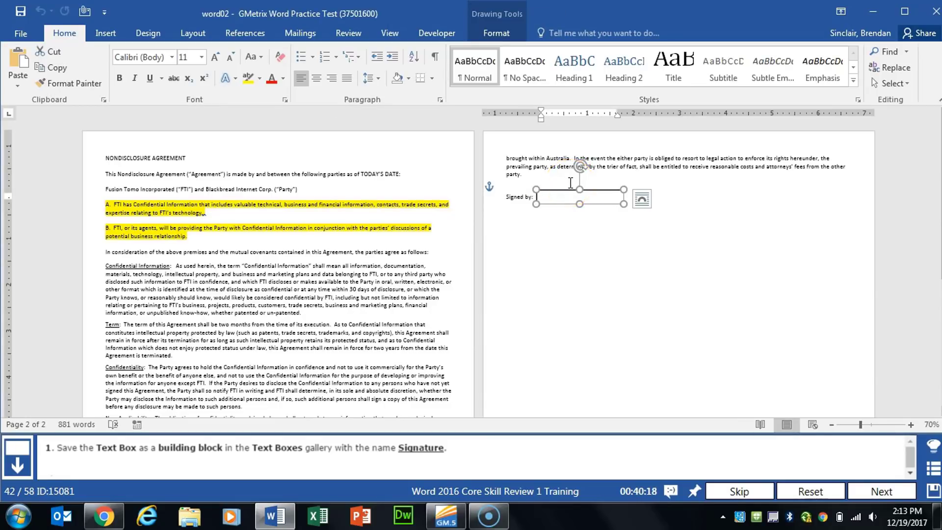
{"action": "left_click", "coordinate": [104, 34]}
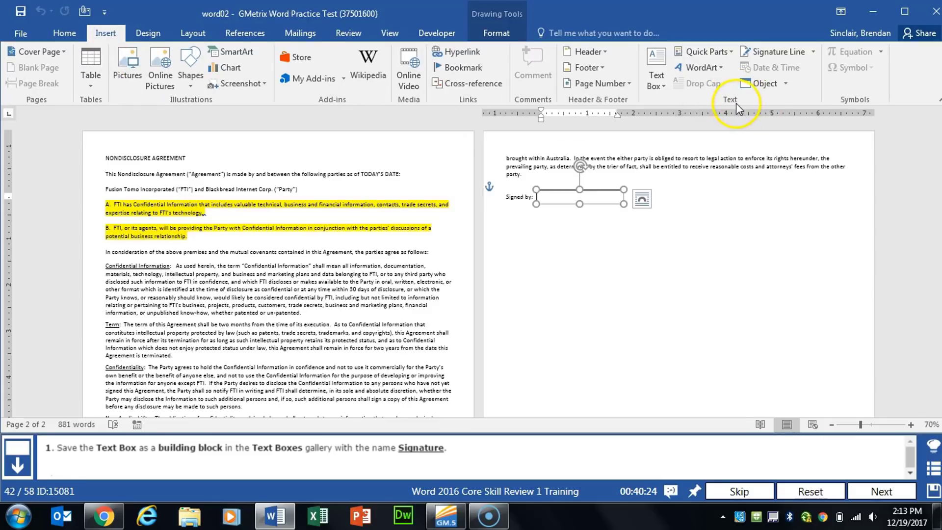
{"action": "left_click", "coordinate": [730, 51]}
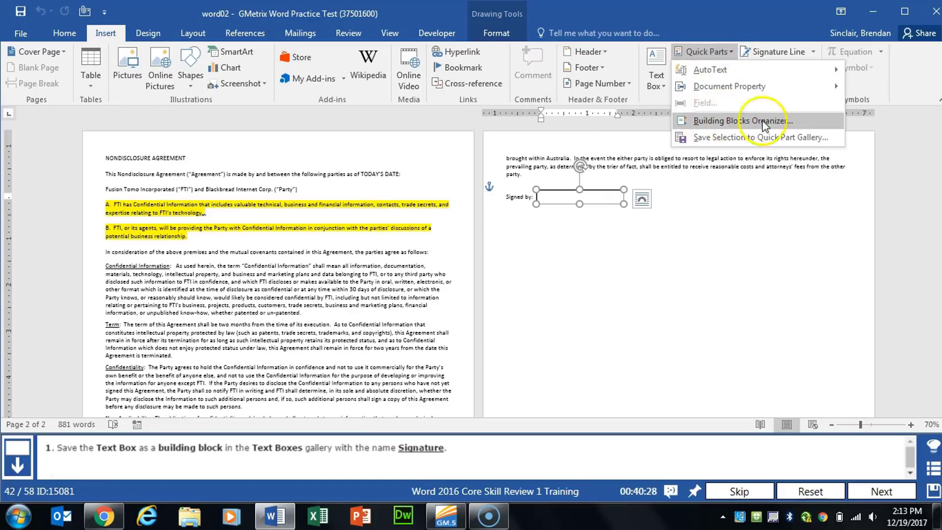
{"action": "left_click", "coordinate": [795, 138]}
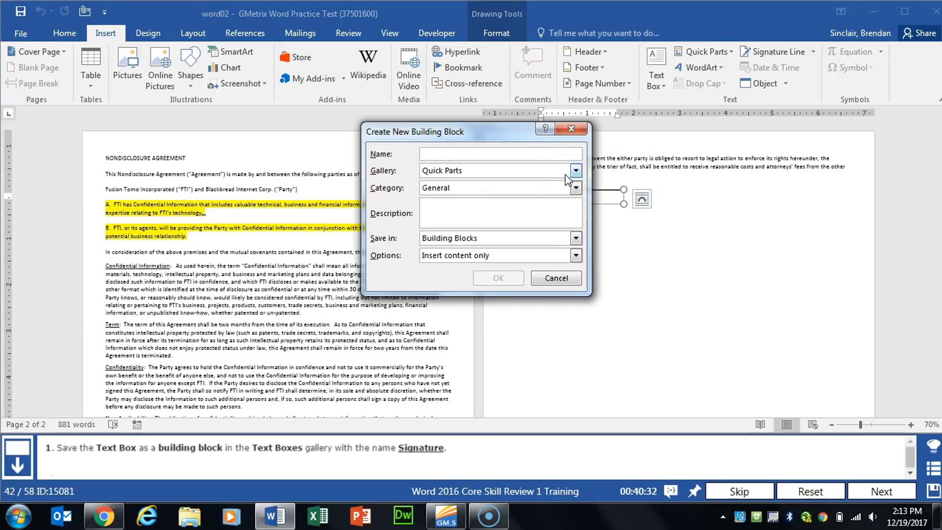
{"action": "type", "text": "Signature"}
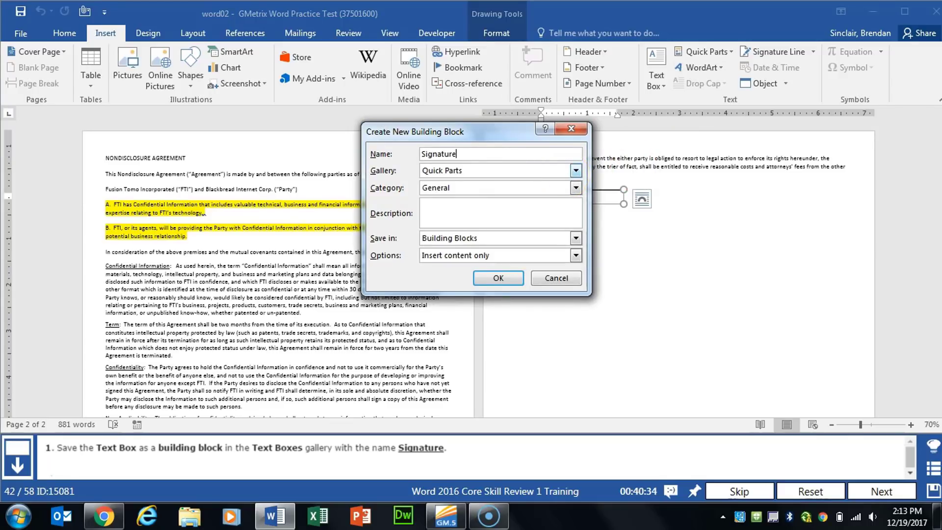
{"action": "left_click", "coordinate": [575, 170]}
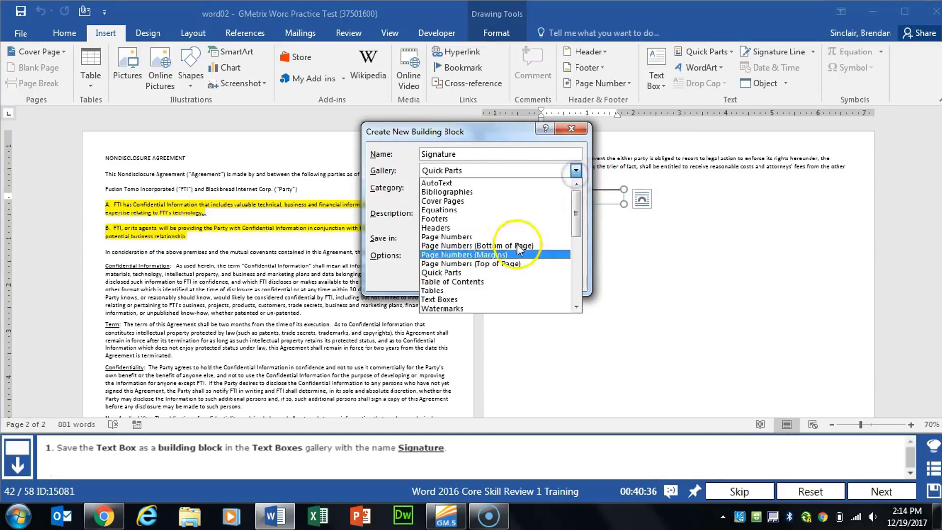
{"action": "left_click", "coordinate": [472, 300]}
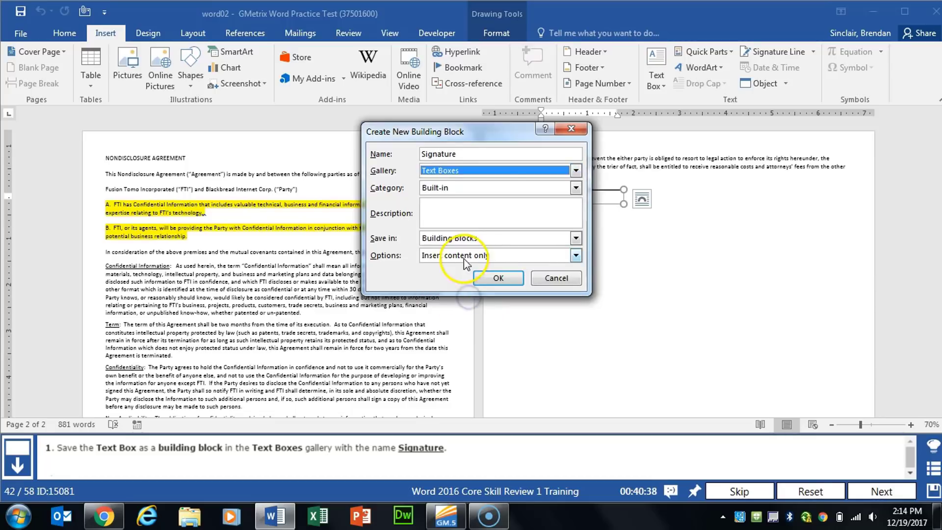
{"action": "left_click", "coordinate": [497, 278]}
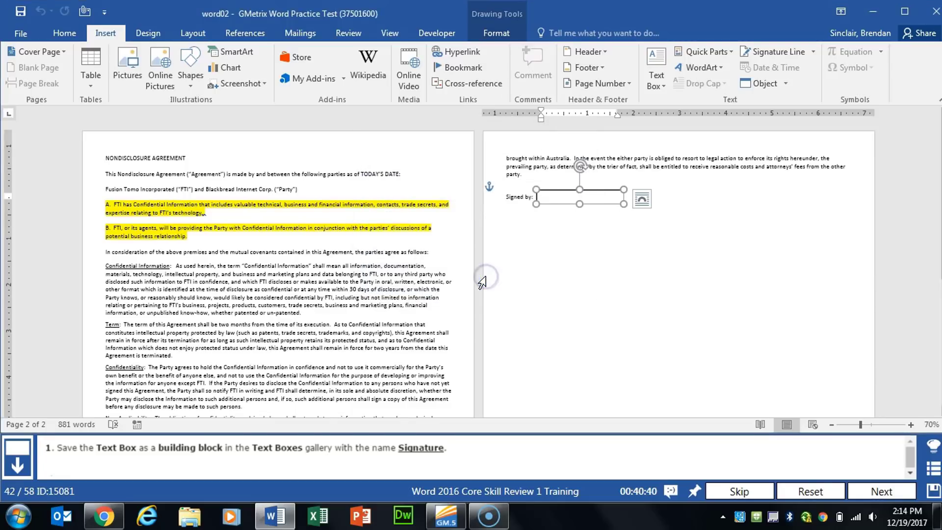
{"action": "left_click", "coordinate": [886, 491]}
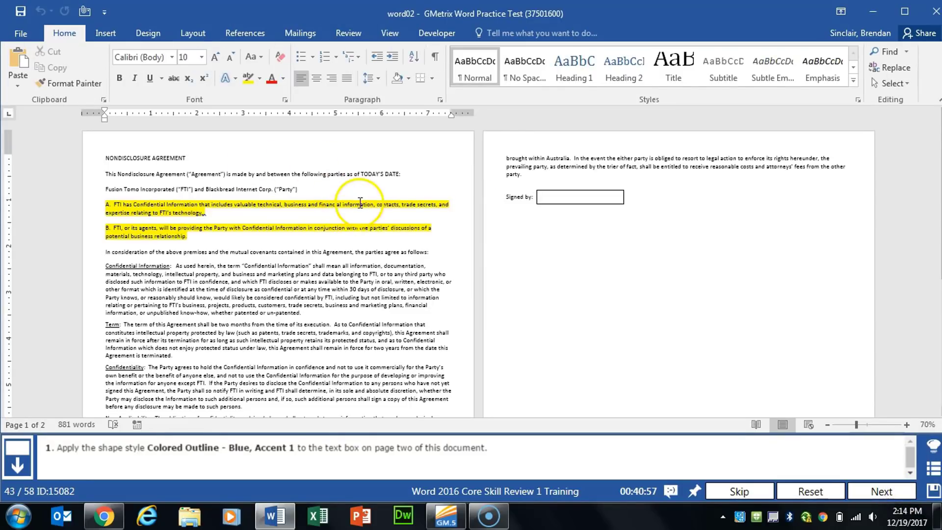
Apply the Colored Outline - Blue, Accent 1 shape style to the text box on page two
{"action": "left_click", "coordinate": [553, 200]}
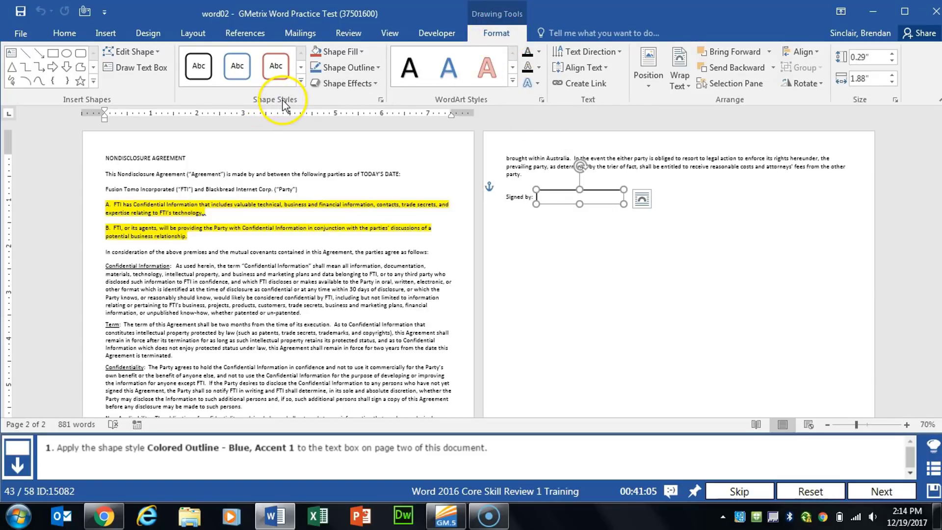
{"action": "left_click", "coordinate": [238, 68]}
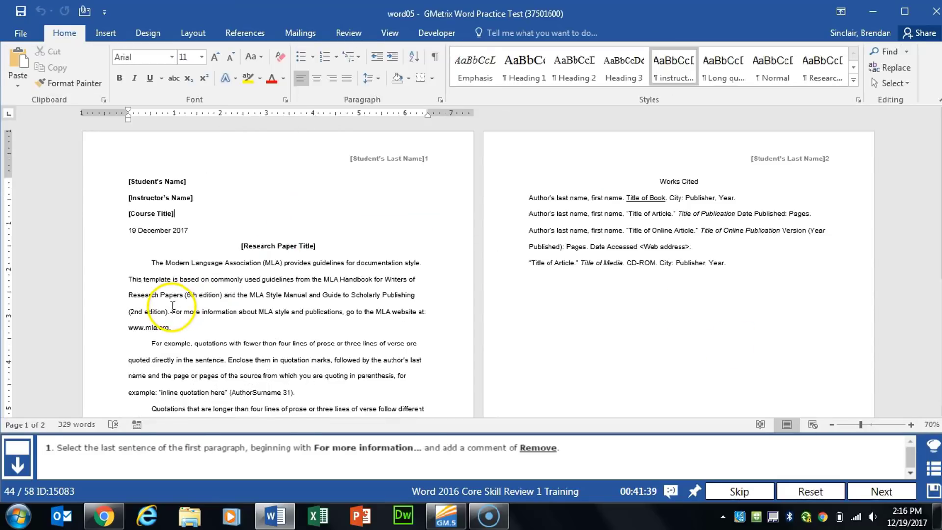
Add the comment Remove to the first paragraph's last sentence, beginning "For more information", and advance to the next task
{"action": "left_click_drag", "start_coordinate": [172, 306], "coordinate": [172, 327]}
{"action": "left_click", "coordinate": [175, 320]}
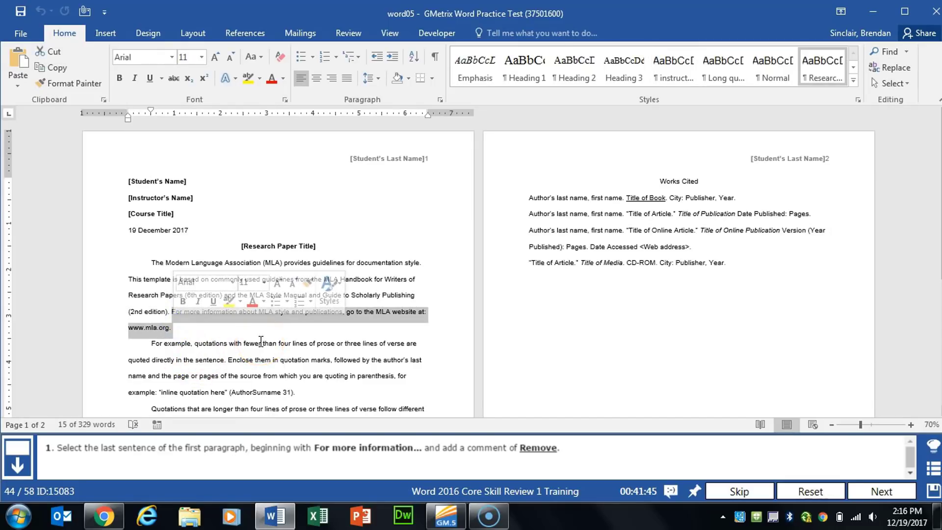
{"action": "left_click", "coordinate": [353, 37]}
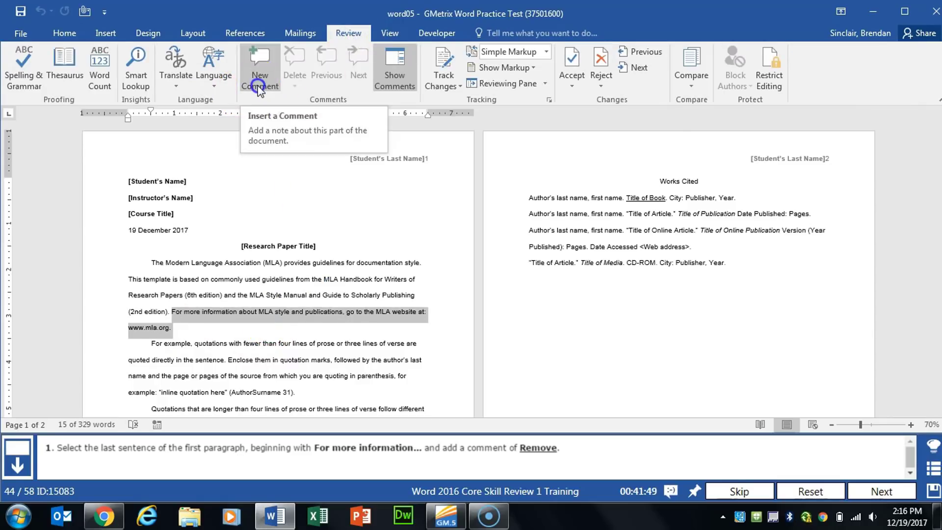
{"action": "left_click", "coordinate": [258, 71]}
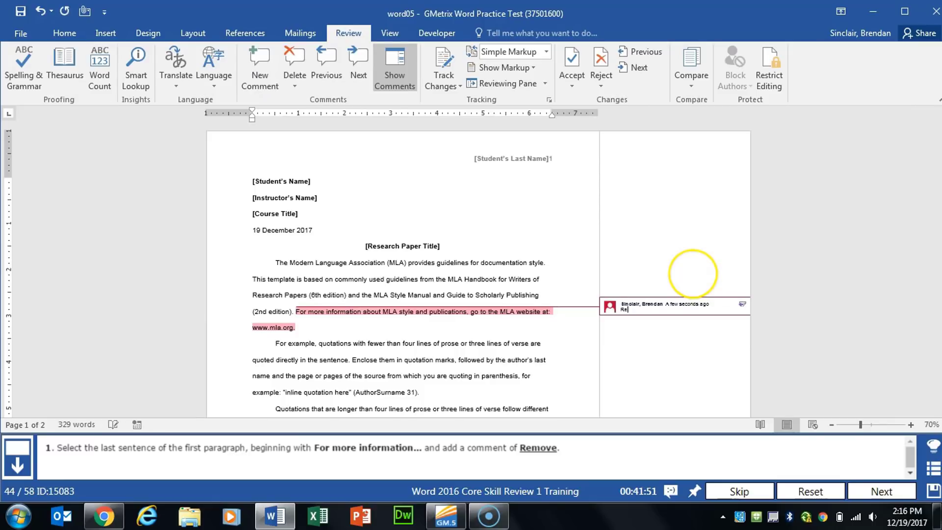
{"action": "type", "text": "Remove"}
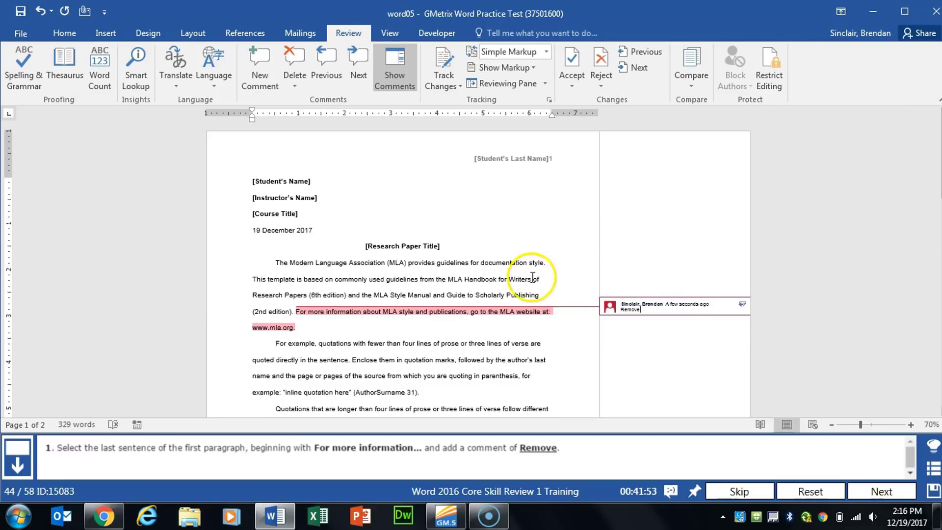
{"action": "left_click", "coordinate": [525, 278]}
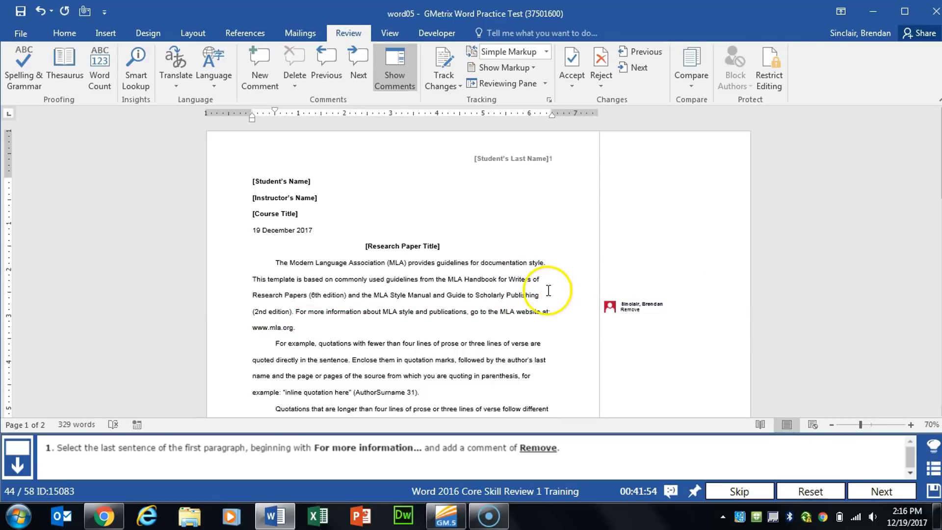
{"action": "left_click", "coordinate": [876, 492]}
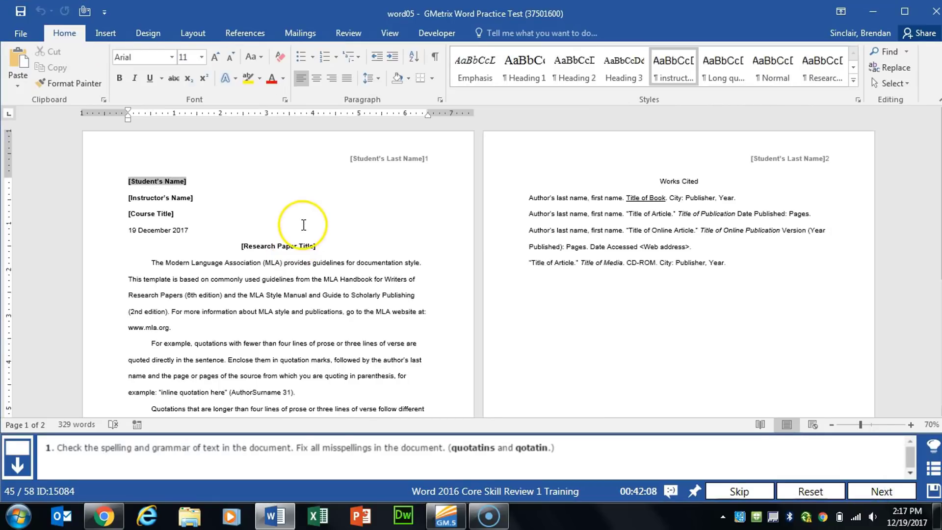
Run the spelling check, correct quotatins to quotations and qotation to quotation, and advance to the next task
{"action": "left_click", "coordinate": [349, 32]}
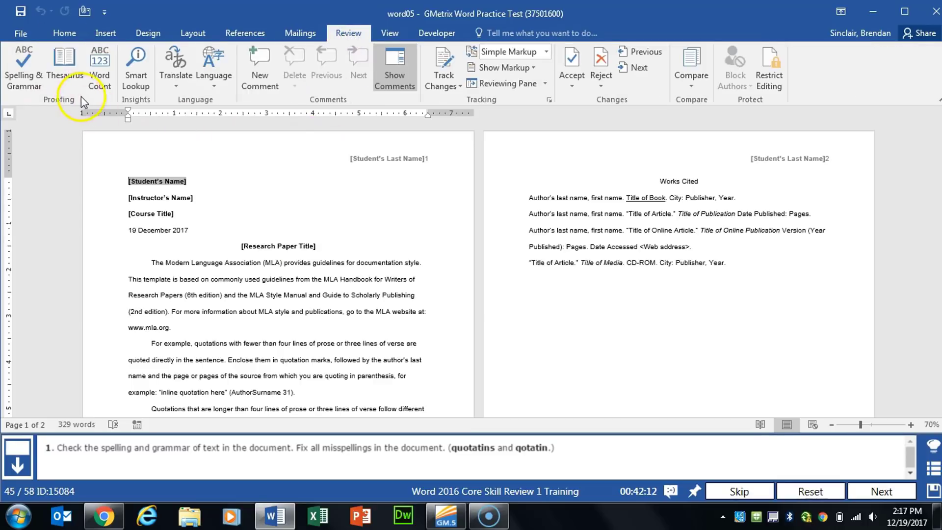
{"action": "left_click", "coordinate": [22, 85]}
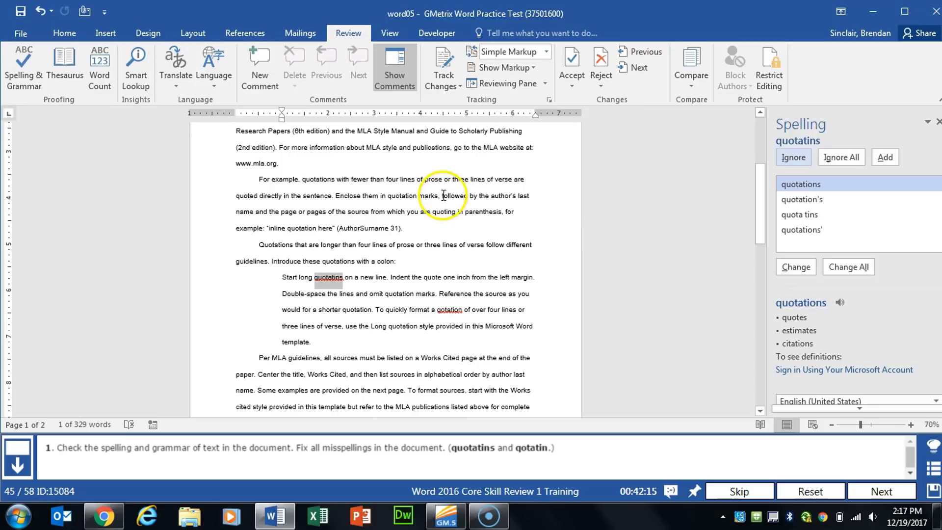
{"action": "left_click", "coordinate": [796, 267]}
{"action": "left_click", "coordinate": [796, 269]}
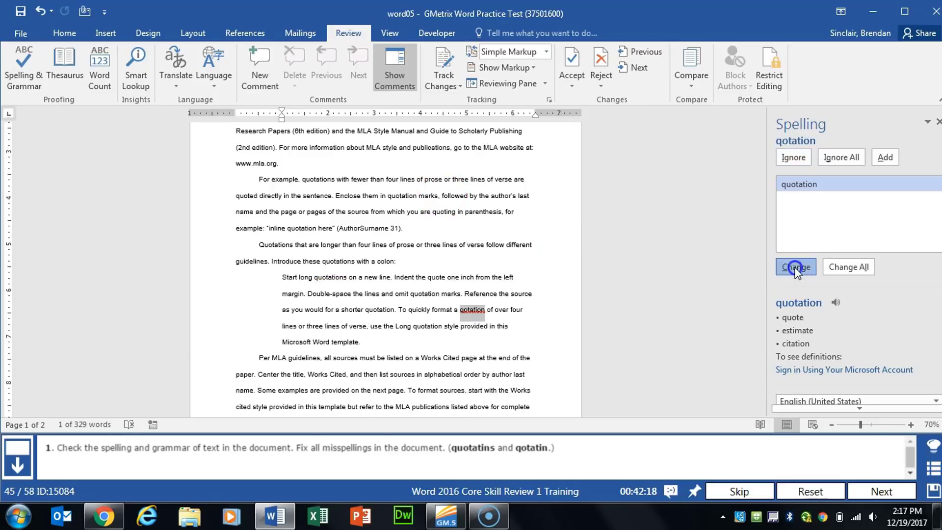
{"action": "left_click", "coordinate": [475, 296]}
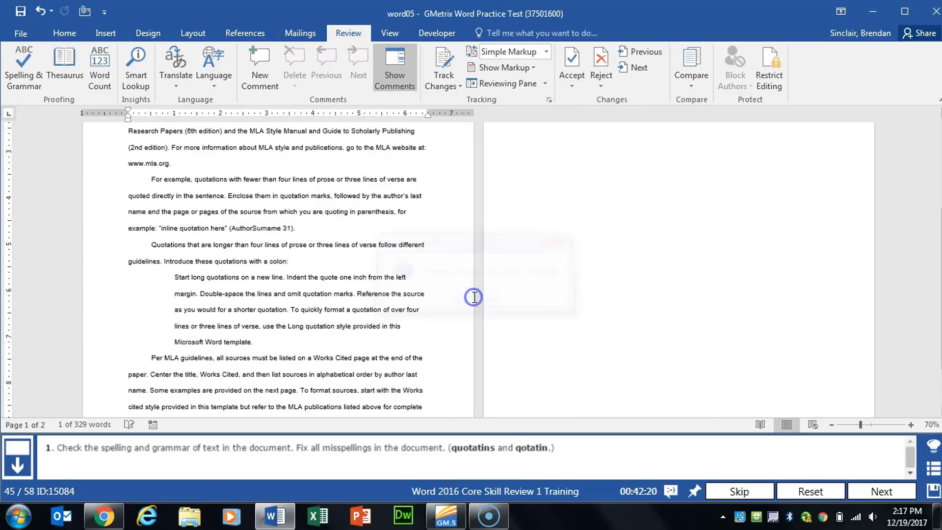
{"action": "left_click", "coordinate": [871, 488]}
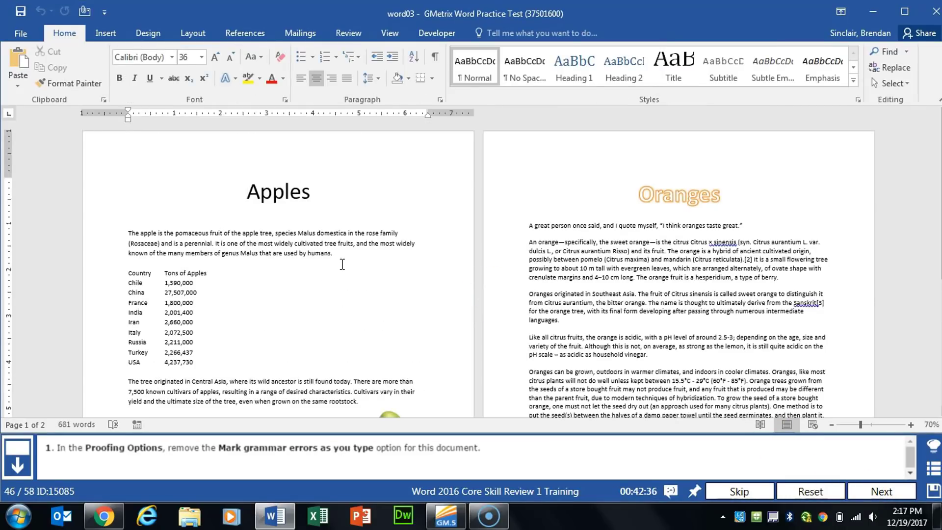
Turn off the Mark grammar errors as you type proofing option and advance to the next task
{"action": "left_click", "coordinate": [24, 36]}
{"action": "left_click", "coordinate": [33, 345]}
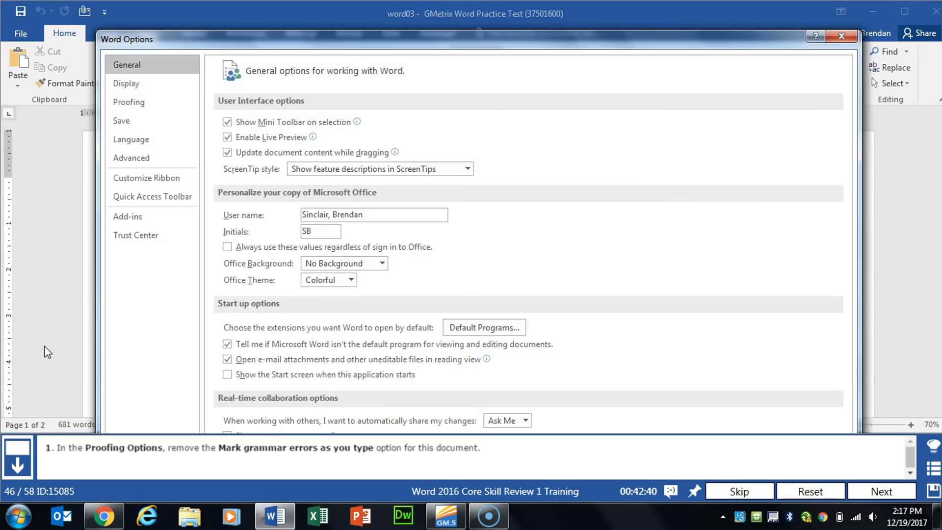
{"action": "left_click", "coordinate": [141, 103]}
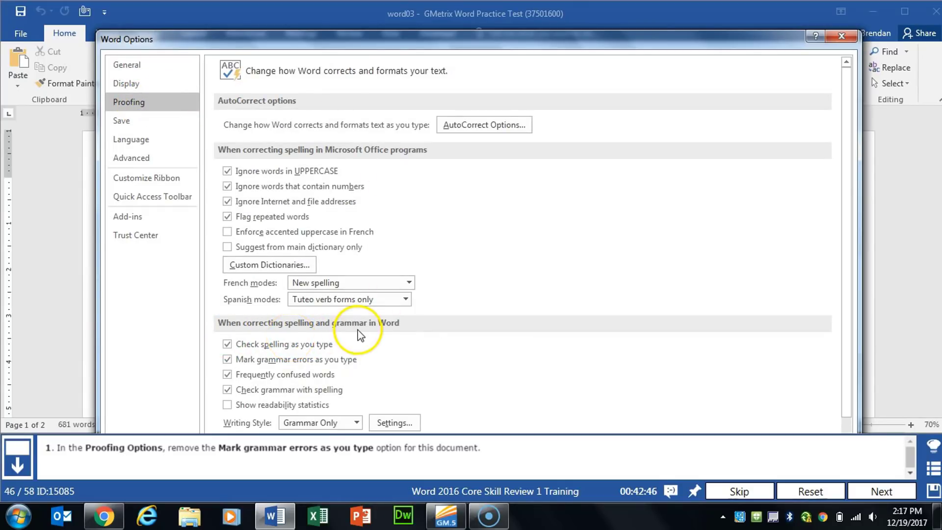
{"action": "left_click", "coordinate": [228, 360]}
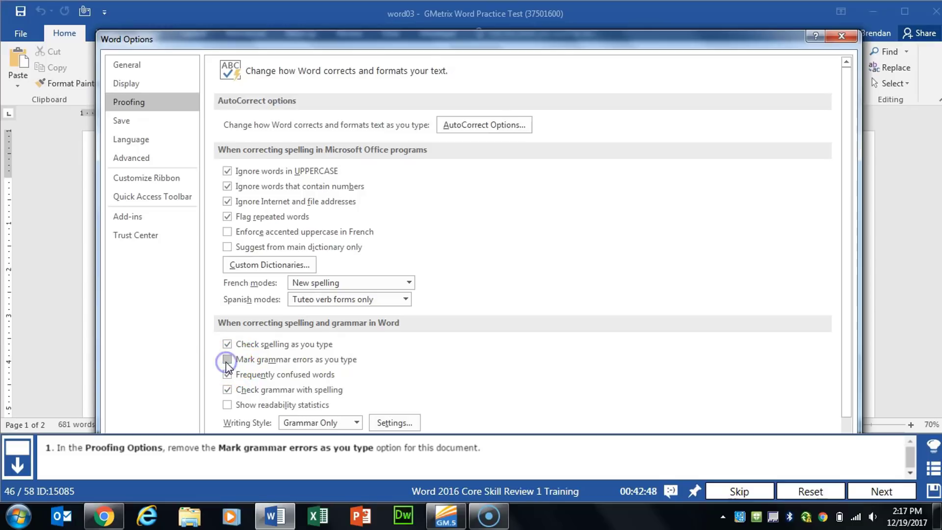
{"action": "left_click_drag", "start_coordinate": [520, 33], "coordinate": [527, 73]}
{"action": "left_click", "coordinate": [766, 389]}
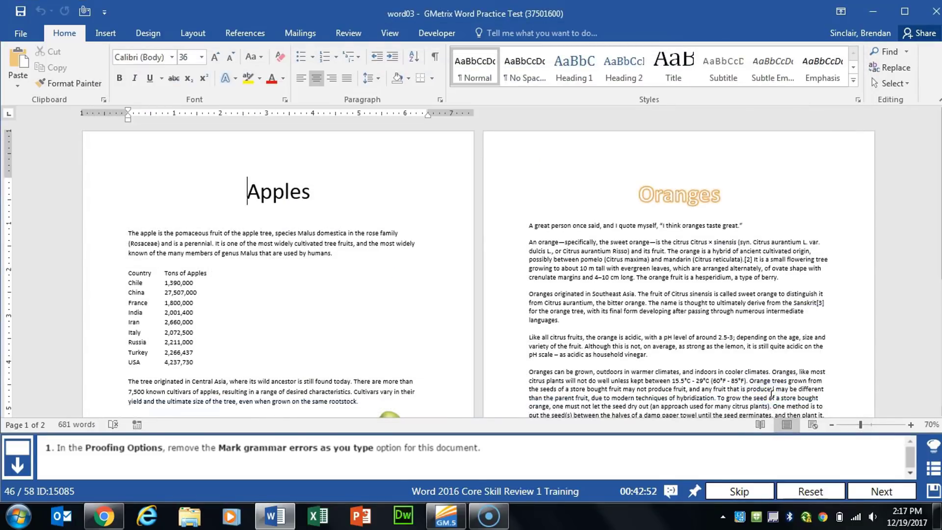
{"action": "left_click", "coordinate": [881, 493]}
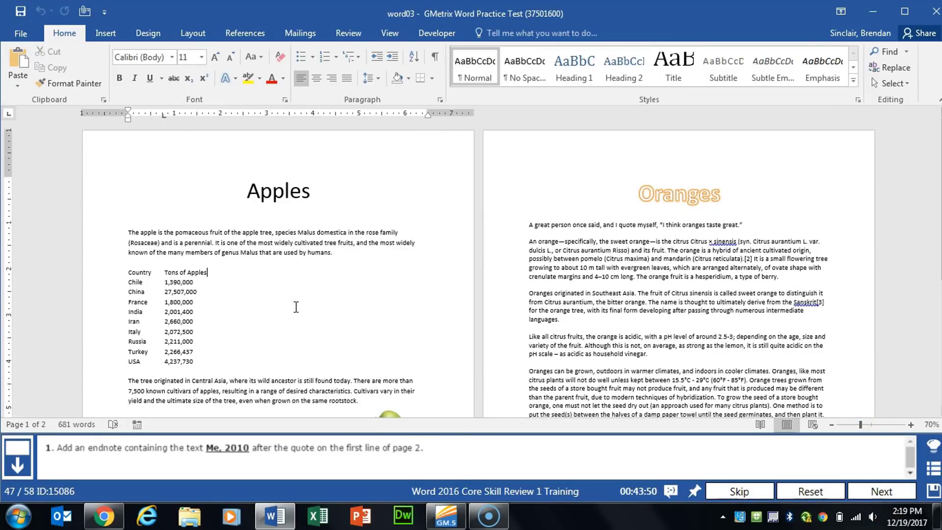
Insert an endnote reading "Me, 2010" after the quote on page 2's first line and advance to the next task
{"action": "left_click", "coordinate": [745, 227]}
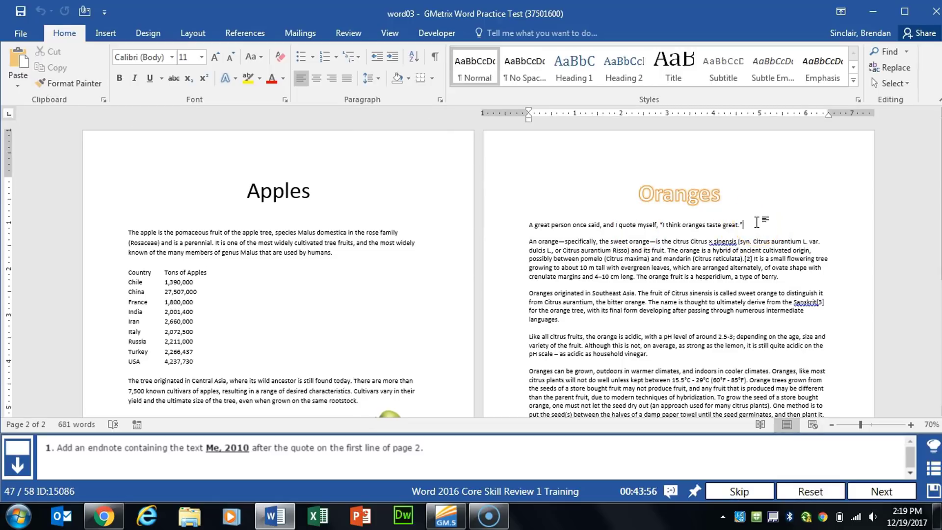
{"action": "left_click", "coordinate": [249, 31]}
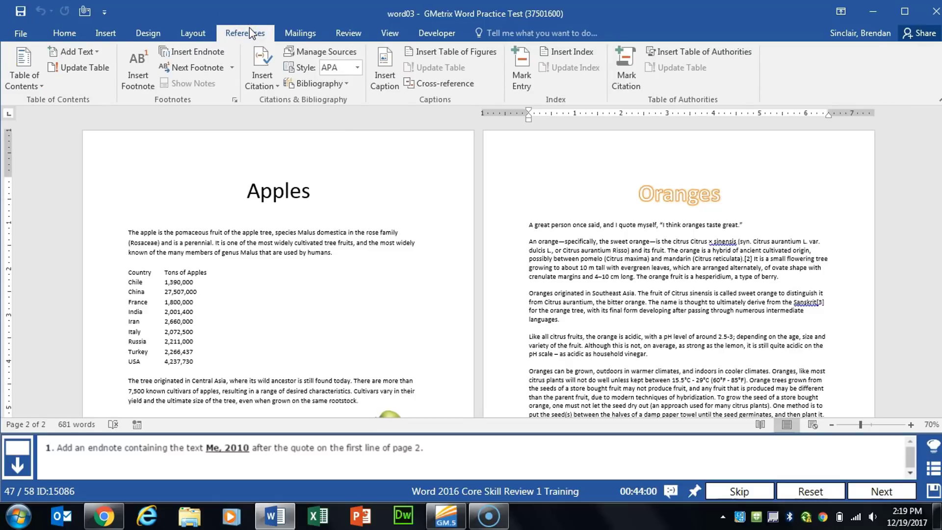
{"action": "left_click", "coordinate": [212, 55]}
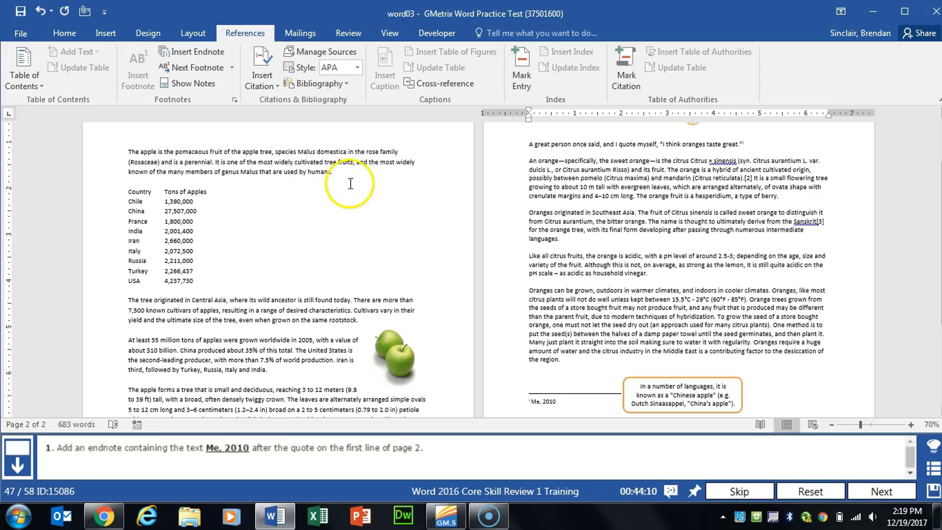
{"action": "left_click", "coordinate": [759, 368]}
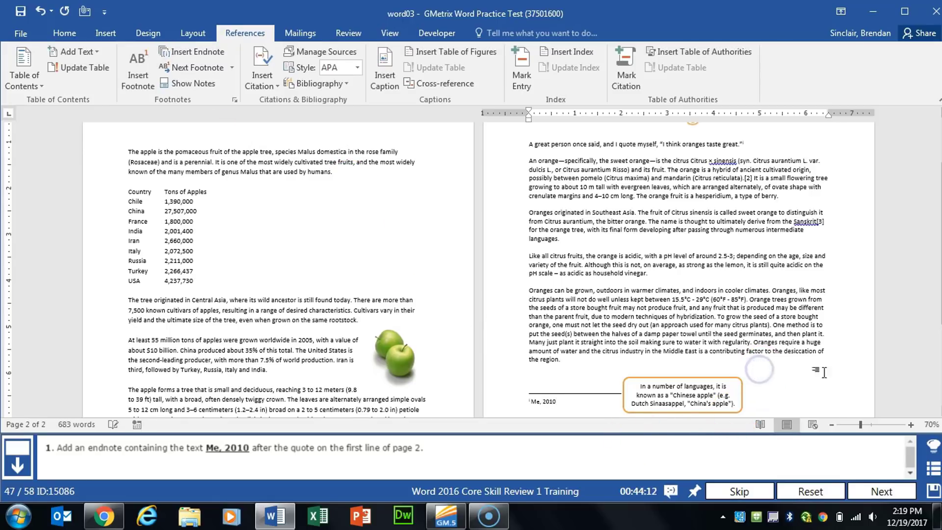
{"action": "left_click", "coordinate": [900, 488]}
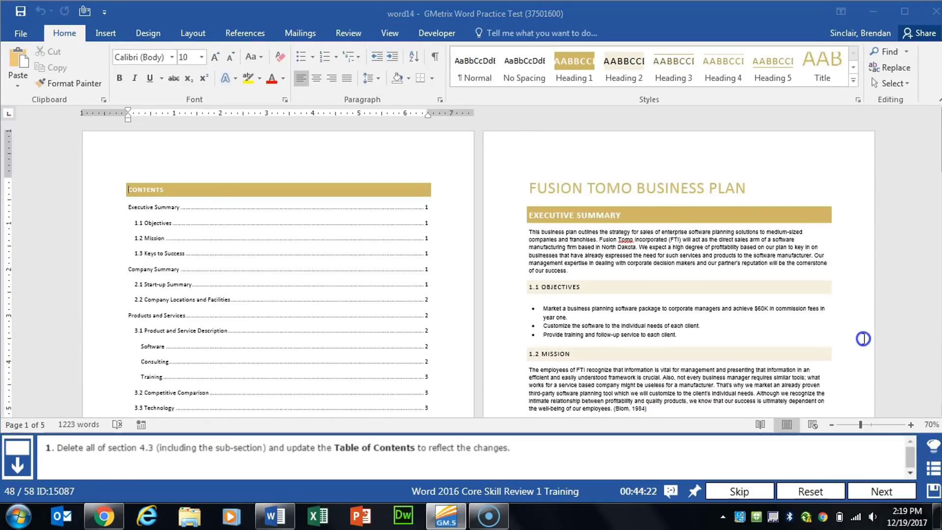
Delete all of section 4.3 Service Business Analysis, including sub-section 4.3.1 Business Participants, on the last page
{"action": "scroll", "coordinate": [834, 348], "scroll_direction": "down", "scroll_amount": 15}
{"action": "left_click", "coordinate": [675, 371]}
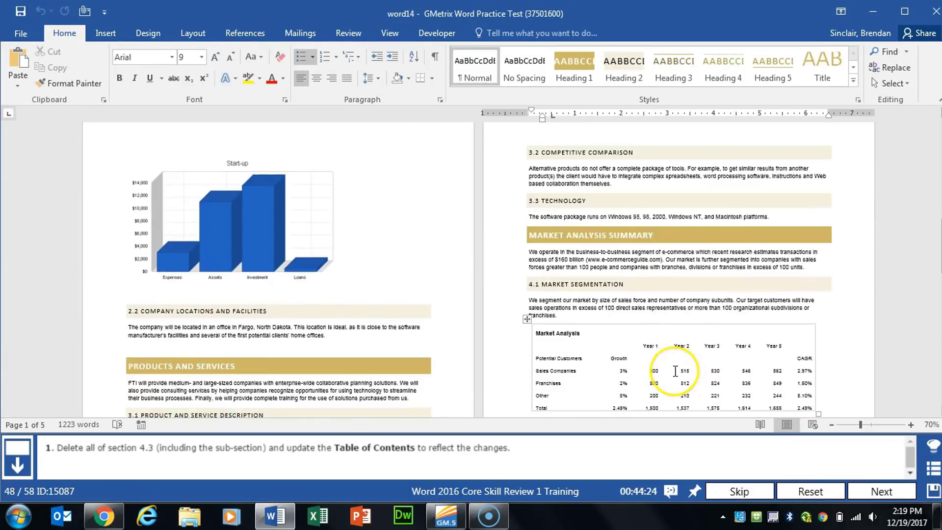
{"action": "scroll", "coordinate": [675, 372], "scroll_direction": "down", "scroll_amount": 10}
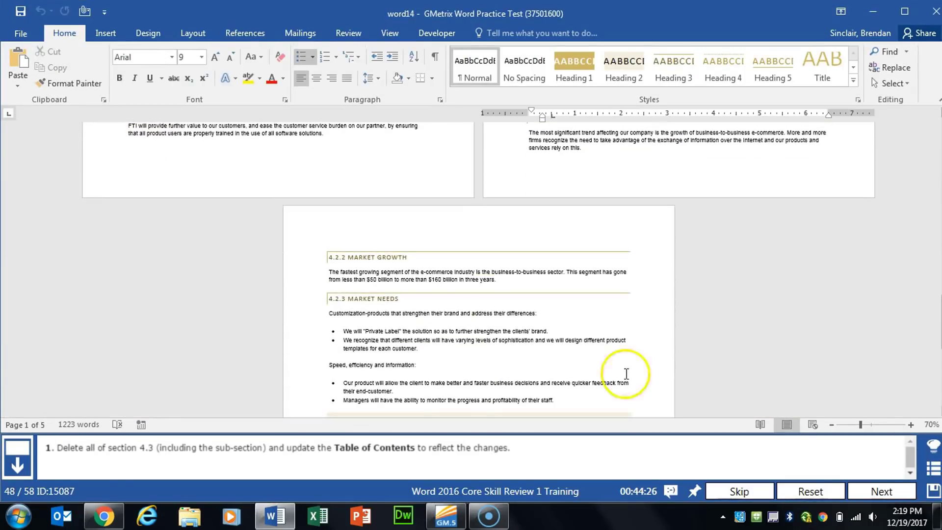
{"action": "scroll", "coordinate": [413, 392], "scroll_direction": "down", "scroll_amount": 5}
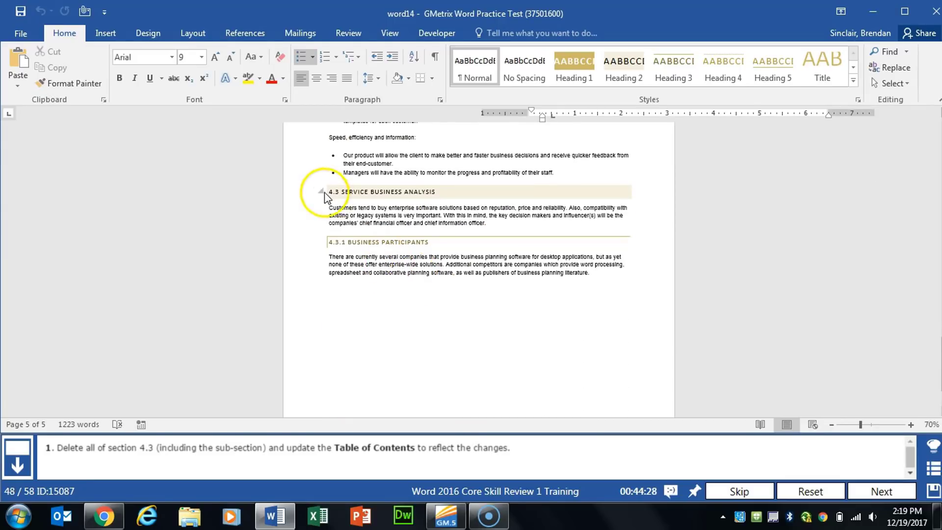
{"action": "left_click_drag", "start_coordinate": [328, 192], "coordinate": [654, 301]}
{"action": "left_click", "coordinate": [322, 192]}
{"action": "left_click", "coordinate": [322, 191]}
{"action": "left_click", "coordinate": [330, 189]}
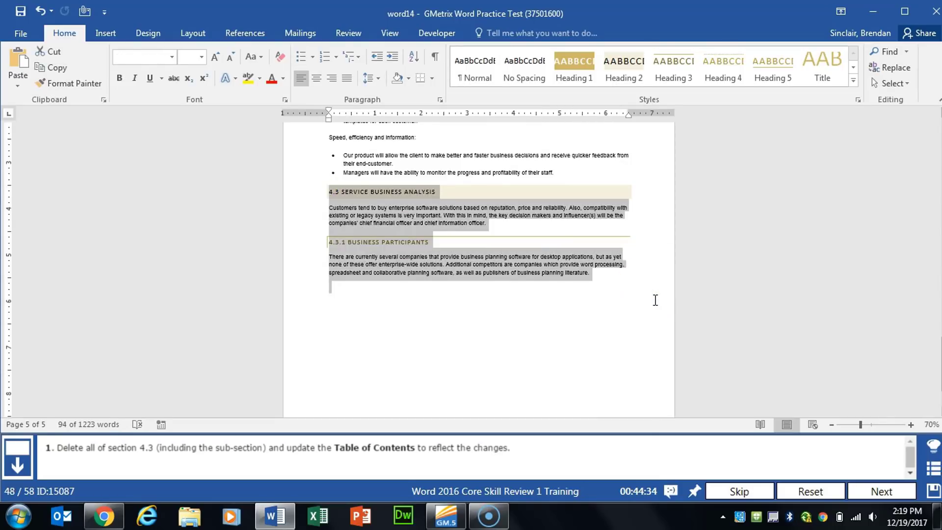
{"action": "key", "text": "Delete"}
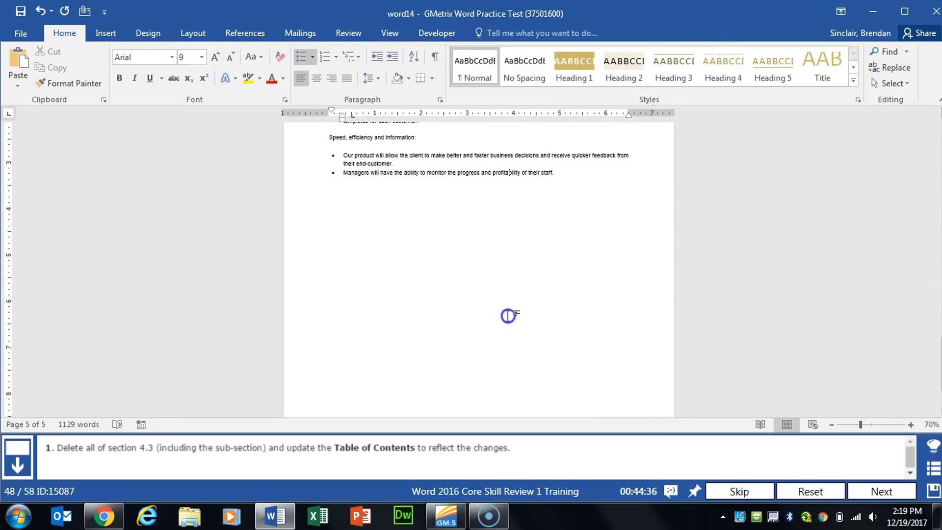
Update the table of contents on page 1 to reflect the deleted section and advance to the next task
{"action": "scroll", "coordinate": [505, 319], "scroll_direction": "up", "scroll_amount": 10}
{"action": "scroll", "coordinate": [504, 321], "scroll_direction": "up", "scroll_amount": 5}
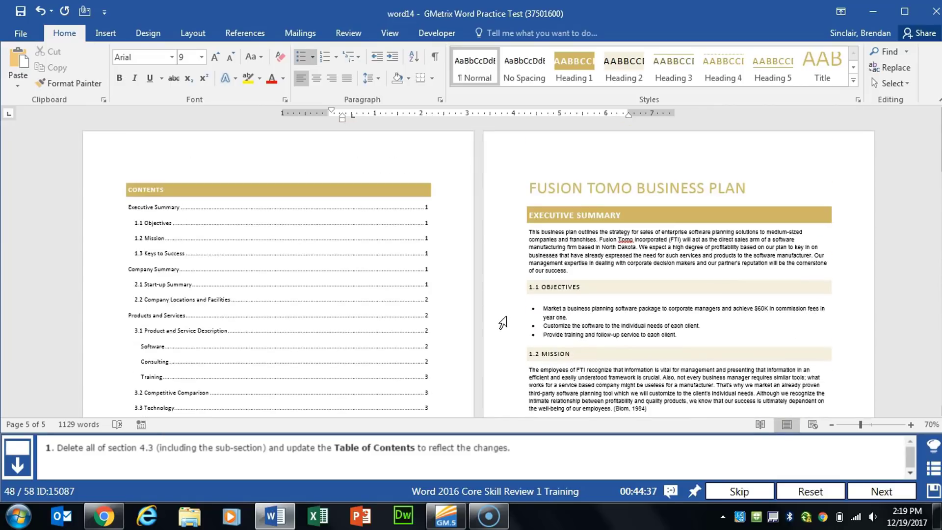
{"action": "left_click", "coordinate": [225, 279]}
{"action": "right_click", "coordinate": [224, 279]}
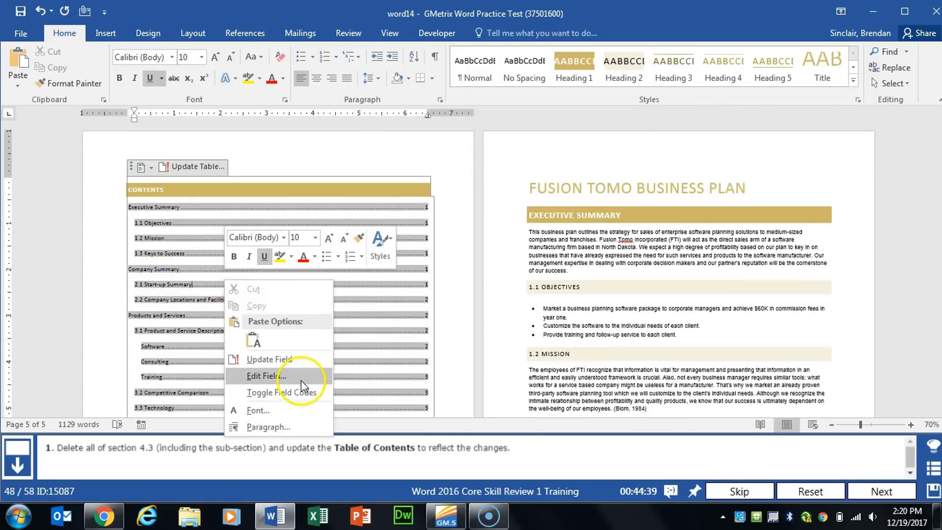
{"action": "left_click", "coordinate": [293, 360]}
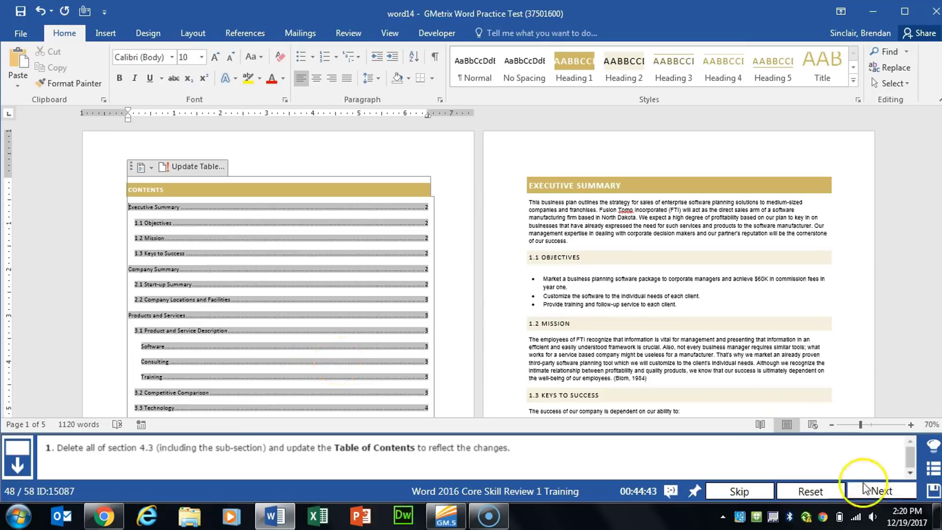
{"action": "left_click", "coordinate": [882, 491]}
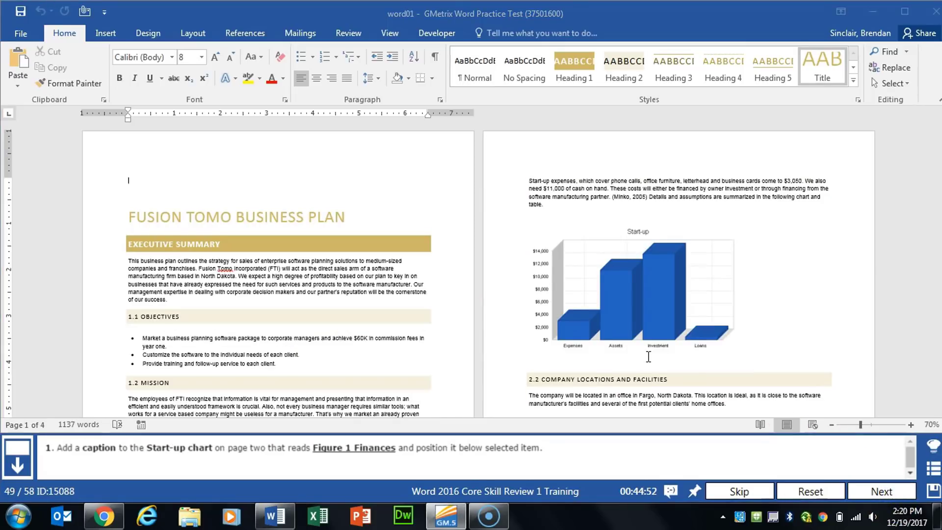
Add the caption "Figure 1 Finances" below the Start-up chart on page two and advance to the next task
{"action": "left_click", "coordinate": [685, 269]}
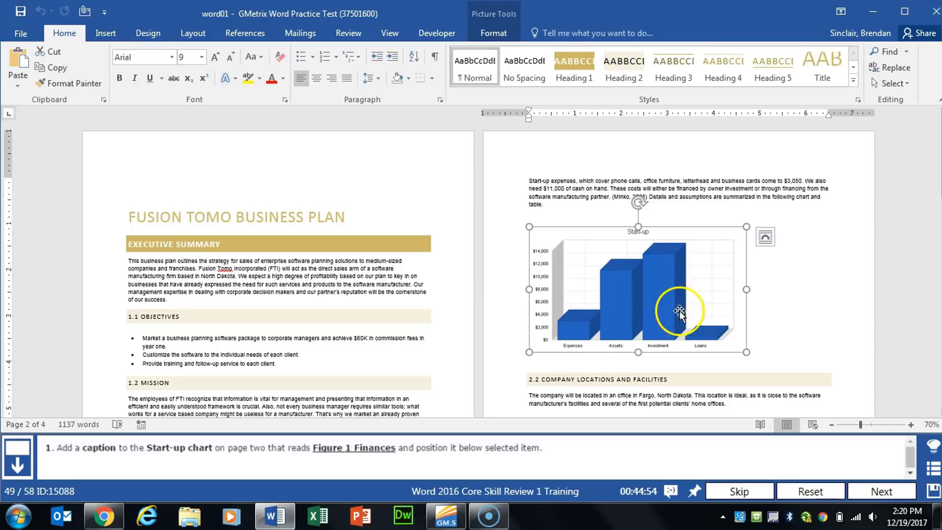
{"action": "right_click", "coordinate": [615, 298]}
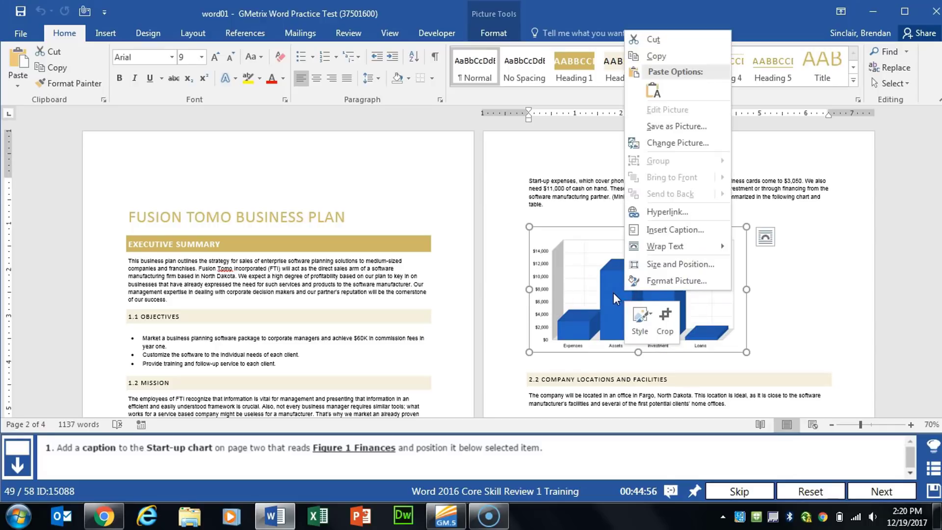
{"action": "left_click", "coordinate": [714, 231]}
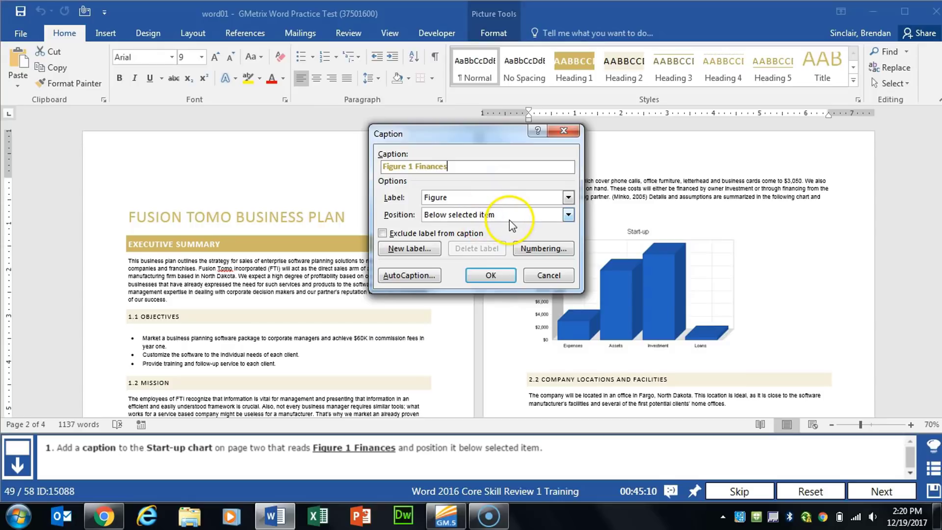
{"action": "left_click", "coordinate": [499, 276]}
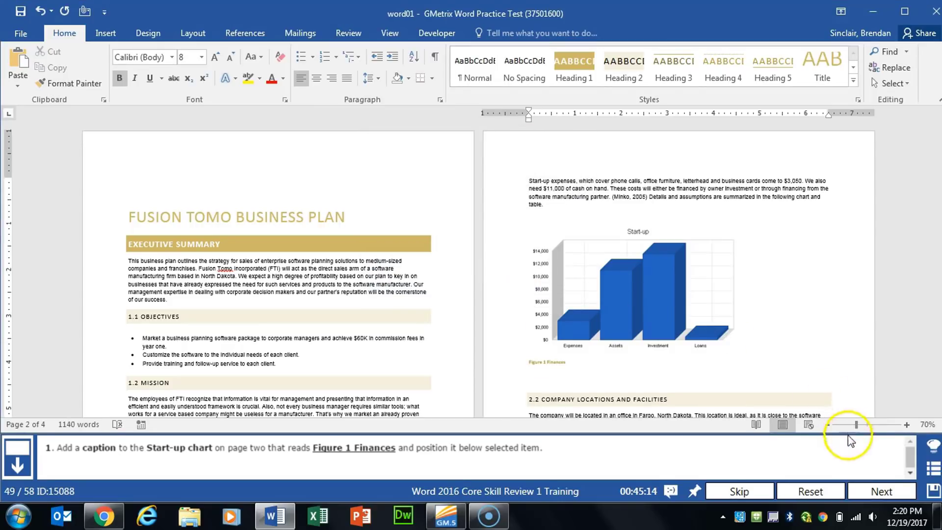
{"action": "left_click", "coordinate": [873, 491]}
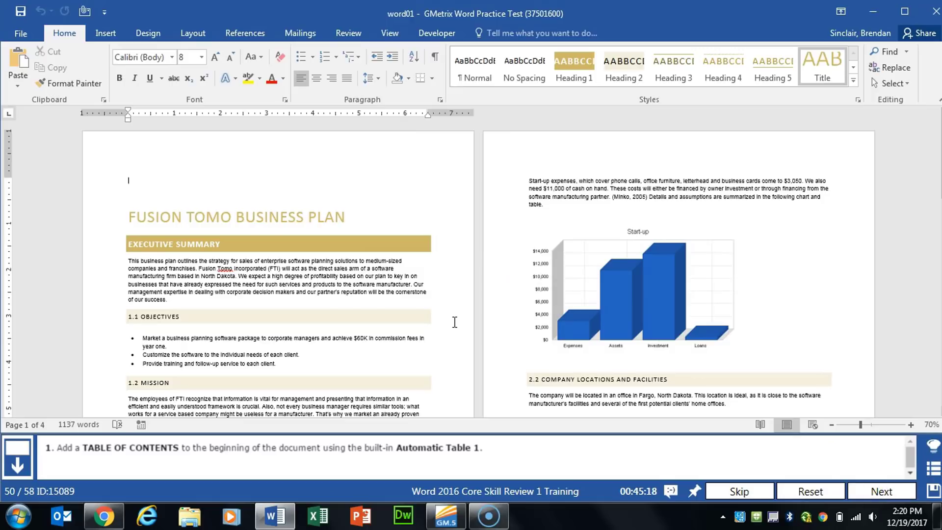
Insert a table of contents at the beginning of the document using the built-in Automatic Table 1
{"action": "left_click", "coordinate": [248, 130]}
{"action": "left_click", "coordinate": [198, 184]}
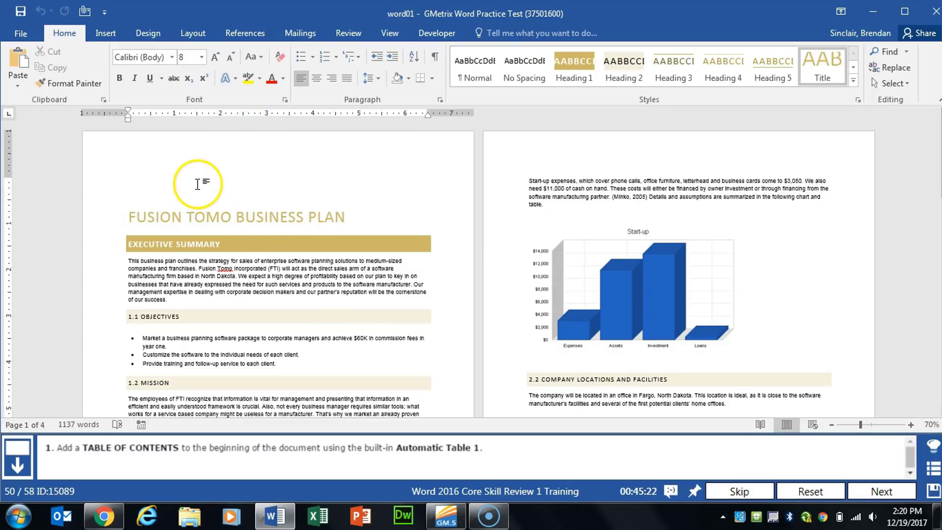
{"action": "left_click", "coordinate": [252, 32]}
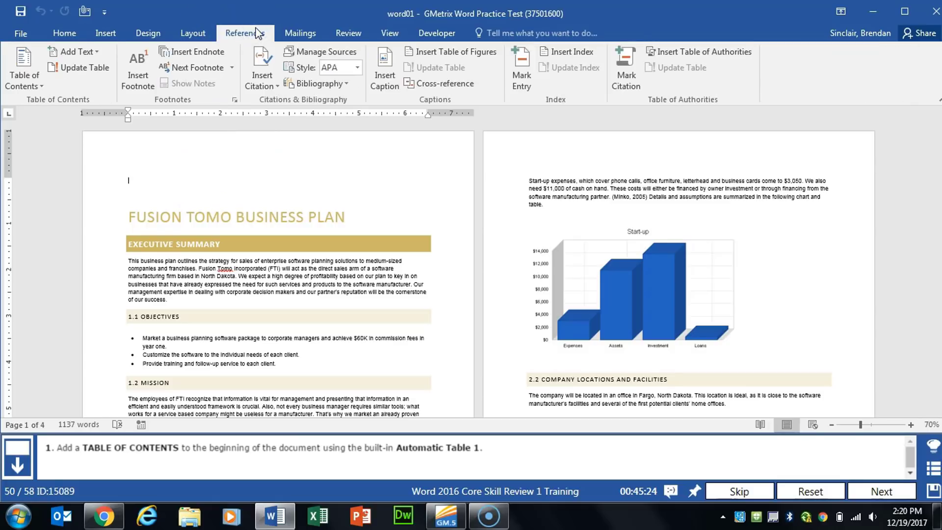
{"action": "left_click", "coordinate": [34, 84]}
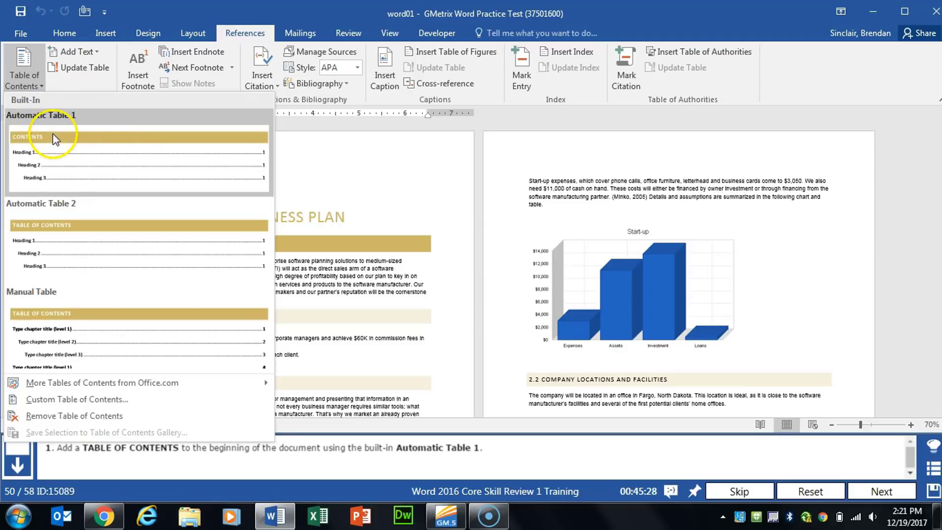
{"action": "left_click", "coordinate": [95, 161]}
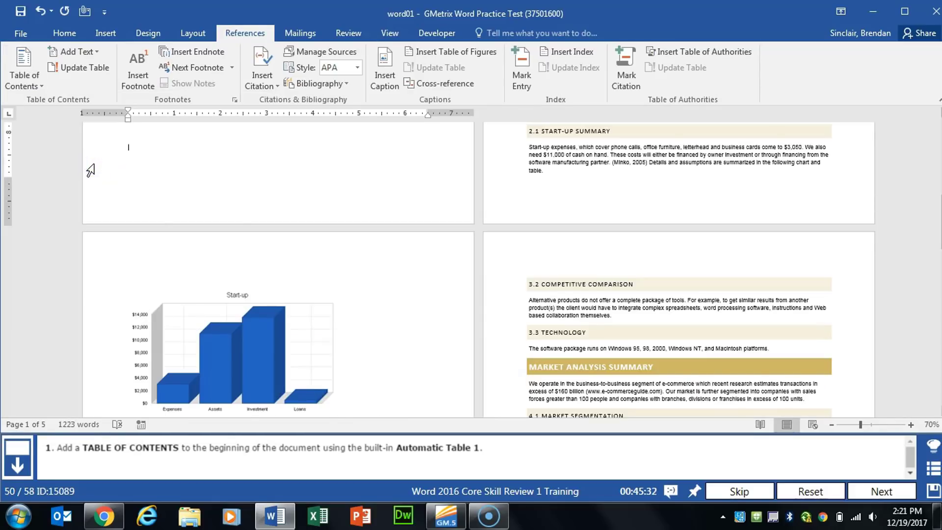
{"action": "scroll", "coordinate": [234, 225], "scroll_direction": "up", "scroll_amount": 15}
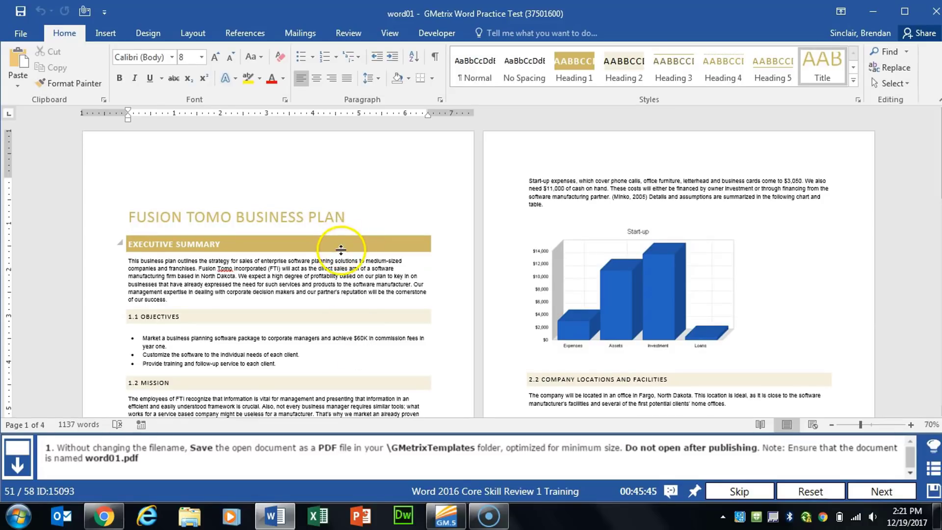
Export the document as the PDF word01 in the GMetrixTemplates folder, without opening it after publishing, and advance to the next task
{"action": "left_click", "coordinate": [21, 38]}
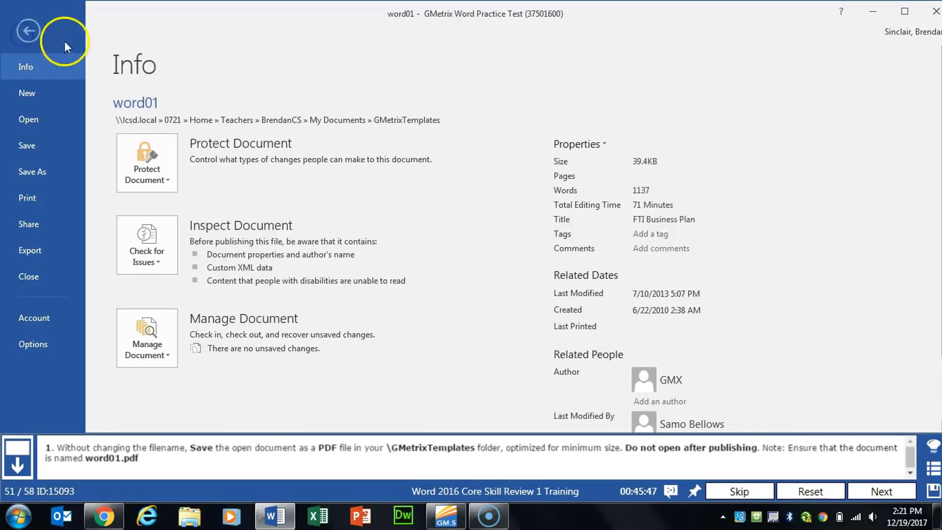
{"action": "left_click", "coordinate": [41, 252]}
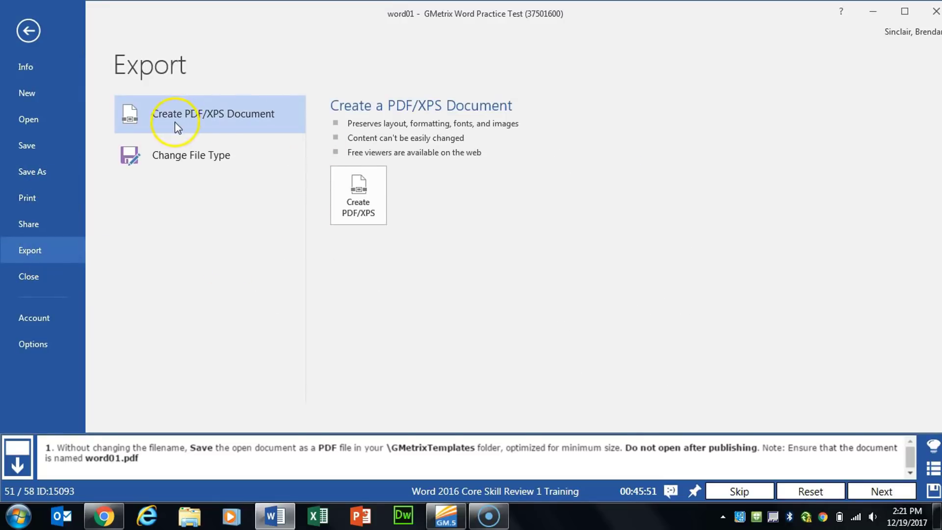
{"action": "left_click", "coordinate": [361, 222]}
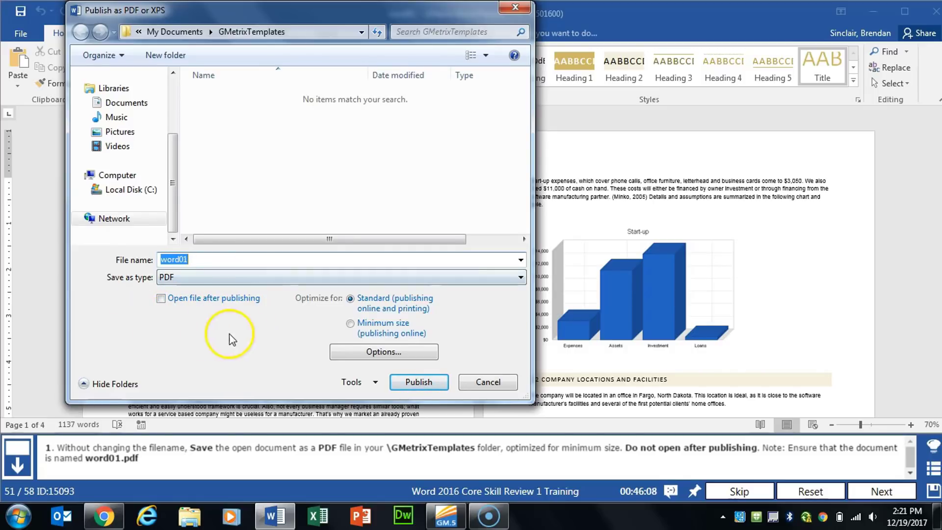
{"action": "left_click", "coordinate": [421, 381]}
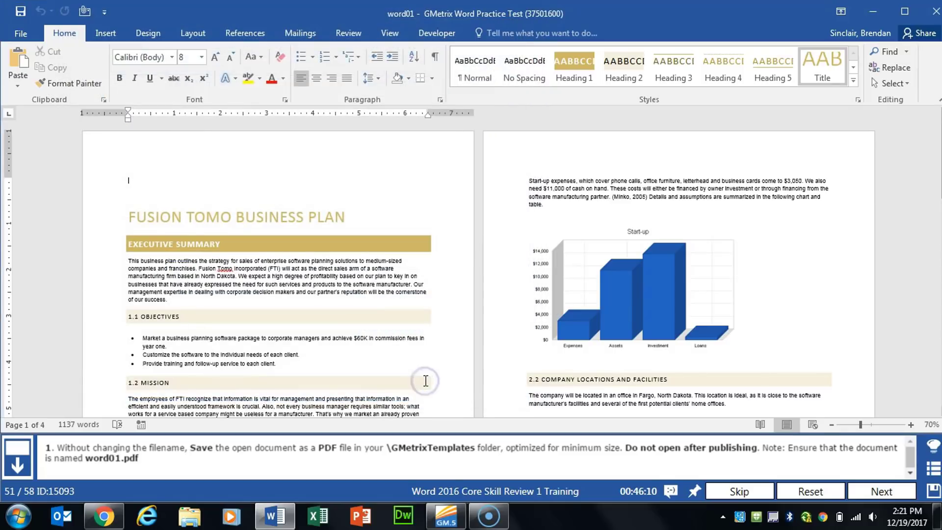
{"action": "left_click", "coordinate": [874, 489]}
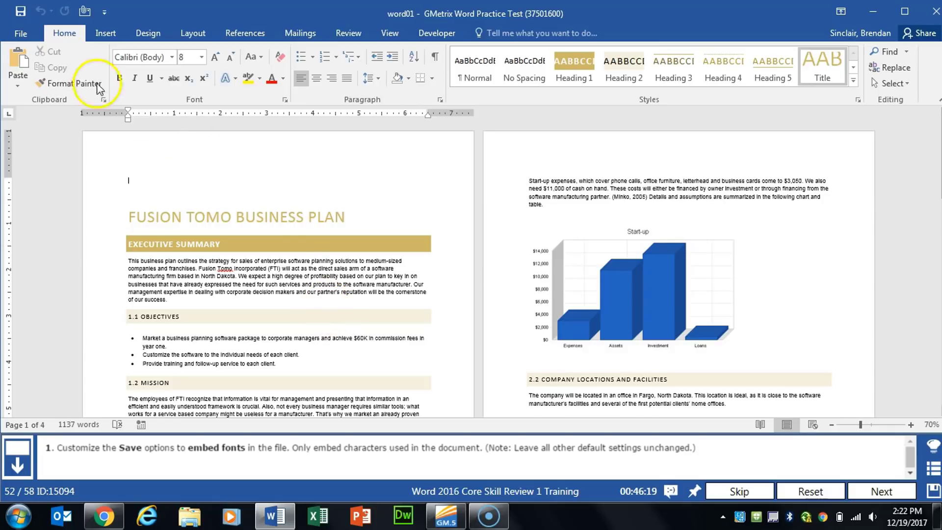
Set the save options to embed fonts in the file with only the characters used in the document, and advance to the next task
{"action": "left_click", "coordinate": [21, 33]}
{"action": "left_click", "coordinate": [33, 347]}
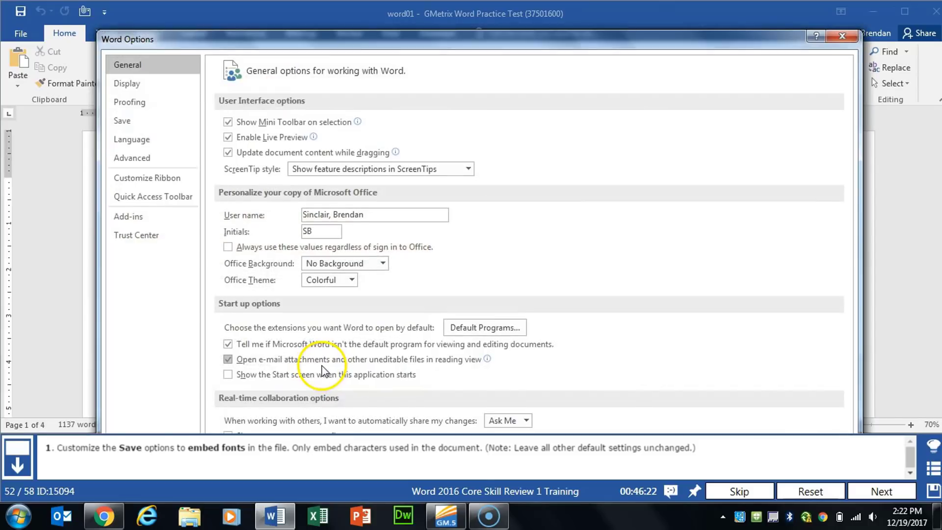
{"action": "left_click", "coordinate": [140, 122]}
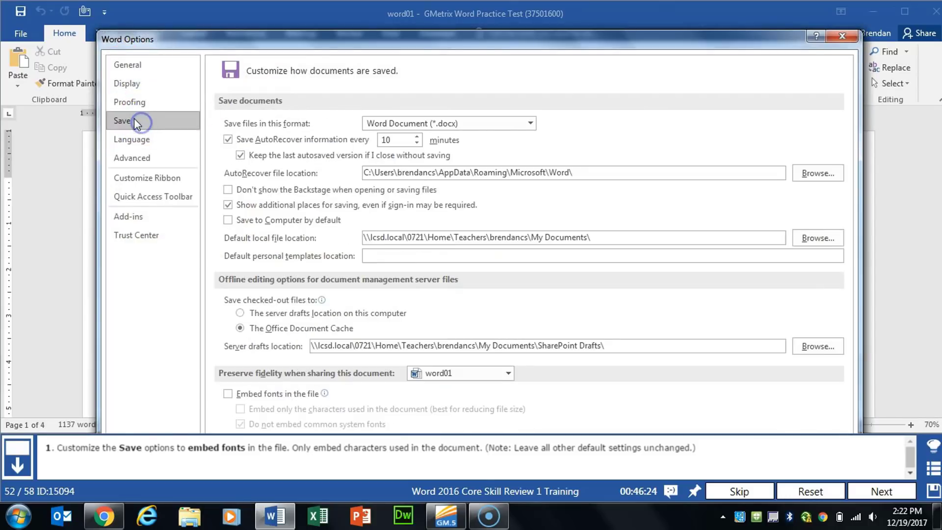
{"action": "left_click", "coordinate": [227, 393]}
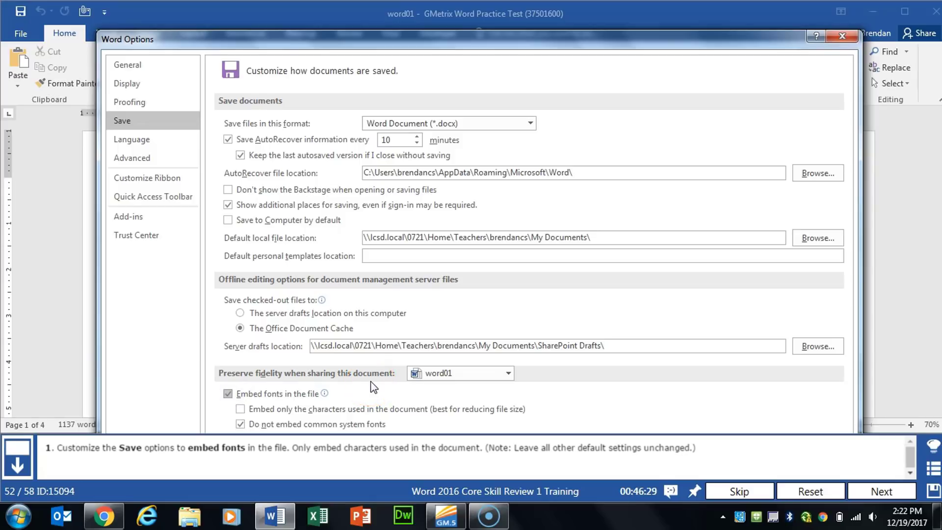
{"action": "left_click", "coordinate": [371, 408]}
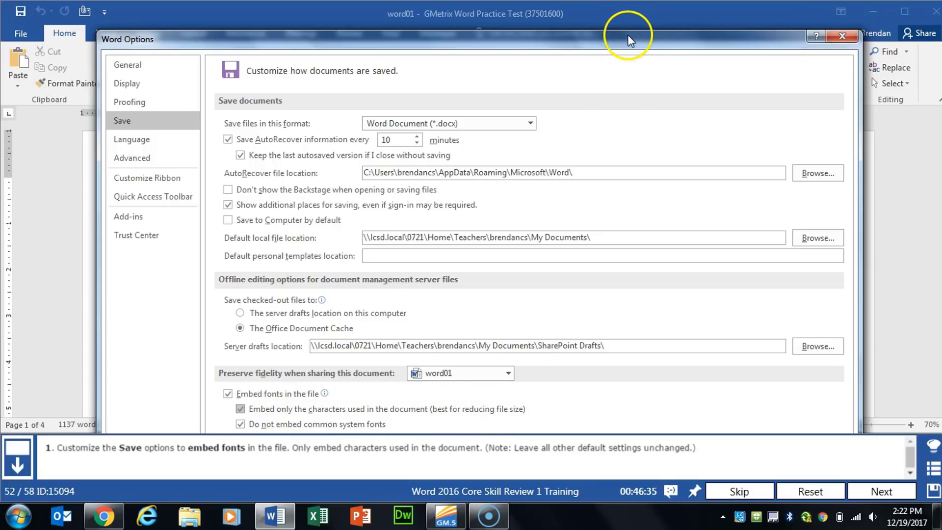
{"action": "mouse_move", "coordinate": [616, 36]}
{"action": "left_mouse_down"}
{"action": "mouse_move", "coordinate": [616, 137]}
{"action": "mouse_move", "coordinate": [604, 36]}
{"action": "left_mouse_up"}
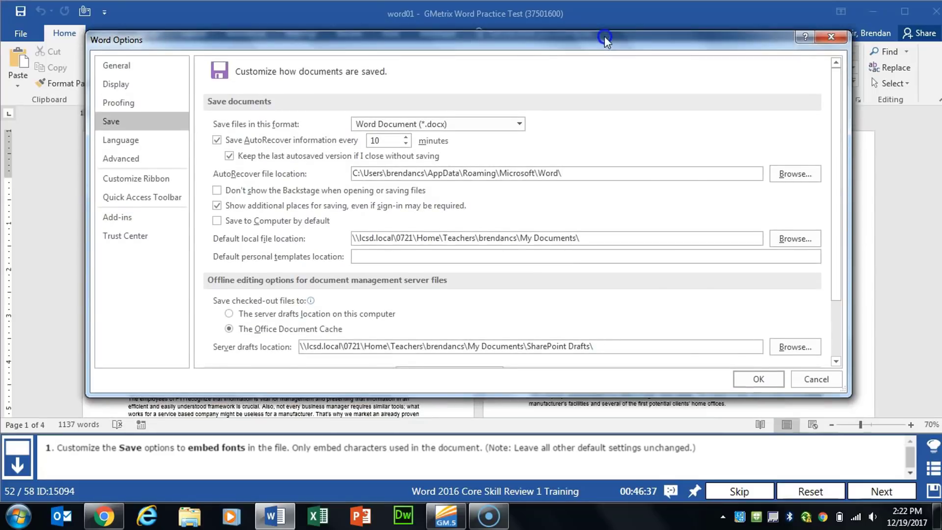
{"action": "left_click", "coordinate": [760, 379]}
{"action": "left_click", "coordinate": [882, 492]}
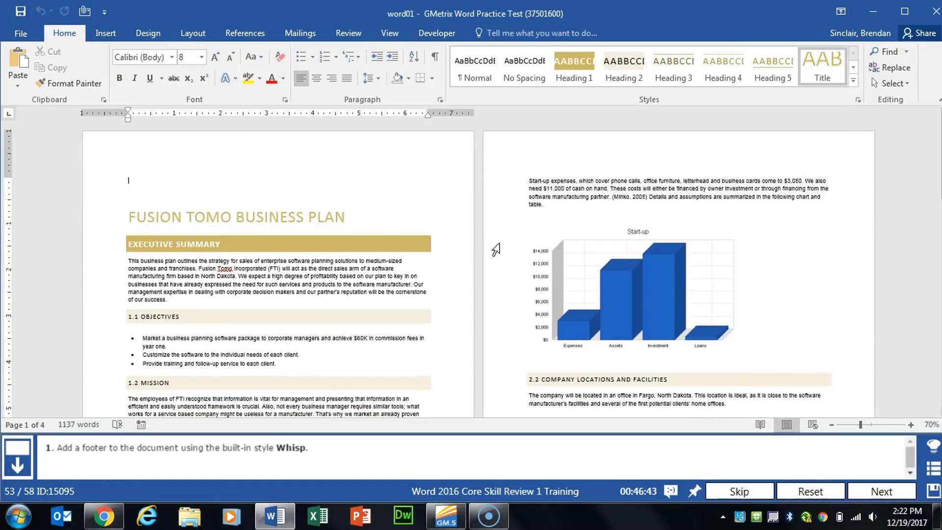
Add a footer to the document using the built-in Whisp style and close the footer view
{"action": "left_click", "coordinate": [102, 34]}
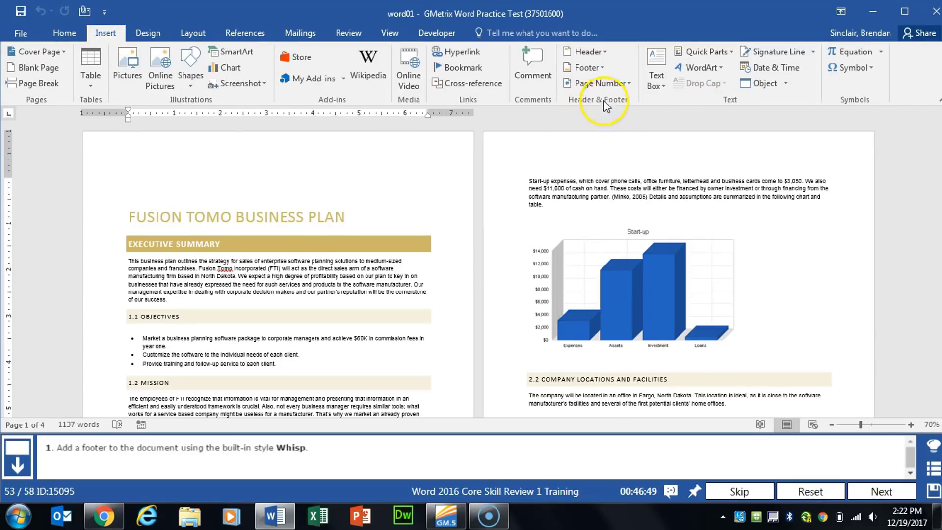
{"action": "left_click", "coordinate": [601, 70]}
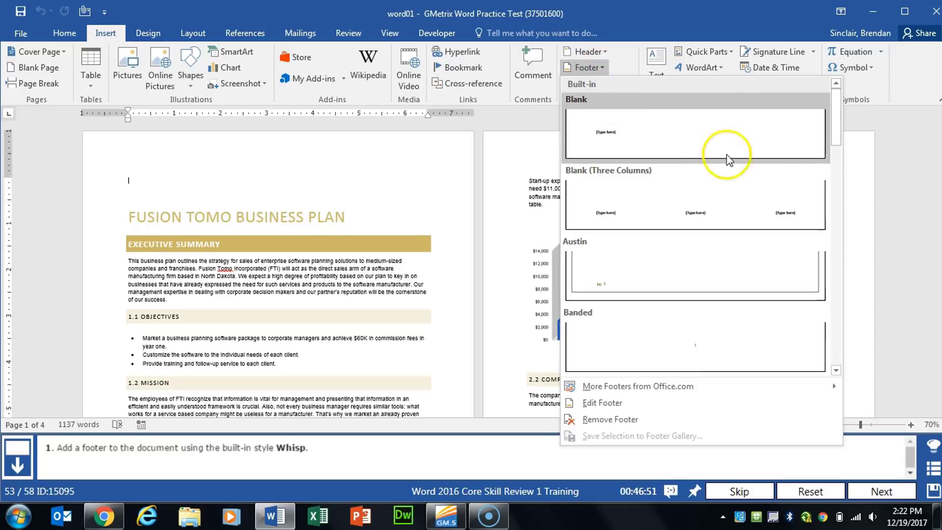
{"action": "left_click_drag", "start_coordinate": [841, 116], "coordinate": [828, 337]}
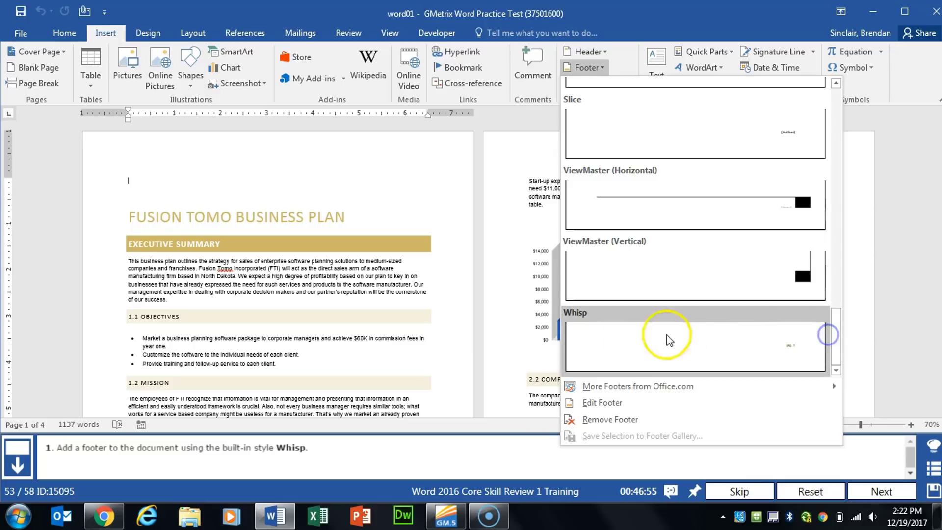
{"action": "left_click", "coordinate": [650, 337]}
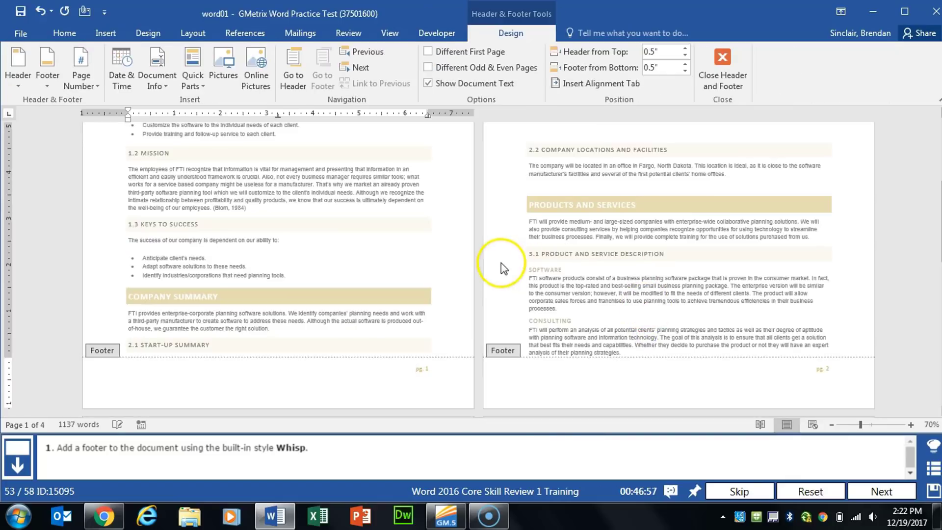
{"action": "left_click", "coordinate": [722, 66]}
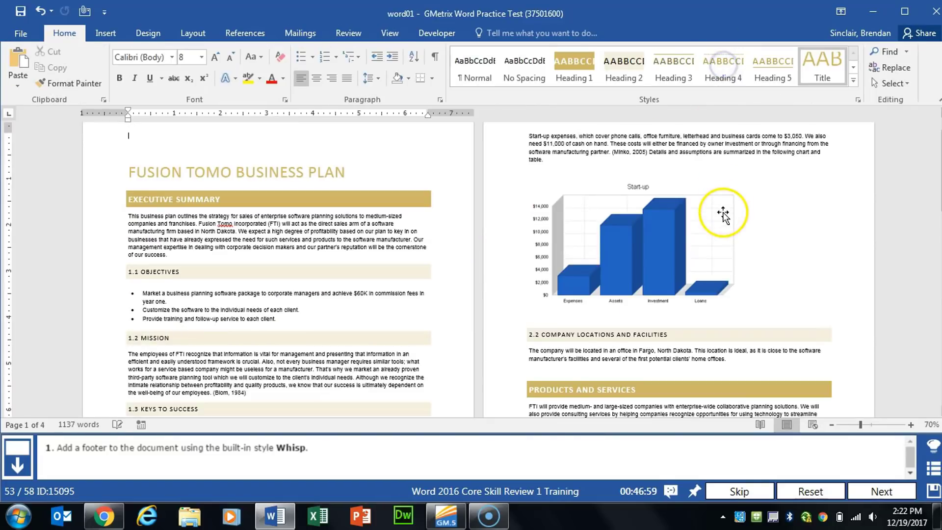
Apply the Emphasis style to the whole paragraph below the heading 1.2 Mission and advance to the next task
{"action": "left_click", "coordinate": [881, 491]}
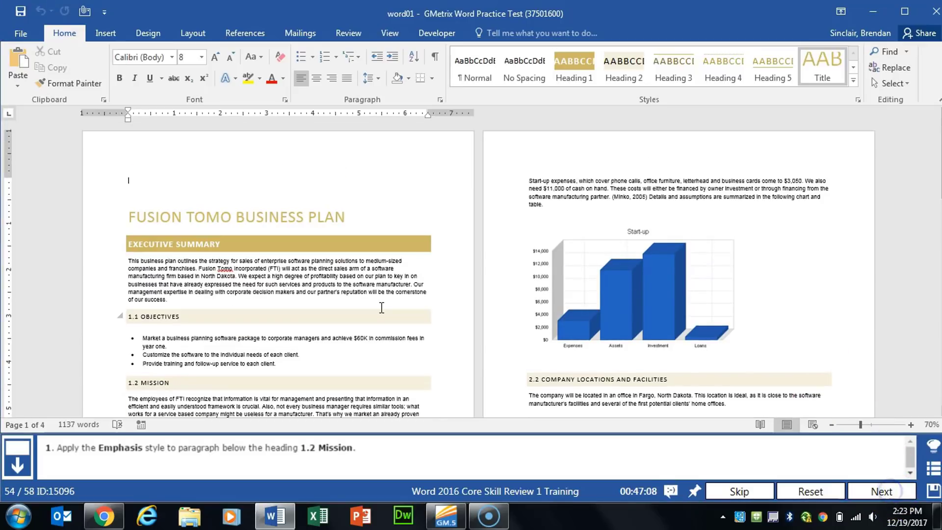
{"action": "scroll", "coordinate": [381, 307], "scroll_direction": "down", "scroll_amount": 3}
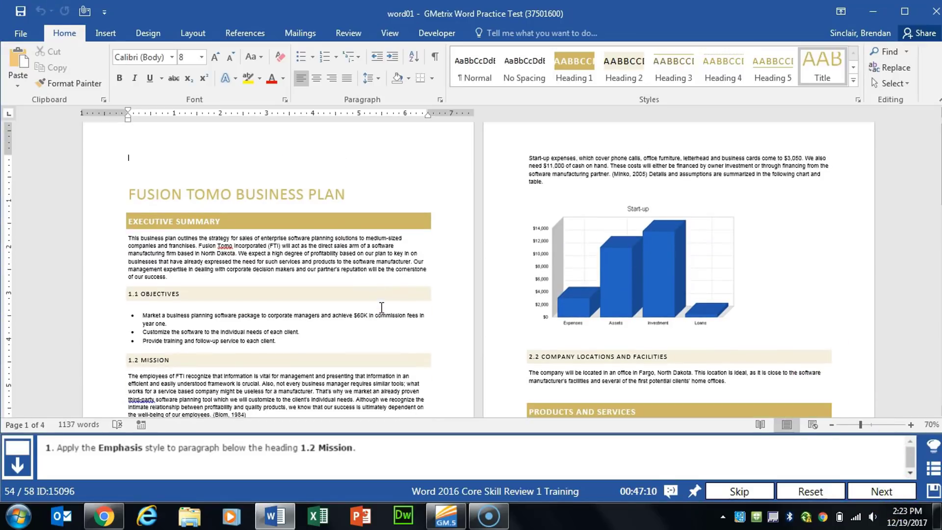
{"action": "left_click", "coordinate": [375, 299]}
{"action": "scroll", "coordinate": [376, 300], "scroll_direction": "down", "scroll_amount": 1}
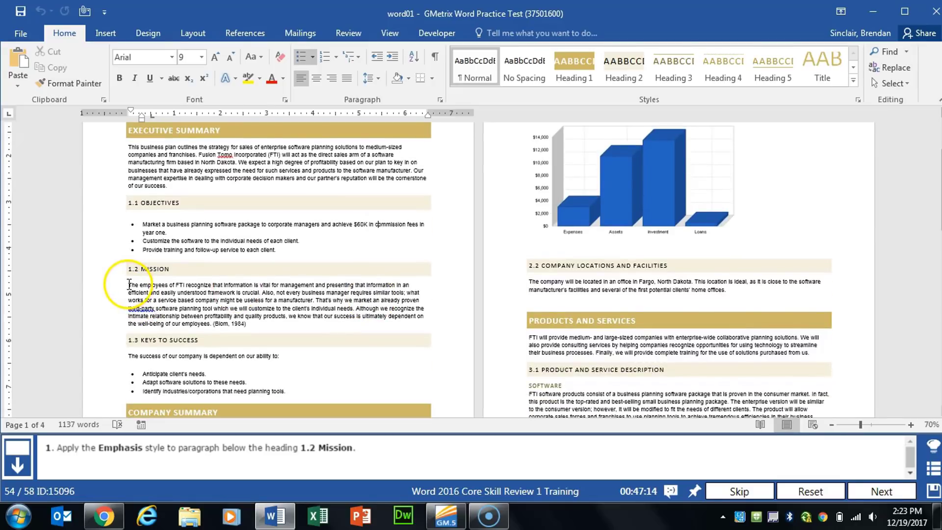
{"action": "left_click_drag", "start_coordinate": [127, 286], "coordinate": [281, 322]}
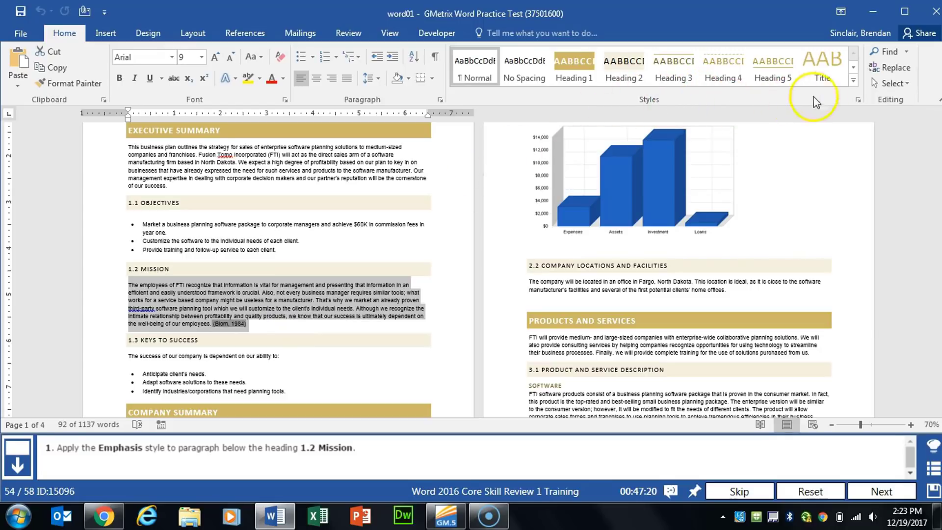
{"action": "left_click", "coordinate": [852, 85]}
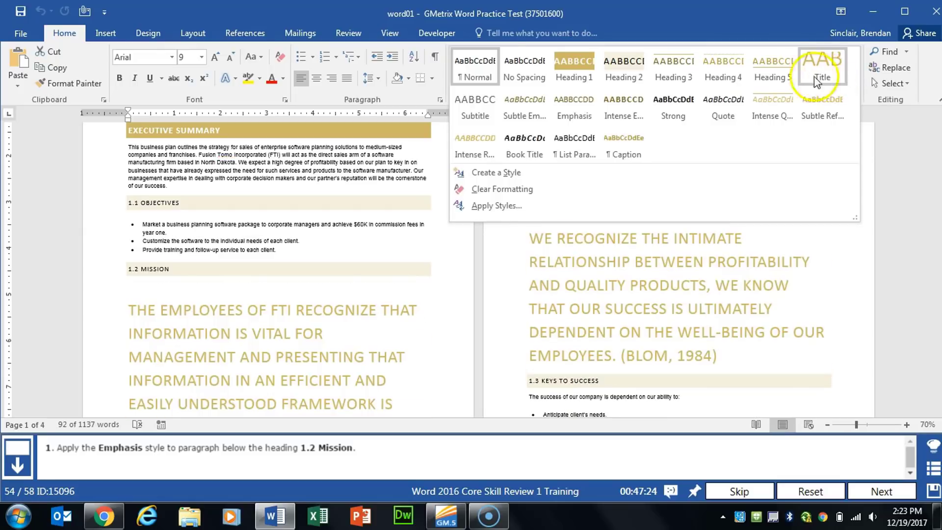
{"action": "left_click", "coordinate": [581, 114]}
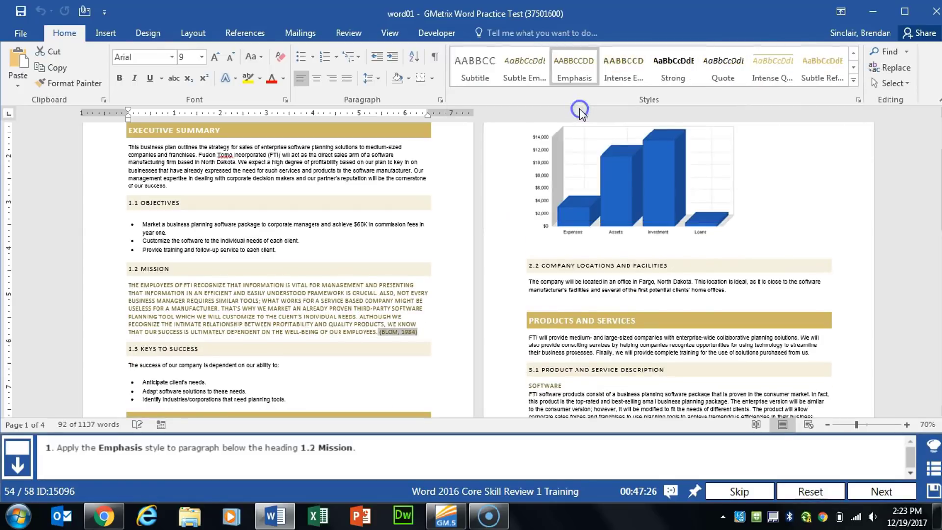
{"action": "left_click", "coordinate": [860, 488]}
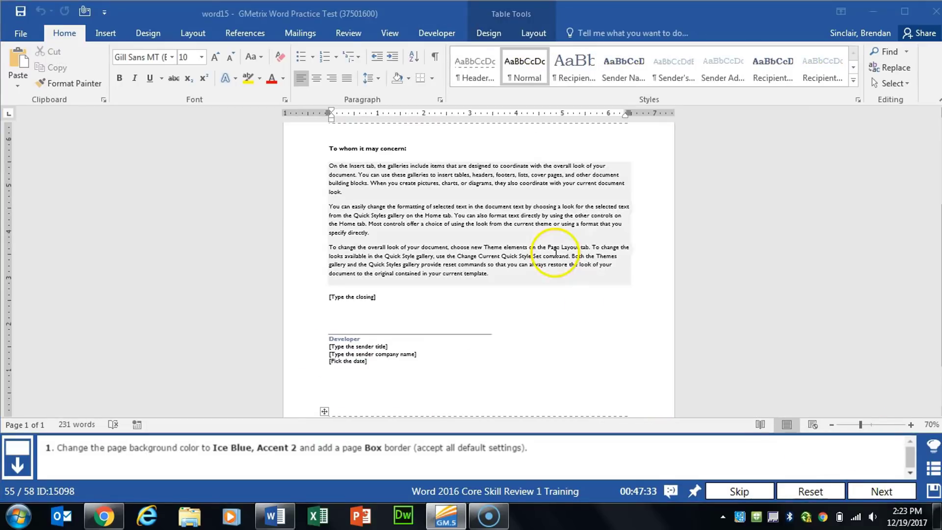
Set the page background color of the letter to the theme color Ice Blue, Accent 2
{"action": "left_click", "coordinate": [148, 34]}
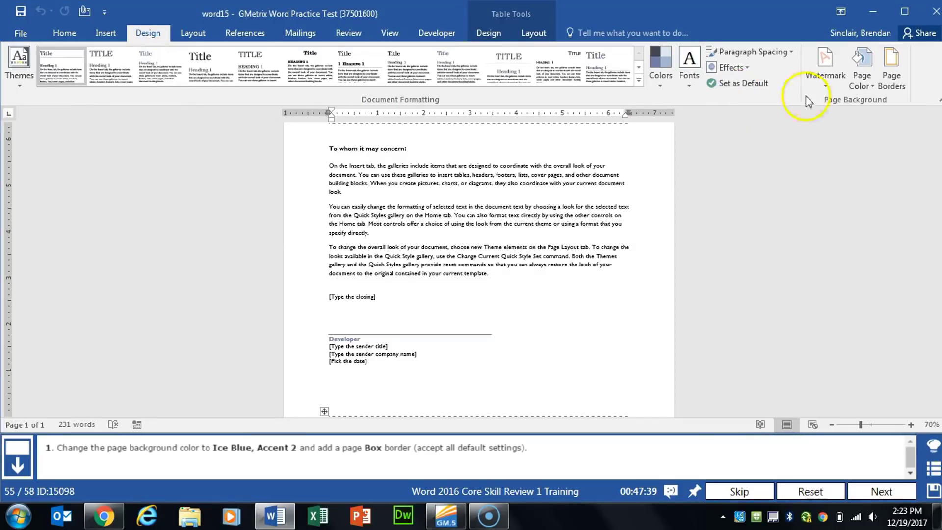
{"action": "left_click", "coordinate": [873, 86]}
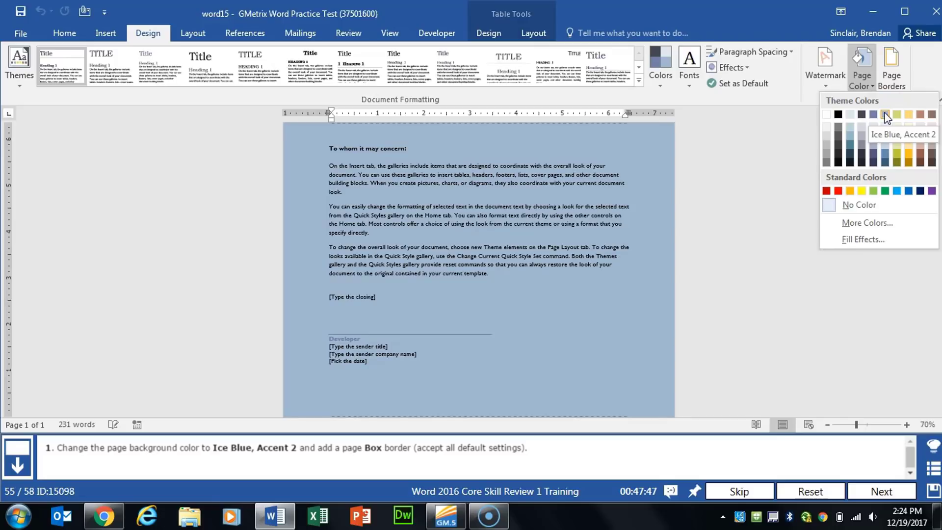
{"action": "left_click", "coordinate": [886, 115]}
Add a Box page border to the whole document with the default settings and advance to the next task
{"action": "left_click", "coordinate": [894, 75]}
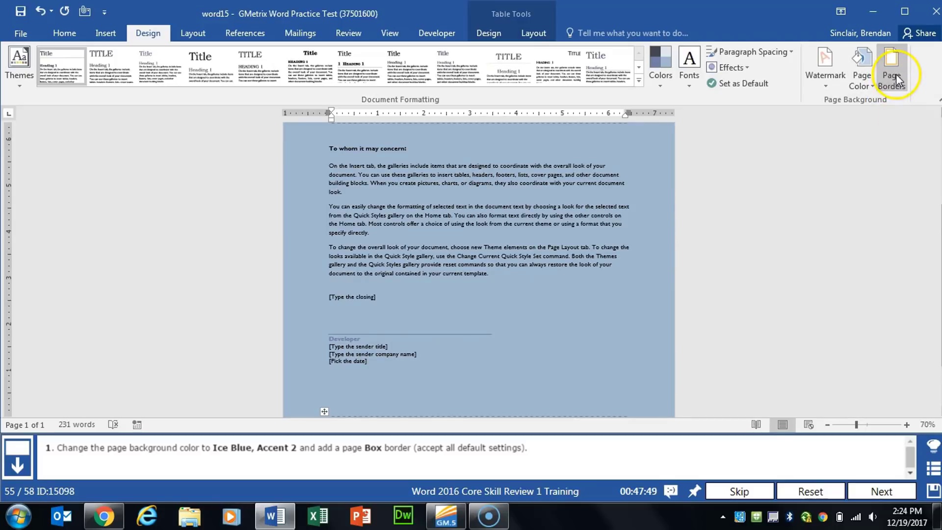
{"action": "left_click", "coordinate": [318, 170]}
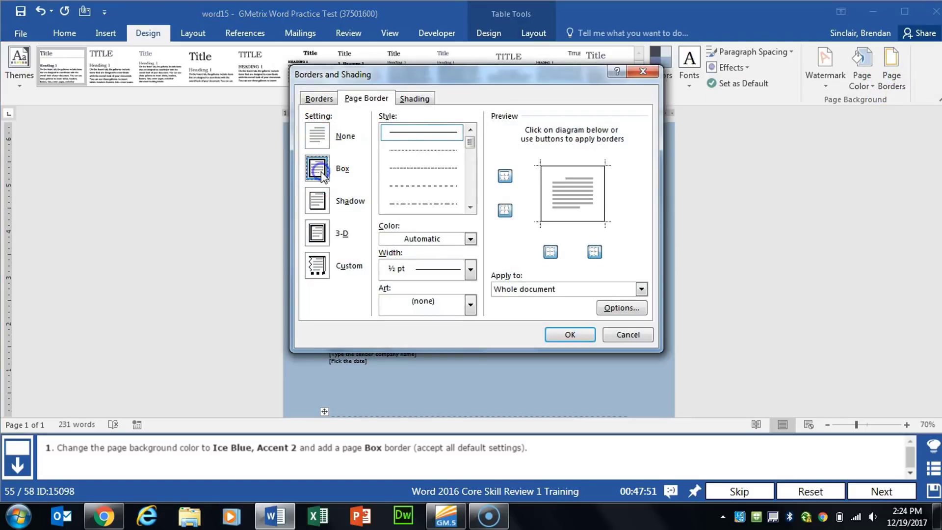
{"action": "left_click", "coordinate": [570, 338]}
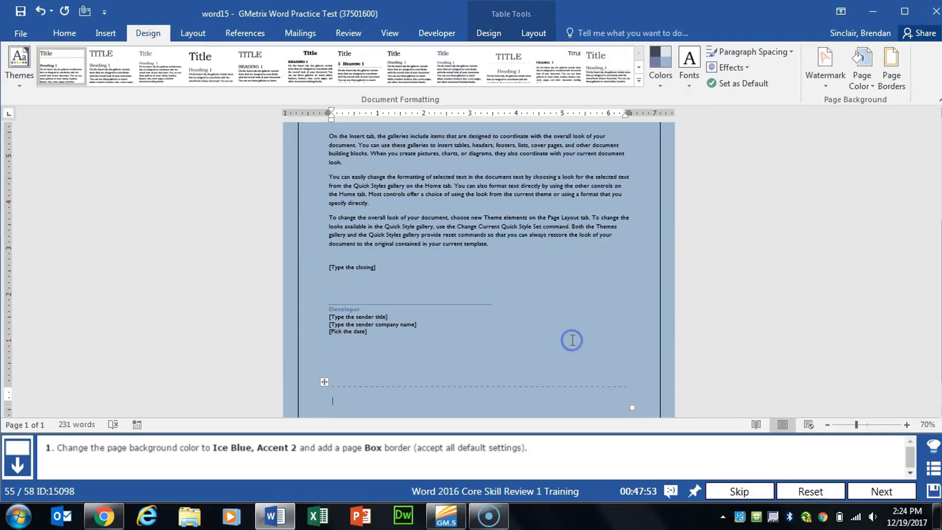
{"action": "left_click", "coordinate": [864, 486]}
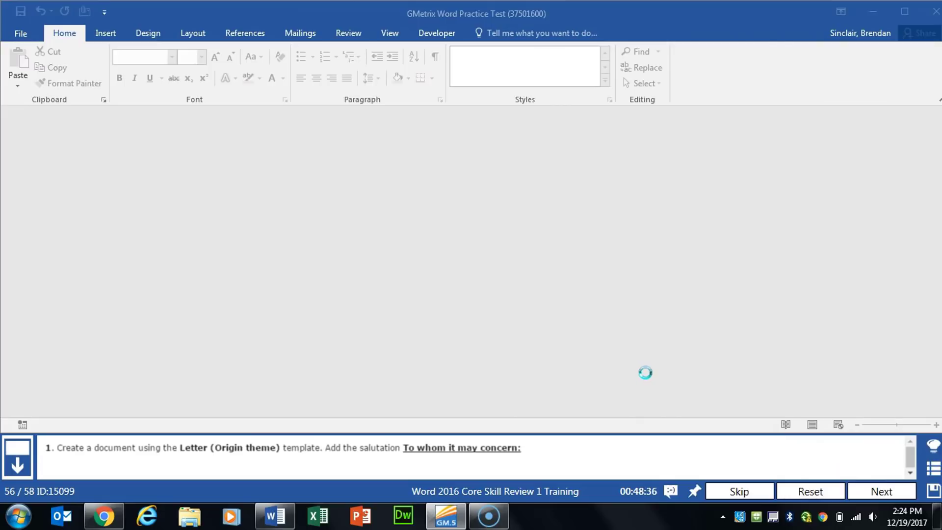
Search the new-document templates for "letter origin" and create a document from the Letter (Origin theme) template
{"action": "left_click", "coordinate": [13, 32]}
{"action": "left_click", "coordinate": [39, 90]}
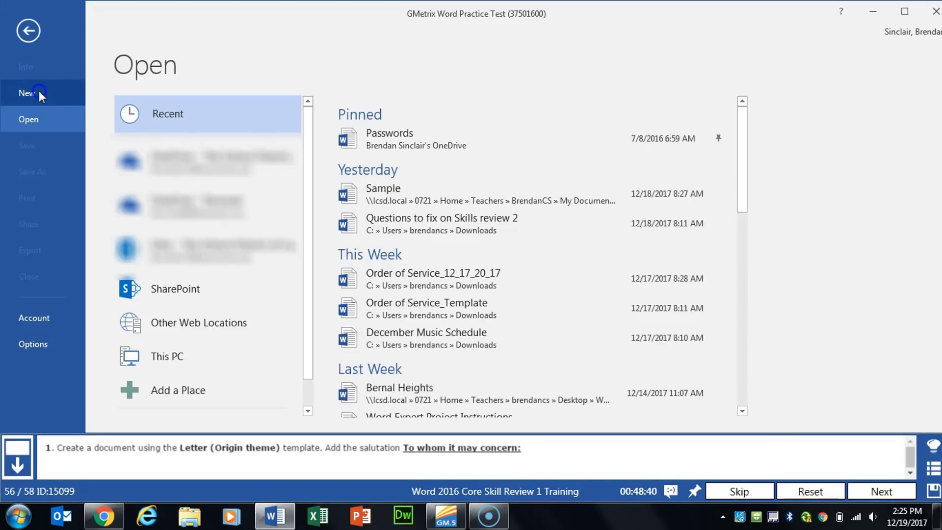
{"action": "left_click", "coordinate": [189, 120]}
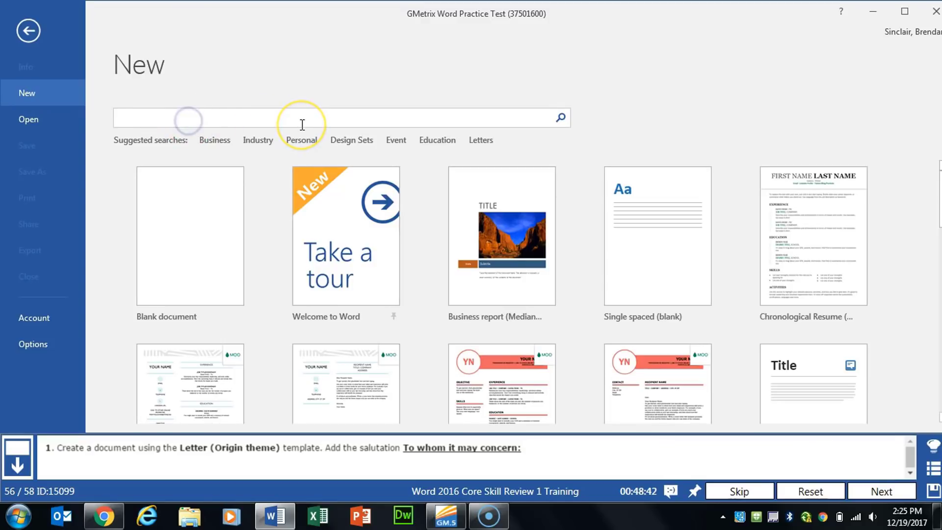
{"action": "type", "text": "letter origin"}
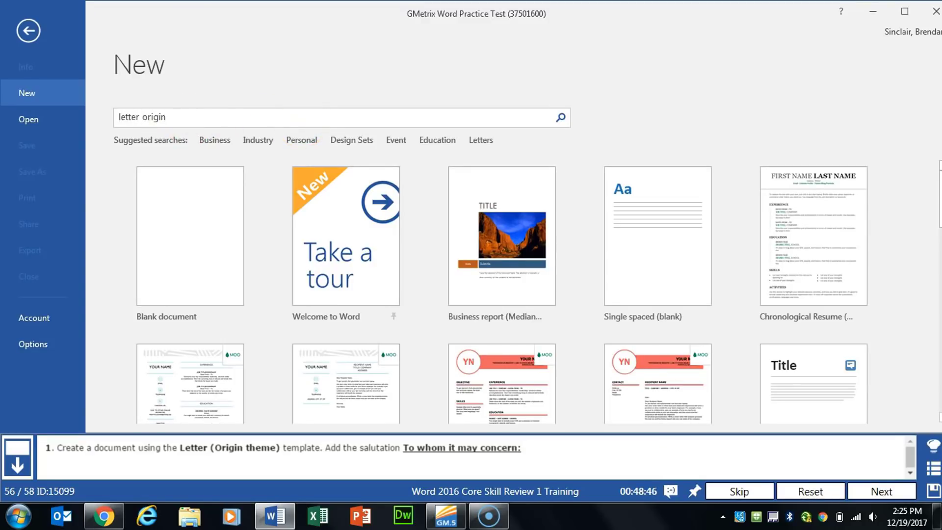
{"action": "key", "text": "Return"}
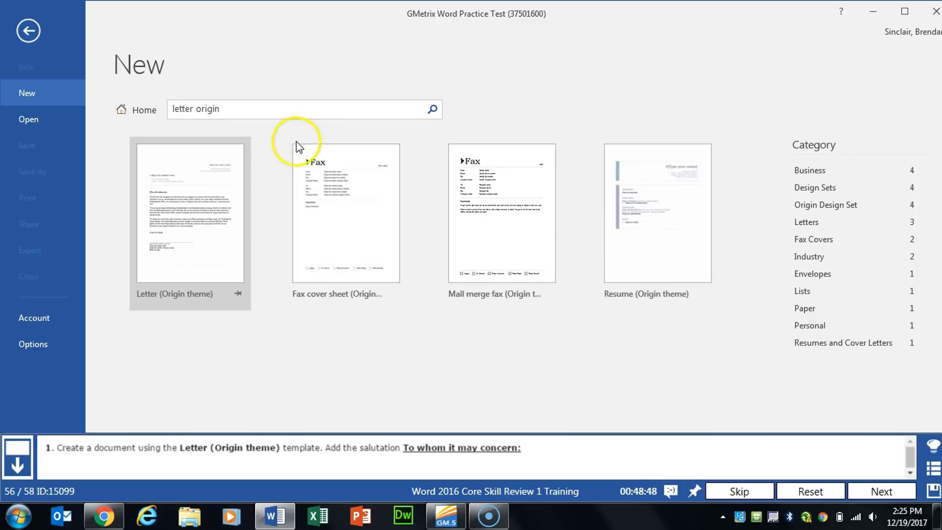
{"action": "double_click", "coordinate": [207, 203]}
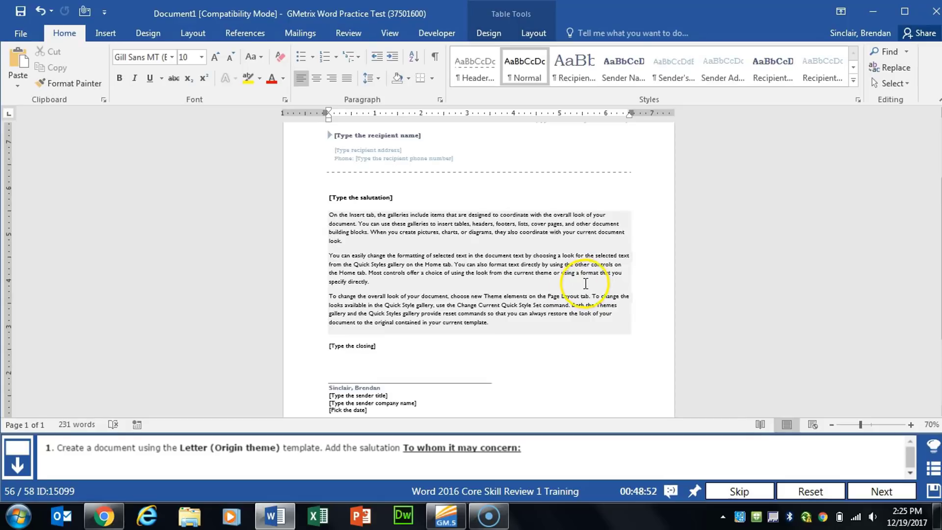
Replace the salutation placeholder with "To whom it may concern:" and advance to the next task
{"action": "left_click", "coordinate": [364, 201]}
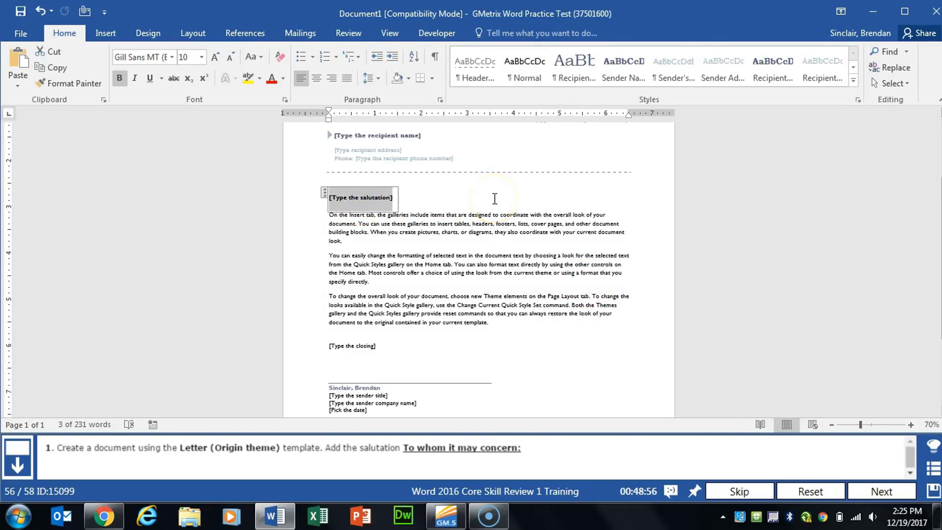
{"action": "type", "text": "To whom it may concern:"}
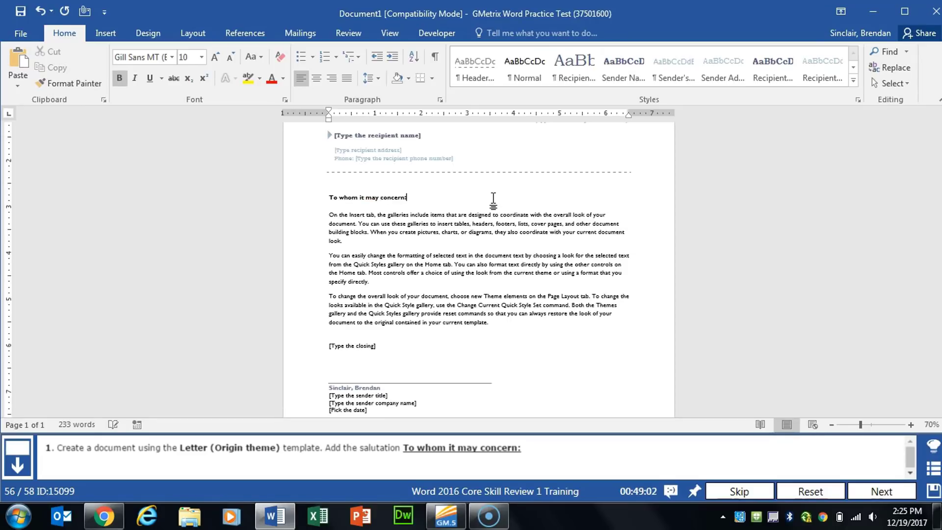
{"action": "left_click", "coordinate": [881, 490]}
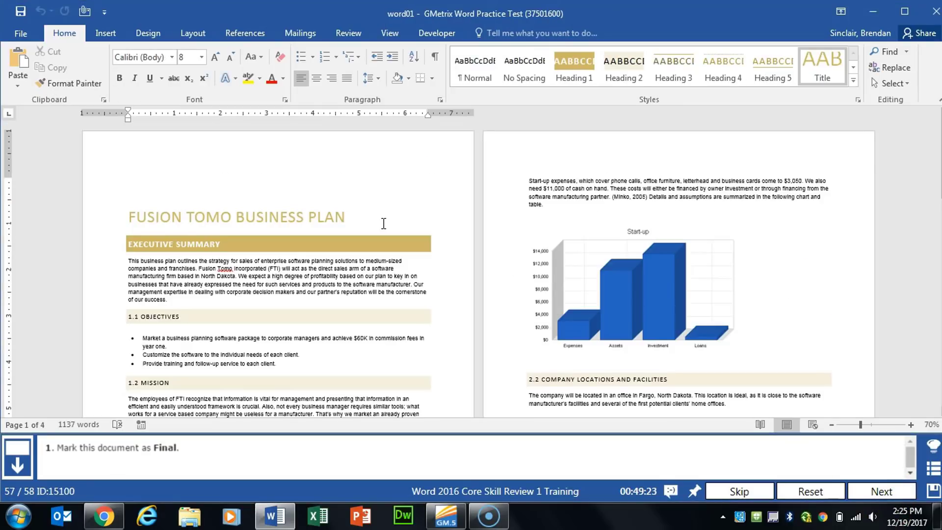
Mark the word01 document as final, return to the document, and advance to the next task
{"action": "left_click", "coordinate": [22, 31]}
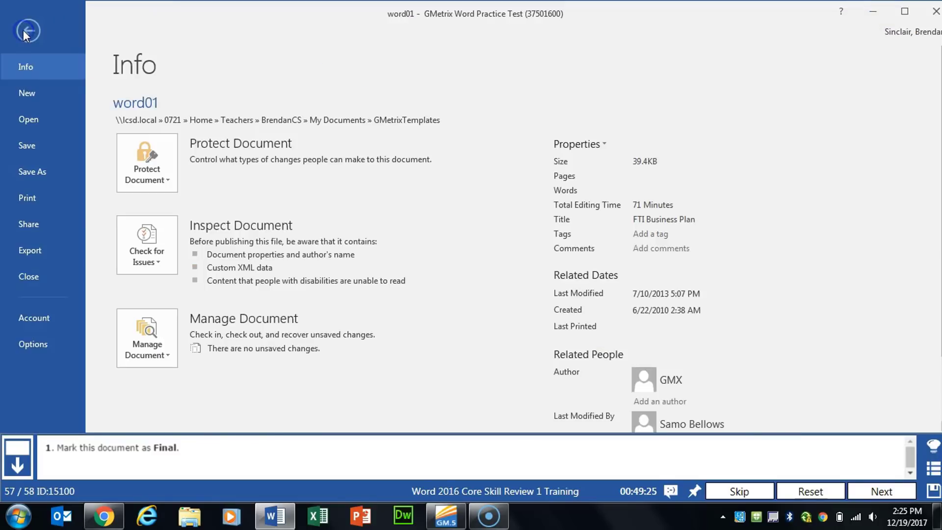
{"action": "left_click", "coordinate": [168, 181]}
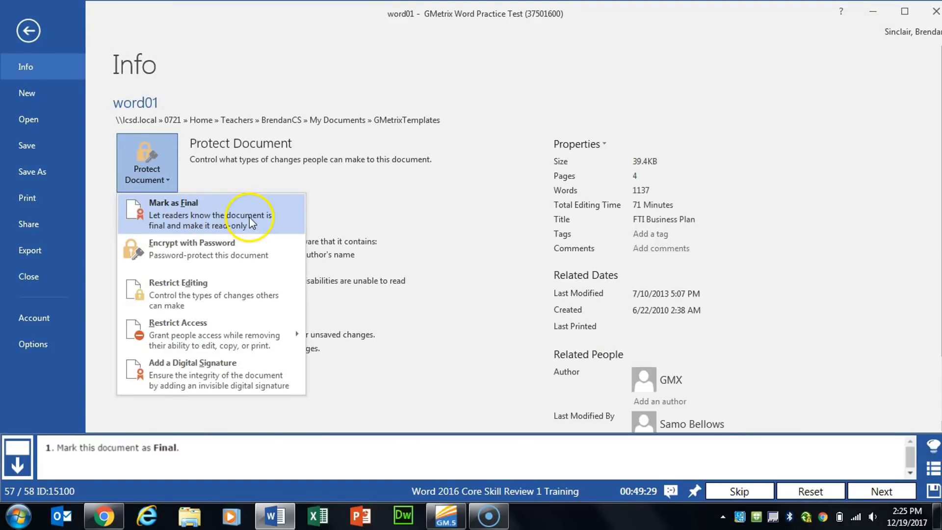
{"action": "left_click", "coordinate": [249, 217]}
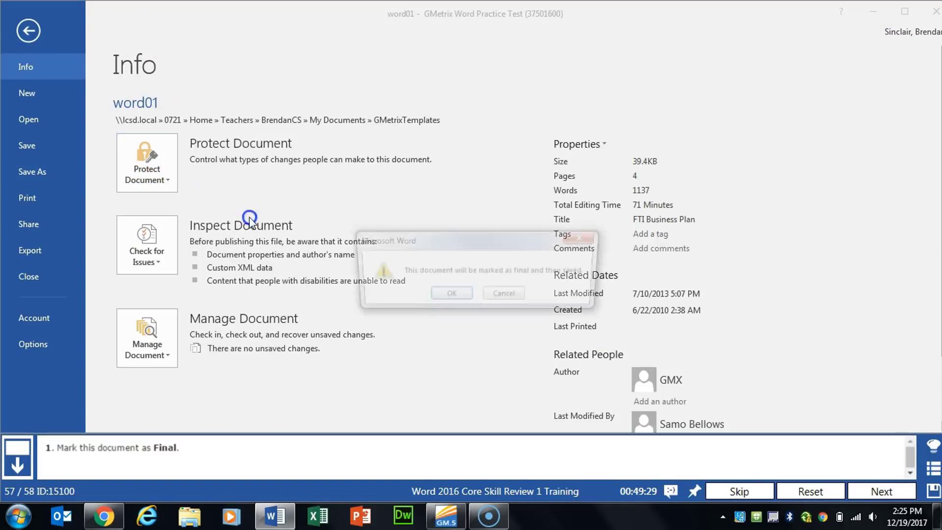
{"action": "left_click", "coordinate": [450, 296]}
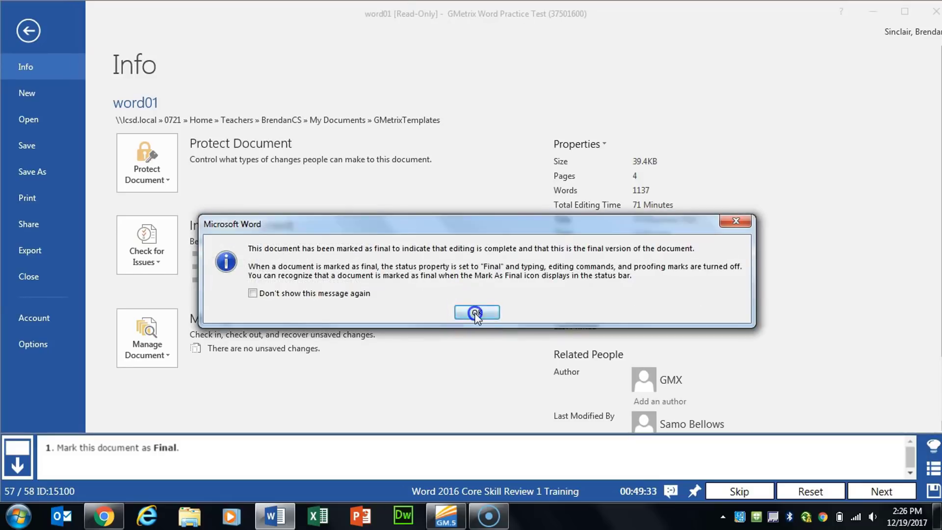
{"action": "left_click", "coordinate": [476, 313]}
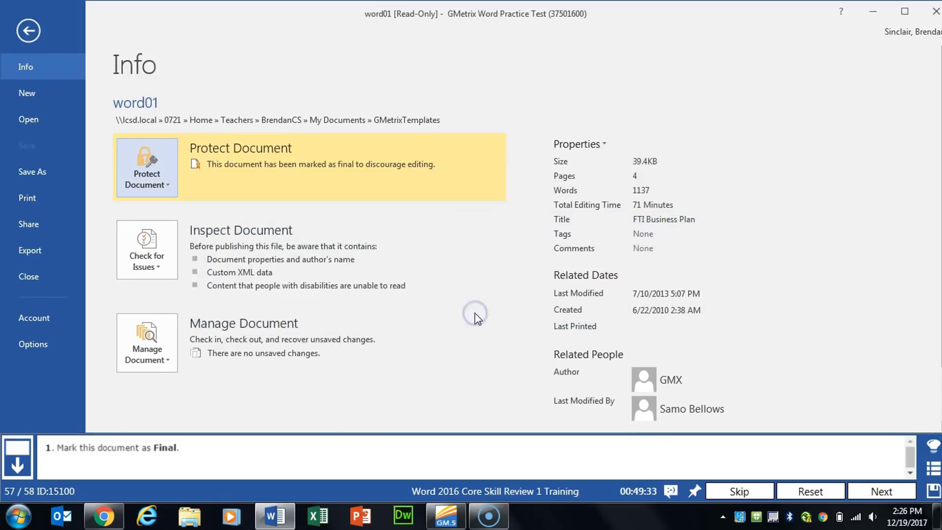
{"action": "left_click", "coordinate": [36, 30]}
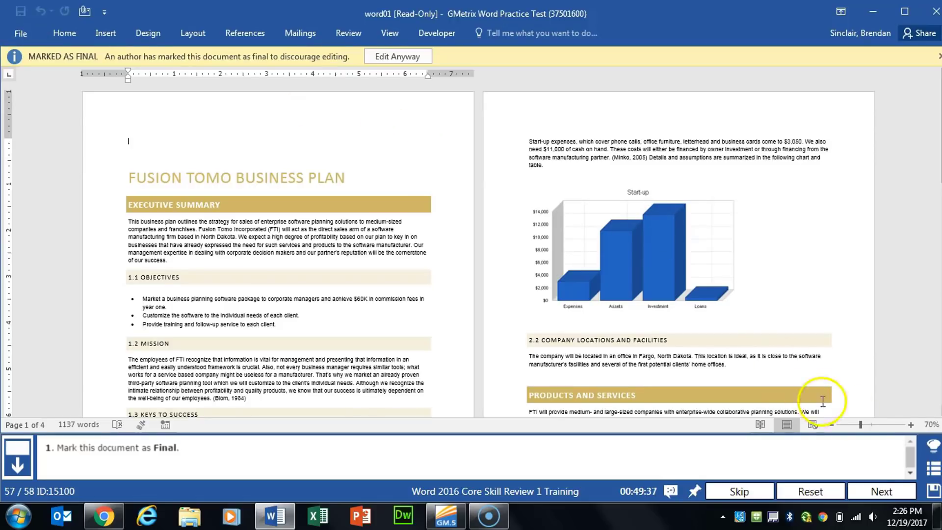
{"action": "left_click", "coordinate": [882, 491]}
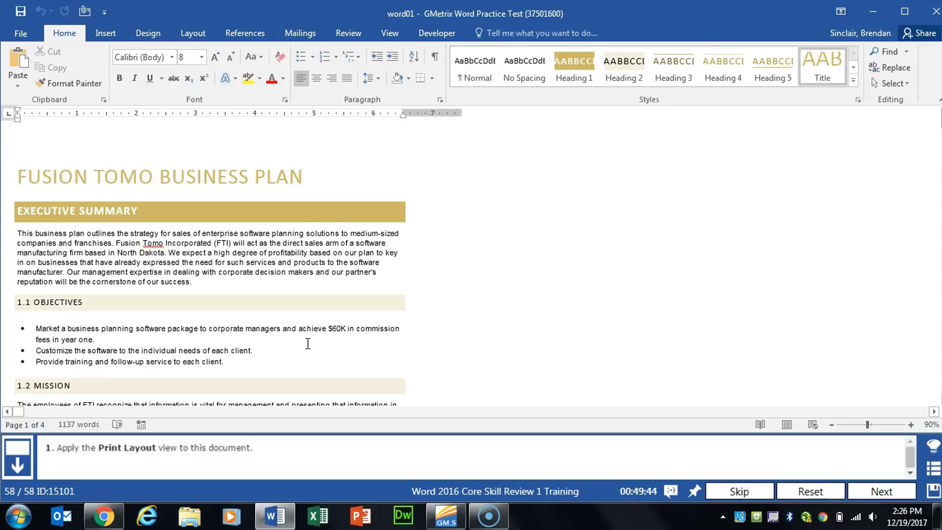
Switch the document from Draft to the Print Layout view
{"action": "left_click", "coordinate": [388, 32]}
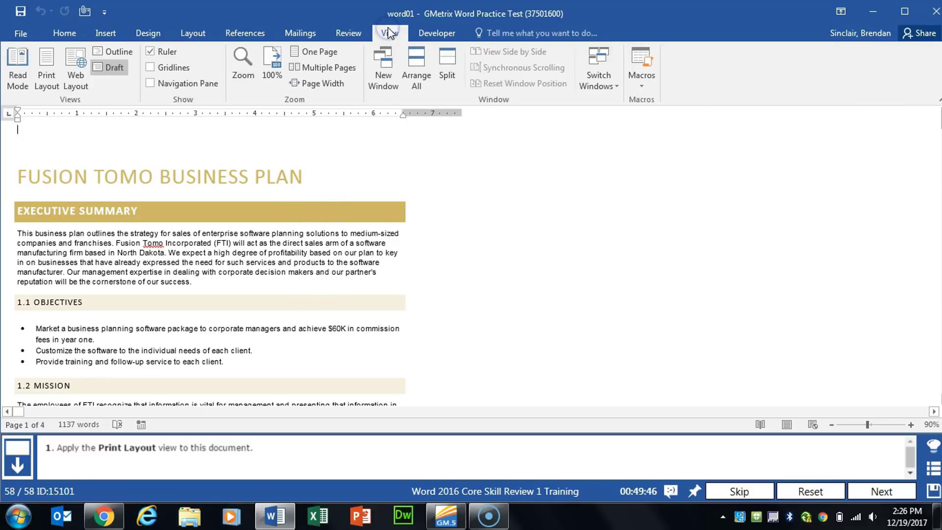
{"action": "left_click", "coordinate": [49, 88]}
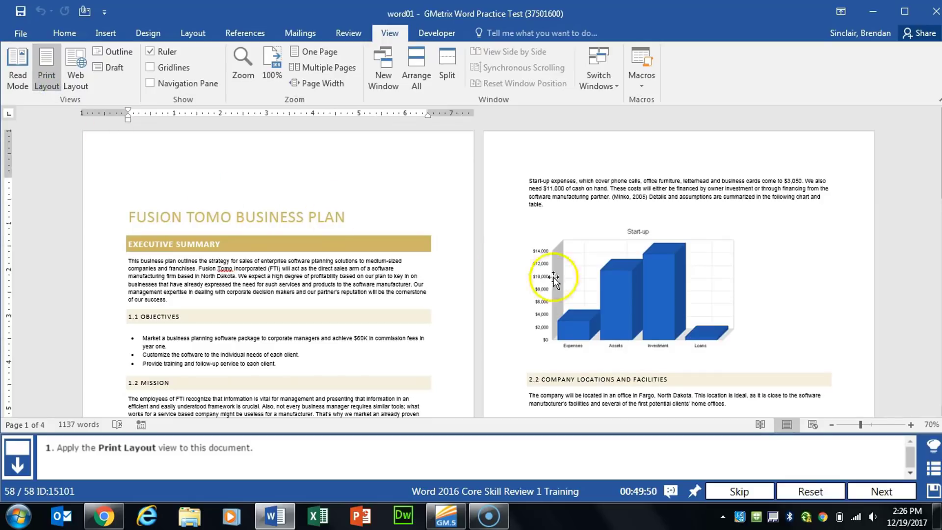